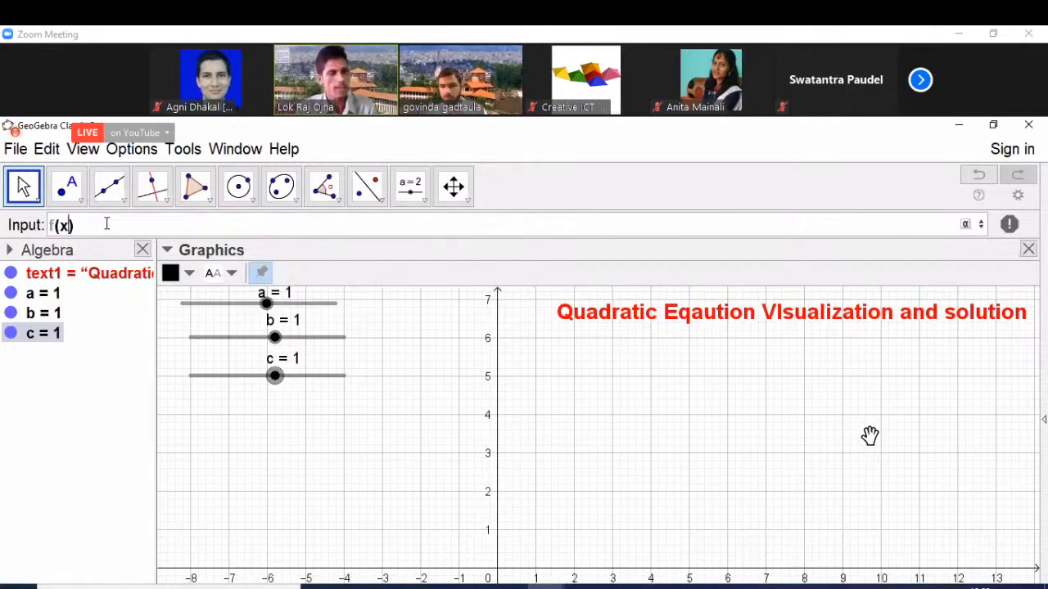
Step: Define the quadratic function f(x)=a x^2+b x+c using the existing sliders a, b and c
double_click(870, 436)
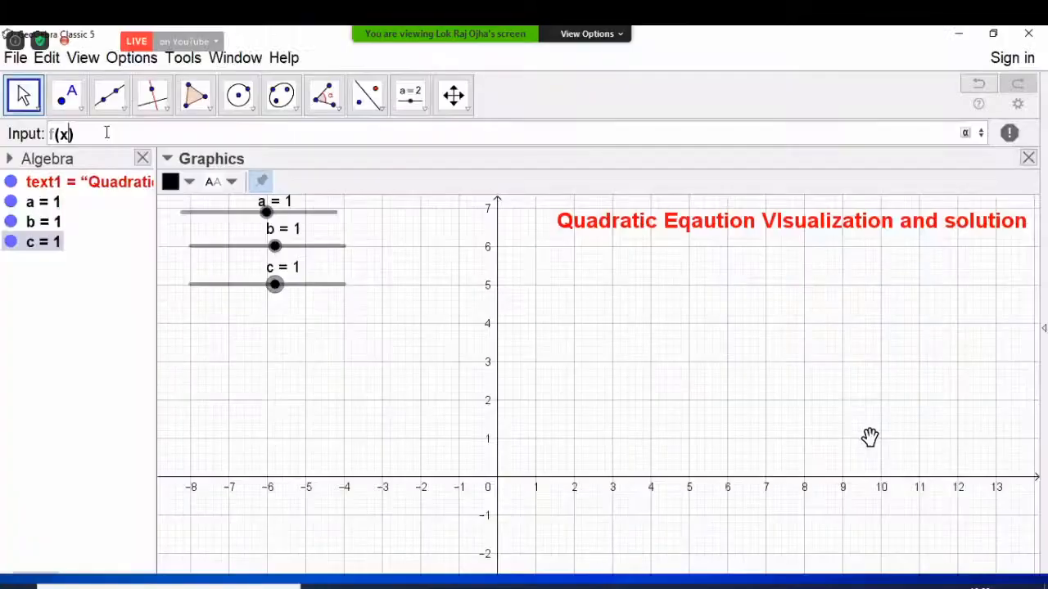
text(=a)
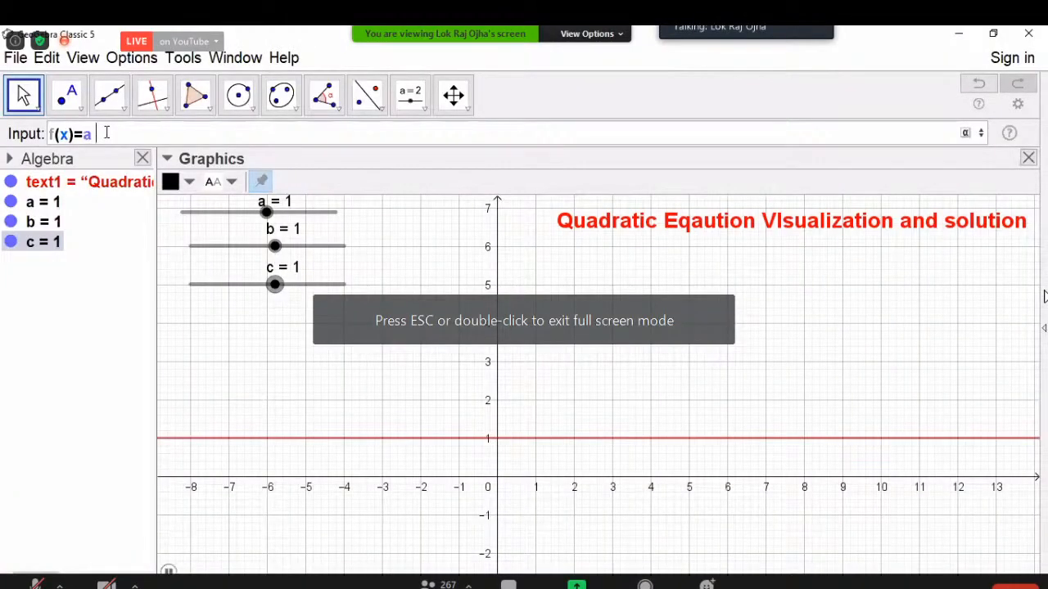
text( X)
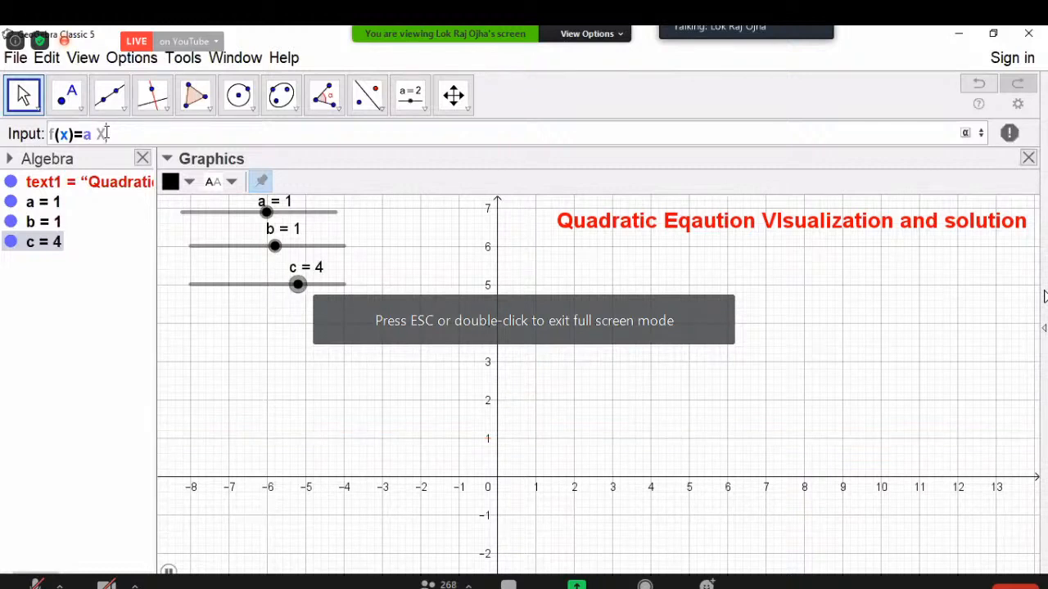
text(^)
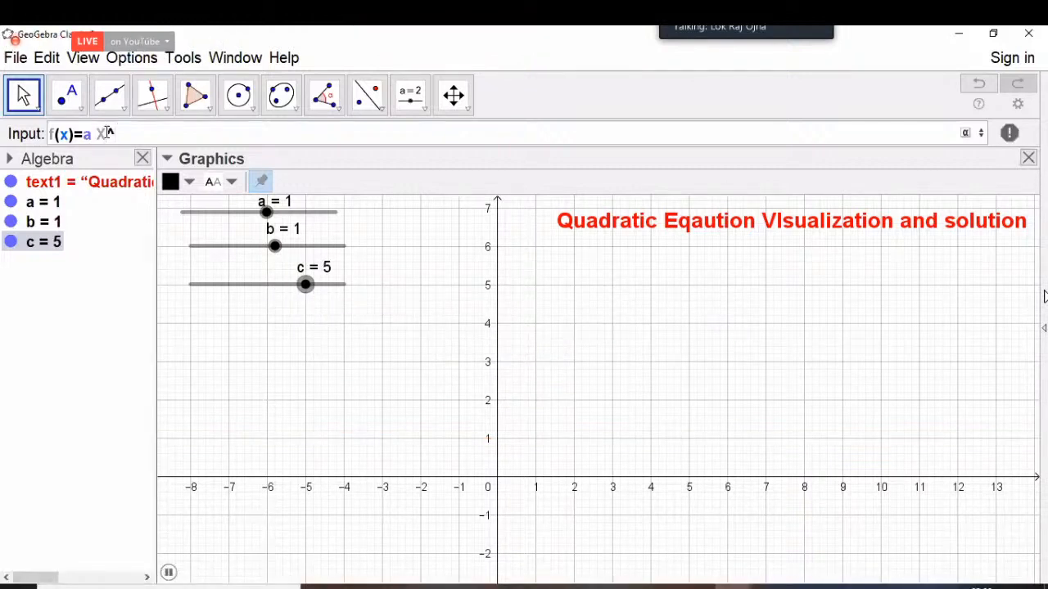
key(BackSpace)
key(BackSpace)
text(x)
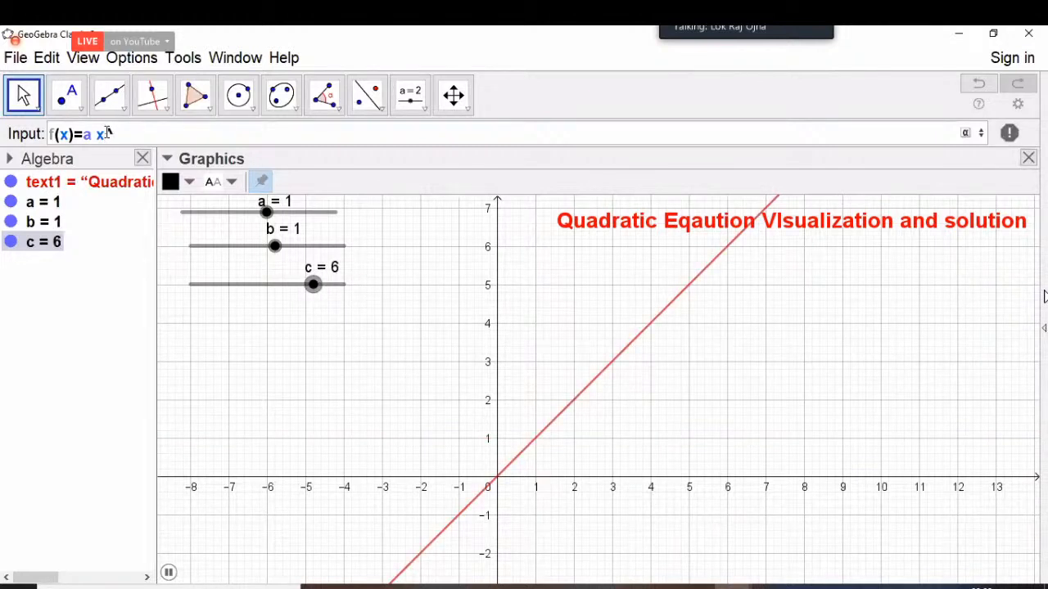
text(^2+)
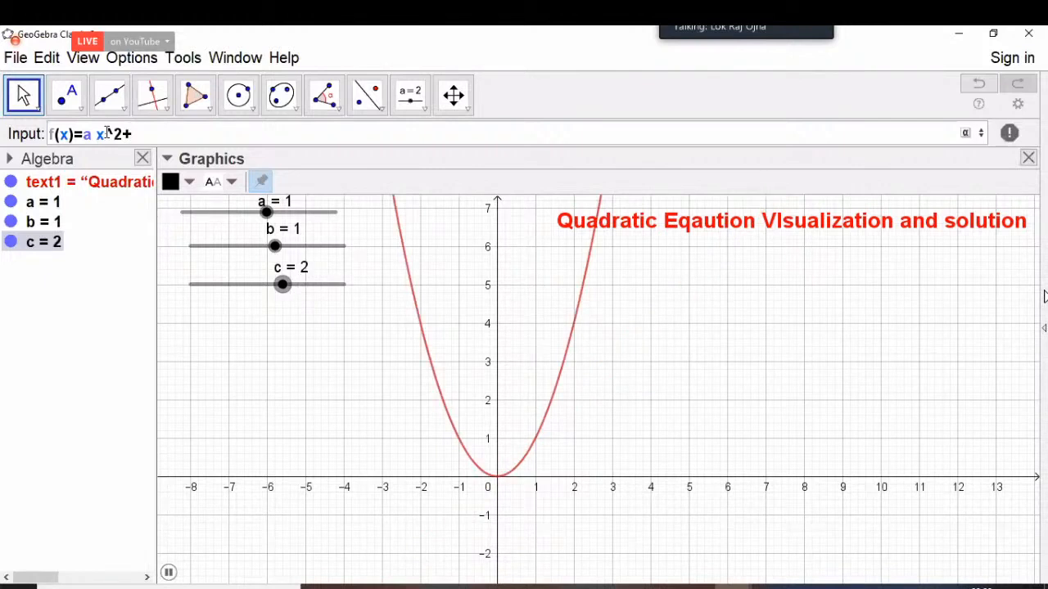
text(b x)
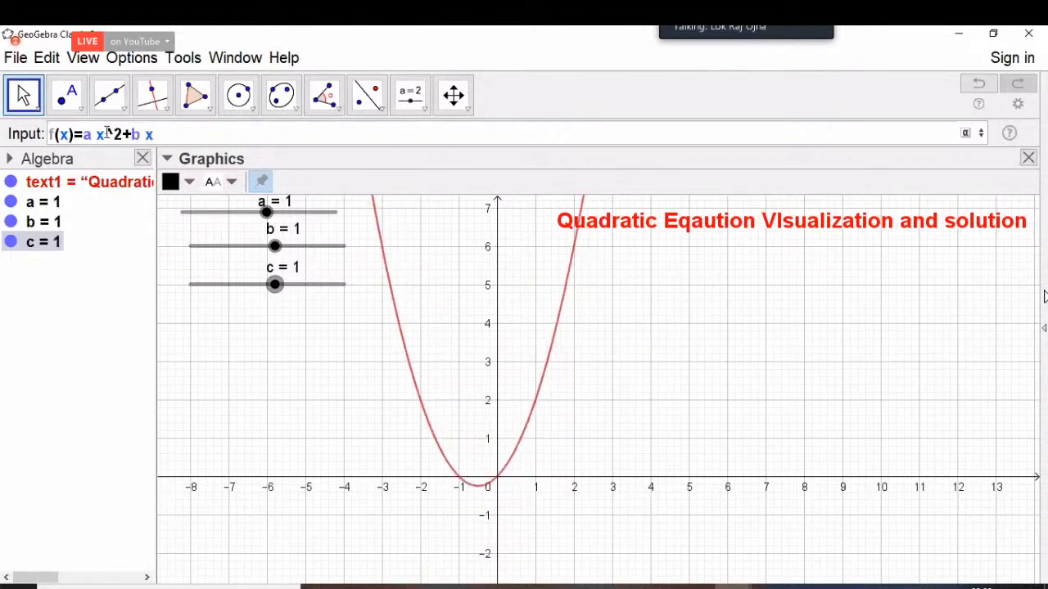
text(+c)
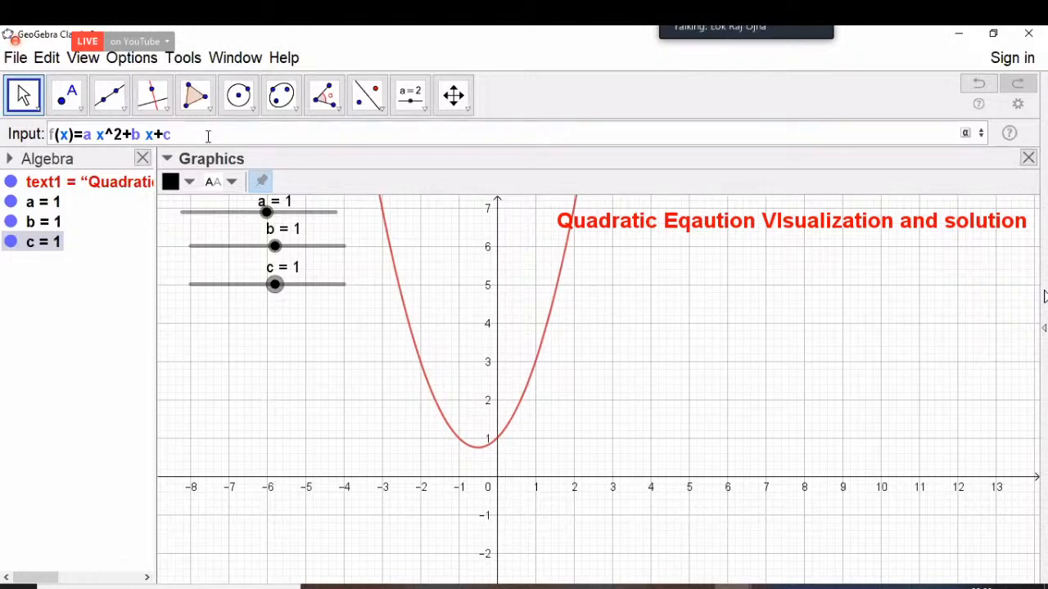
key(Return)
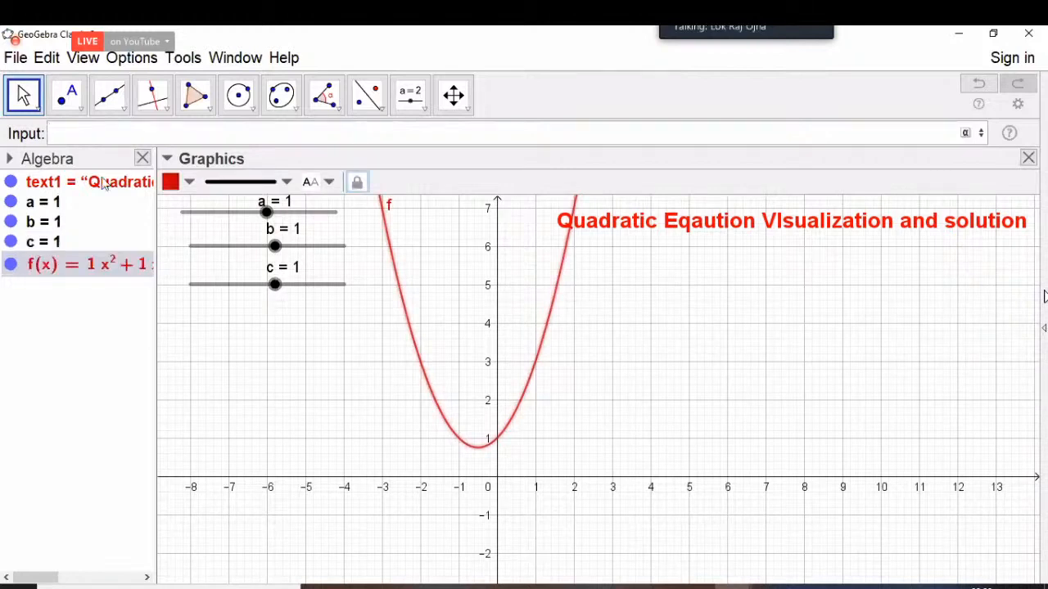
Step: Widen the Algebra view and set its algebra descriptions to Definition
drag(161, 318, 220, 320)
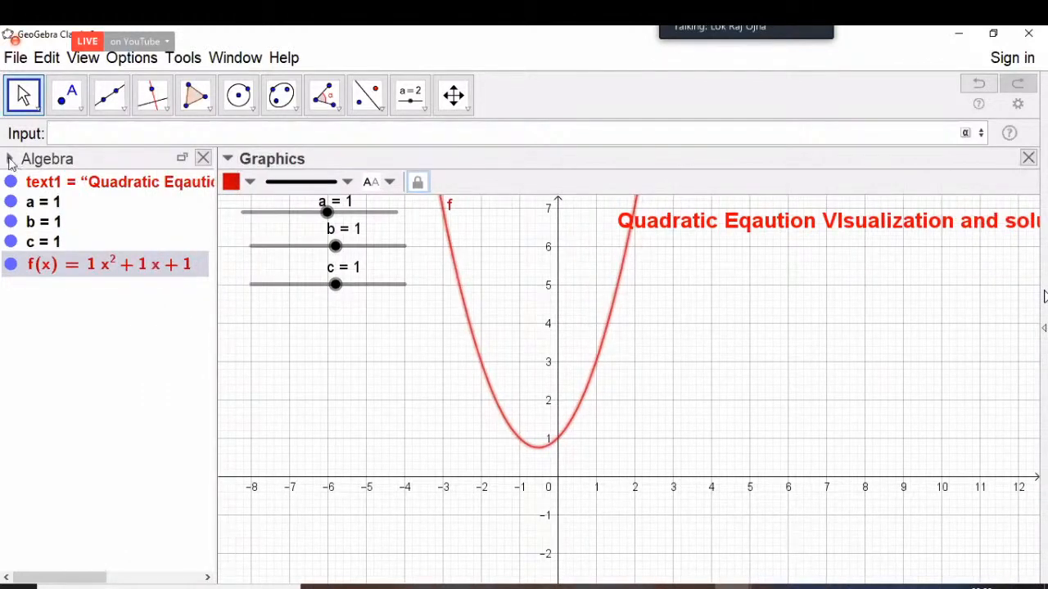
click(10, 161)
click(98, 182)
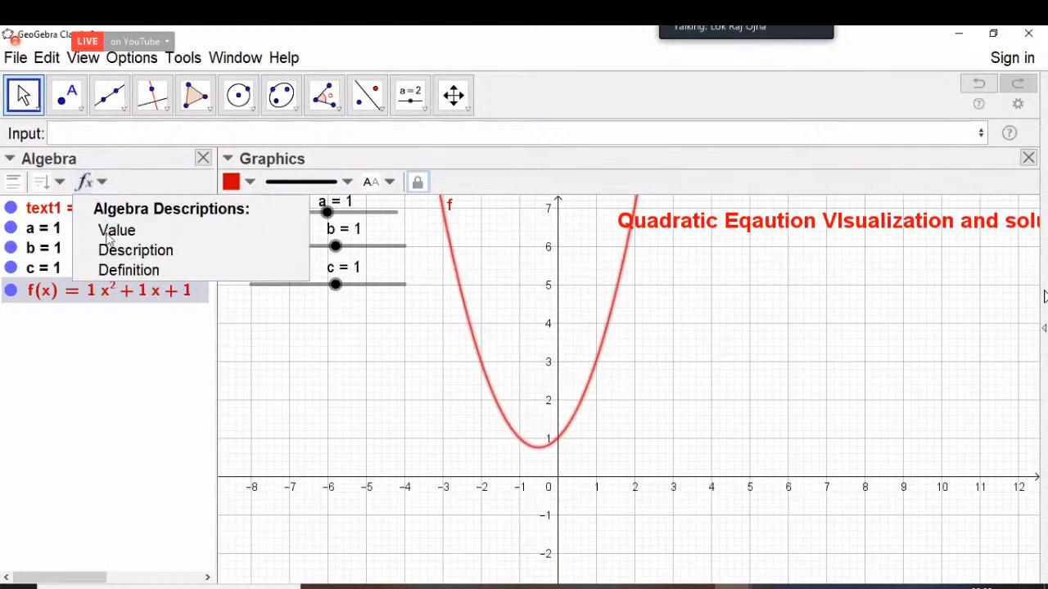
click(124, 271)
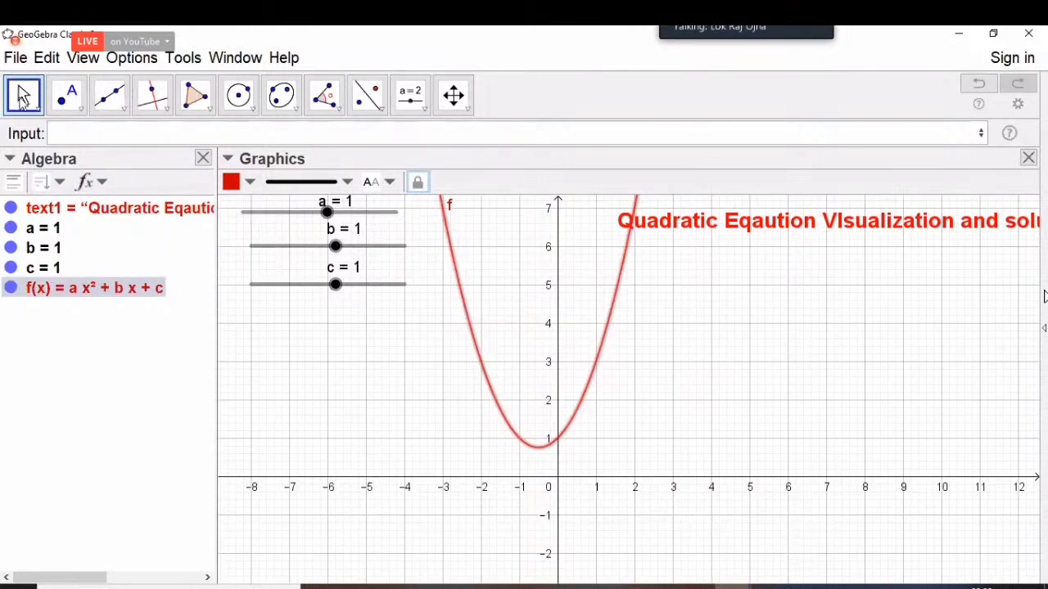
Step: Vary the coefficient sliders to reshape the parabola, ending with a = 3, b = 5 and c = 0
click(25, 96)
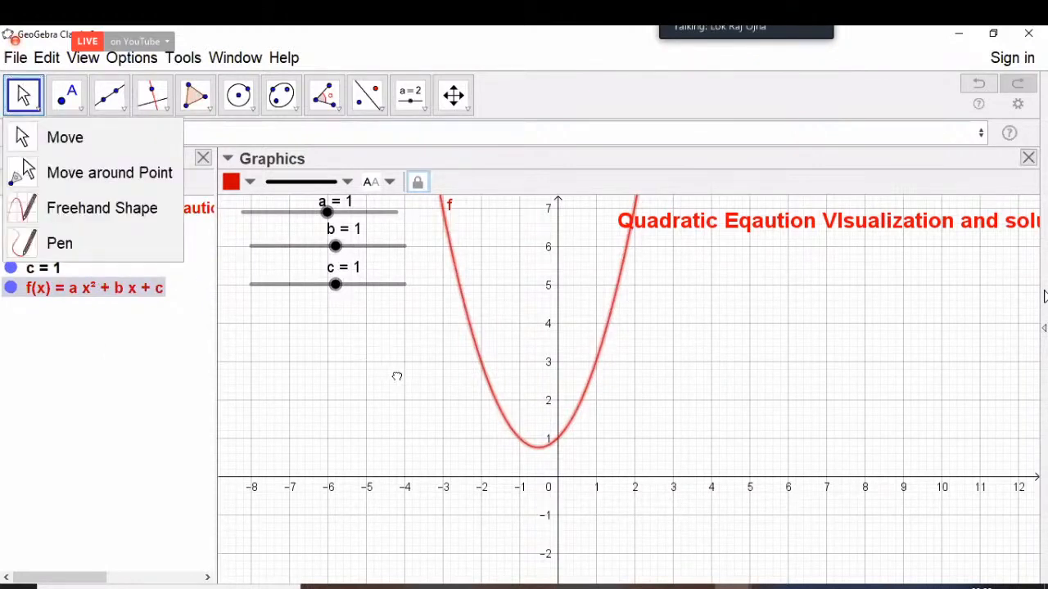
click(398, 372)
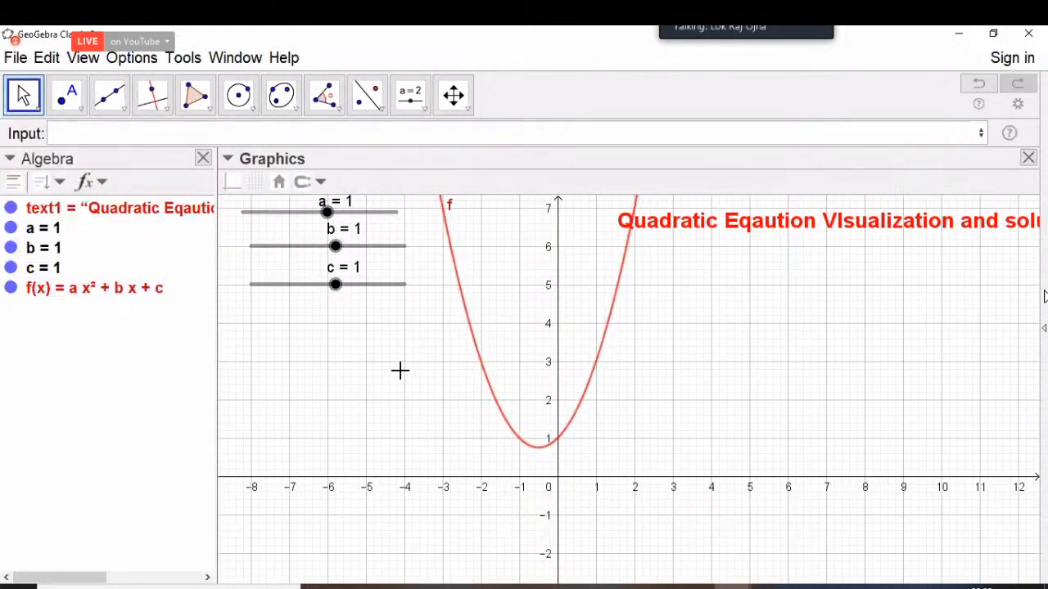
click(327, 213)
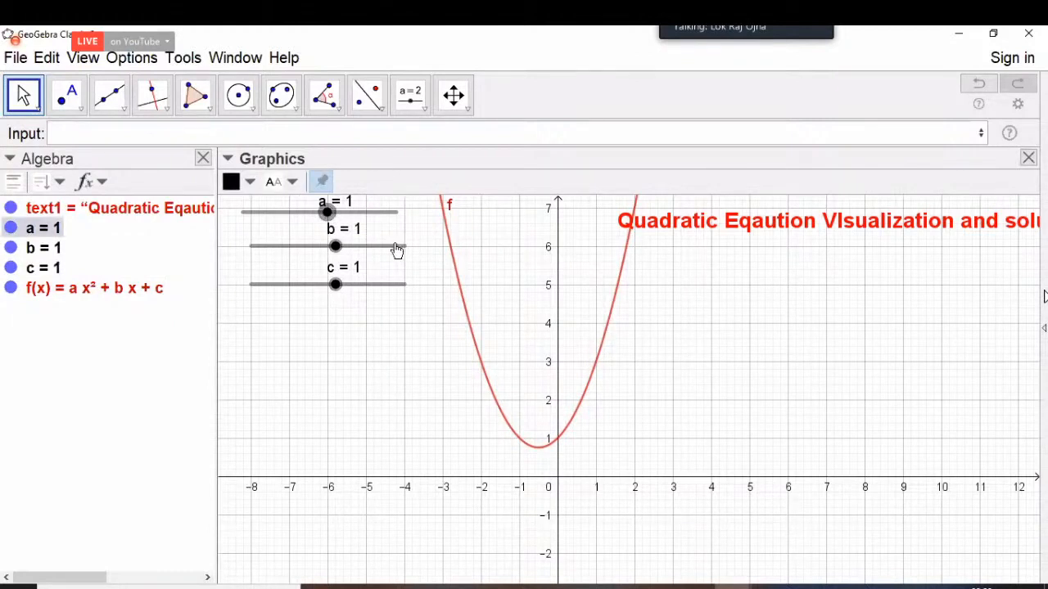
drag(397, 212, 390, 266)
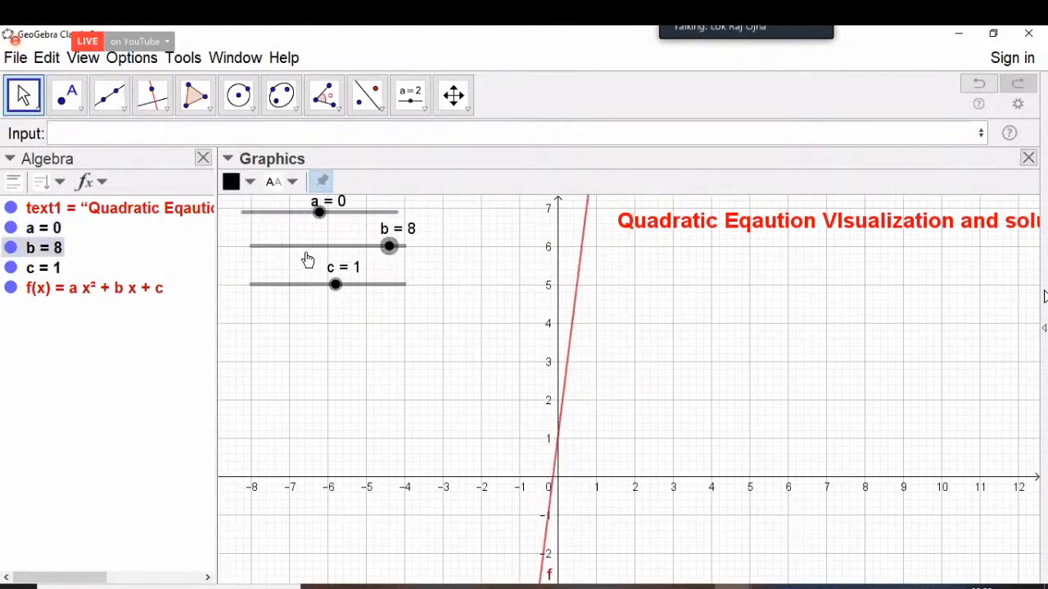
drag(307, 260, 343, 293)
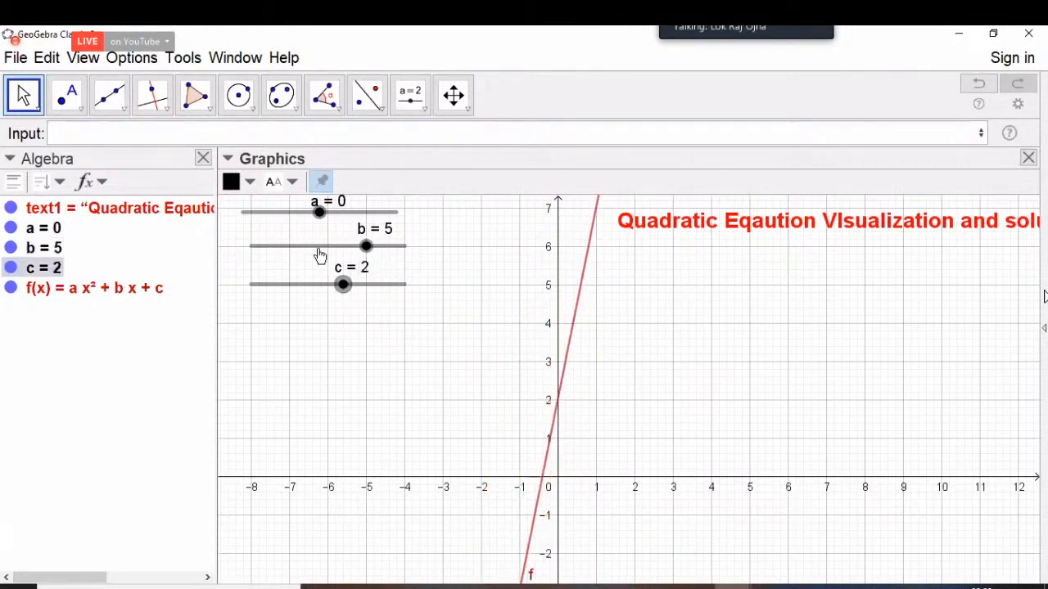
drag(321, 215, 296, 212)
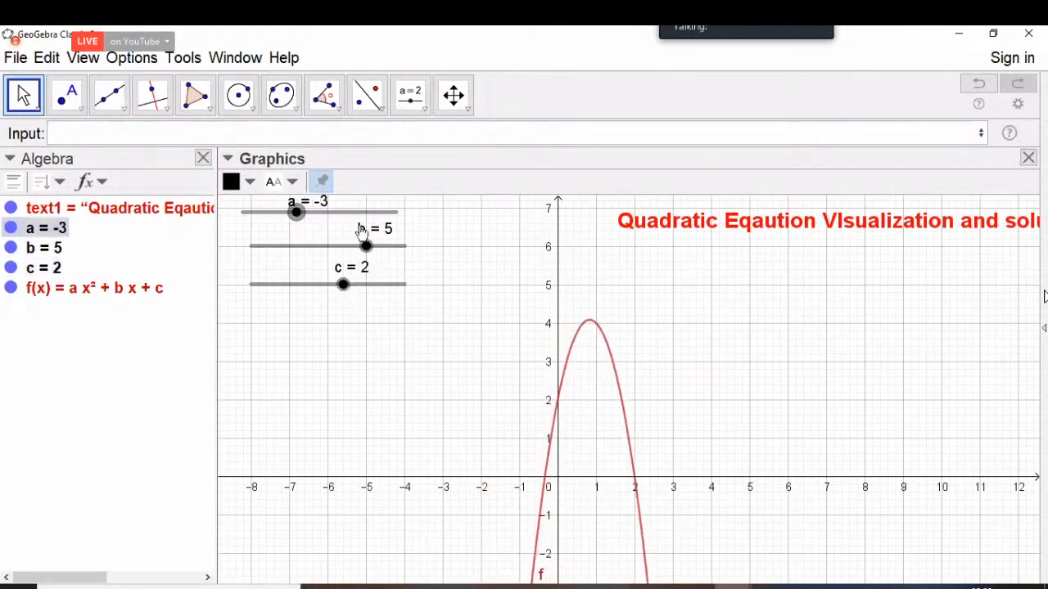
mouse_move(361, 232)
mouse_down()
mouse_move(386, 205)
mouse_move(355, 206)
mouse_move(327, 236)
mouse_move(342, 237)
mouse_up()
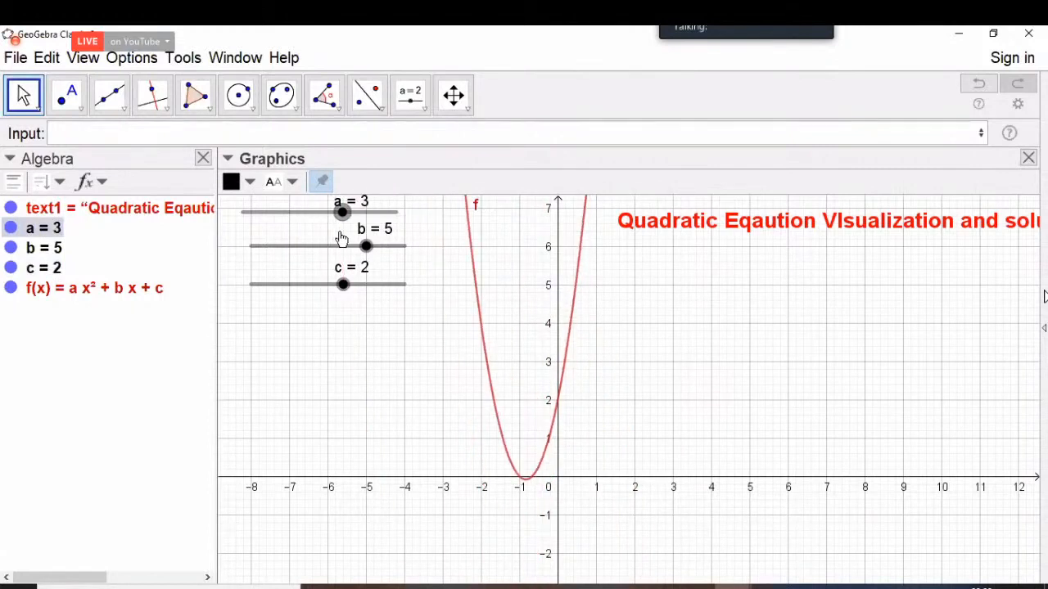
drag(343, 284, 327, 288)
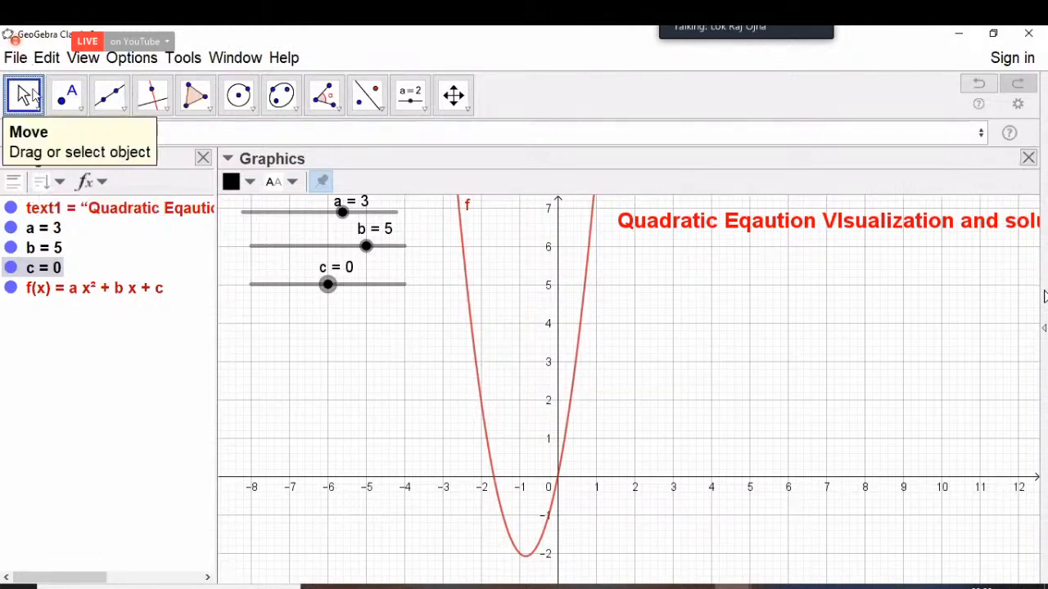
click(36, 107)
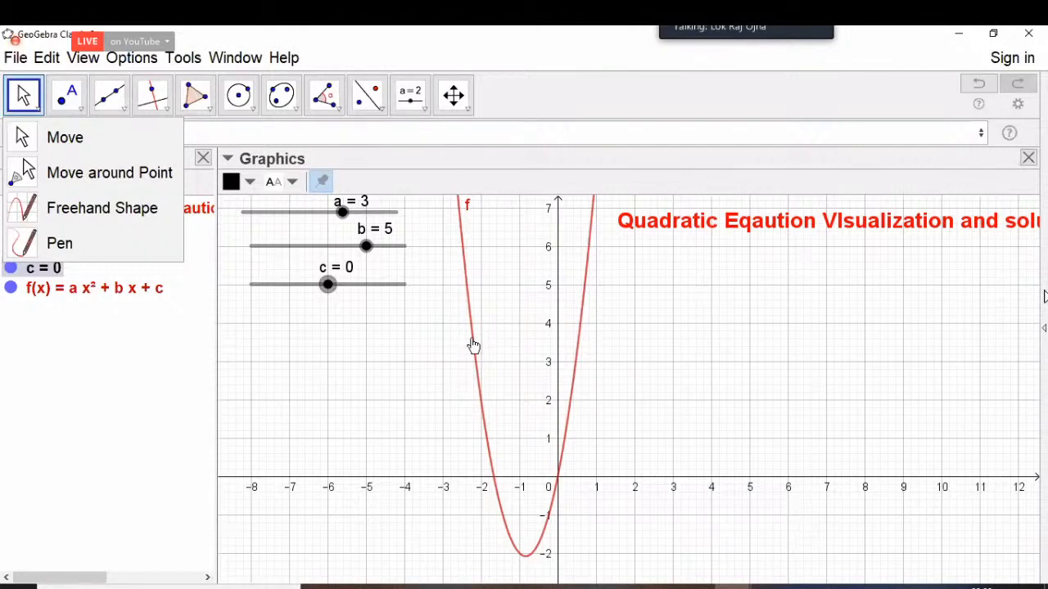
click(472, 342)
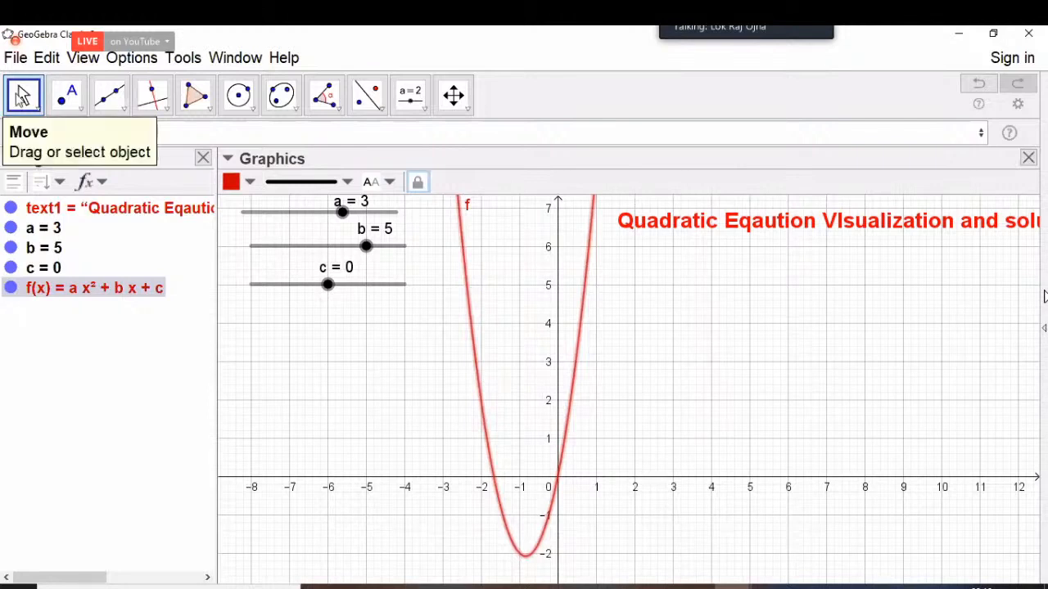
click(23, 94)
click(83, 112)
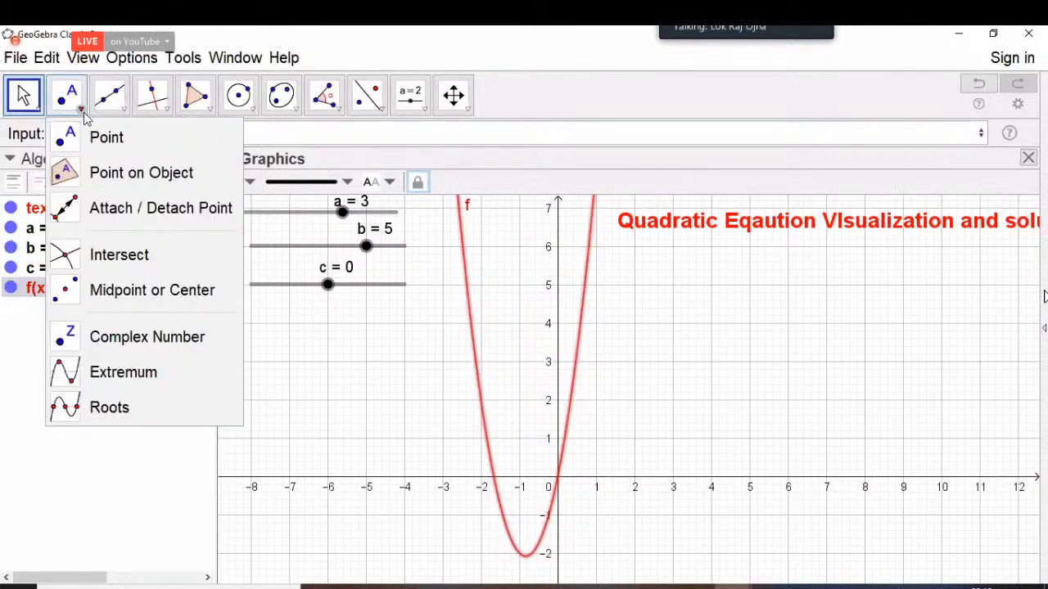
click(83, 112)
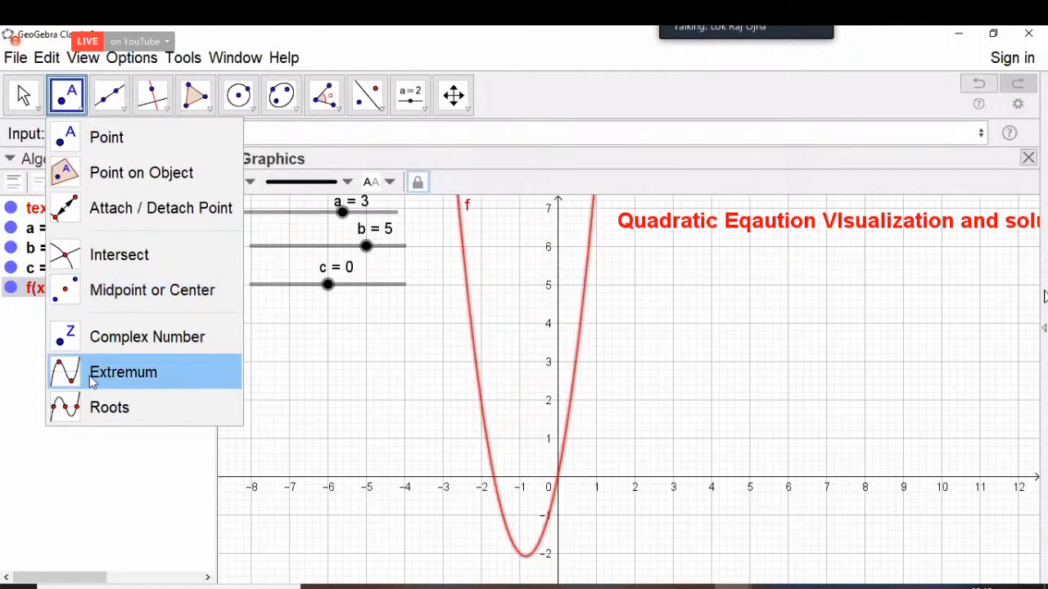
mouse_move(27, 98)
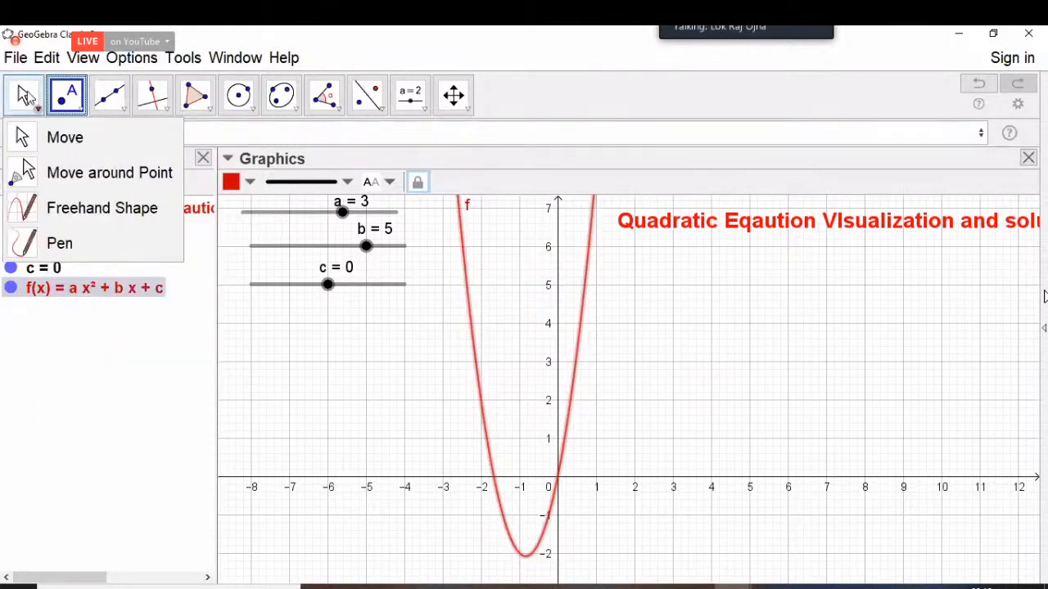
key(Escape)
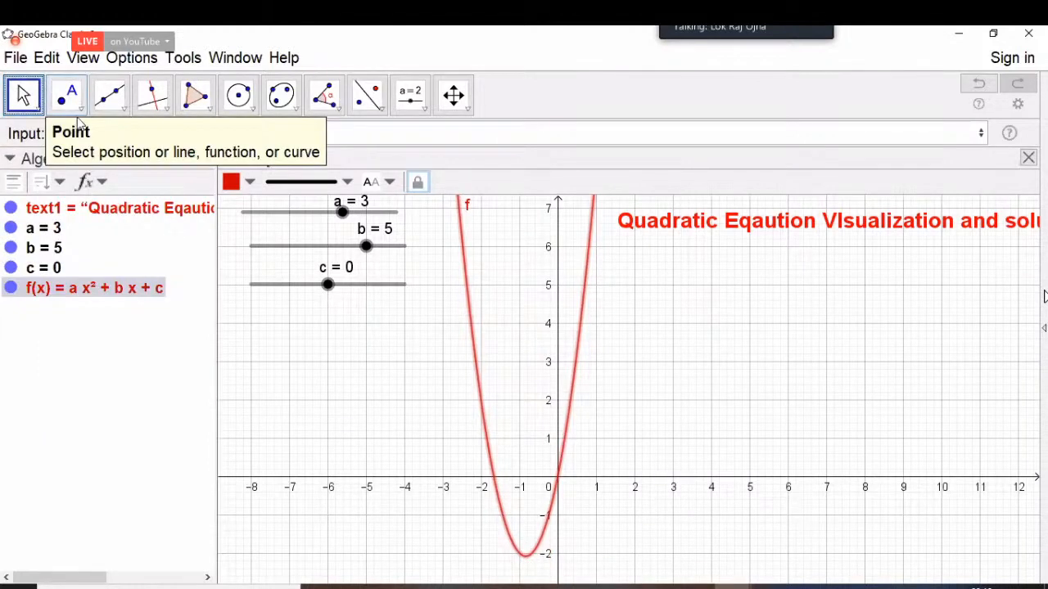
Step: Mark the vertex of the parabola f with the Extremum tool
click(84, 116)
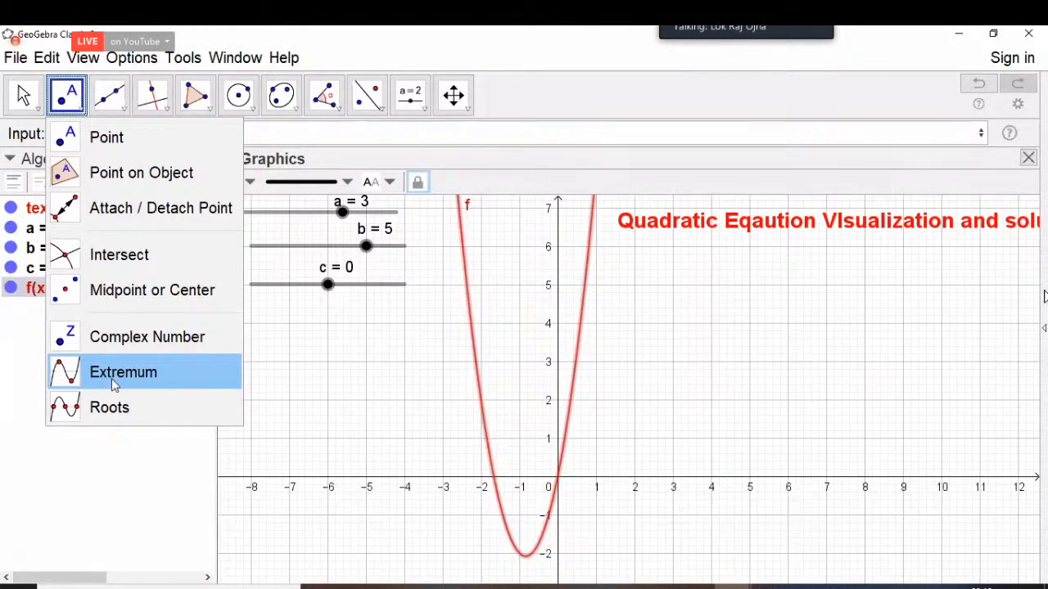
click(86, 381)
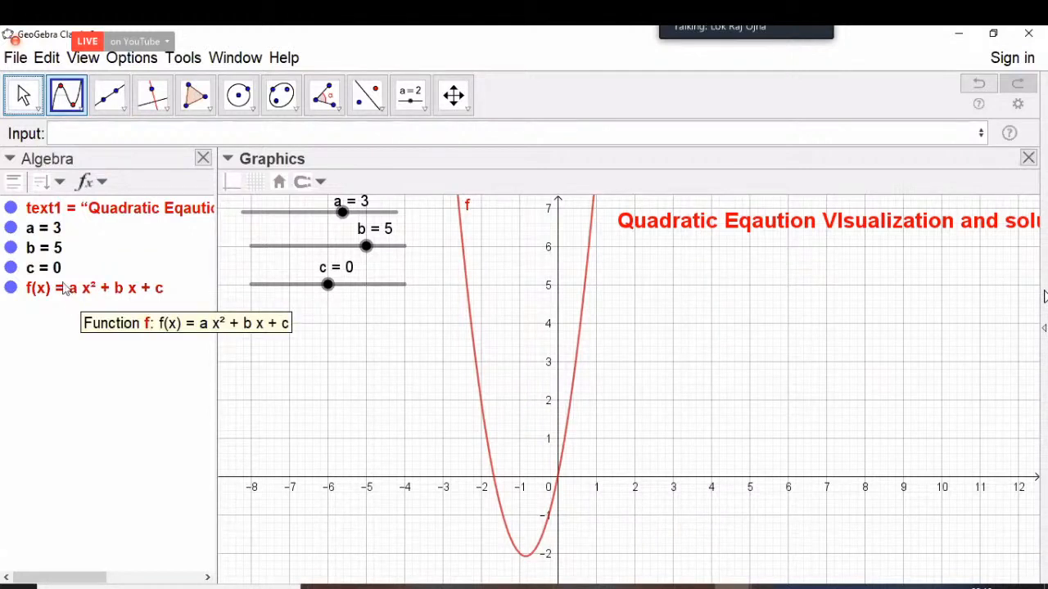
click(471, 324)
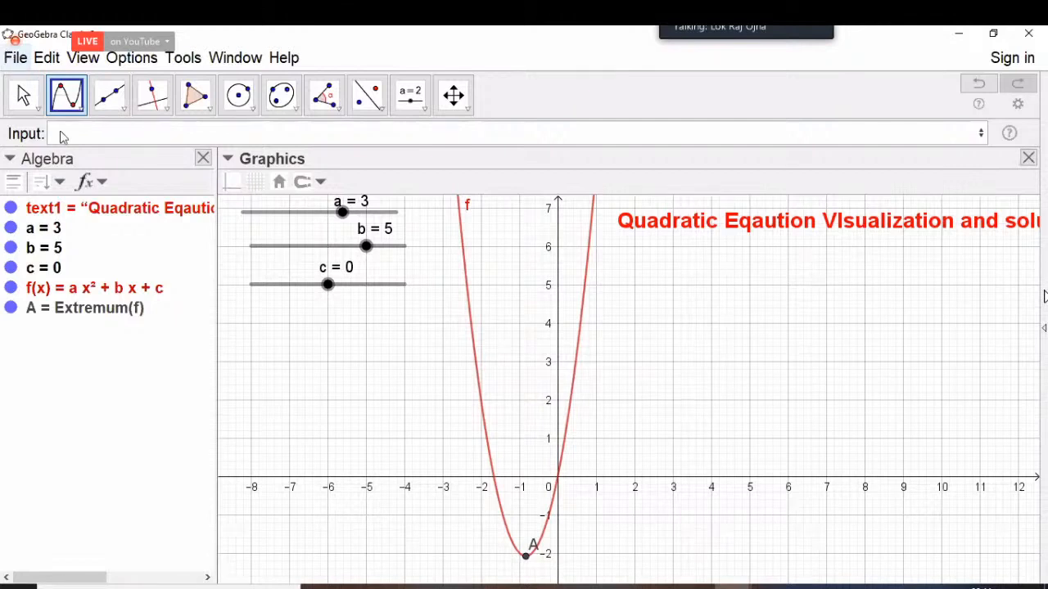
key(Escape)
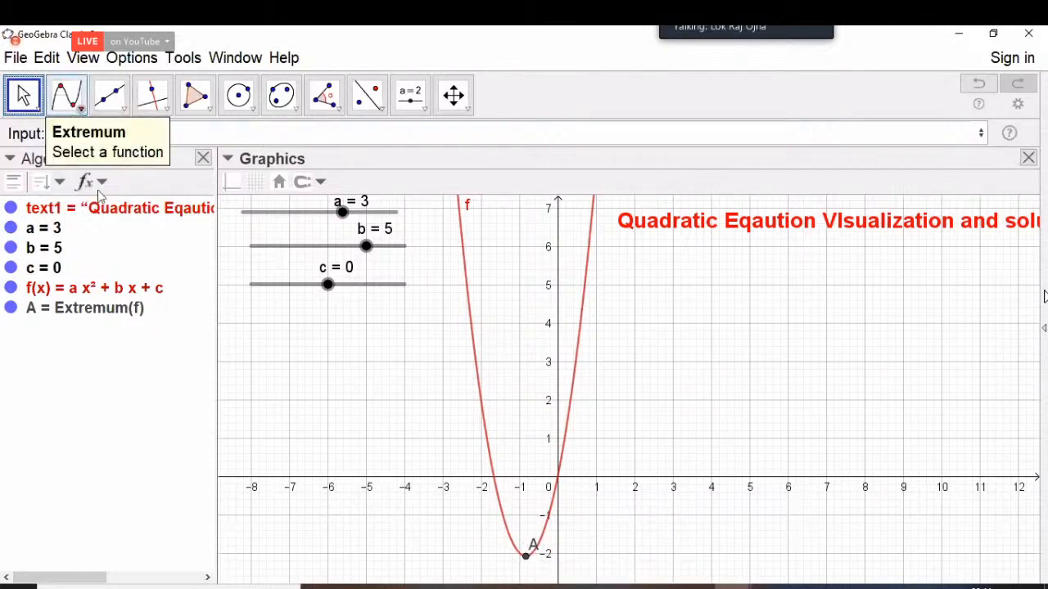
mouse_move(526, 571)
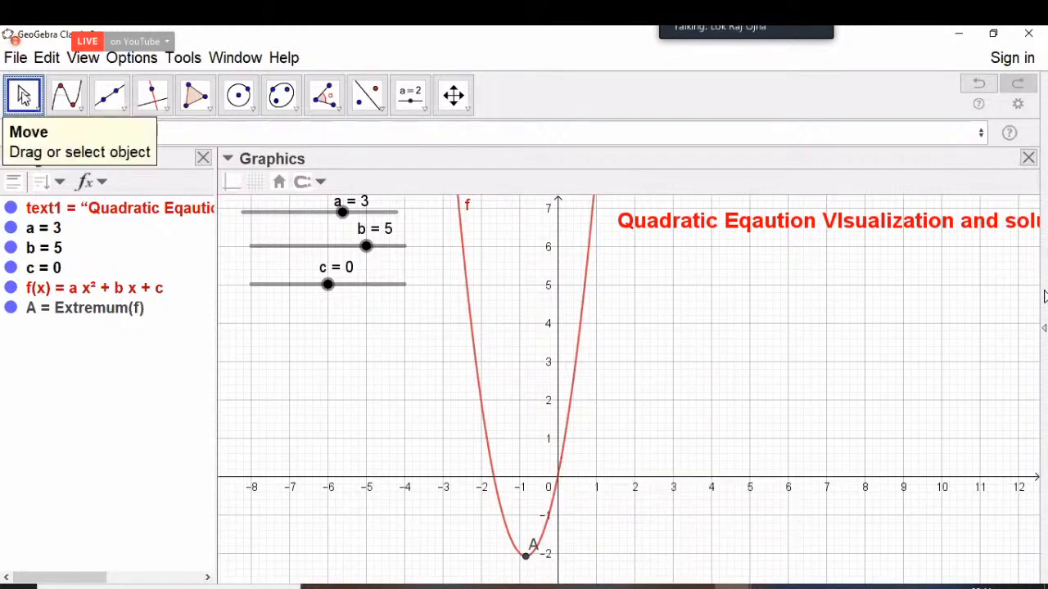
click(23, 96)
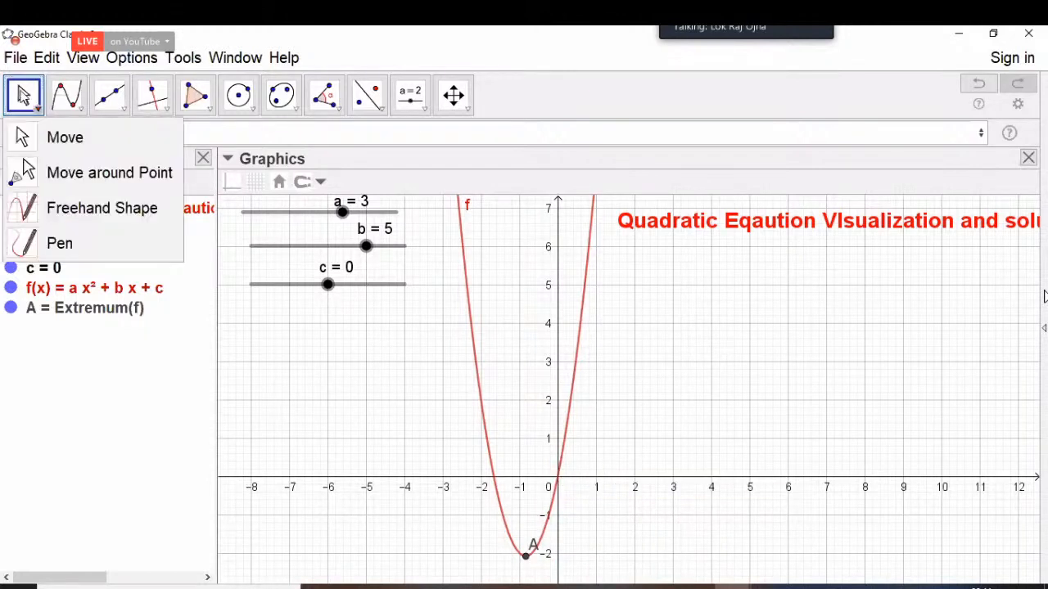
click(23, 96)
click(23, 97)
click(23, 96)
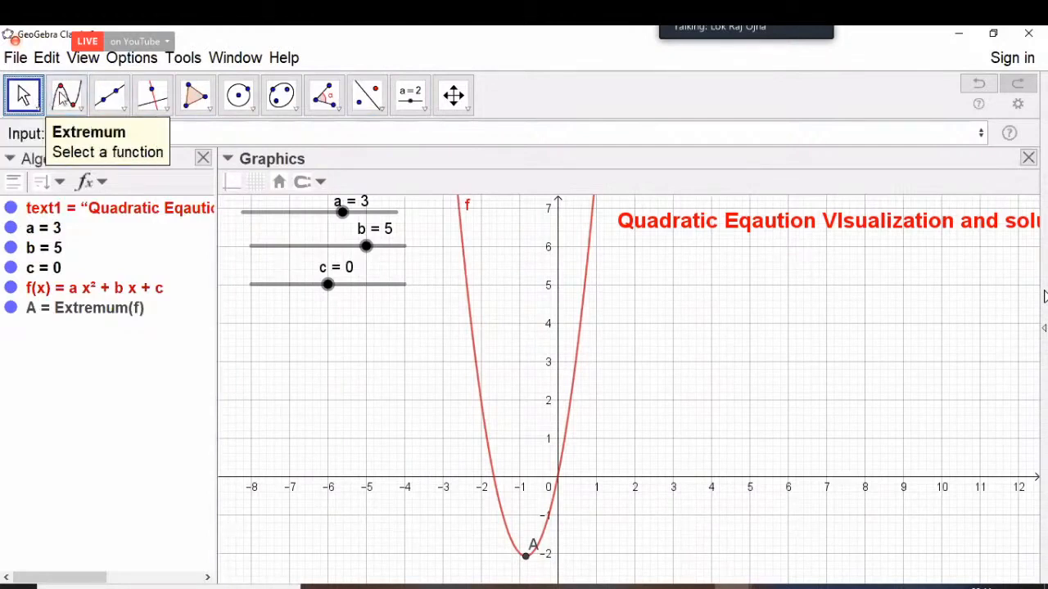
Step: Draw the tangent to the parabola f at its vertex A with the Tangents tool
click(167, 112)
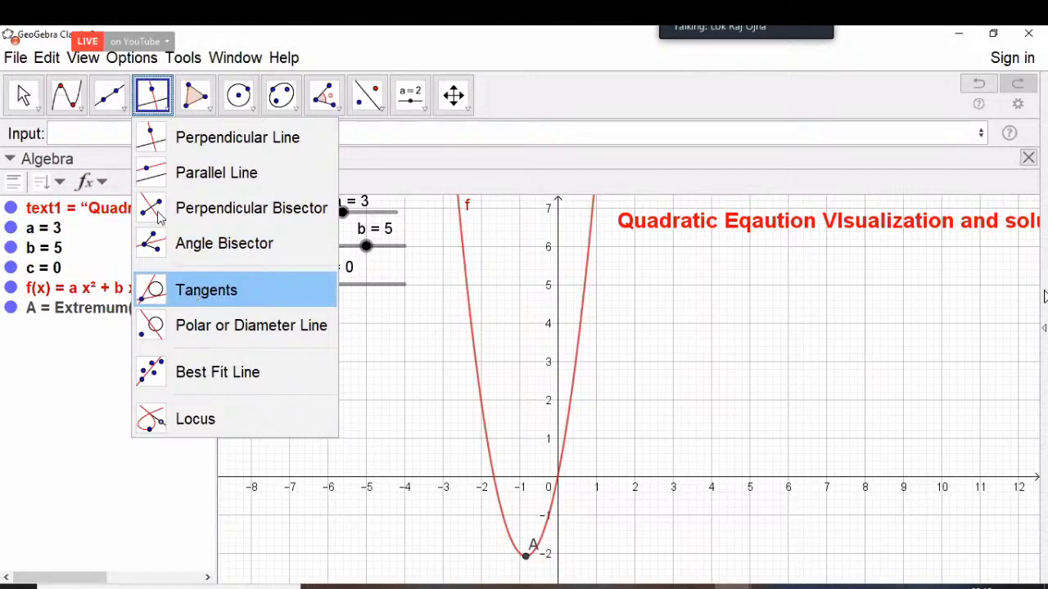
click(197, 291)
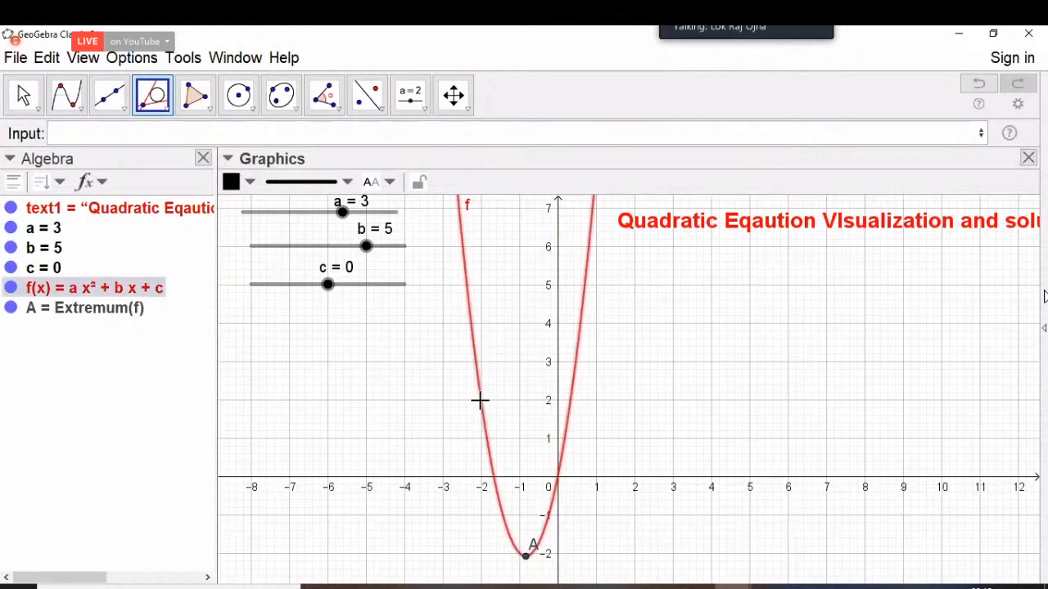
click(526, 557)
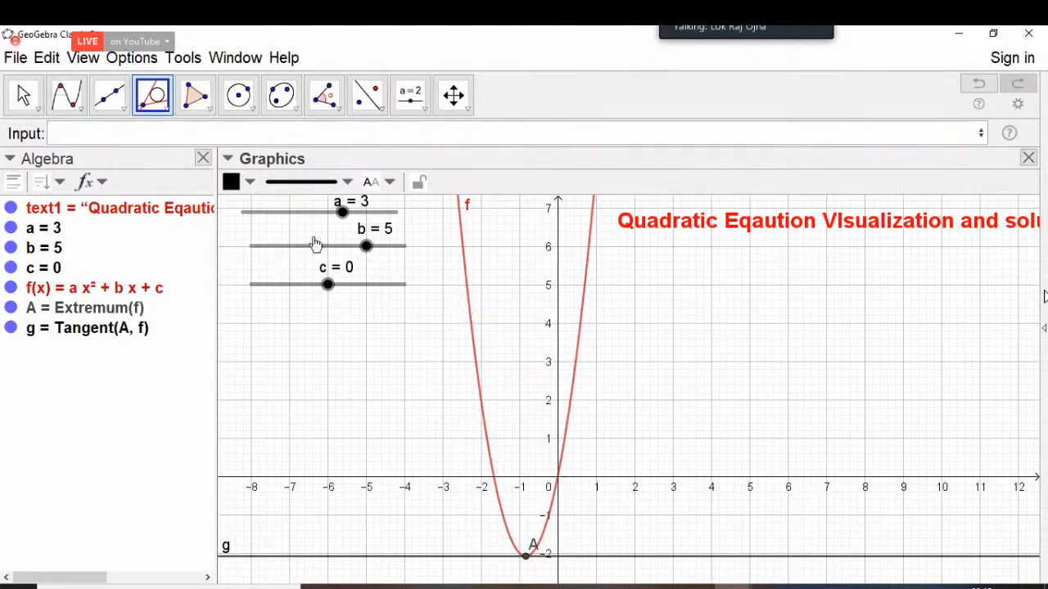
click(23, 95)
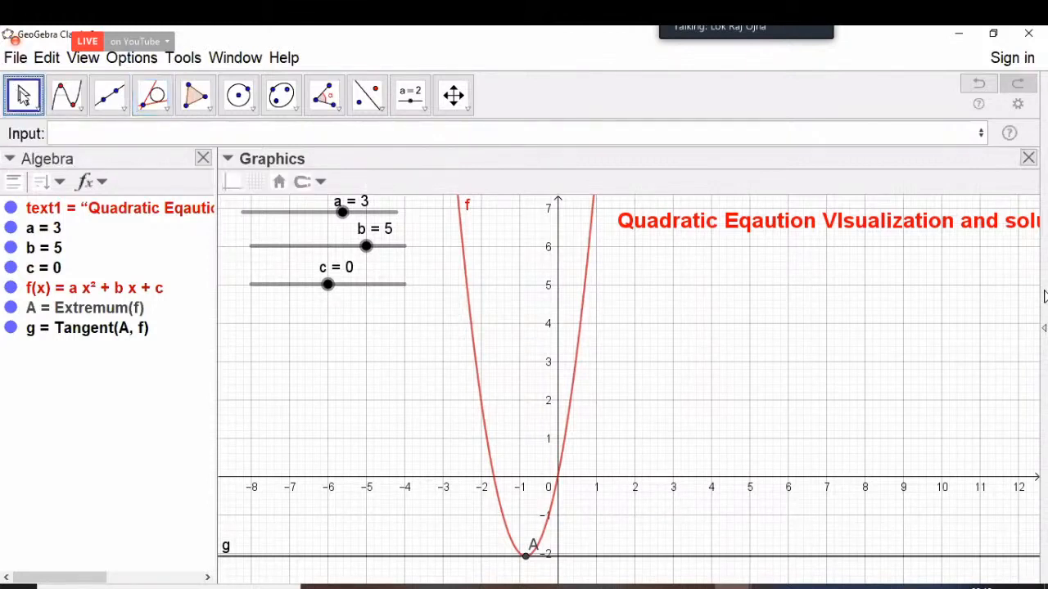
click(23, 95)
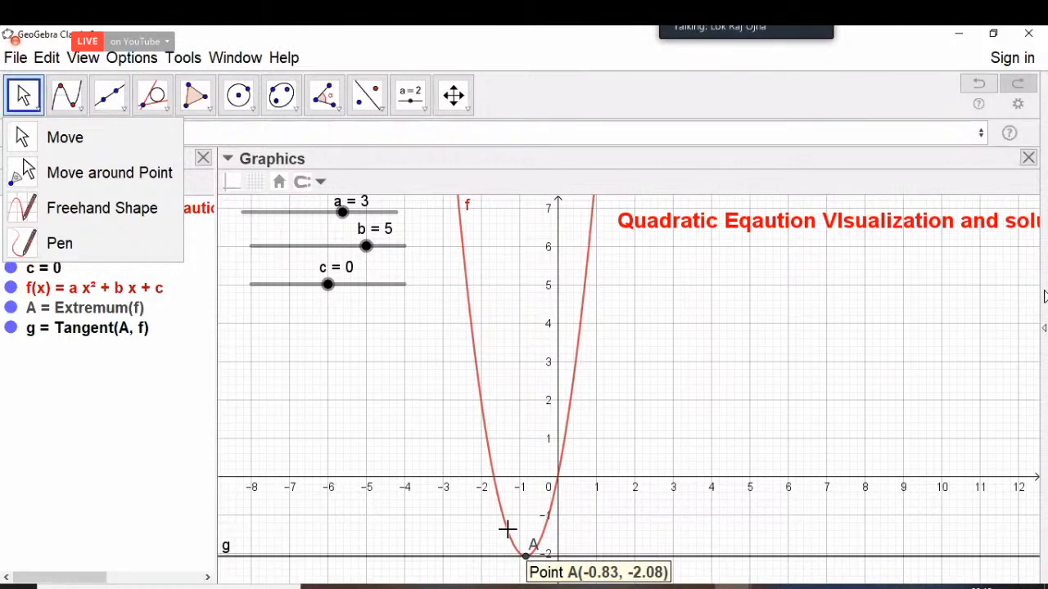
Step: Vary slider c to check how the tangent follows the vertex, leaving c at 0
drag(327, 284, 328, 336)
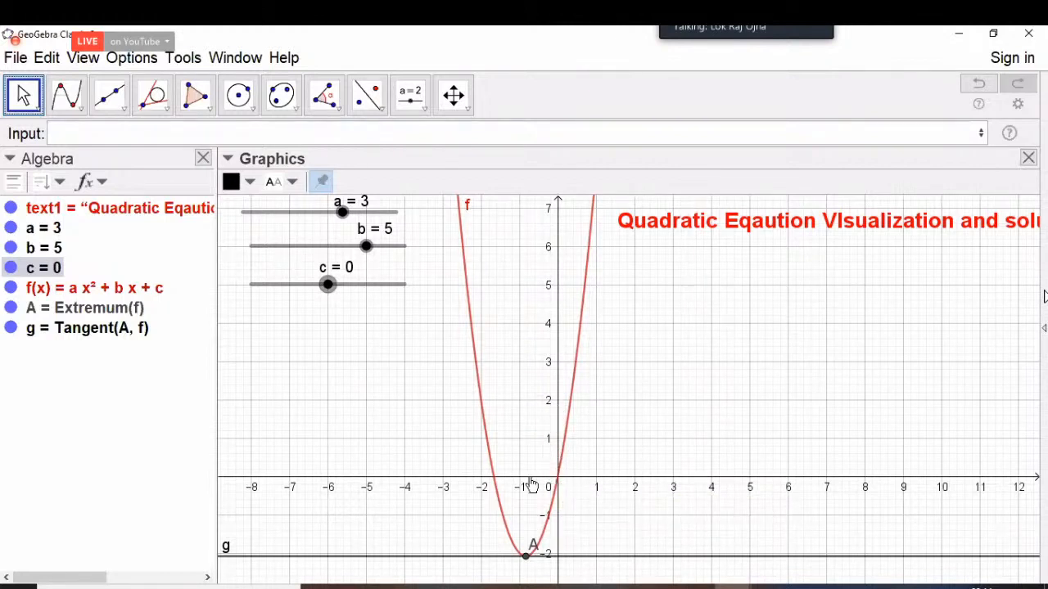
click(27, 96)
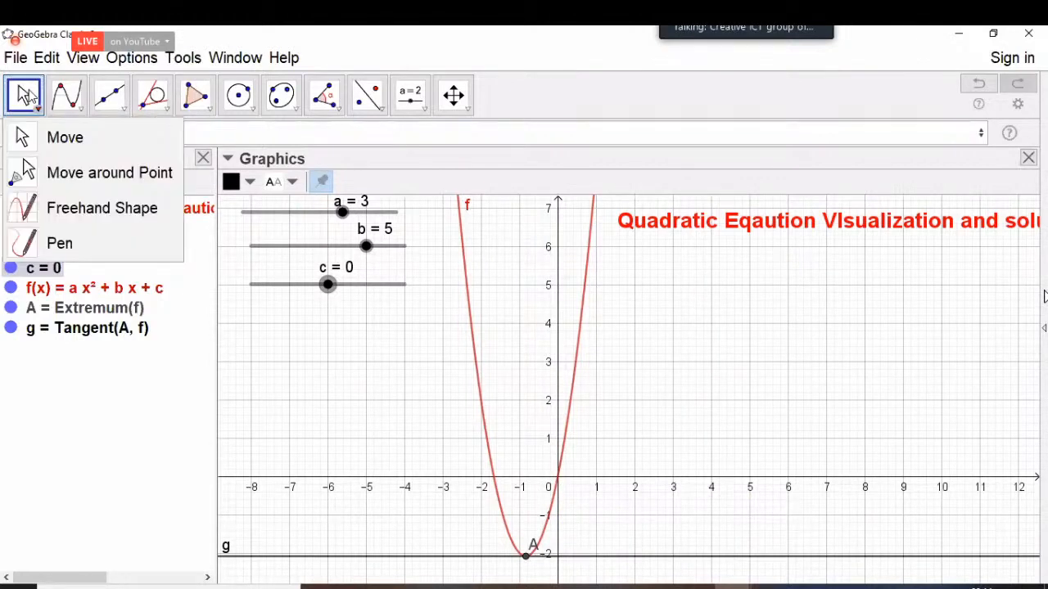
click(54, 145)
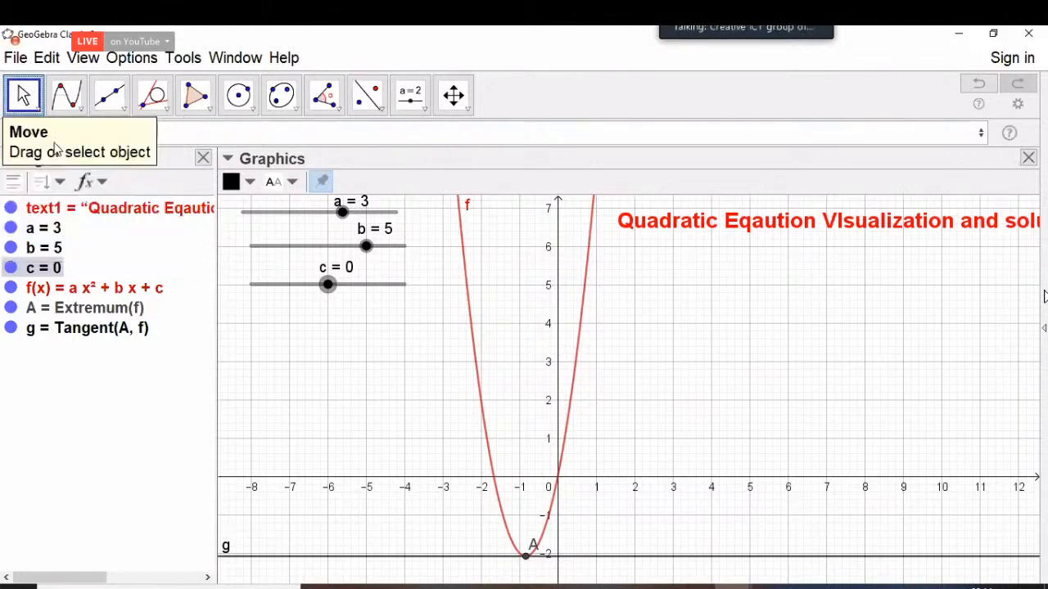
Step: Delete the tangent line g and the vertex point A from the construction
right_click(90, 328)
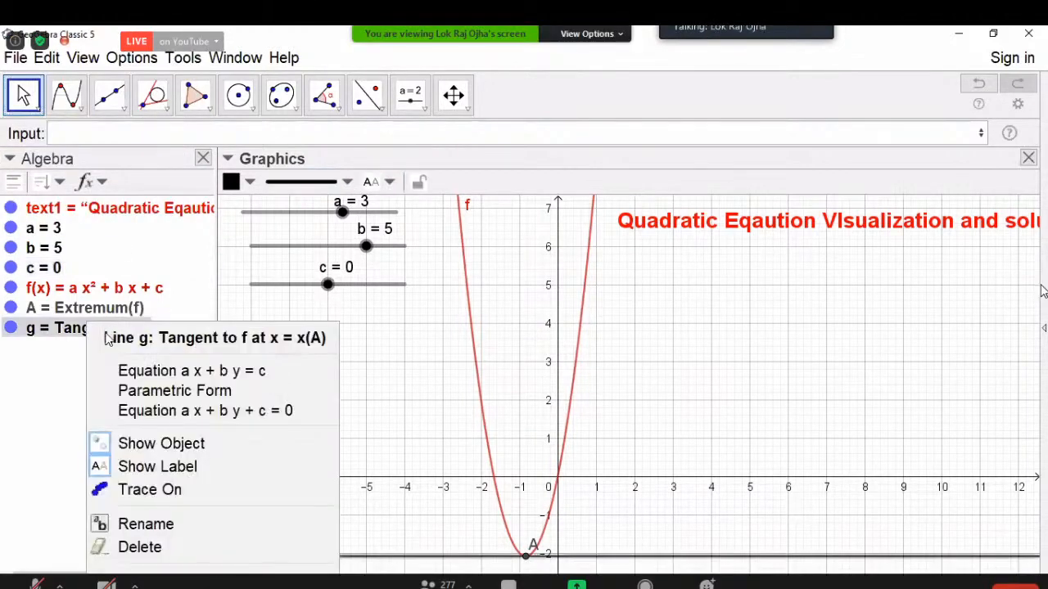
click(180, 549)
right_click(104, 311)
click(157, 501)
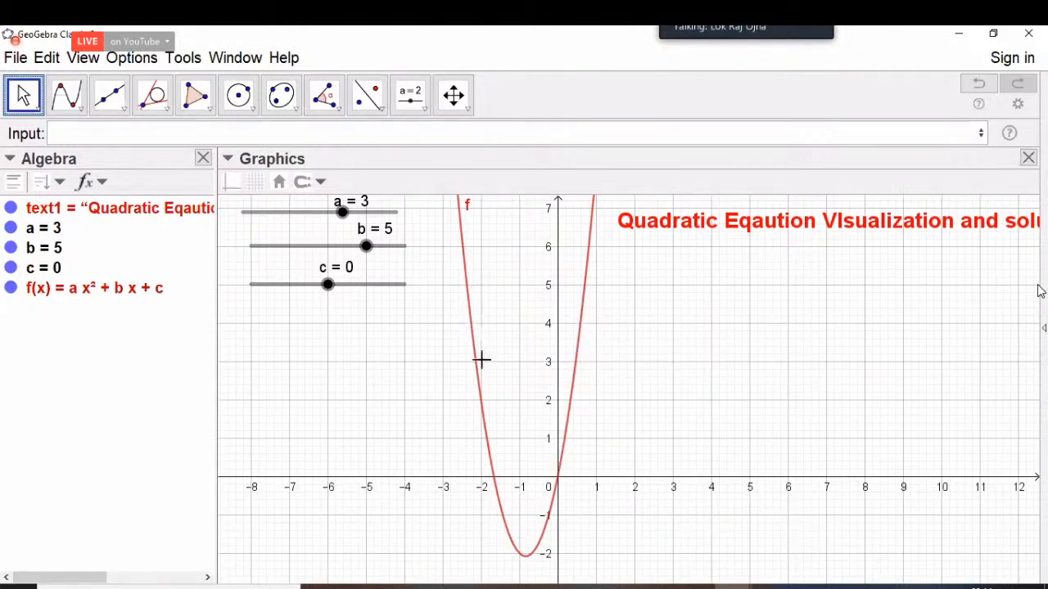
Step: Mark the vertex of the parabola f again with the Extremum tool and return to the Move tool
click(27, 96)
click(73, 102)
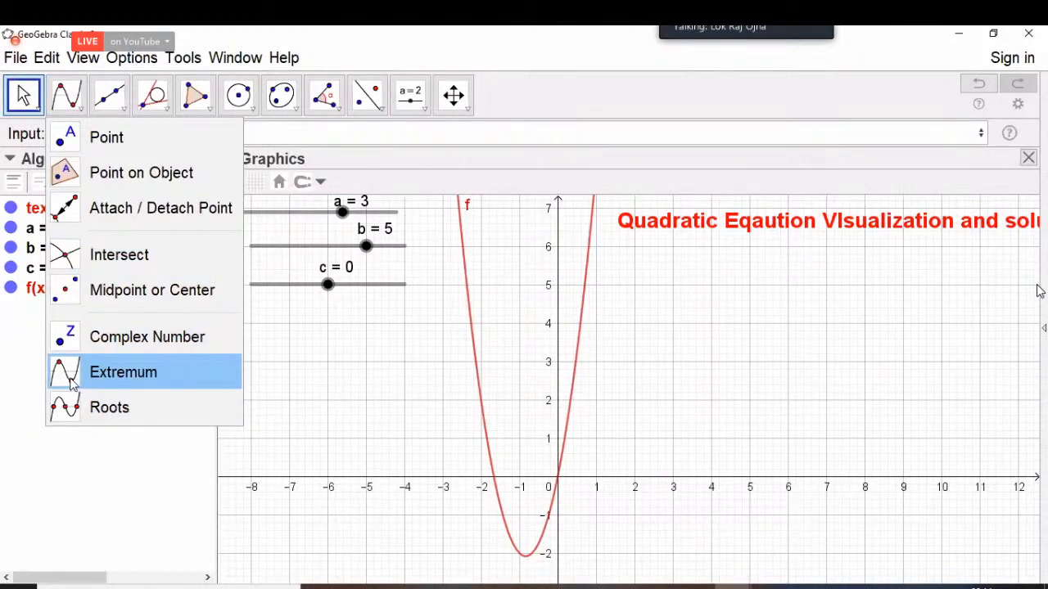
click(72, 382)
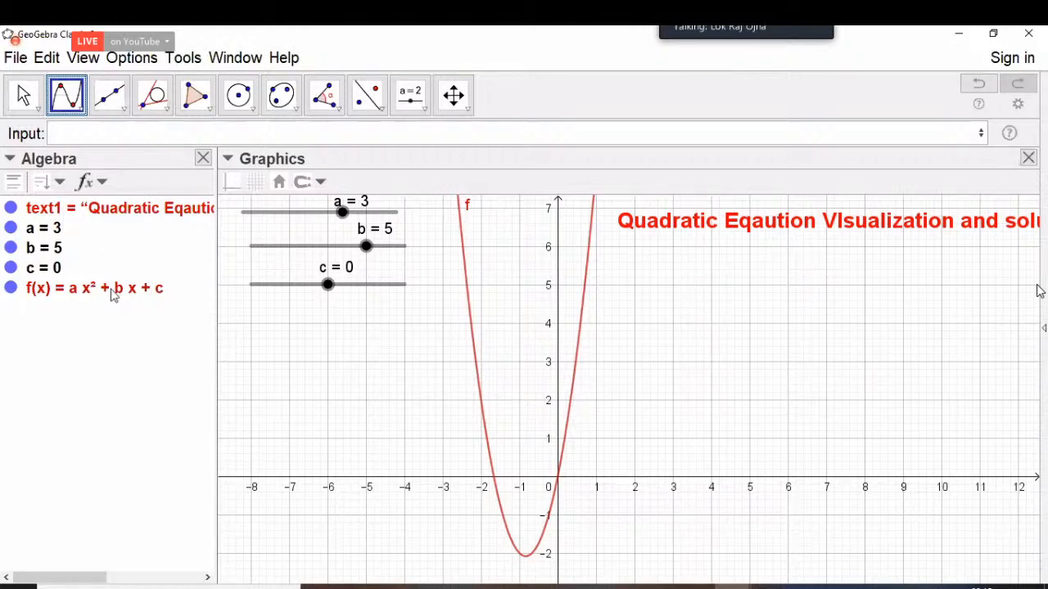
click(468, 299)
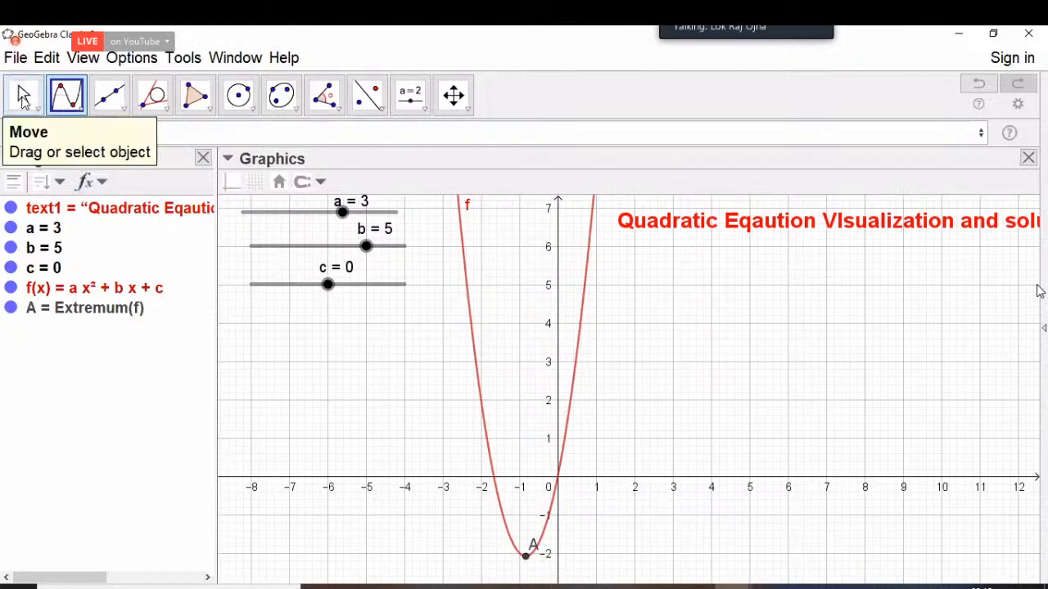
click(23, 95)
click(22, 95)
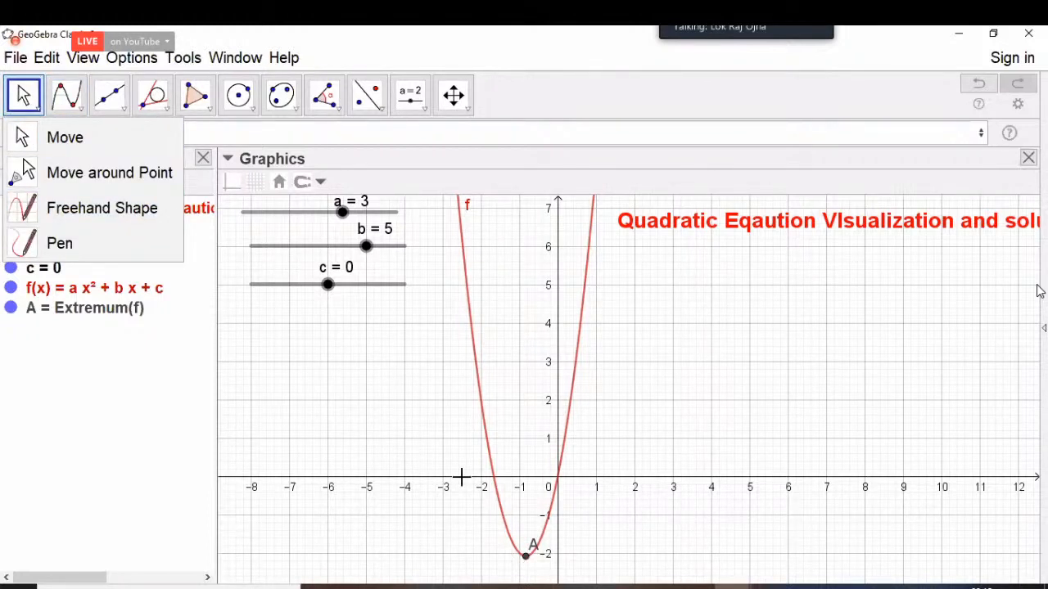
mouse_move(527, 562)
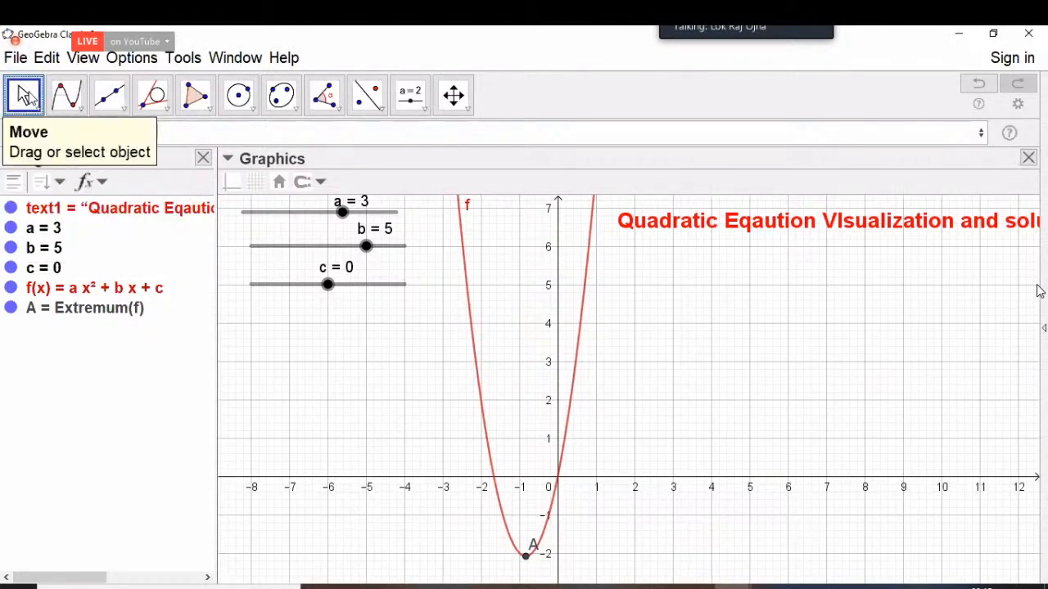
click(25, 97)
click(28, 96)
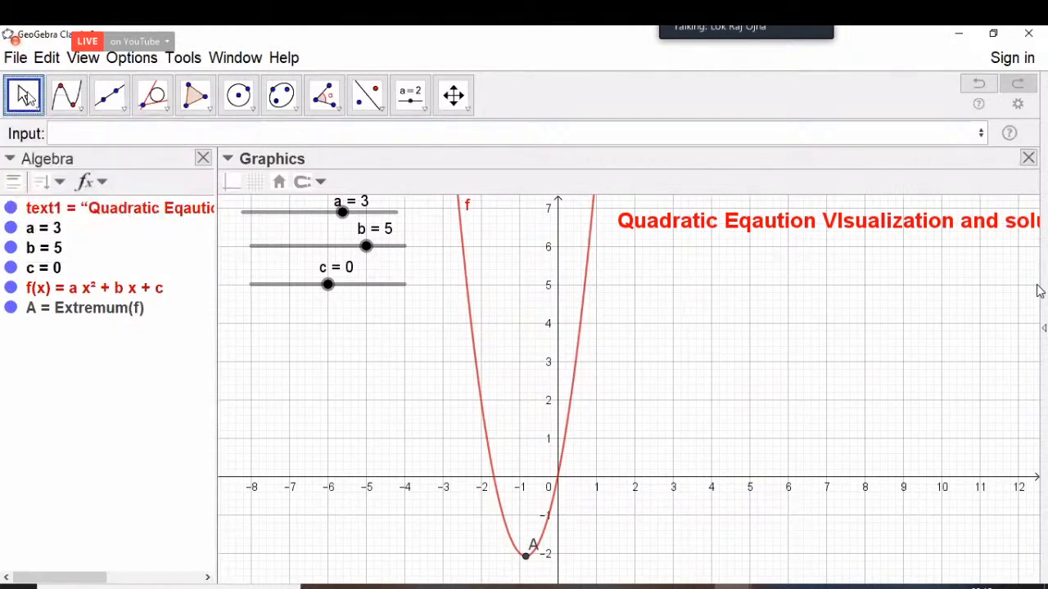
click(27, 96)
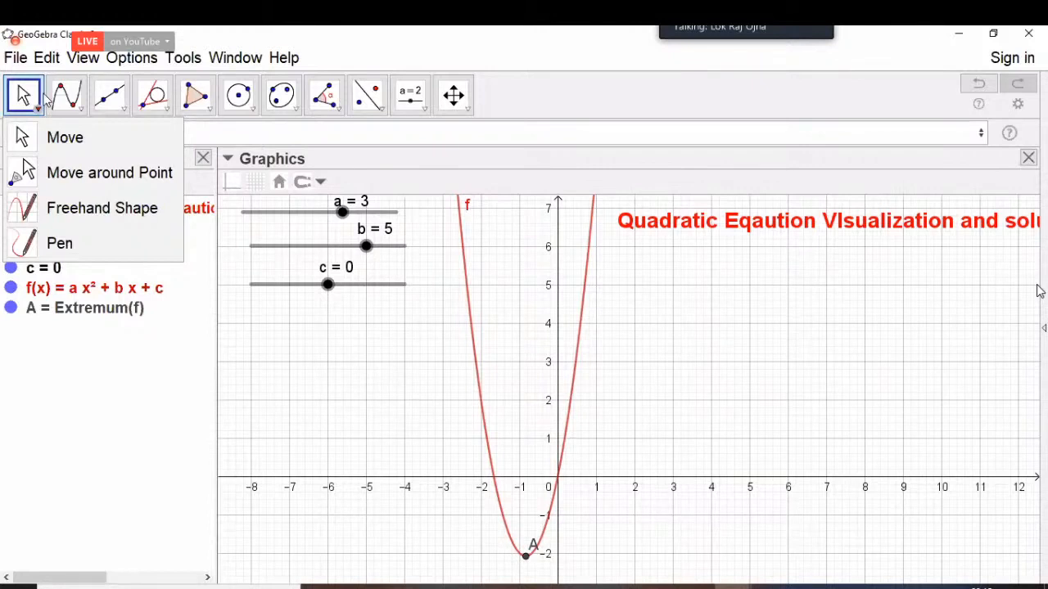
Step: Construct the tangent to f at the re-created vertex A and switch back to the Move tool
click(146, 111)
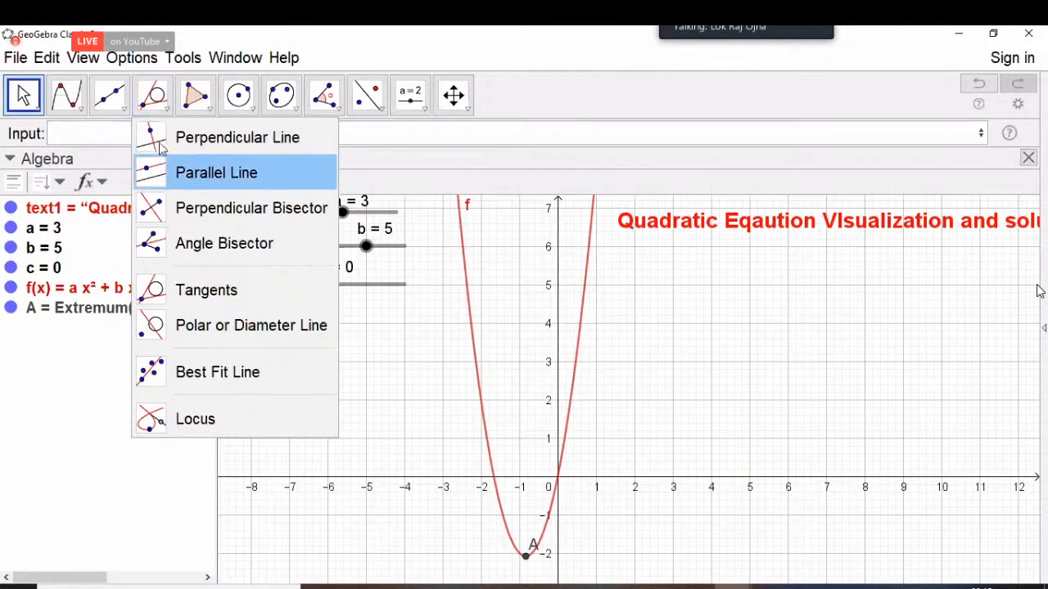
click(172, 294)
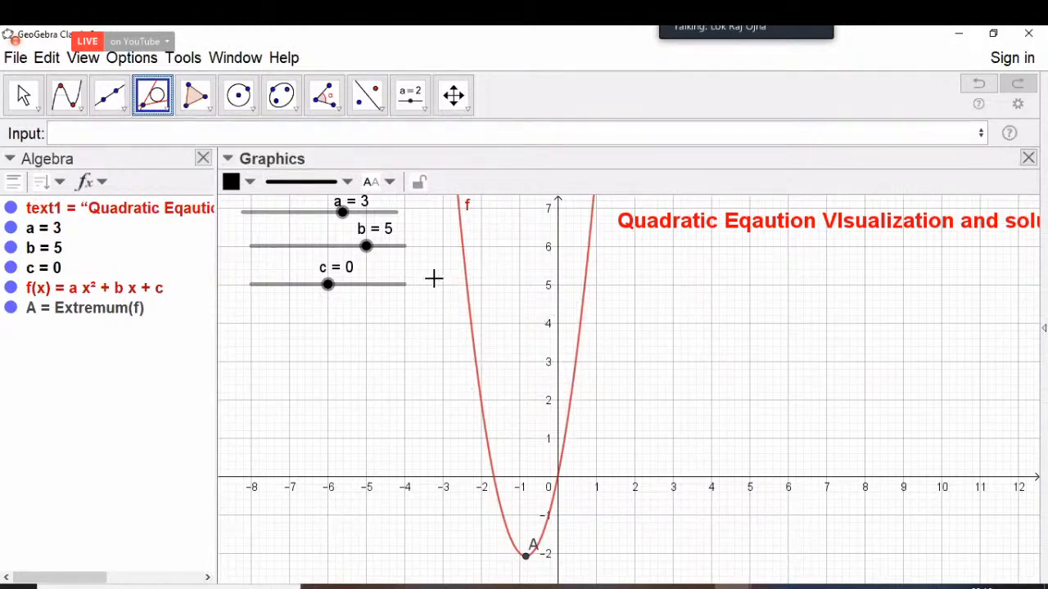
click(24, 96)
click(24, 96)
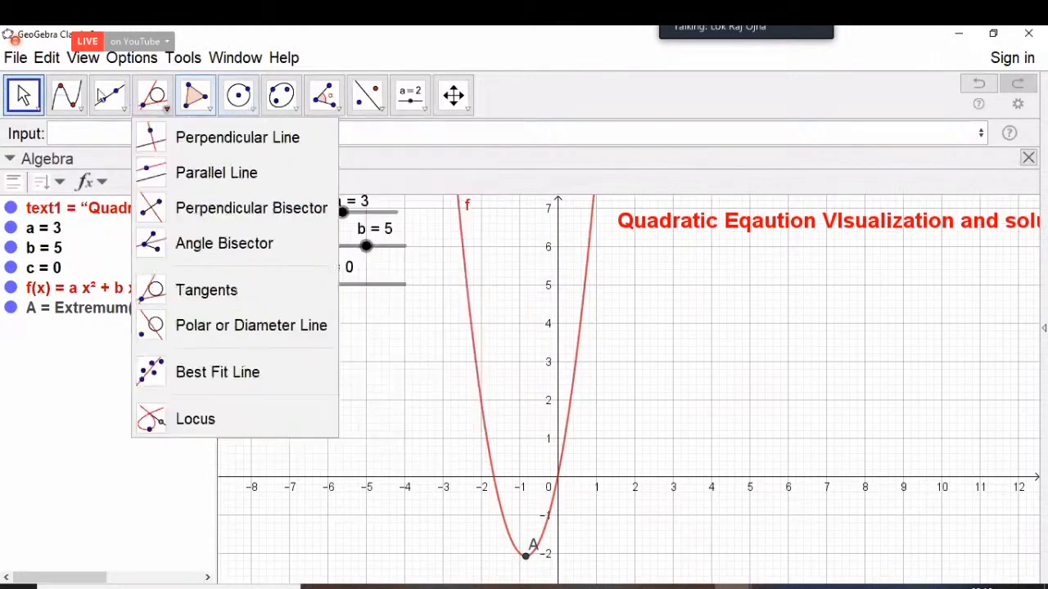
click(145, 97)
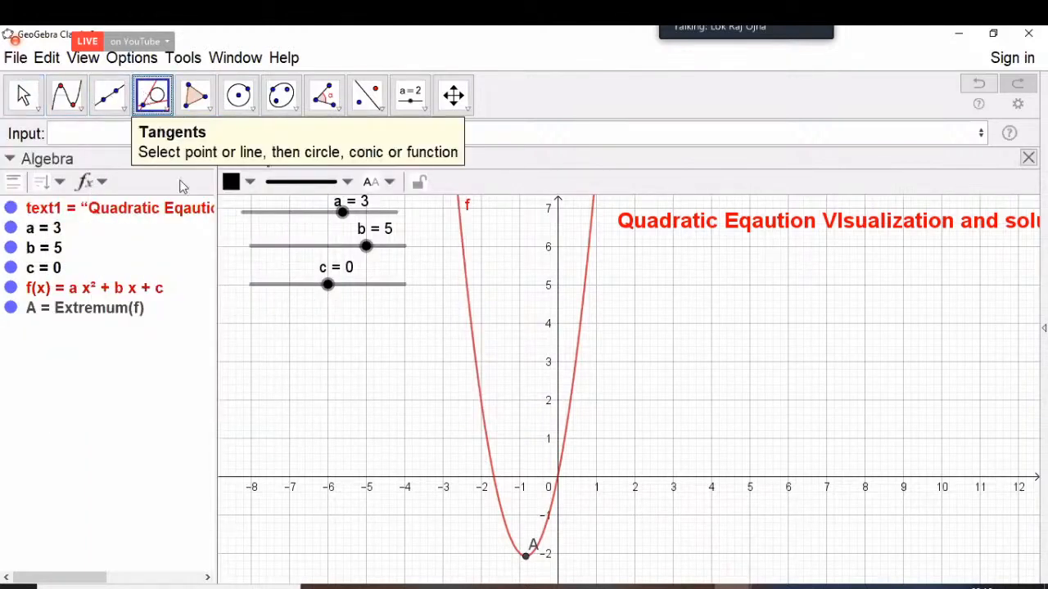
click(527, 562)
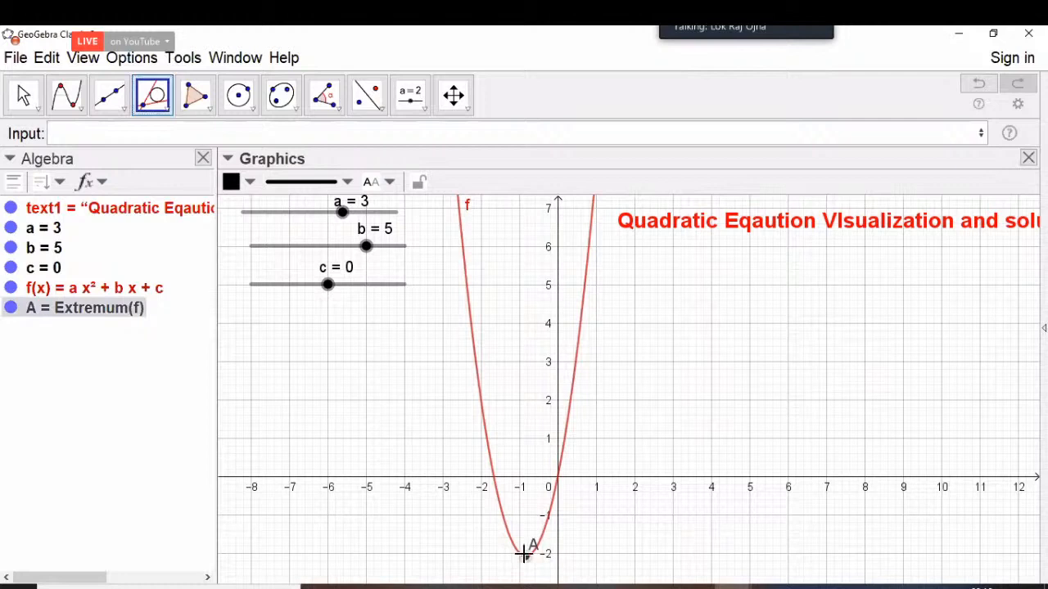
click(493, 465)
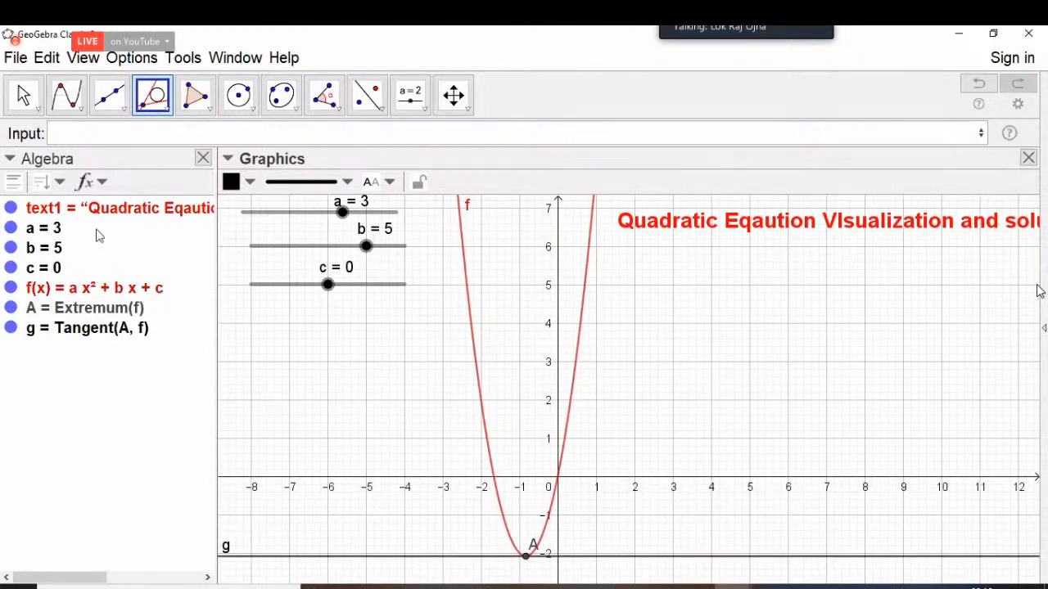
click(23, 95)
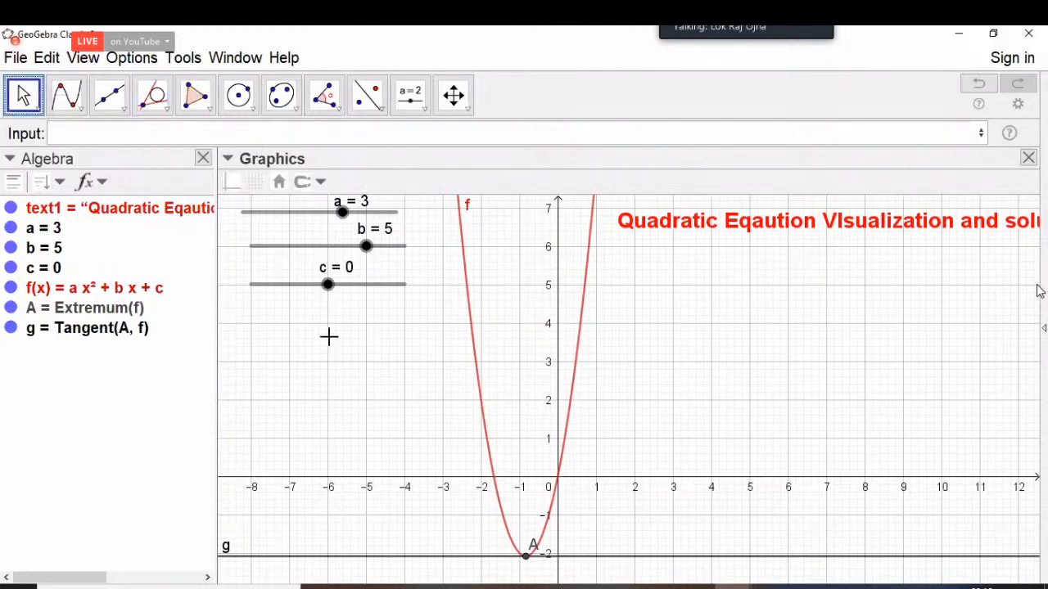
Step: Set slider c to 1 and shift the red title text slightly toward the y-axis
mouse_move(328, 285)
mouse_down()
mouse_move(305, 284)
mouse_move(333, 282)
mouse_up()
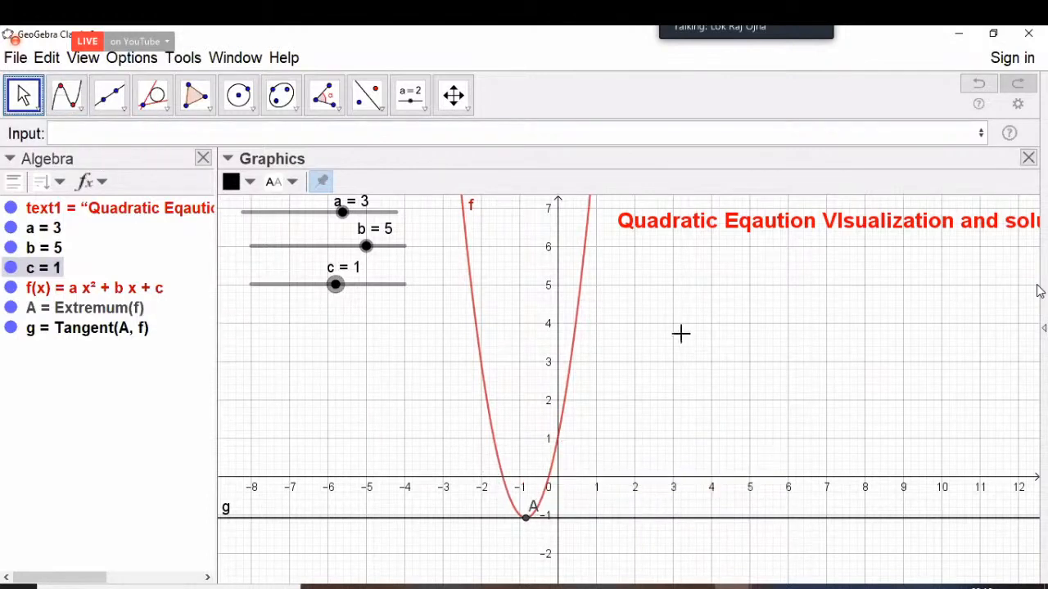
drag(720, 243, 755, 238)
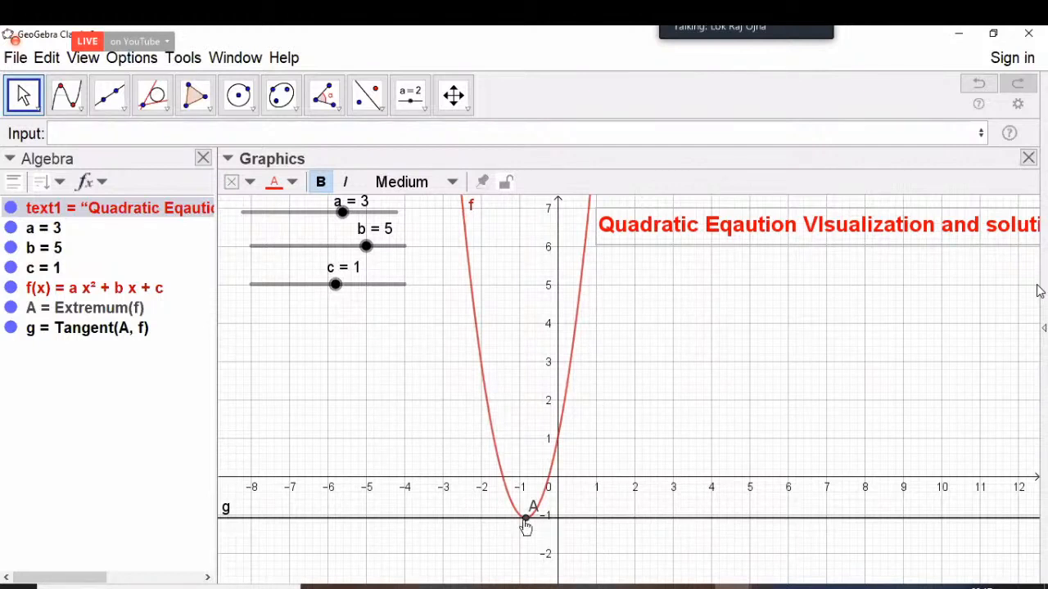
click(472, 287)
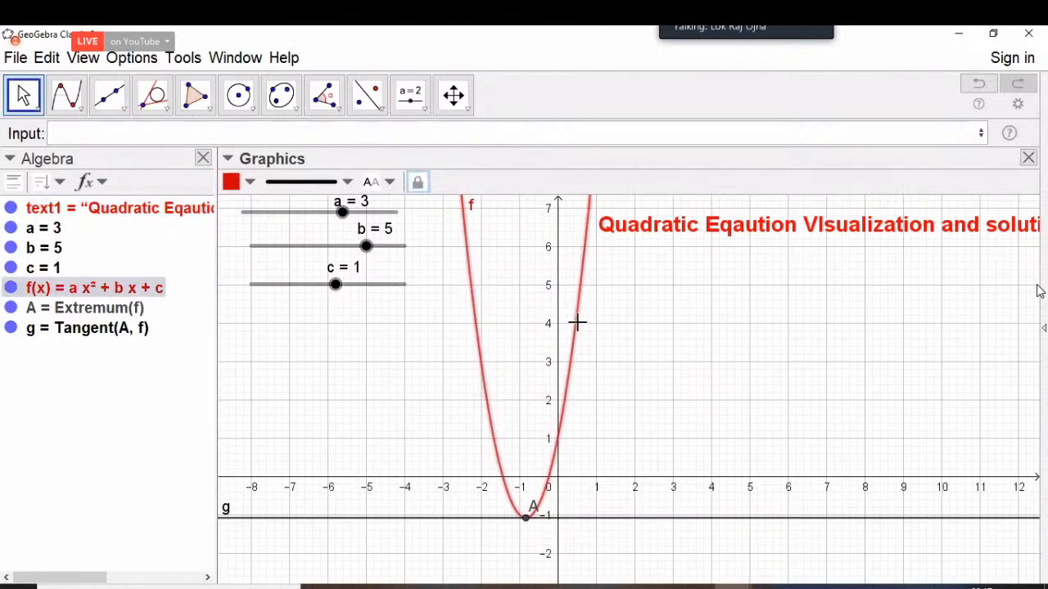
click(23, 94)
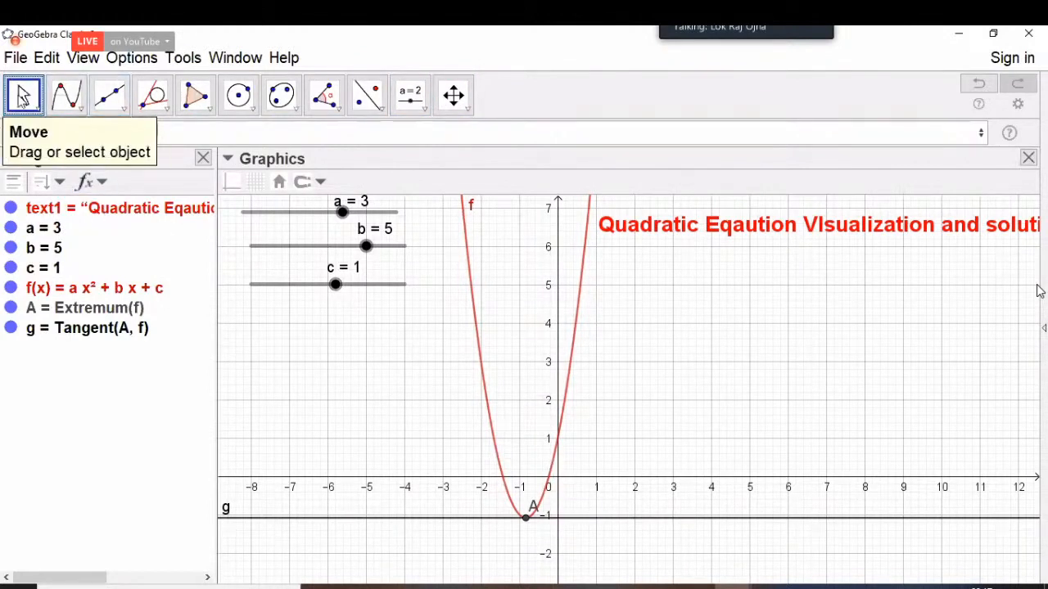
Step: Mark both x-axis intersections of the parabola f with the Roots tool and return to the Move tool
click(81, 115)
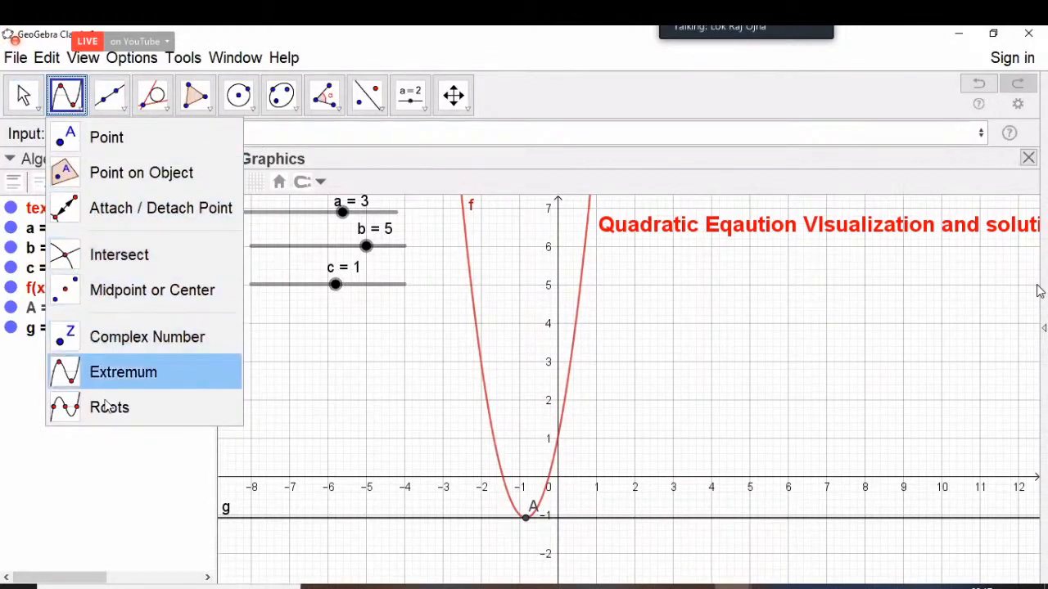
click(106, 409)
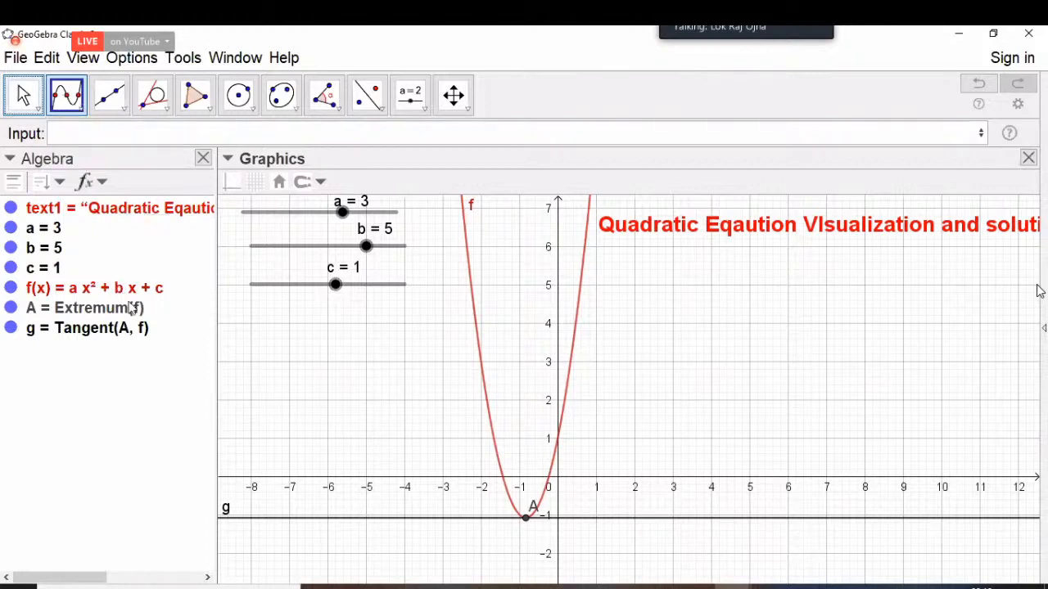
click(96, 288)
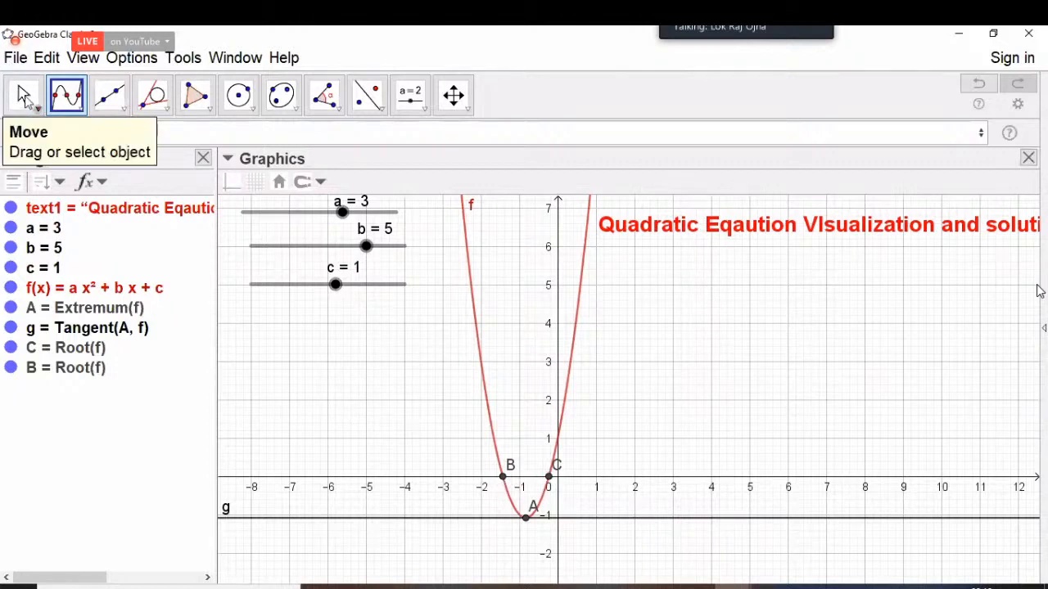
click(23, 95)
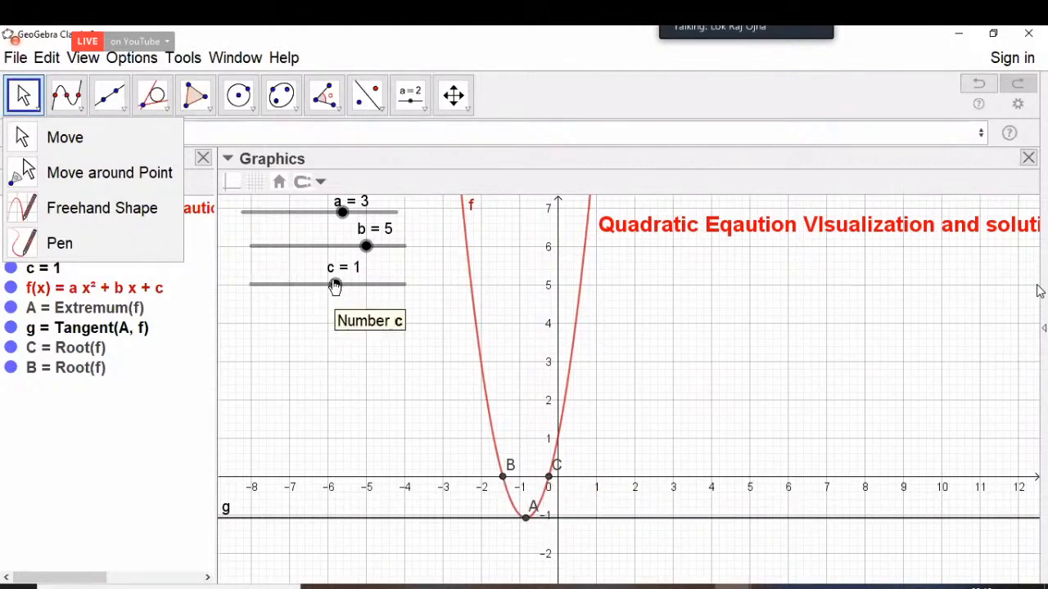
Step: Vary slider c between 0 and 1 to examine how the roots and vertex move, ending at c = 1
drag(336, 289, 334, 236)
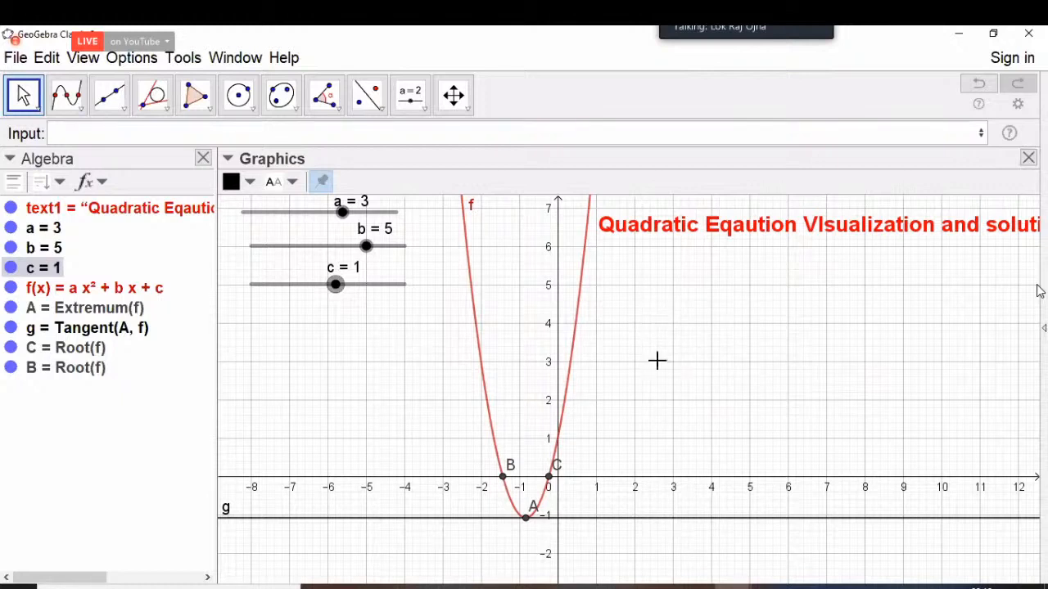
mouse_move(342, 288)
mouse_down()
mouse_move(426, 282)
mouse_move(311, 260)
mouse_move(360, 275)
mouse_move(328, 244)
mouse_move(409, 205)
mouse_move(388, 283)
mouse_move(324, 302)
mouse_move(400, 222)
mouse_move(374, 267)
mouse_move(328, 281)
mouse_up()
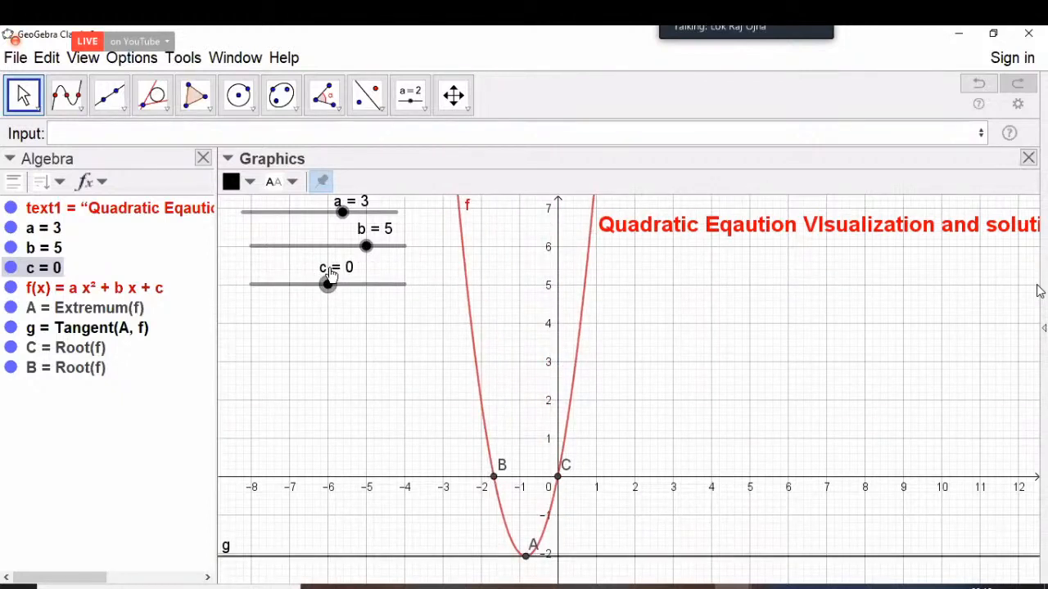
drag(329, 275, 337, 302)
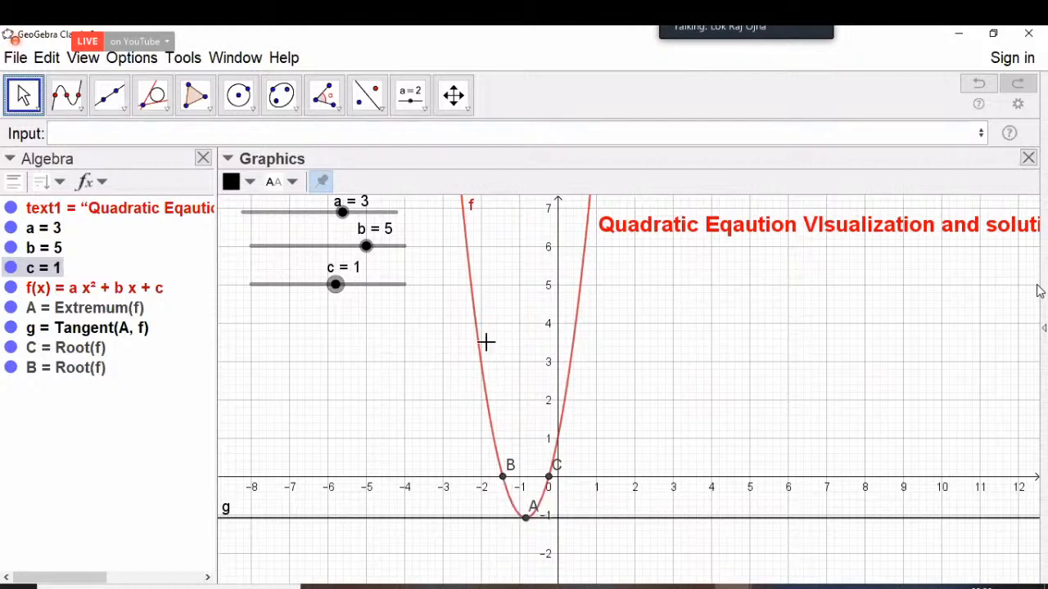
Step: Shift the red title text slightly closer to the y-axis, keeping it near the upper edge of the graph
mouse_move(657, 235)
mouse_down()
mouse_move(651, 227)
mouse_move(629, 239)
mouse_move(639, 243)
mouse_up()
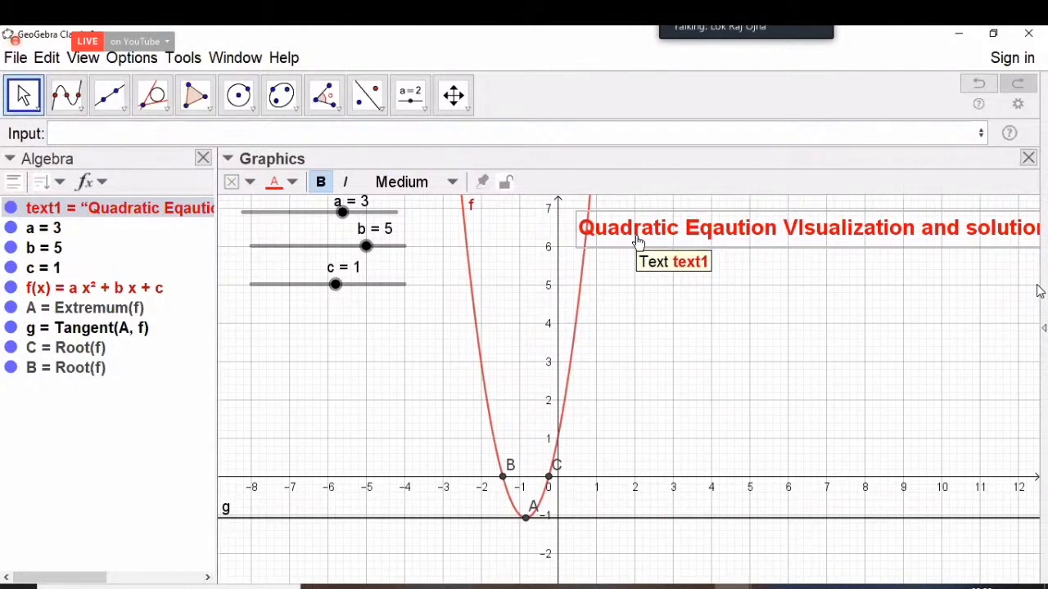
mouse_move(640, 243)
mouse_down()
mouse_move(625, 240)
mouse_move(633, 236)
mouse_up()
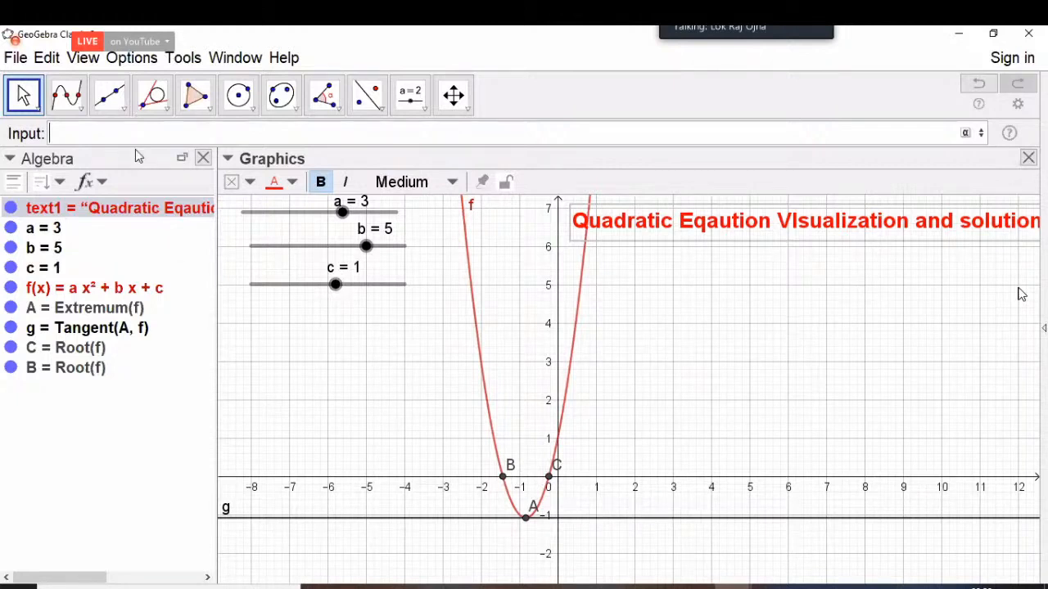
Step: Define root1:=x(B) as the x-coordinate of point B and set the algebra descriptions to Value
text(root1)
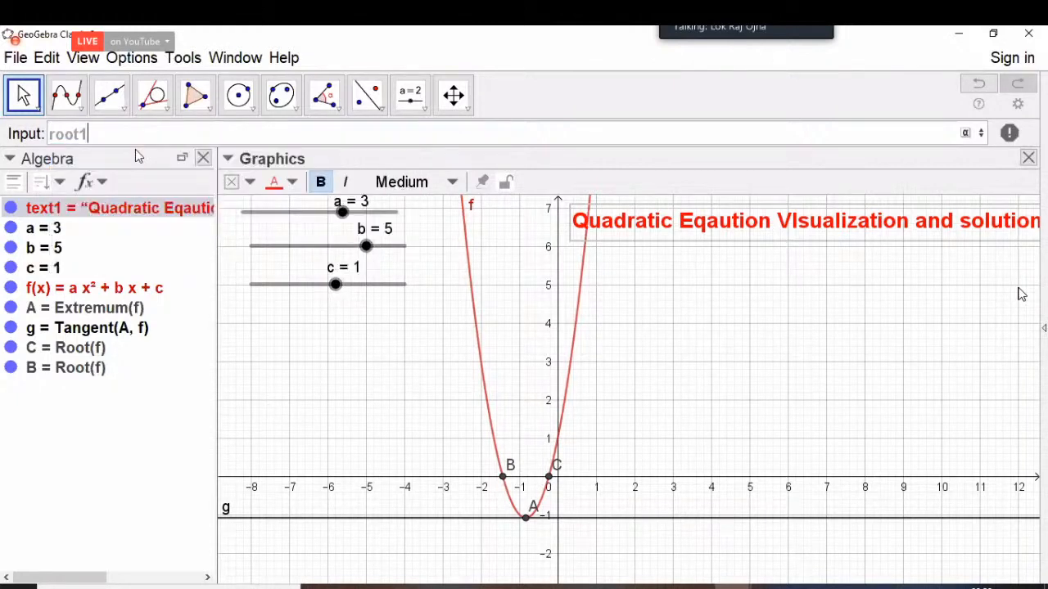
text(:=)
text(x()
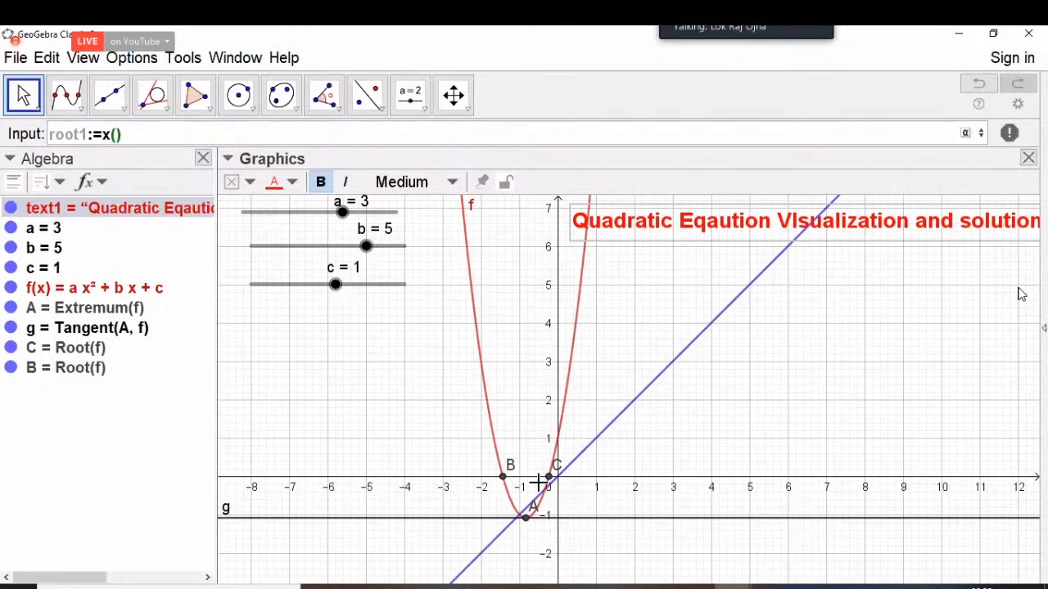
text(B)
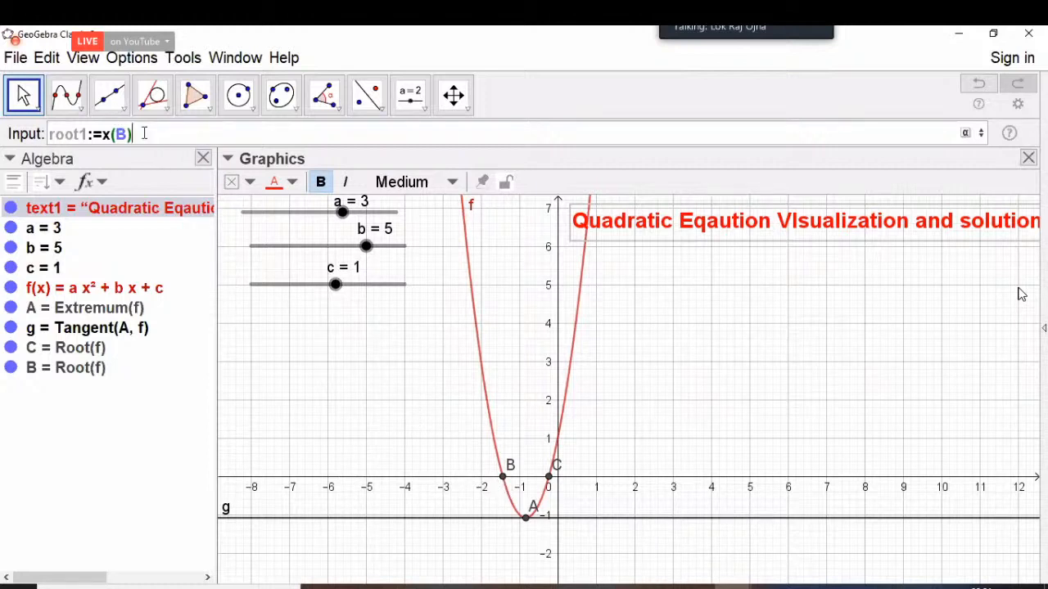
drag(133, 134, 48, 134)
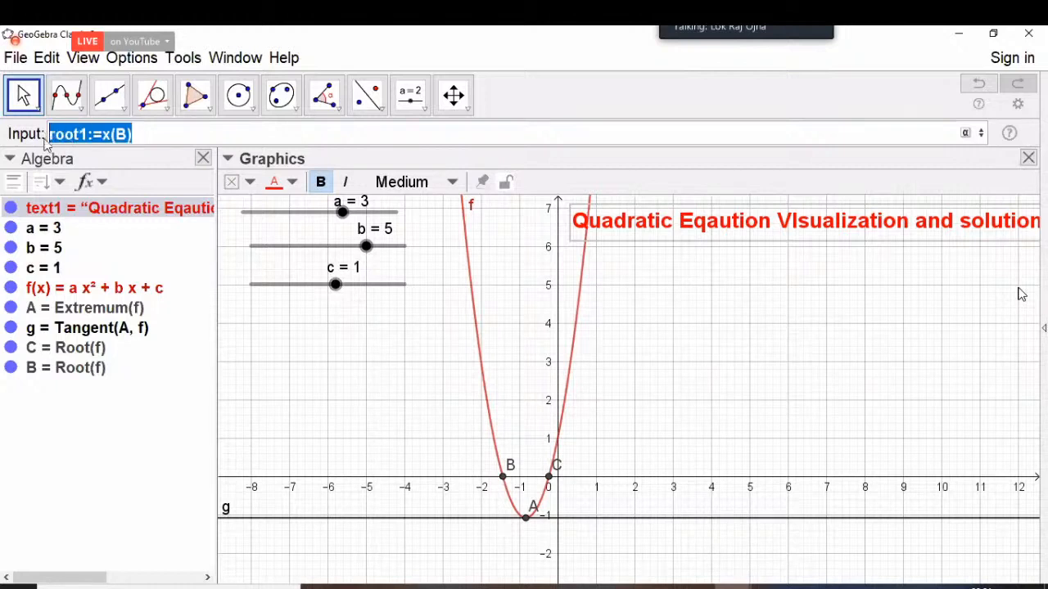
click(154, 134)
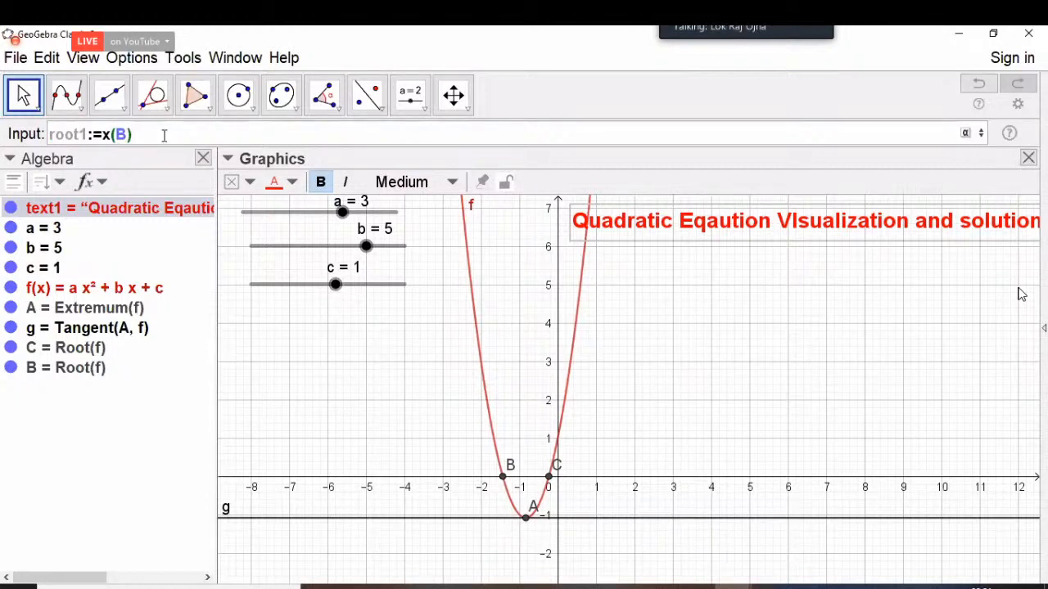
key(Return)
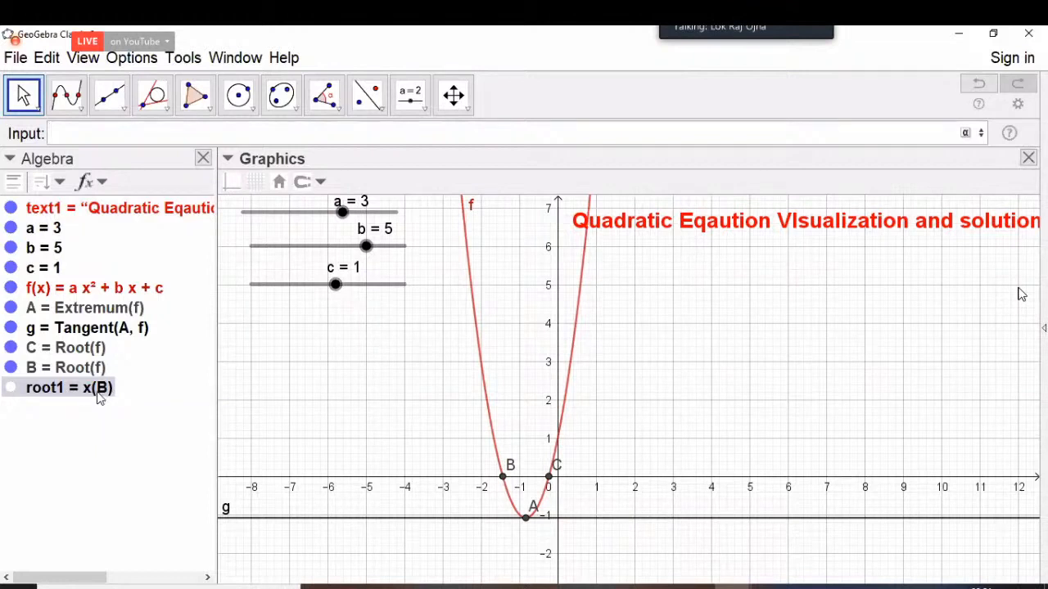
click(102, 183)
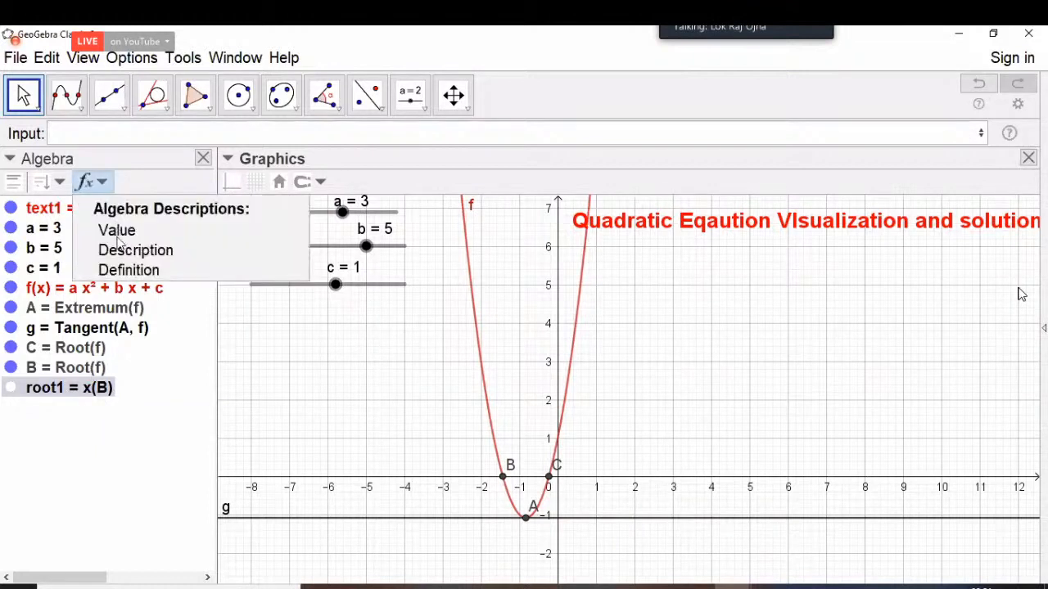
click(119, 233)
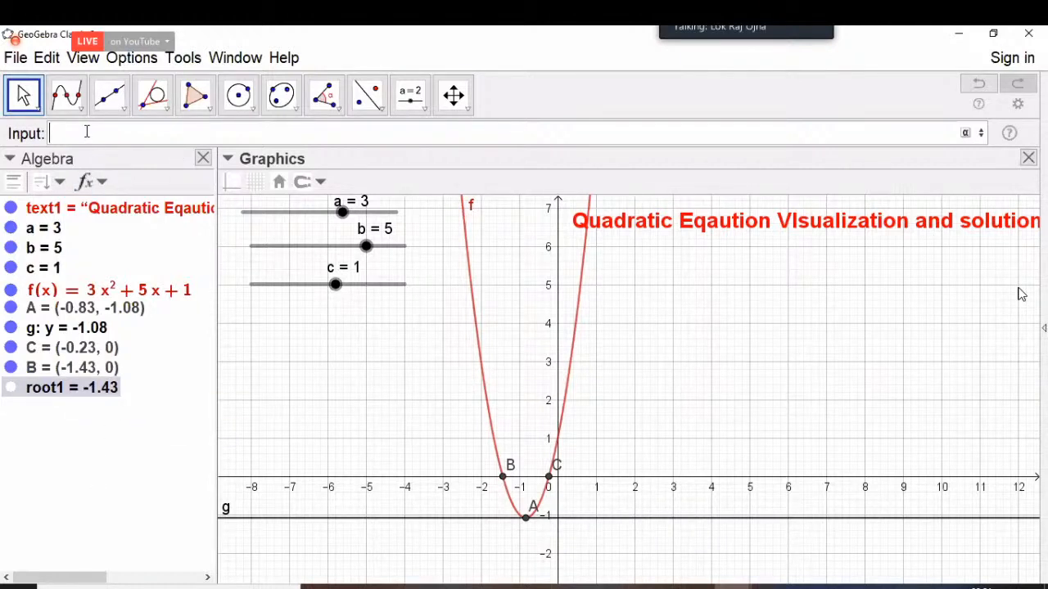
Step: Define root2:=x(C) as the x-coordinate of point C
text(root2:=)
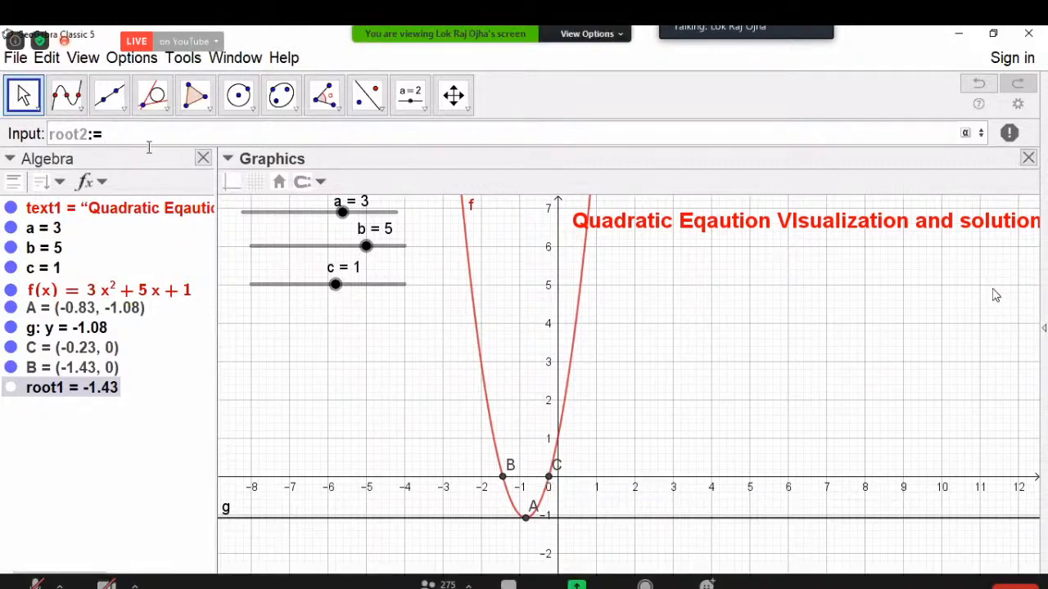
text(x(C)
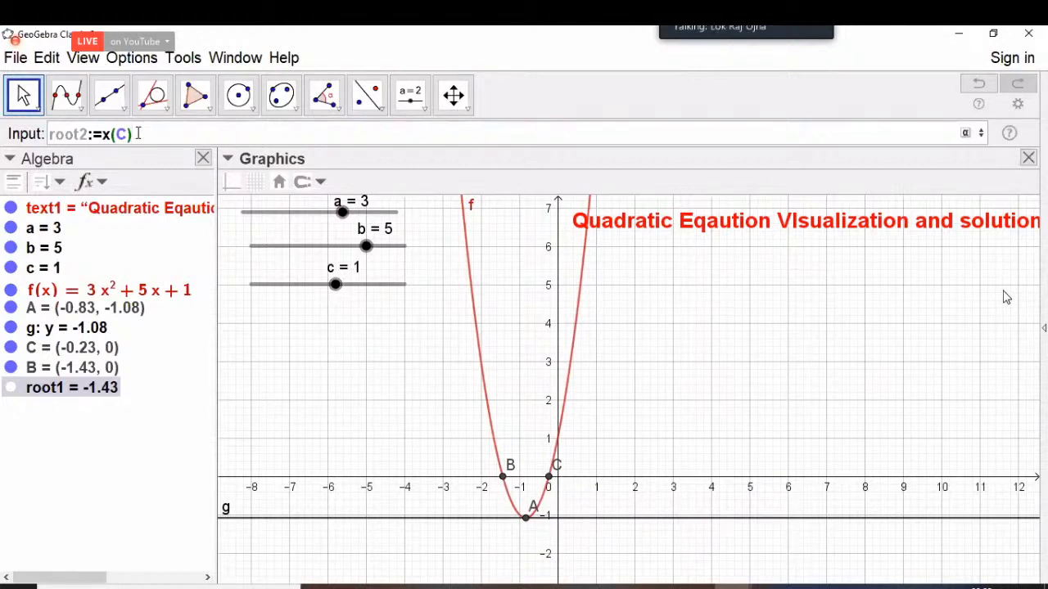
key(Return)
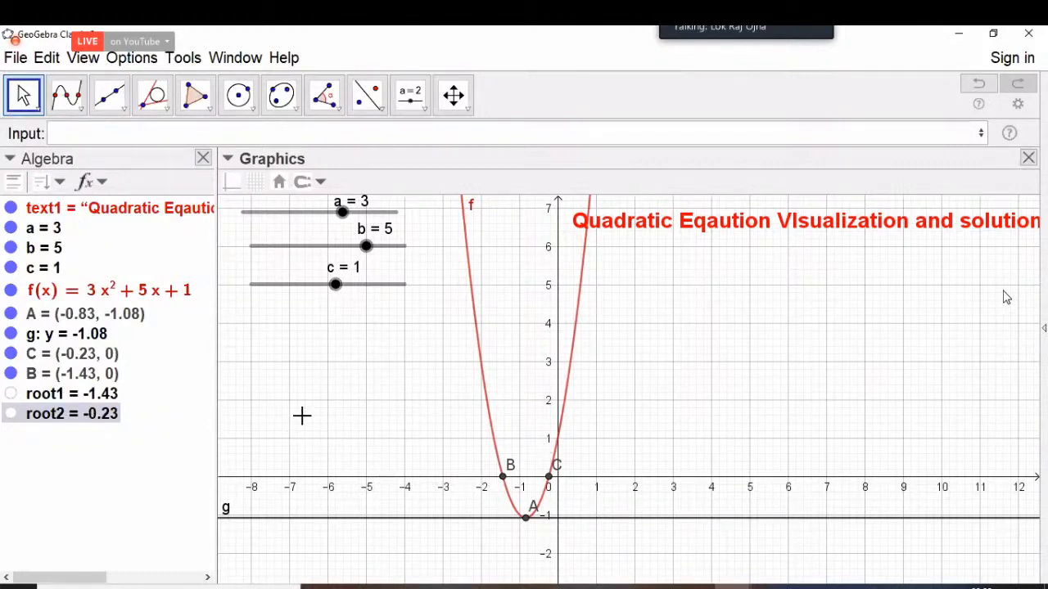
Step: Enlarge root point B on the x-axis, colour it red, and deselect it
click(503, 476)
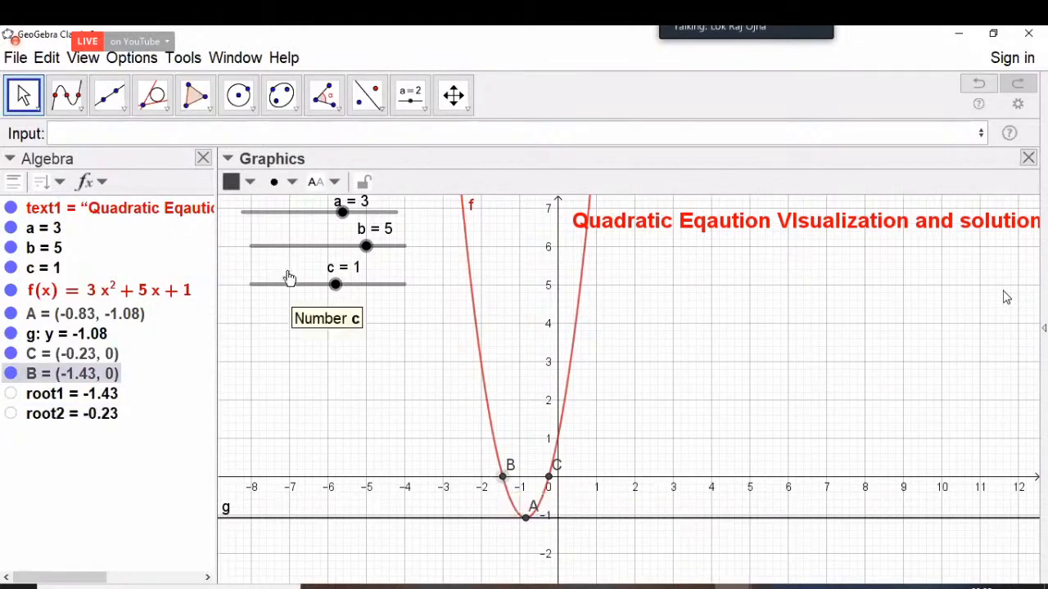
click(292, 183)
click(346, 248)
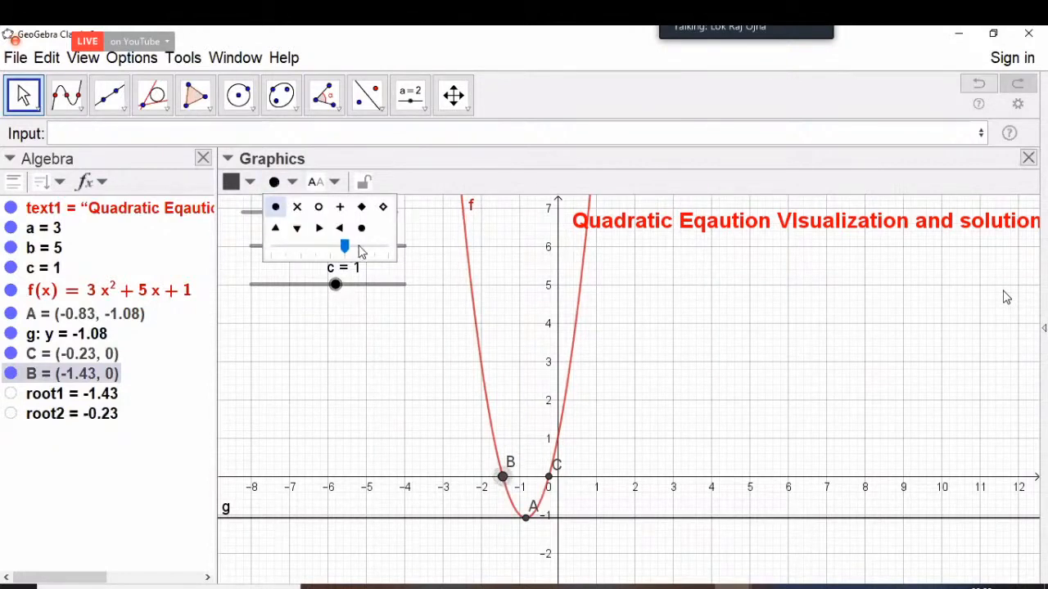
click(361, 248)
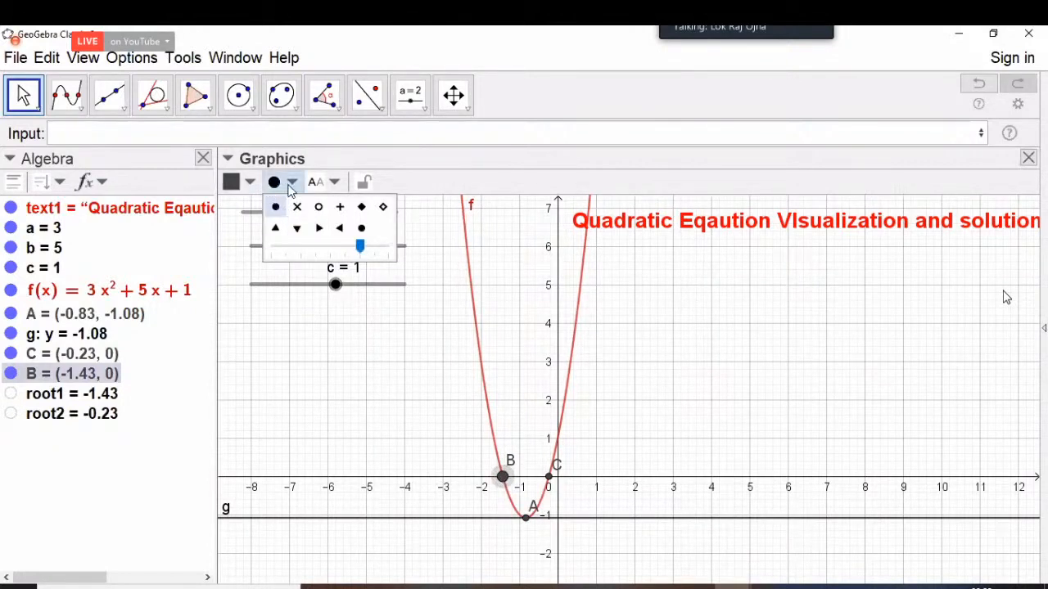
click(291, 189)
click(250, 184)
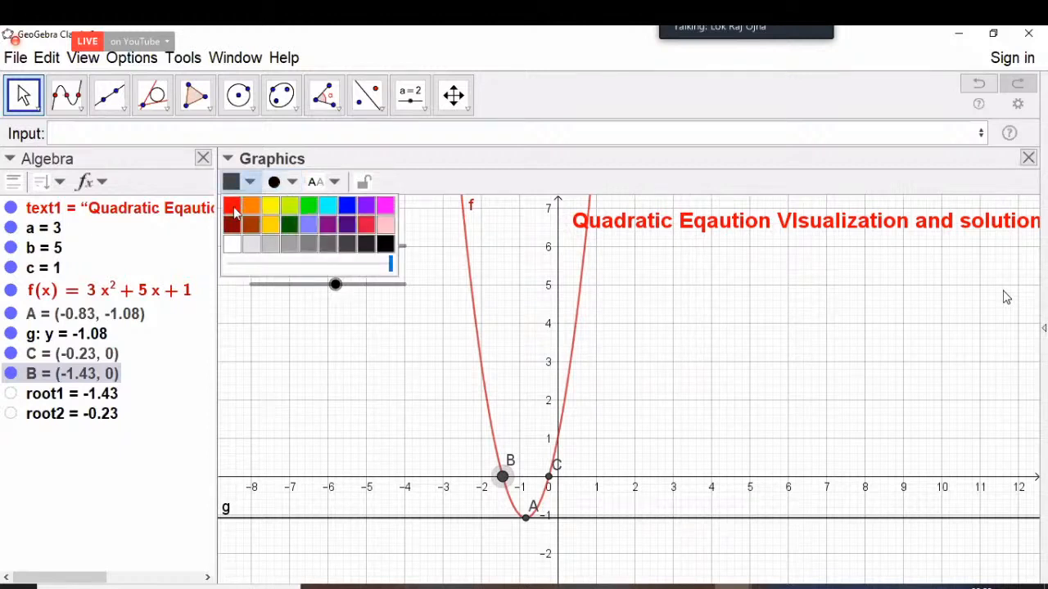
click(236, 209)
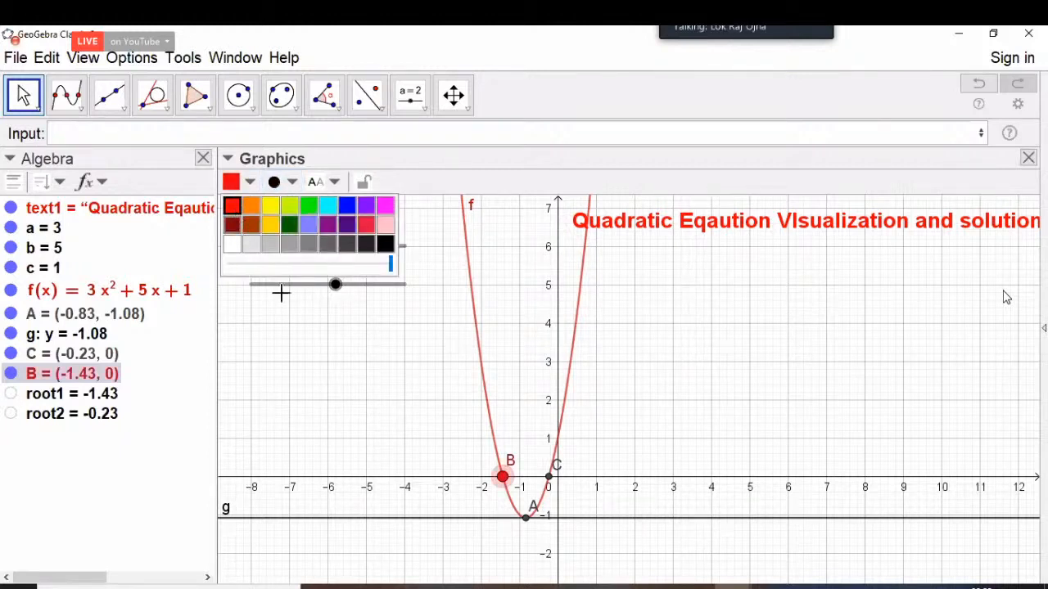
click(307, 372)
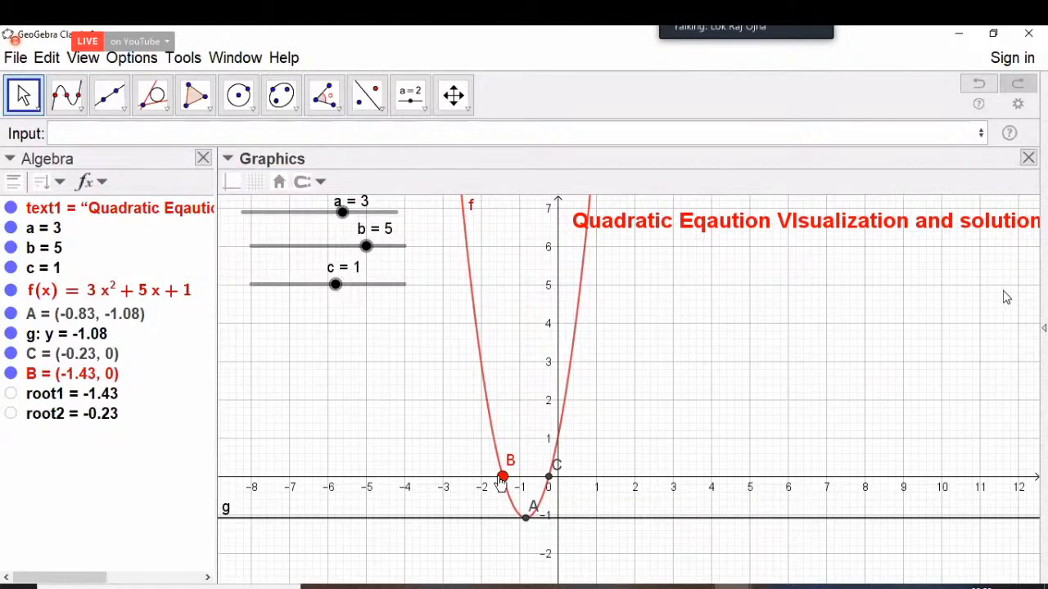
Step: Hide the Graphics view's style bar, select point B, and show its styling options again
click(229, 160)
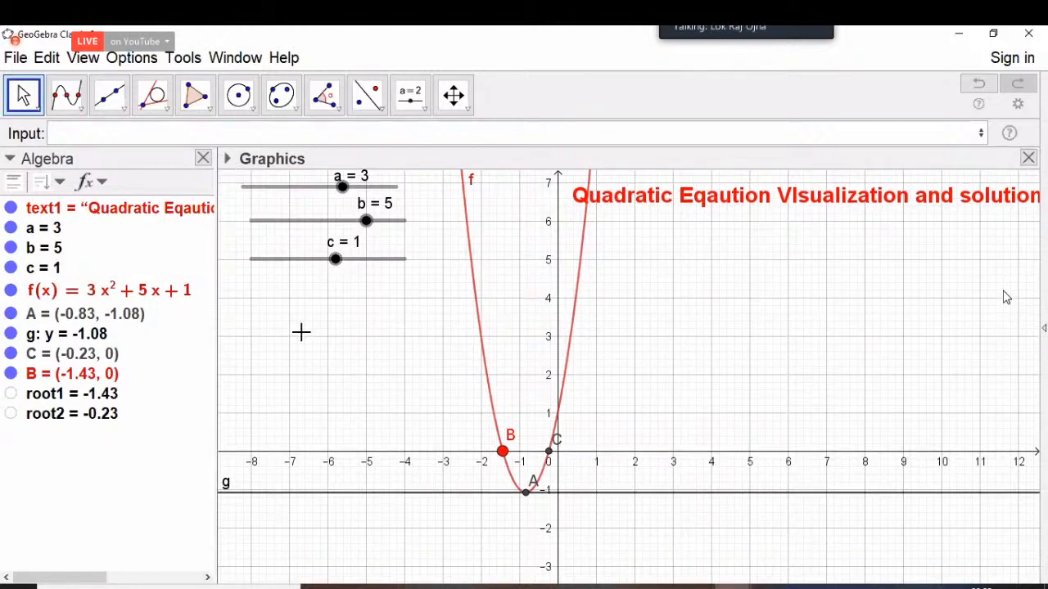
click(503, 456)
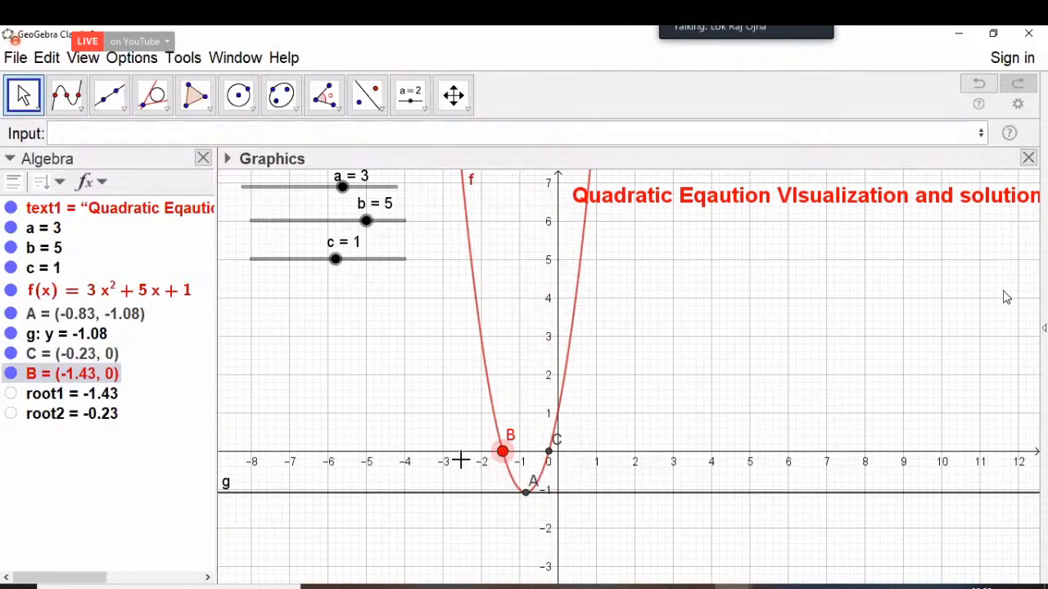
click(229, 160)
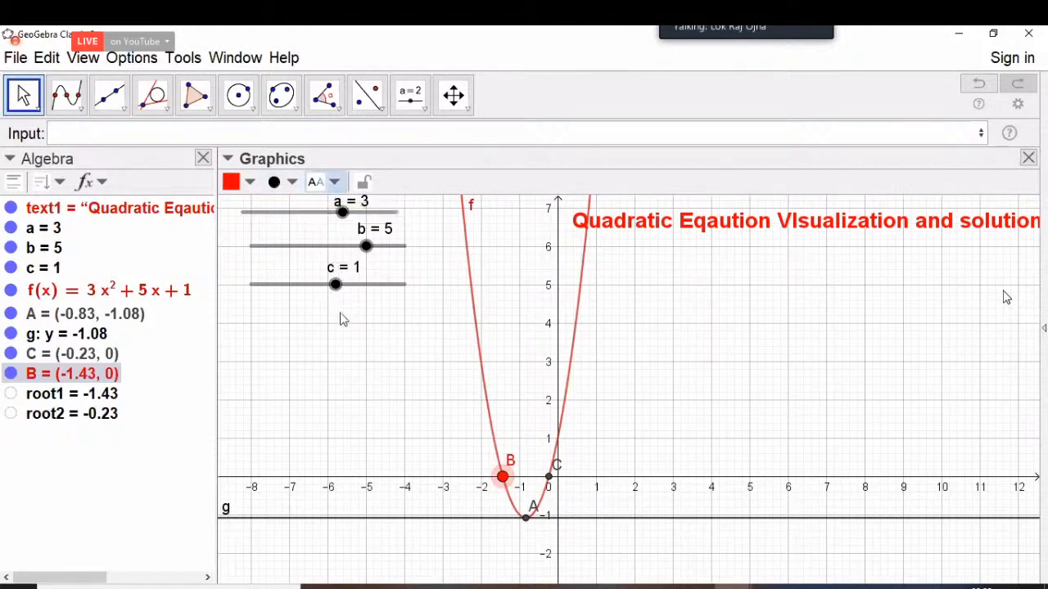
click(324, 184)
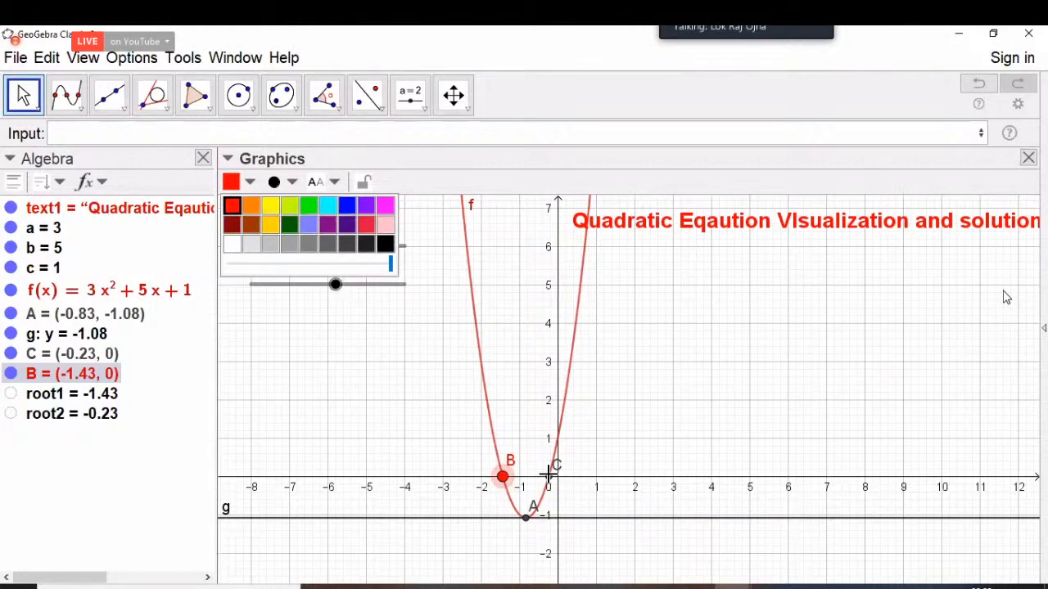
Step: Enlarge root point C and colour it red to match point B
click(549, 473)
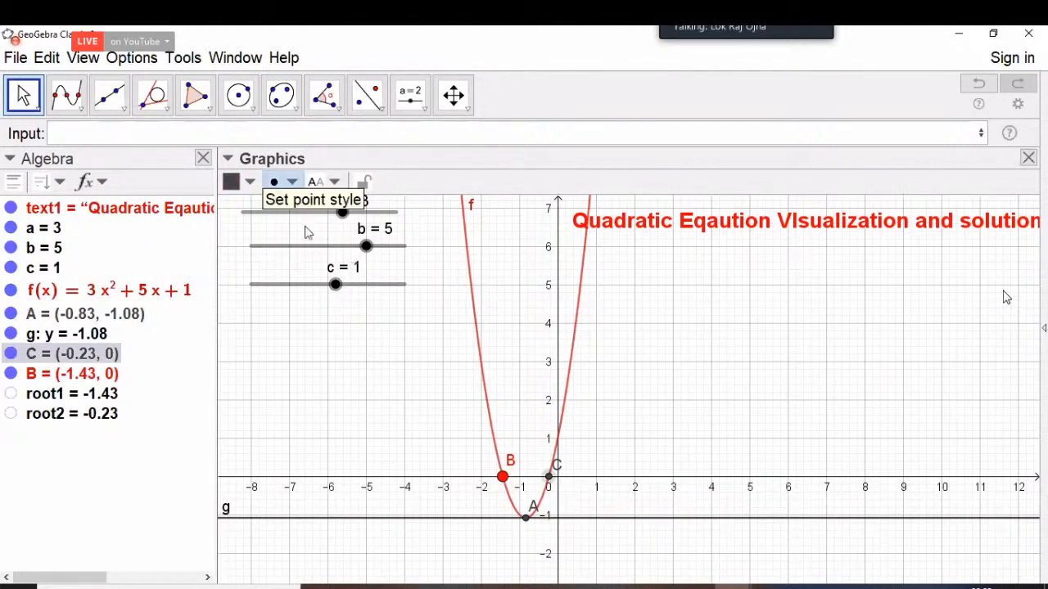
click(232, 183)
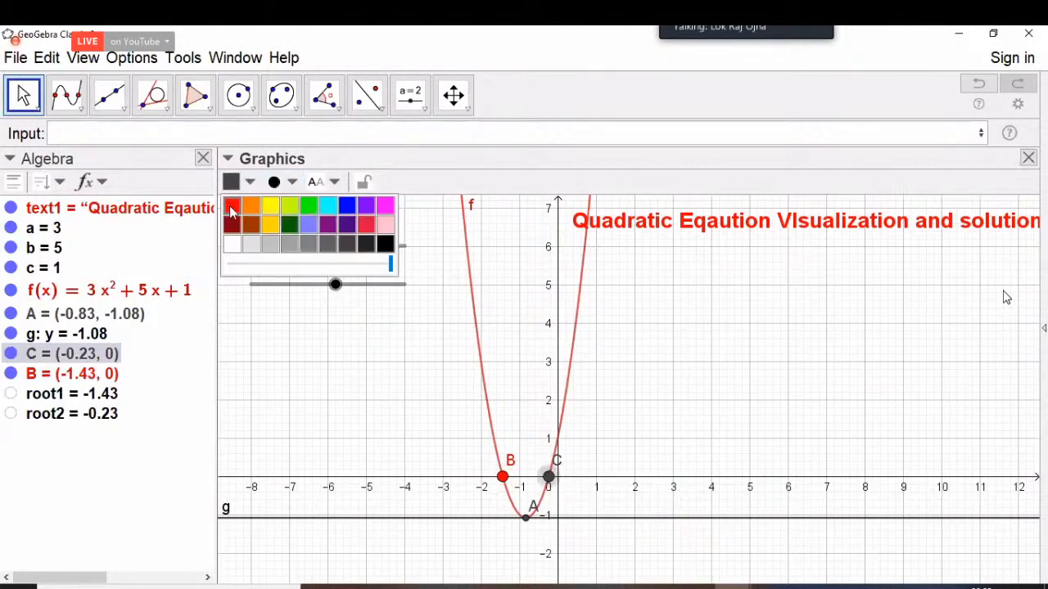
click(388, 411)
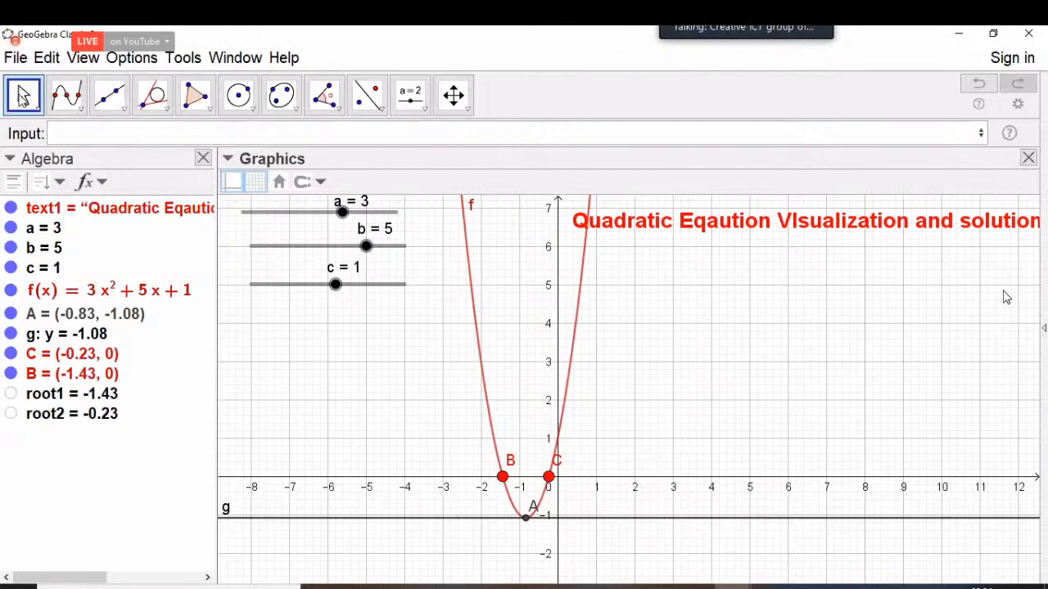
click(24, 100)
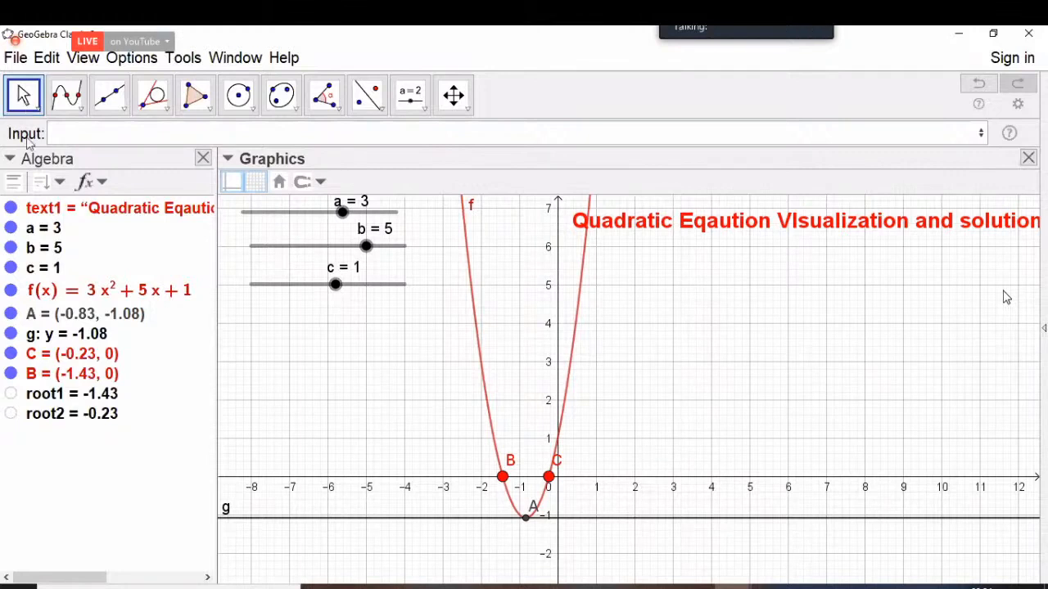
click(174, 442)
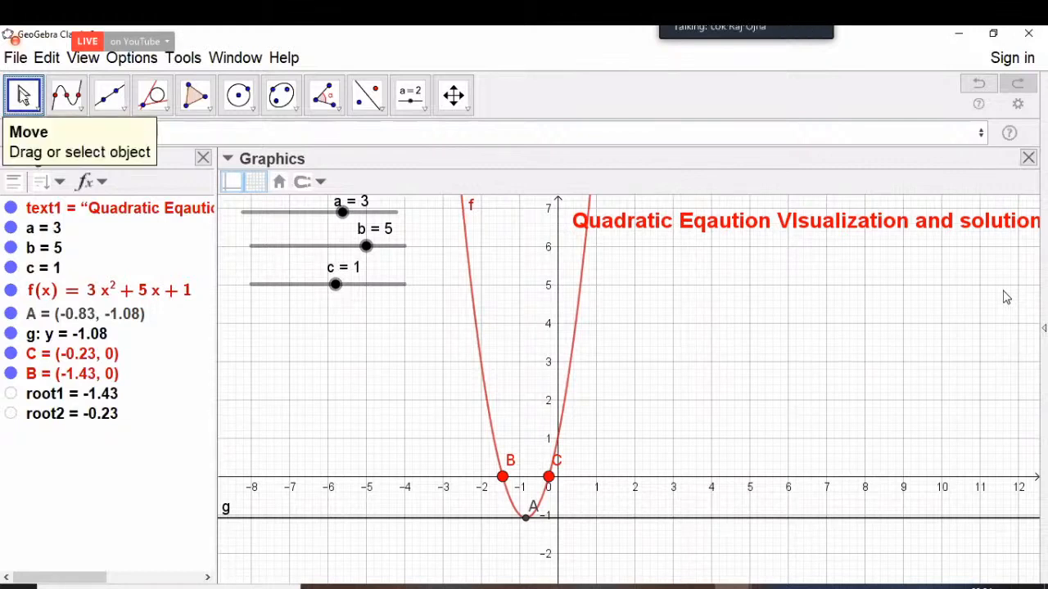
click(23, 95)
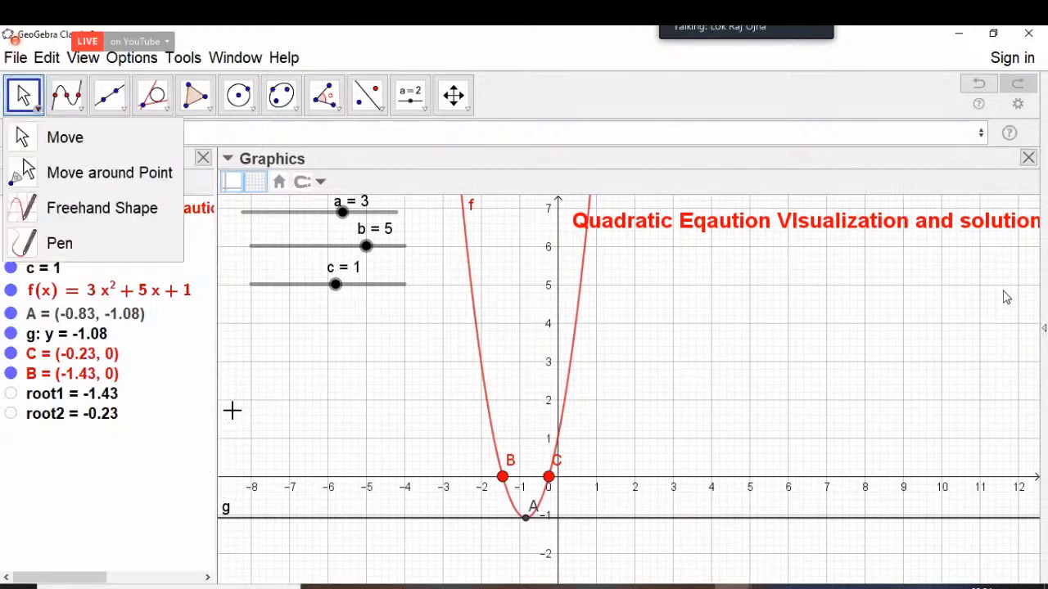
click(54, 299)
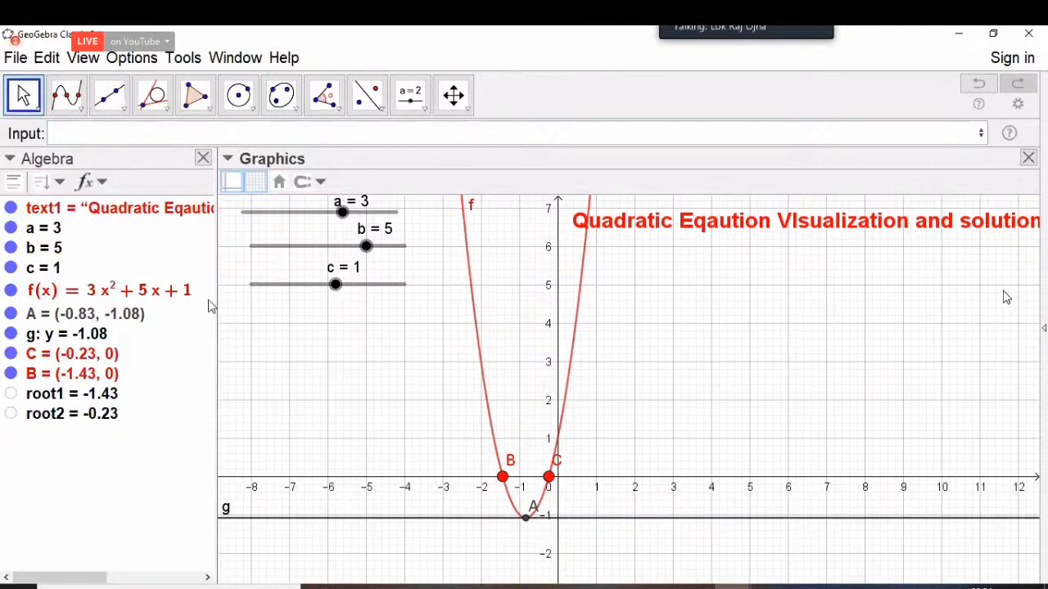
click(467, 257)
click(459, 399)
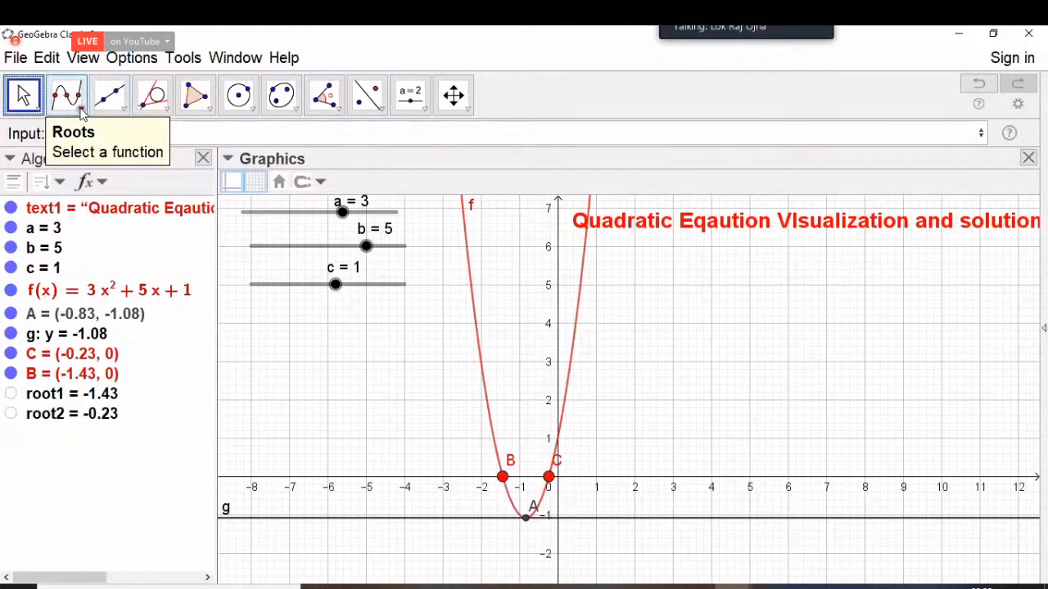
click(80, 109)
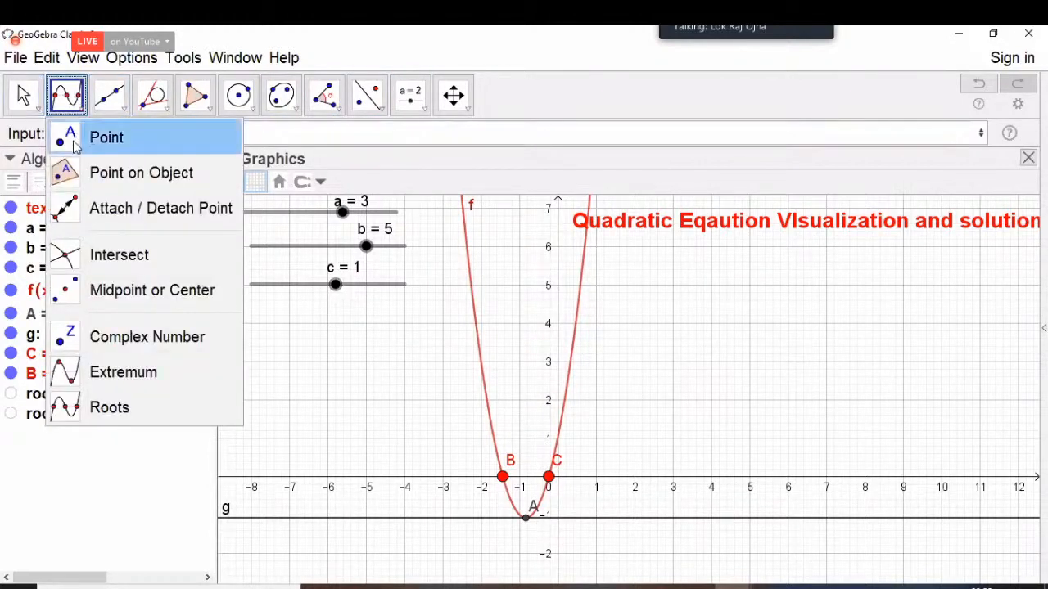
click(101, 412)
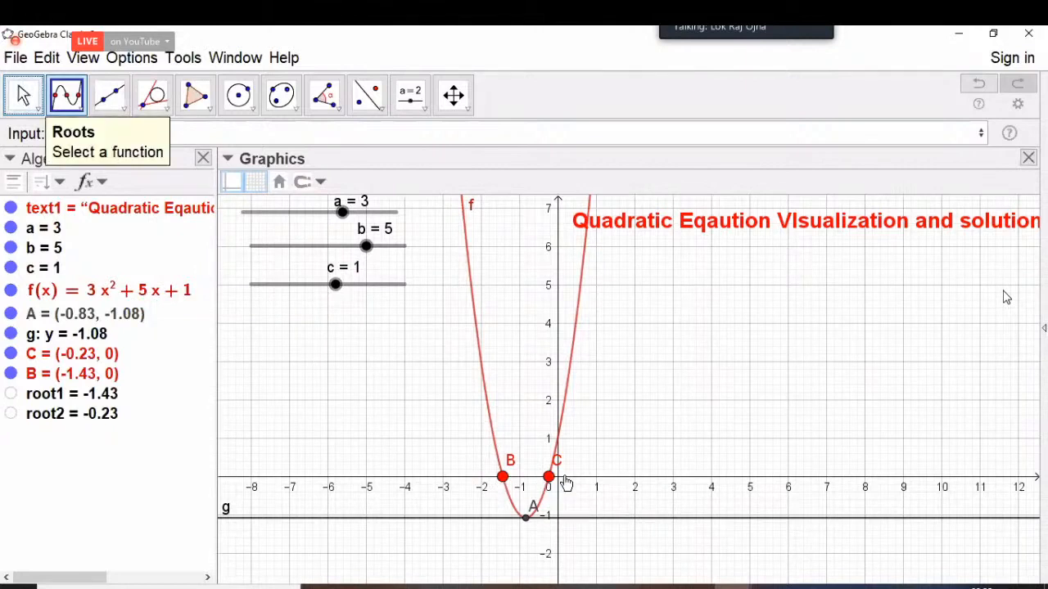
key(Escape)
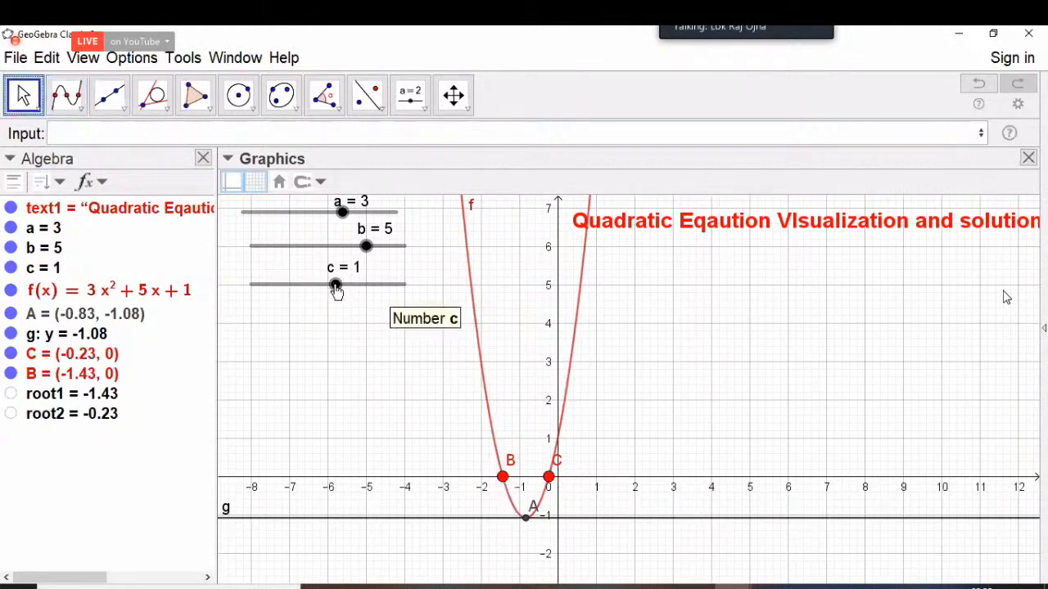
Step: Set slider c to 7 to examine its effect on the parabola and the roots
click(381, 287)
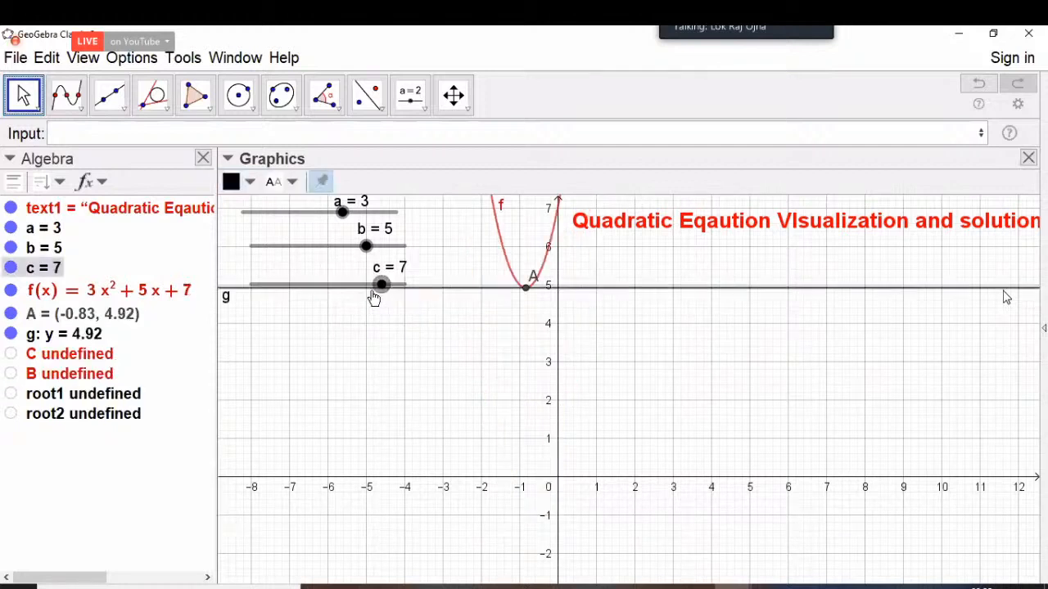
Step: Vary slider c through 4 and 6, and leave it at 0 to compare the parabola's position and roots
key(Left)
key(Left)
key(Left)
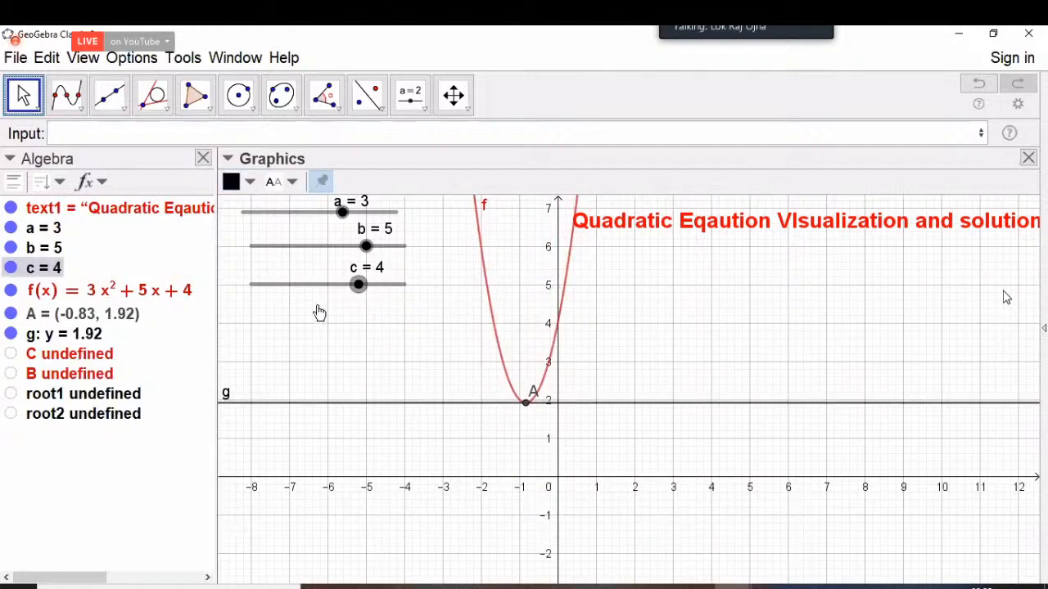
key(Right)
key(Right)
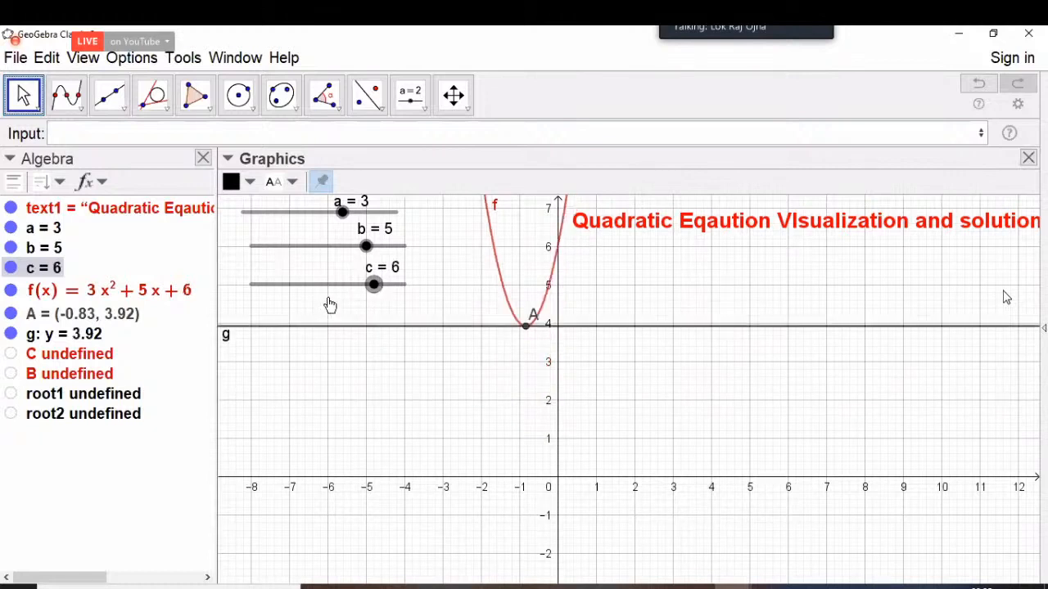
key(Left)
key(Left)
key(Left)
key(Left)
key(Left)
key(Left)
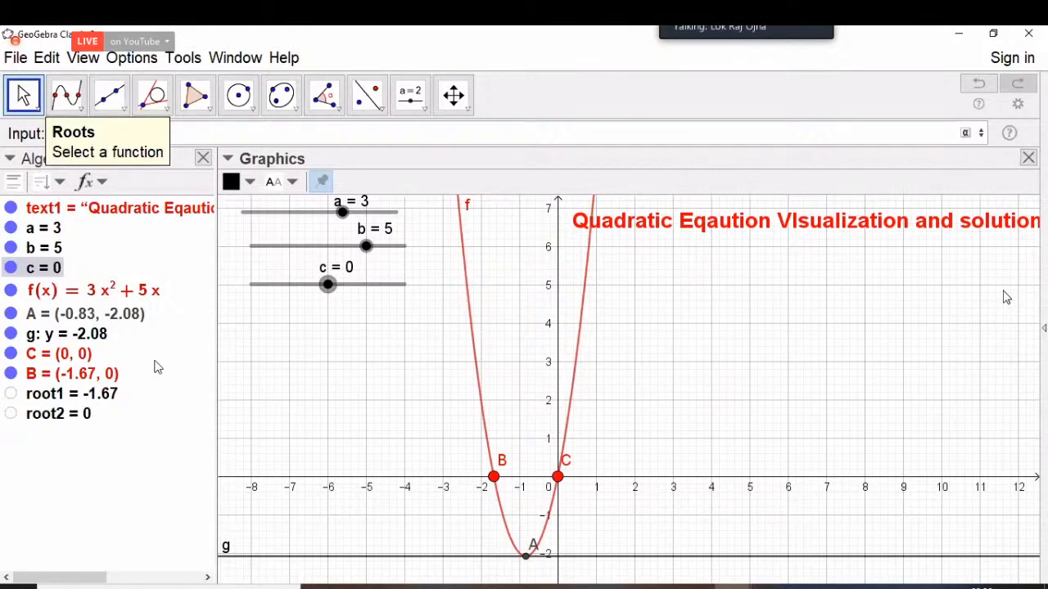
Step: Draft the definition root1:=x(B) in the input bar to demonstrate extracting point B's x-coordinate
text(r)
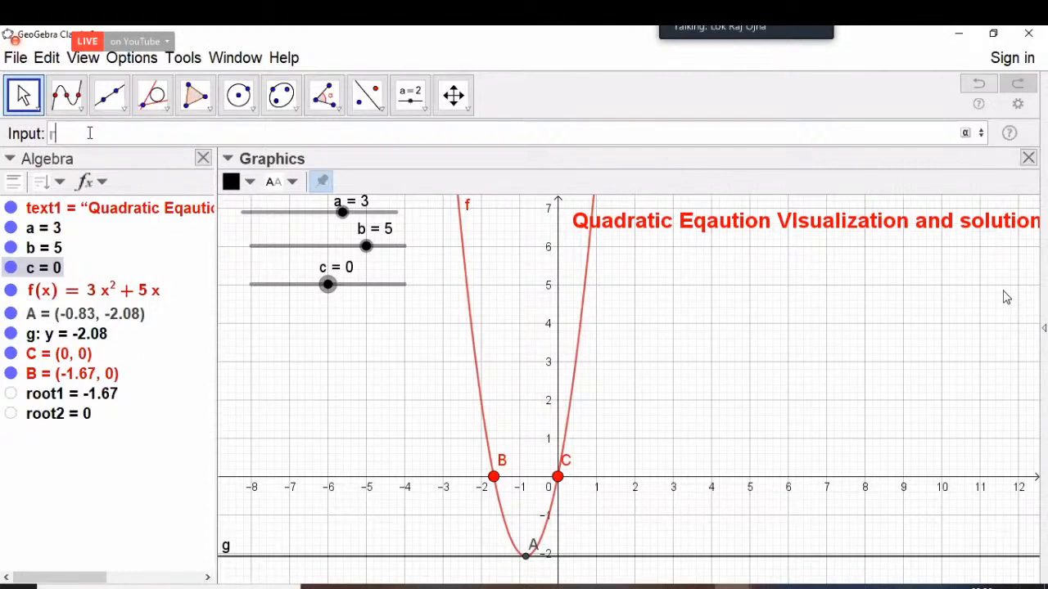
text(oot)
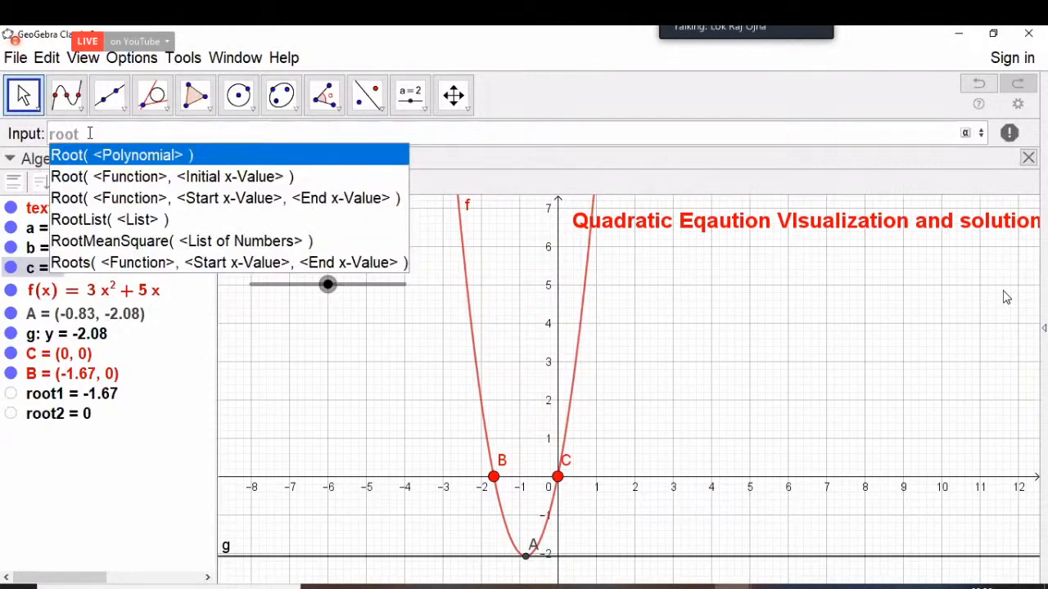
text(1:=)
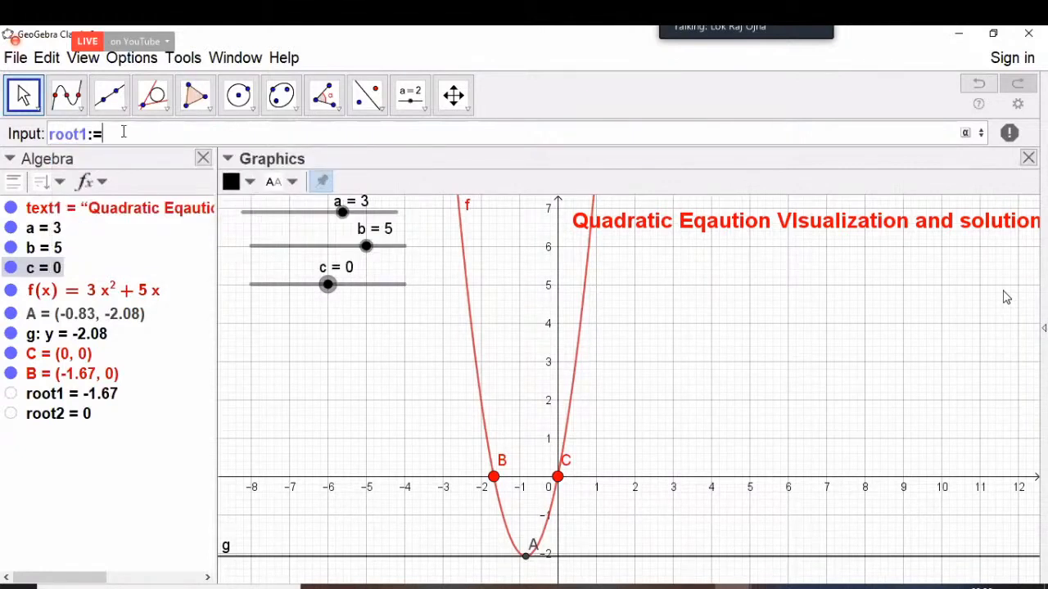
text(x(B)
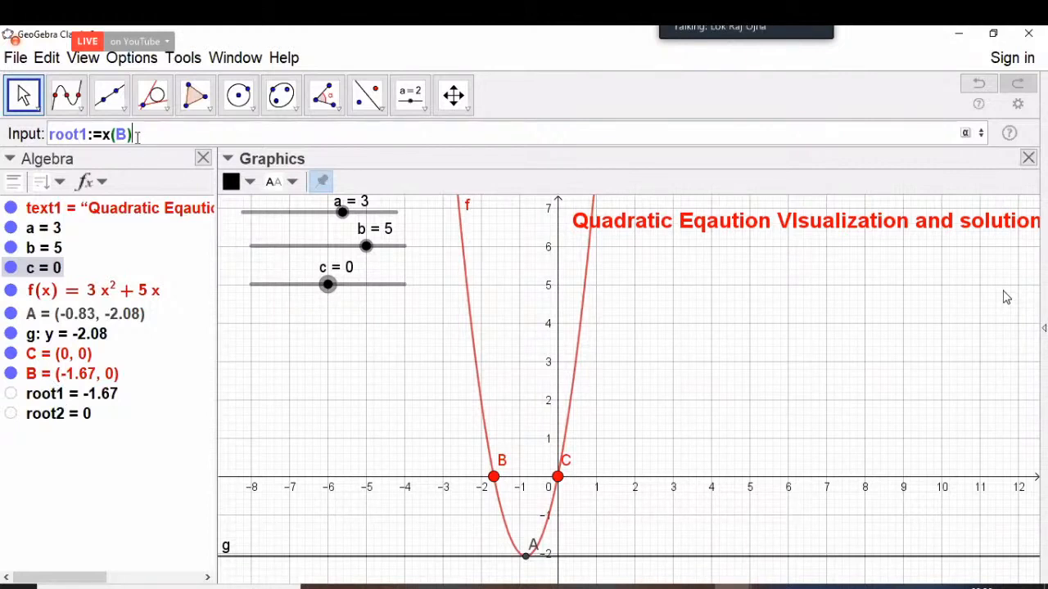
drag(135, 136, 49, 135)
shift+click(85, 131)
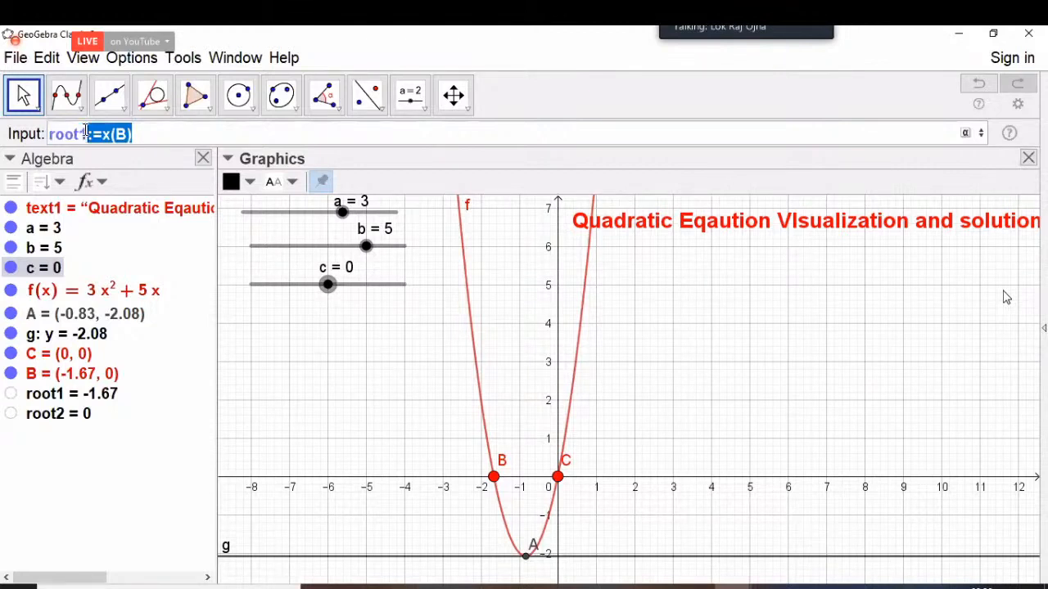
click(142, 136)
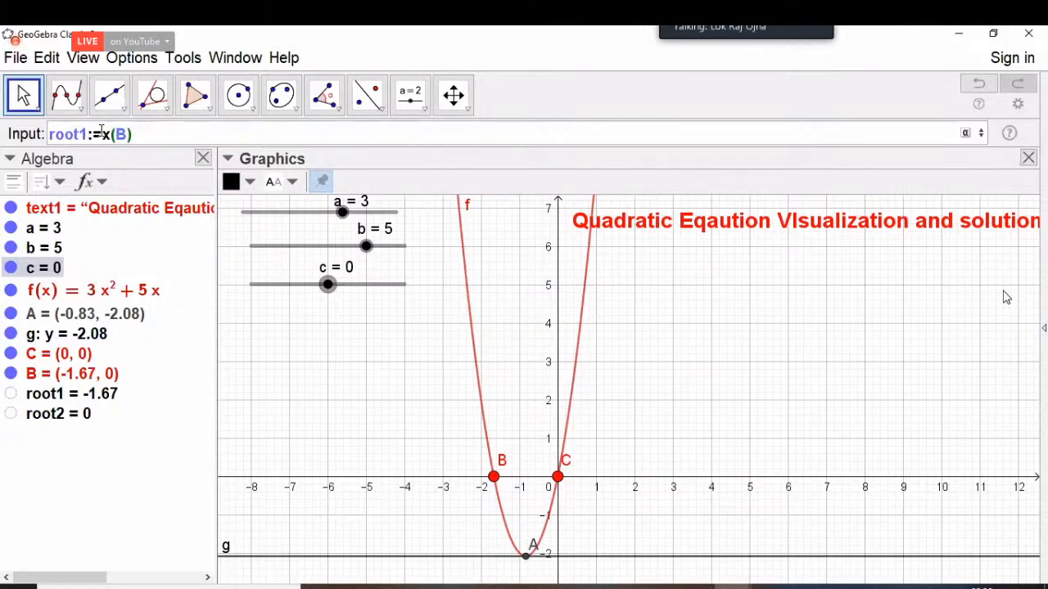
Step: Rewrite the draft definition as root2:=x(C) to demonstrate the second root's value, and clear the input
triple_click(49, 136)
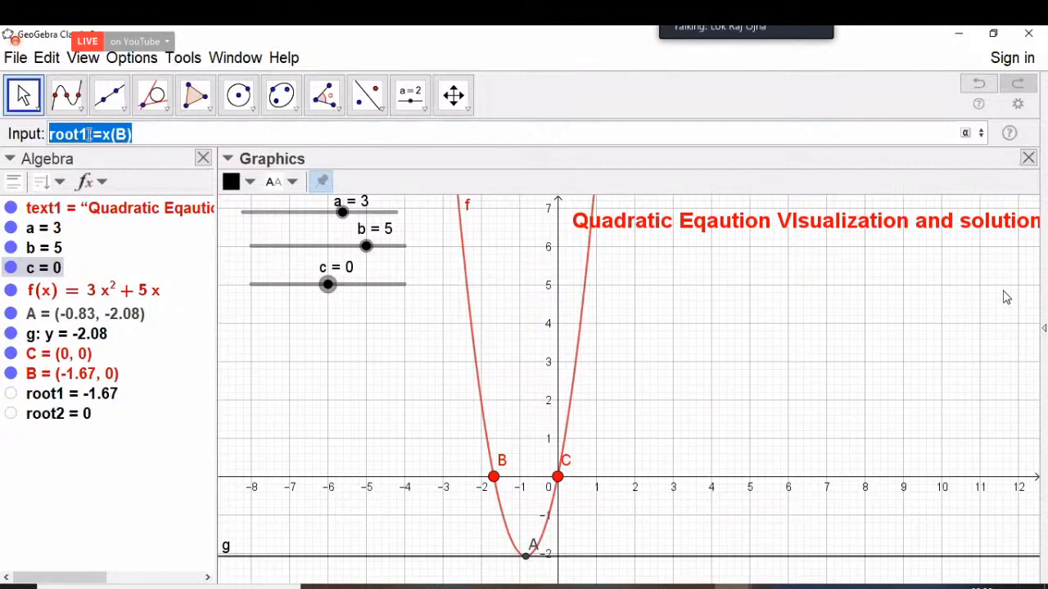
key(Right)
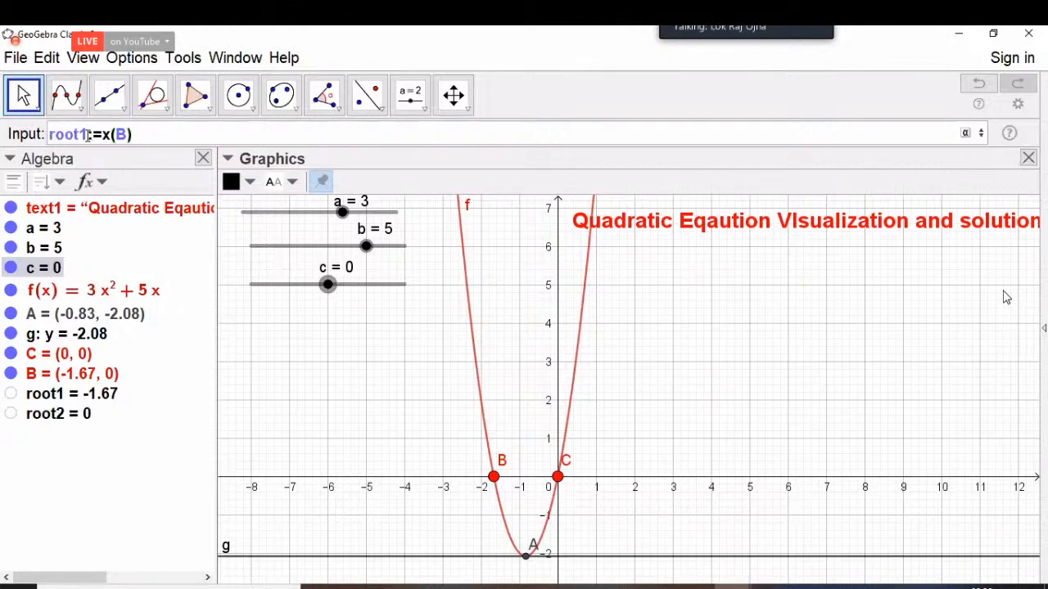
key(Left)
key(Left)
key(Left)
key(Left)
key(Left)
key(Left)
key(BackSpace)
text(2)
key(Down)
key(Return)
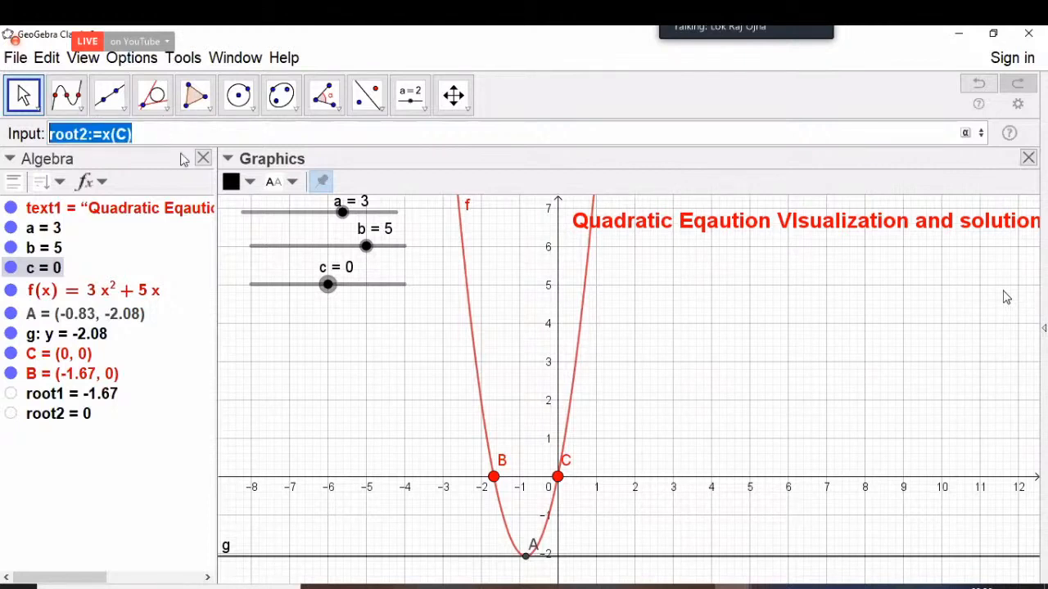
click(71, 409)
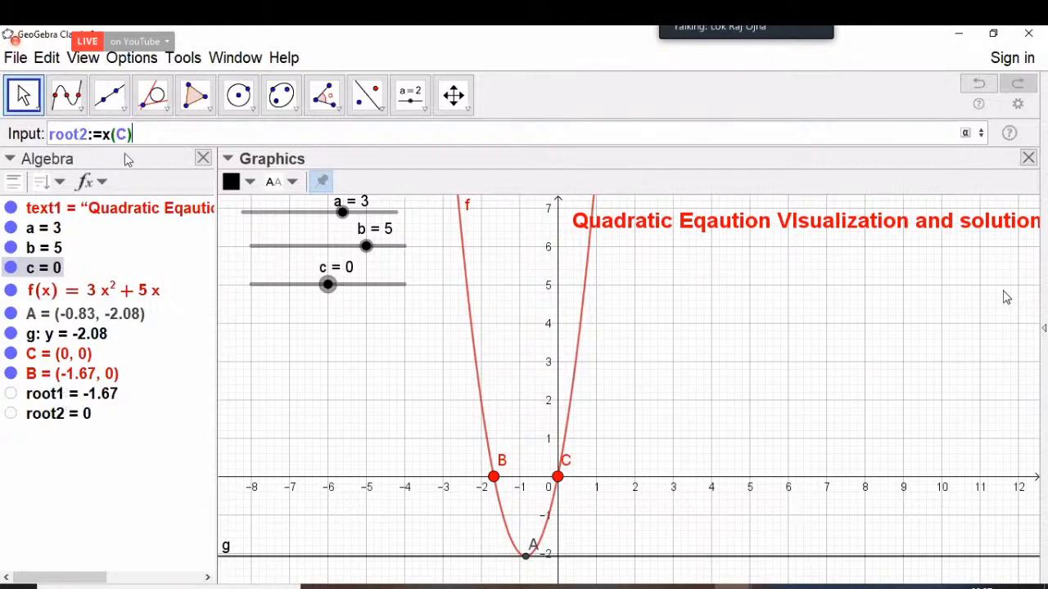
key(Escape)
key(Return)
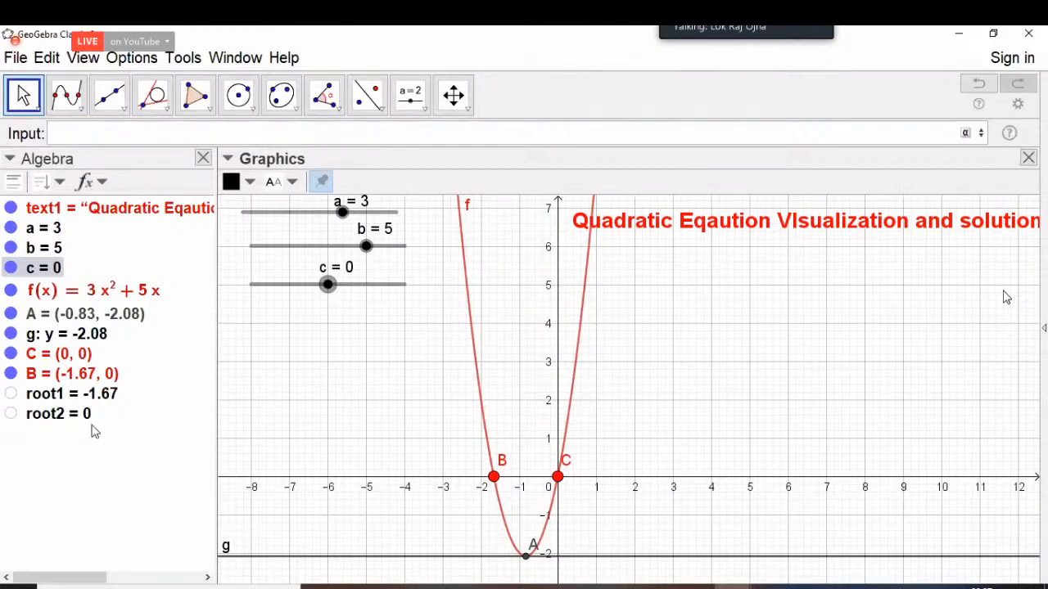
Step: Change the marker style of root point B to a cross and deselect the point
click(494, 477)
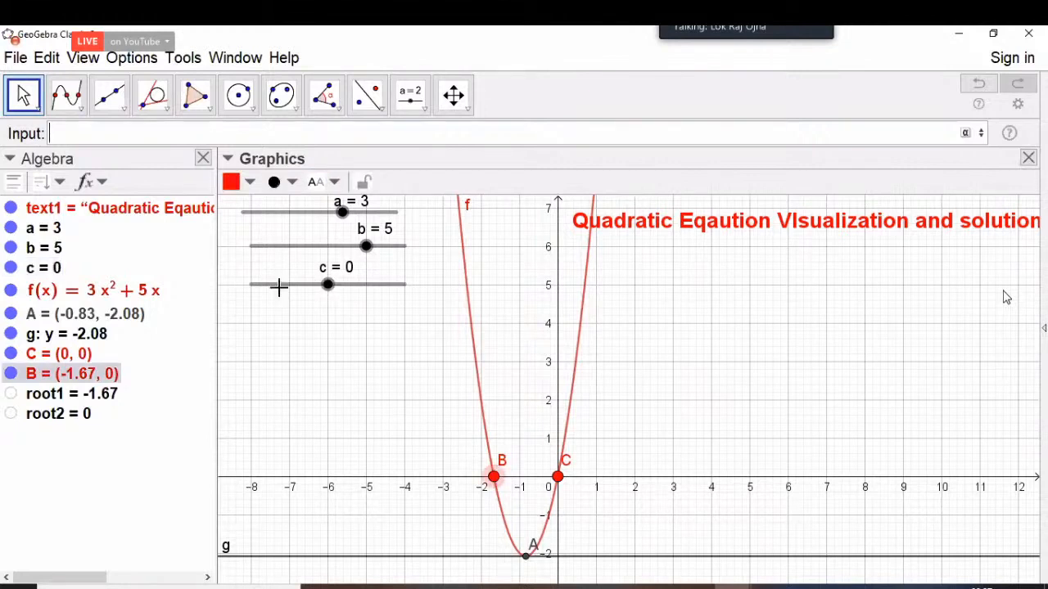
click(227, 159)
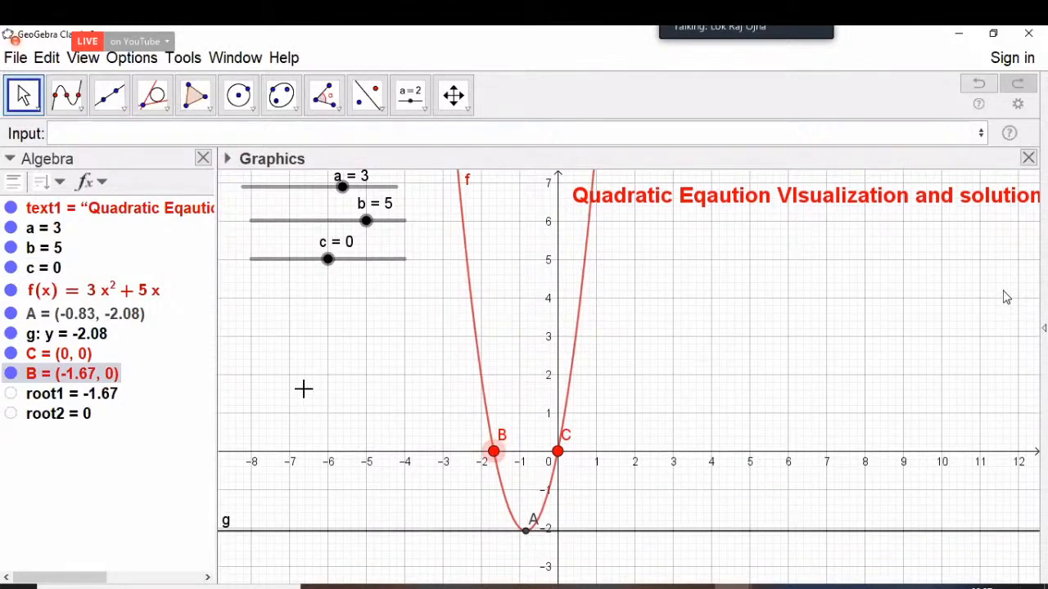
click(228, 158)
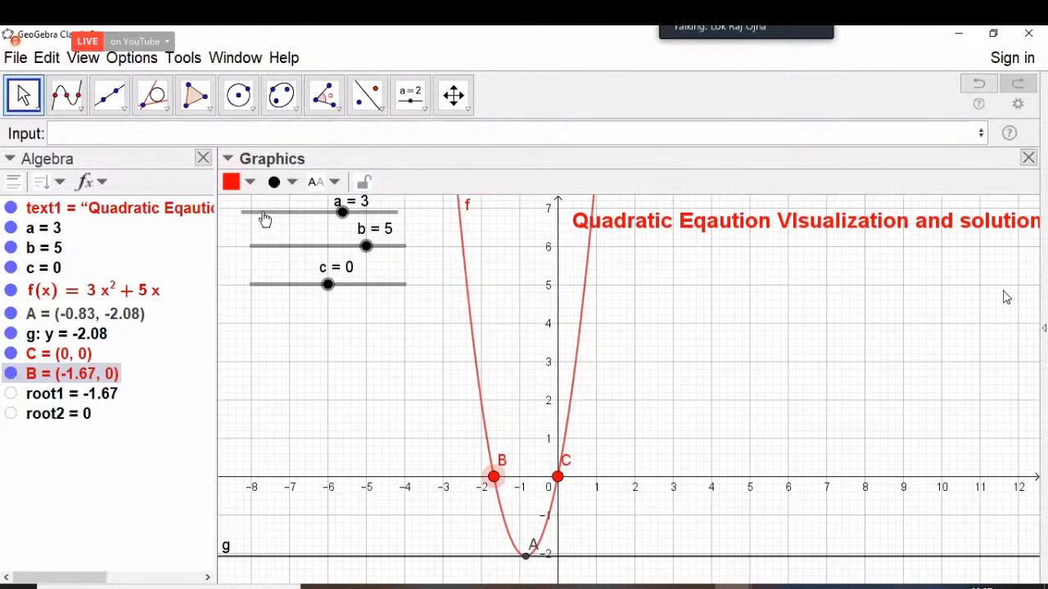
click(291, 185)
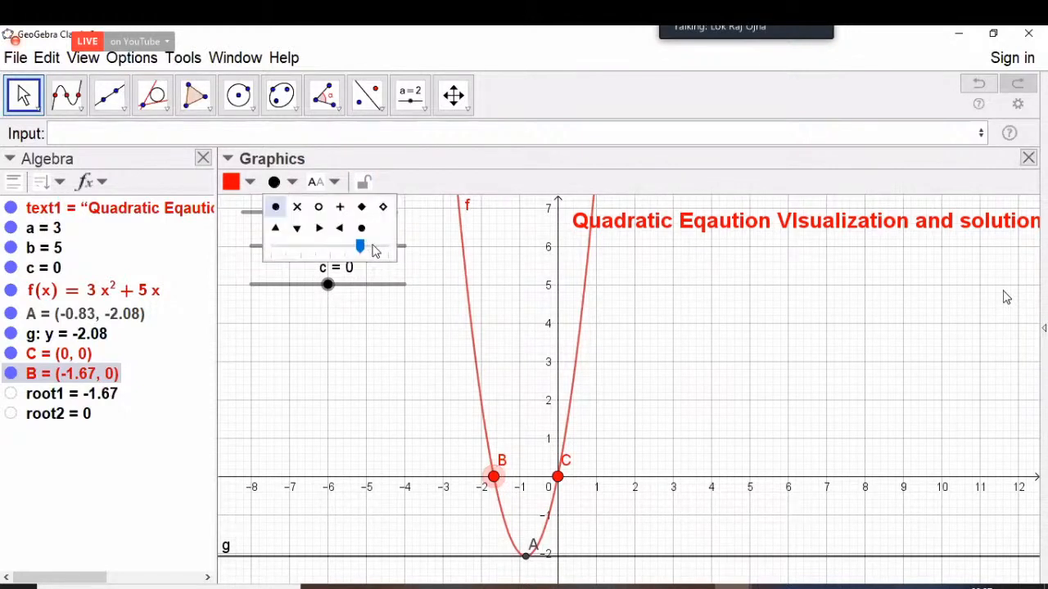
click(339, 227)
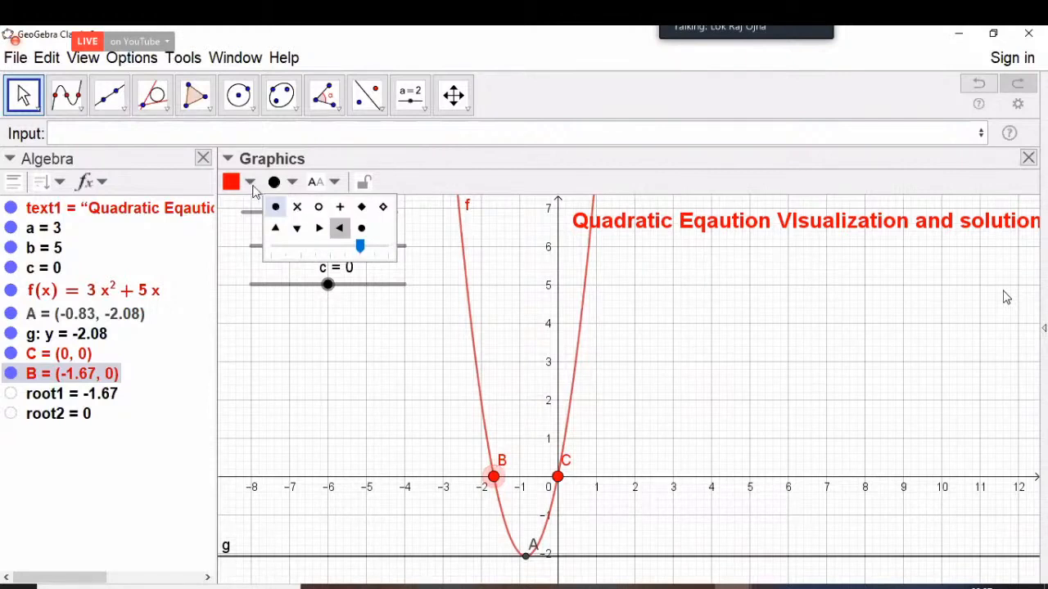
click(248, 182)
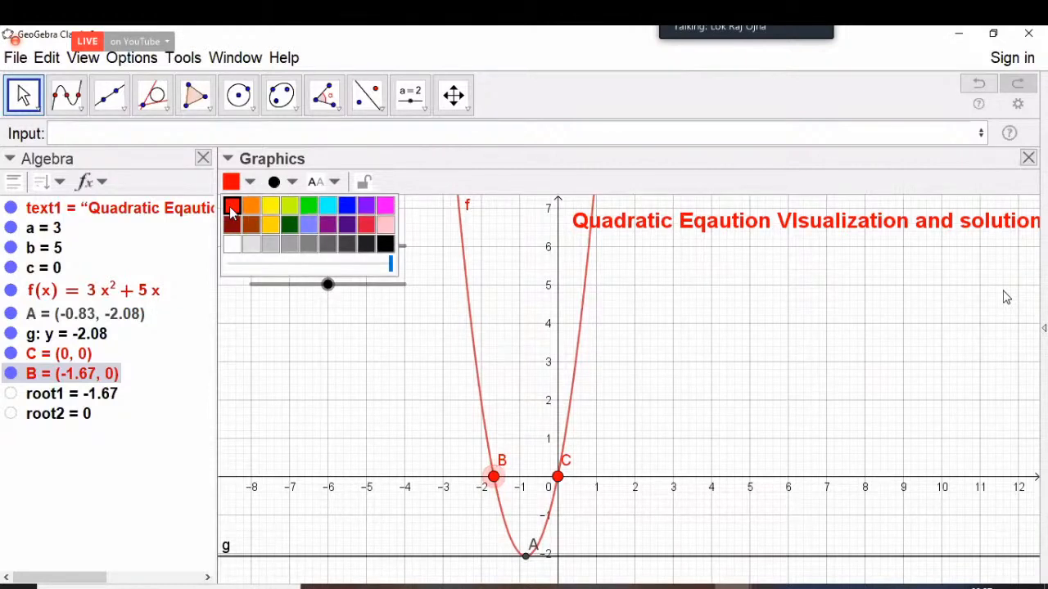
click(322, 374)
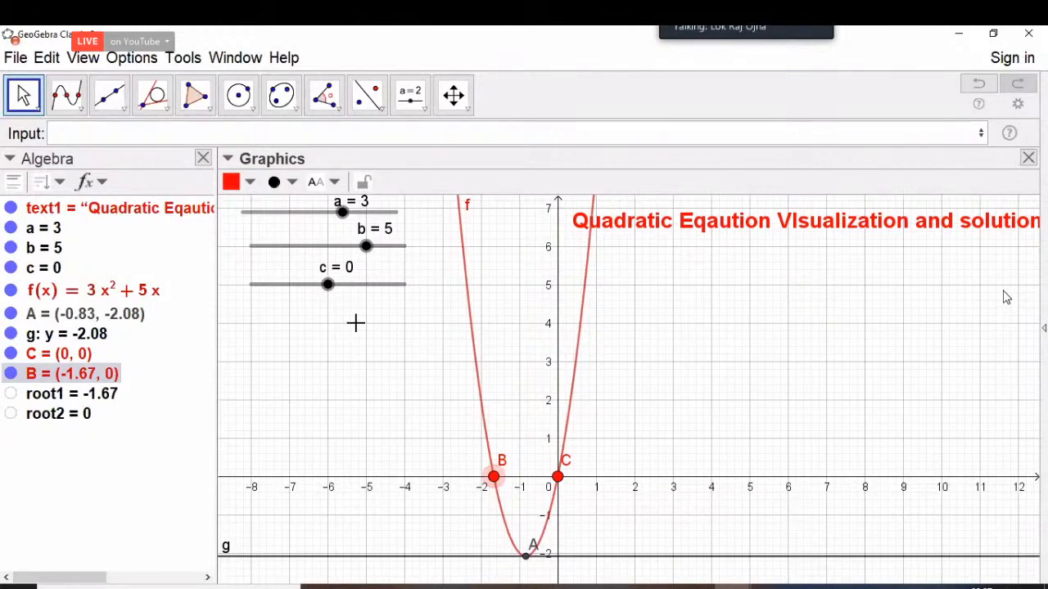
click(291, 182)
click(297, 206)
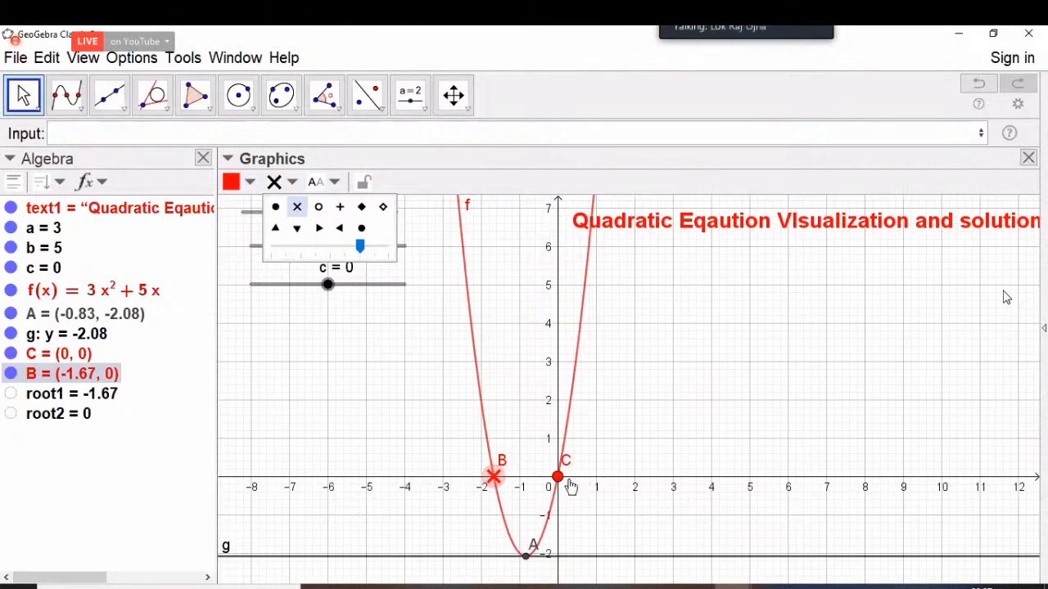
click(355, 376)
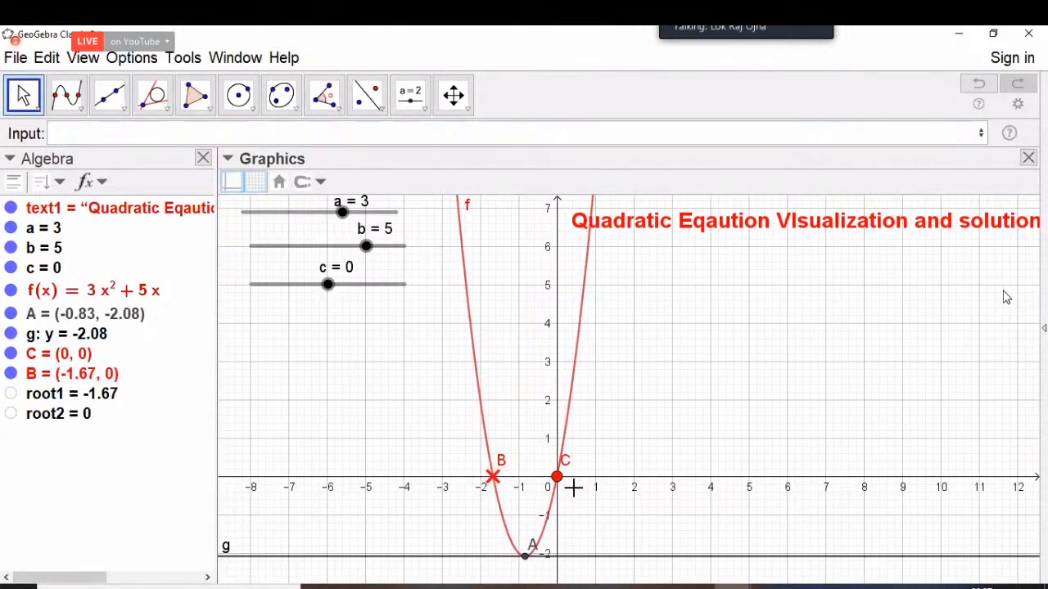
Step: Change the marker style of root point C to a cross to match point B
click(559, 478)
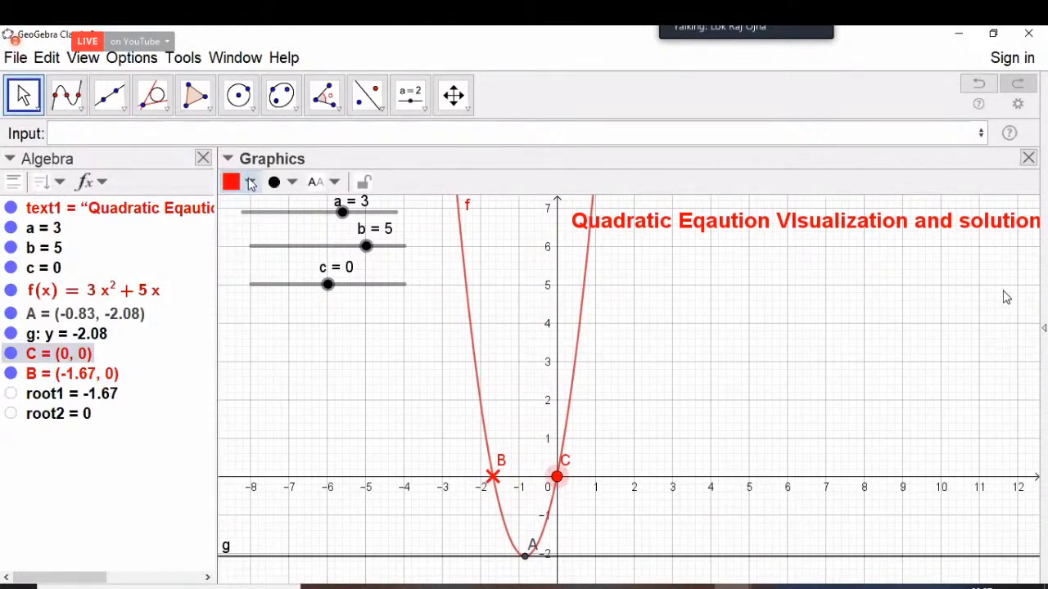
click(294, 183)
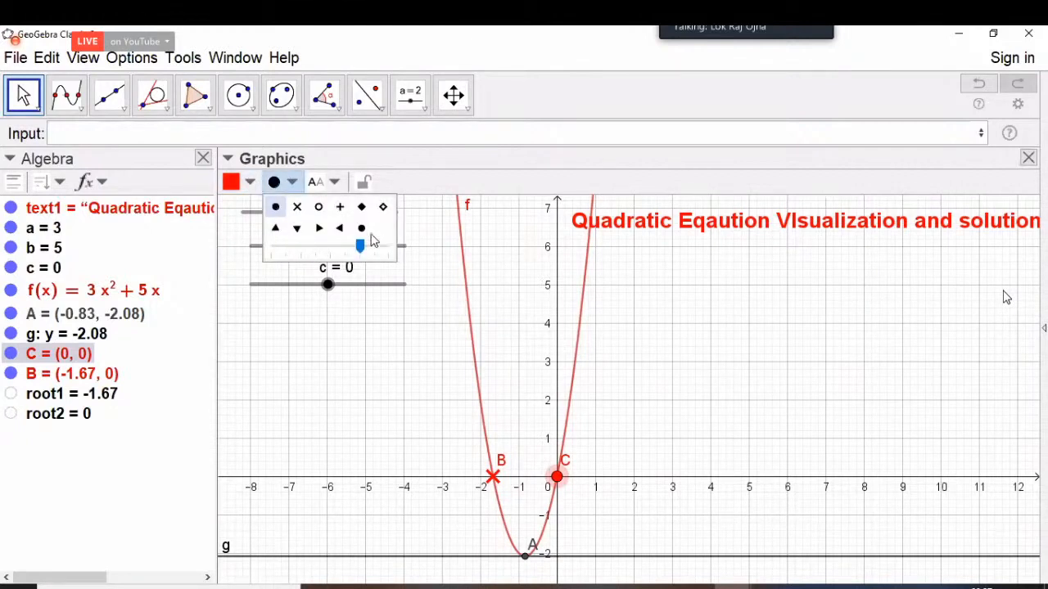
click(297, 208)
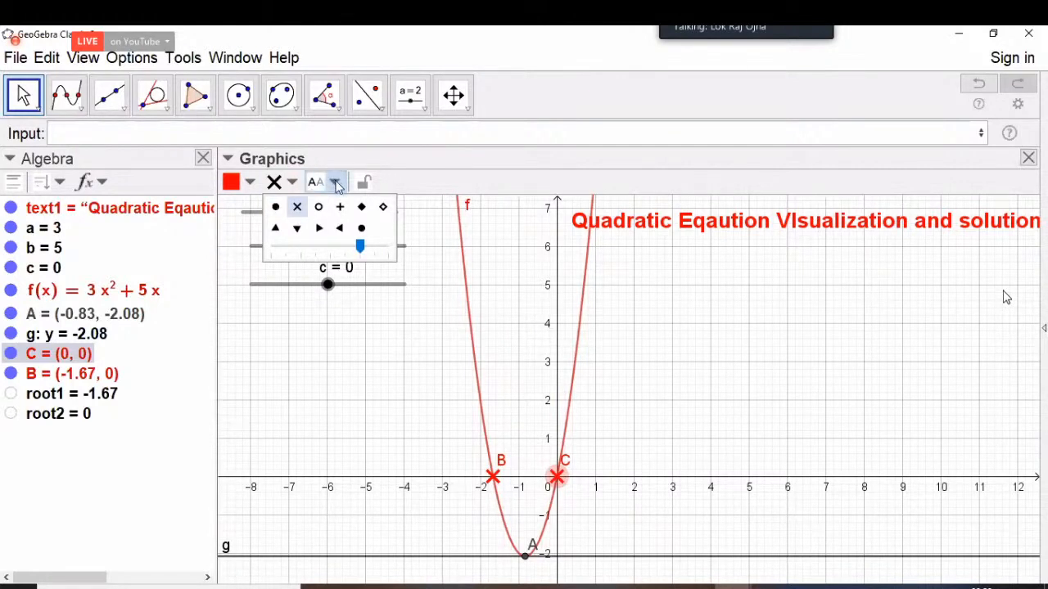
click(336, 184)
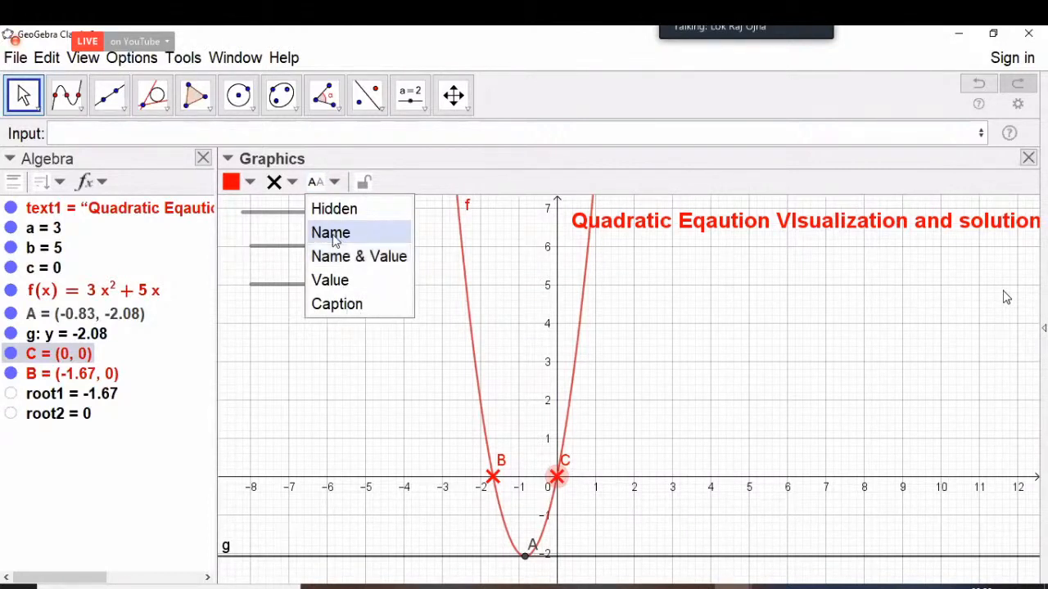
click(371, 373)
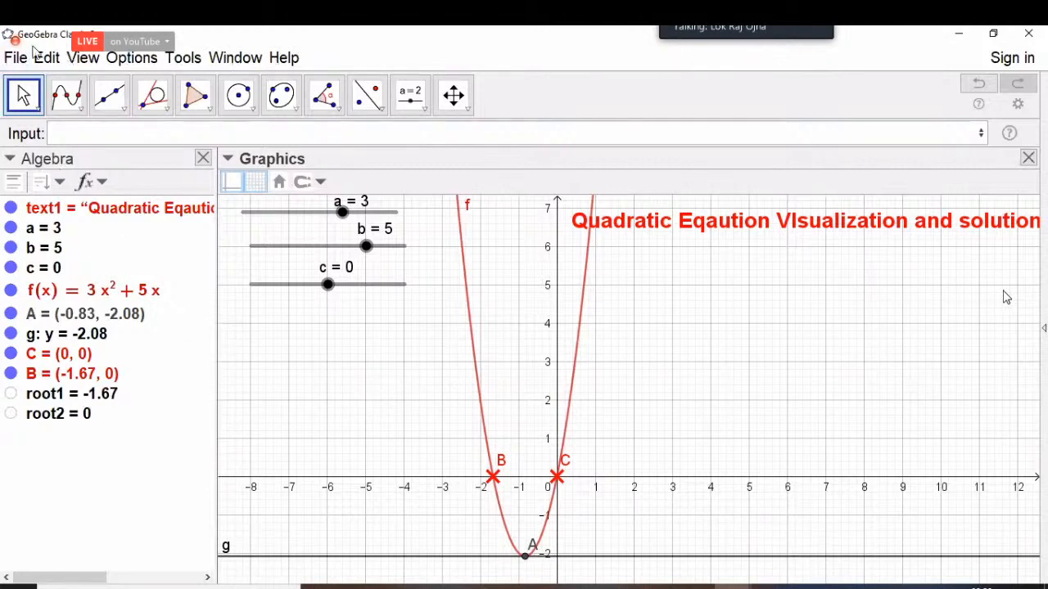
click(80, 62)
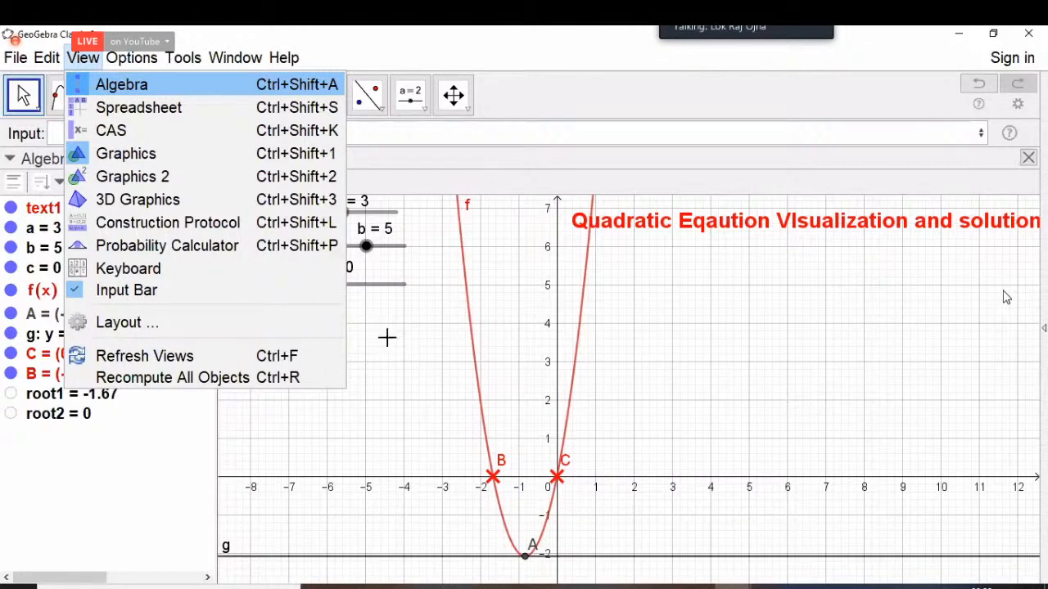
click(362, 344)
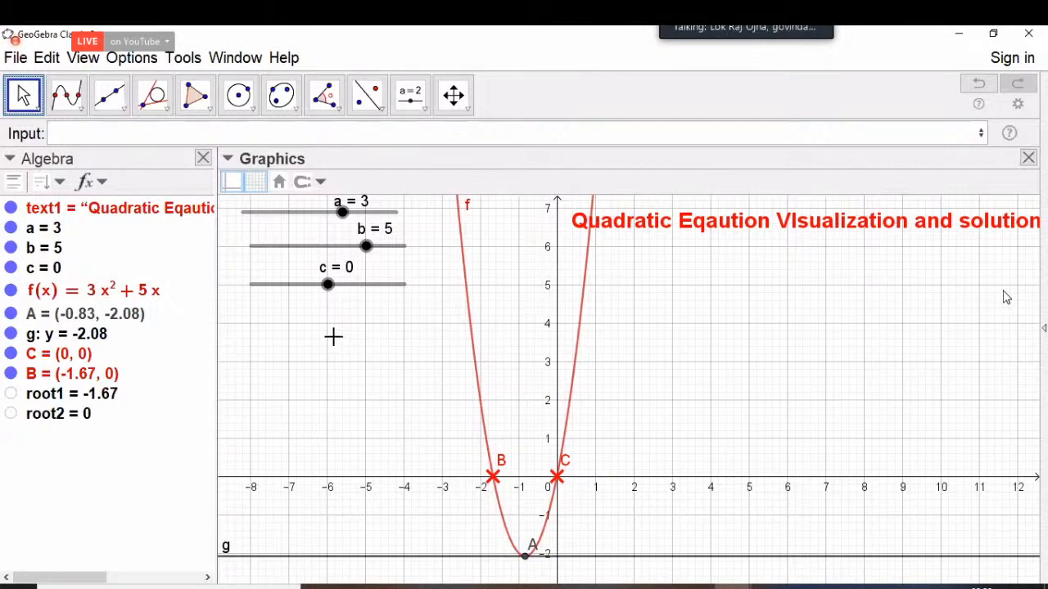
Step: Enlarge vertex point A, colour it green, and deselect it
click(526, 560)
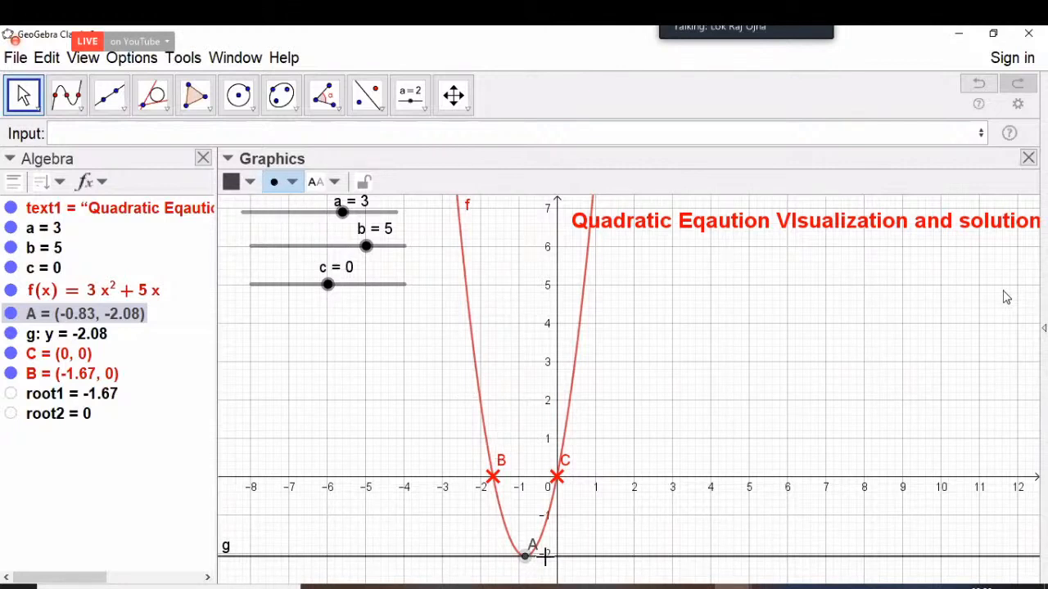
click(25, 96)
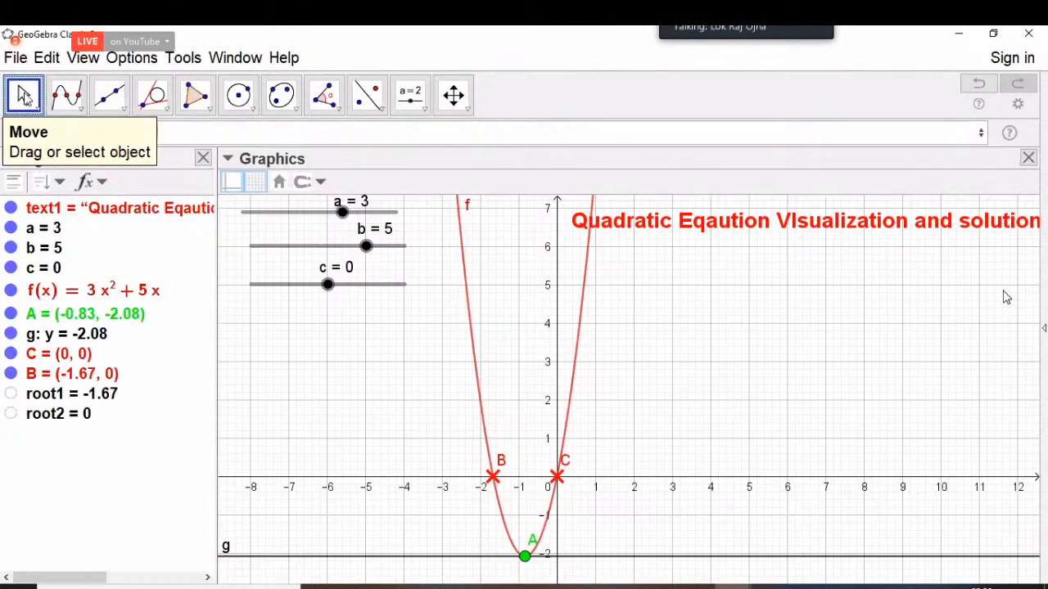
click(23, 97)
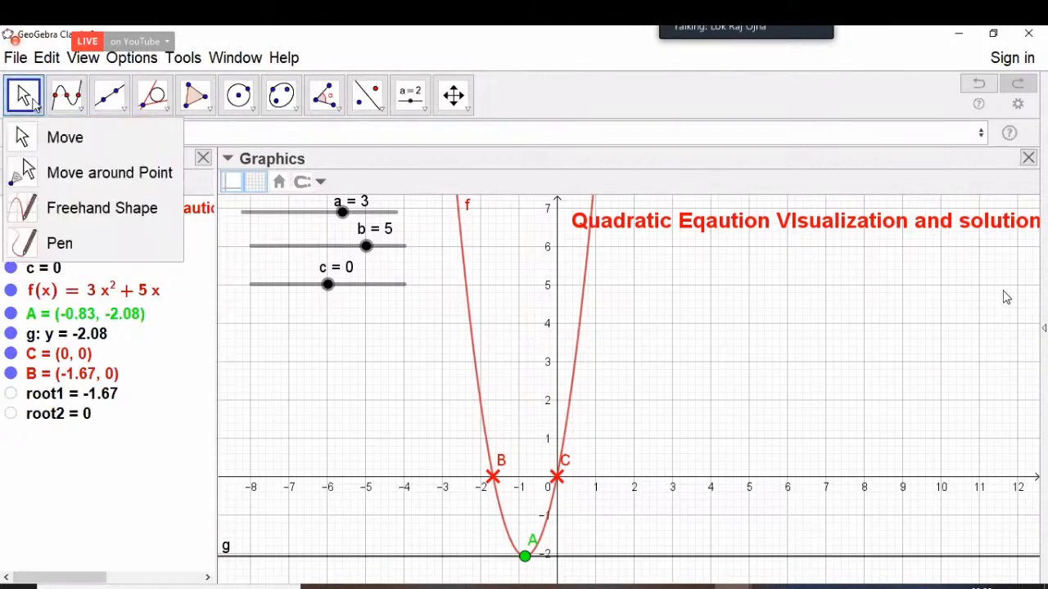
click(60, 109)
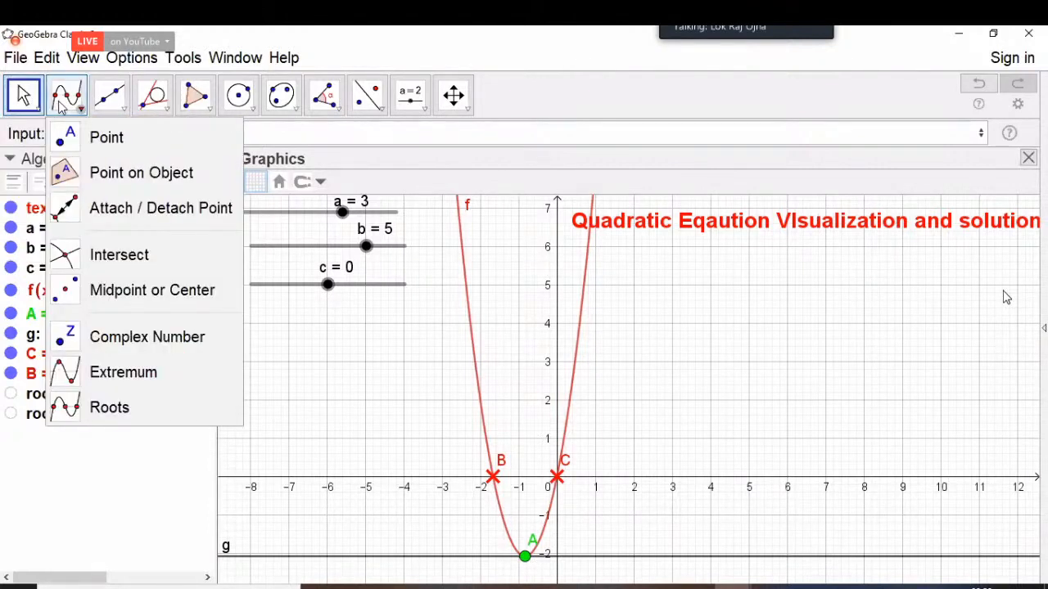
click(178, 104)
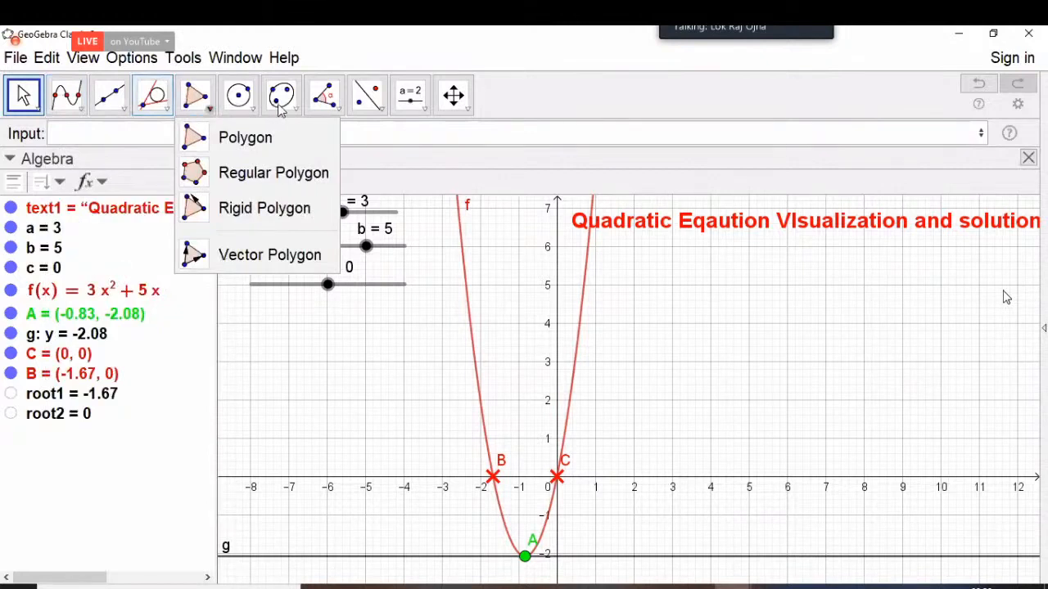
click(314, 109)
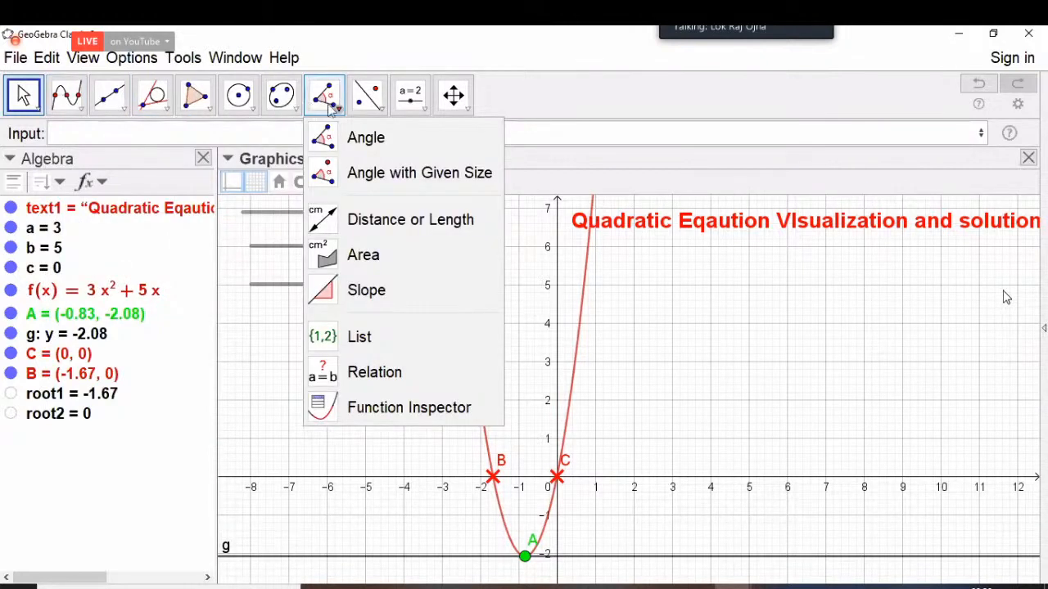
click(361, 111)
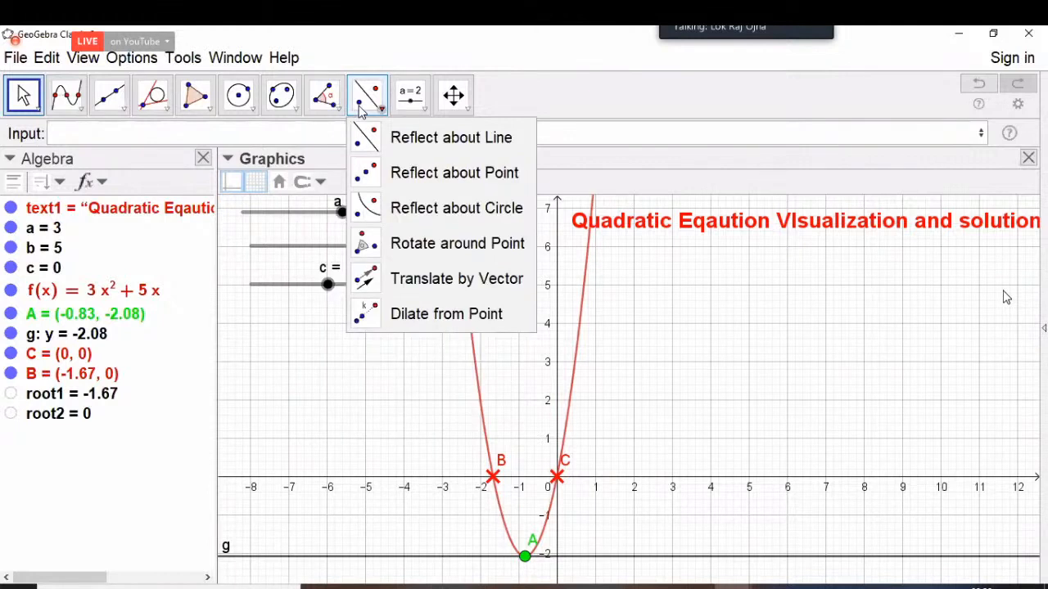
Step: Start a new text object in the empty area right of the parabola and enter the label root1=
click(418, 109)
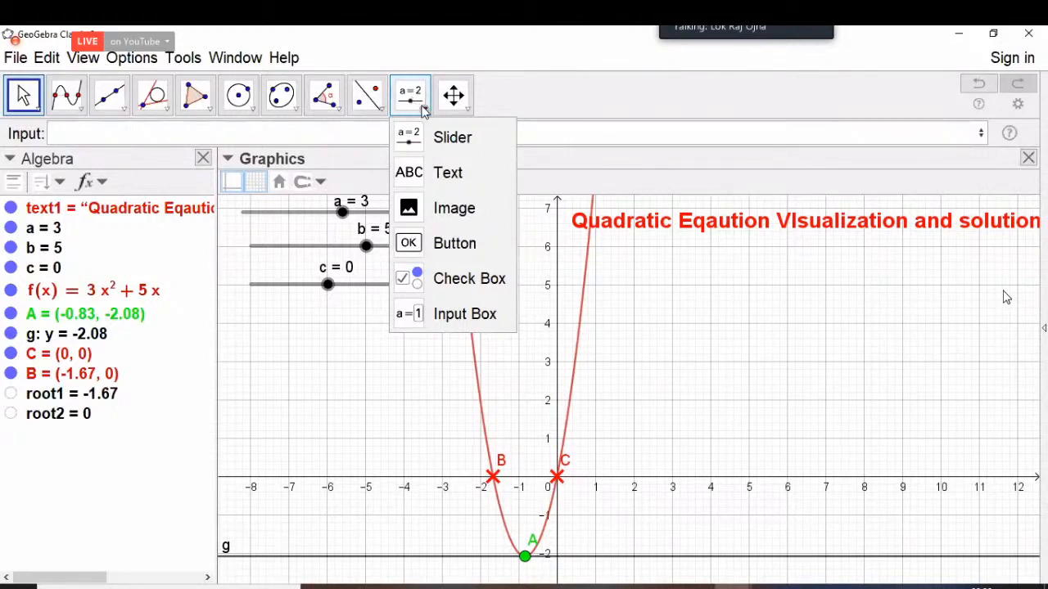
click(424, 111)
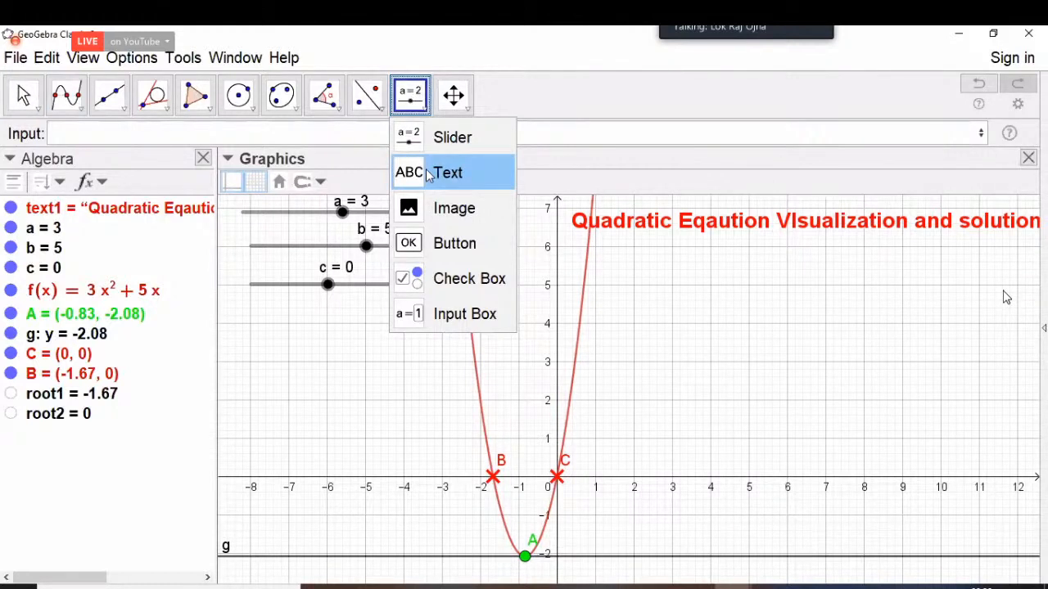
click(427, 176)
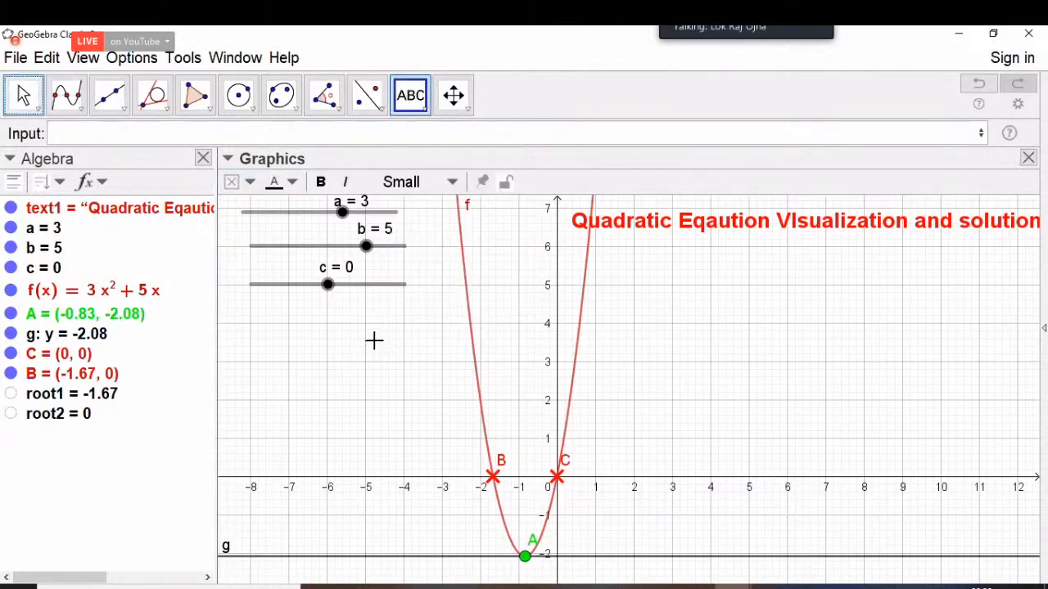
click(683, 303)
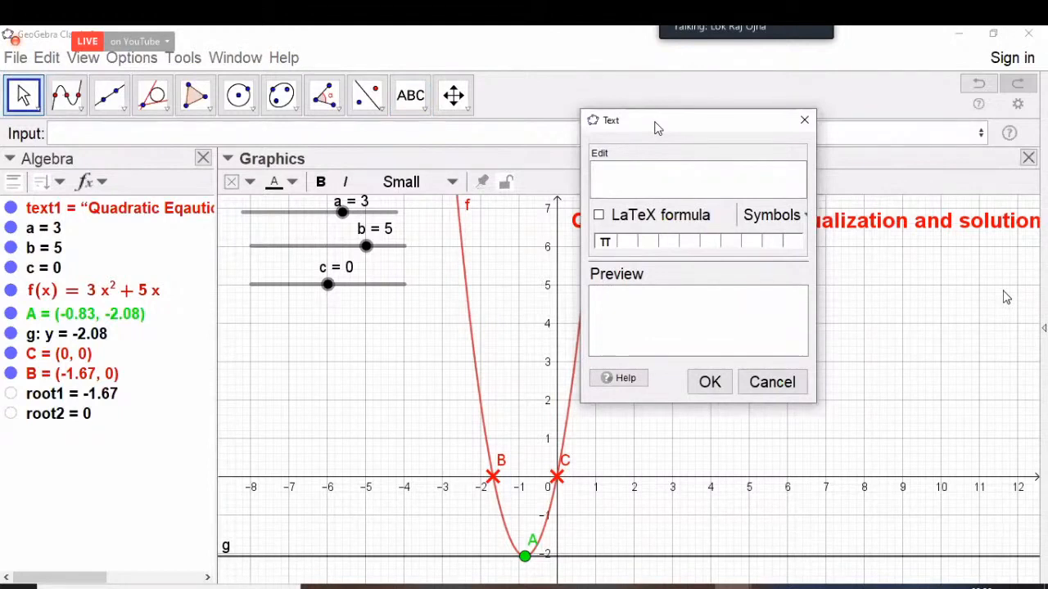
drag(658, 129, 701, 207)
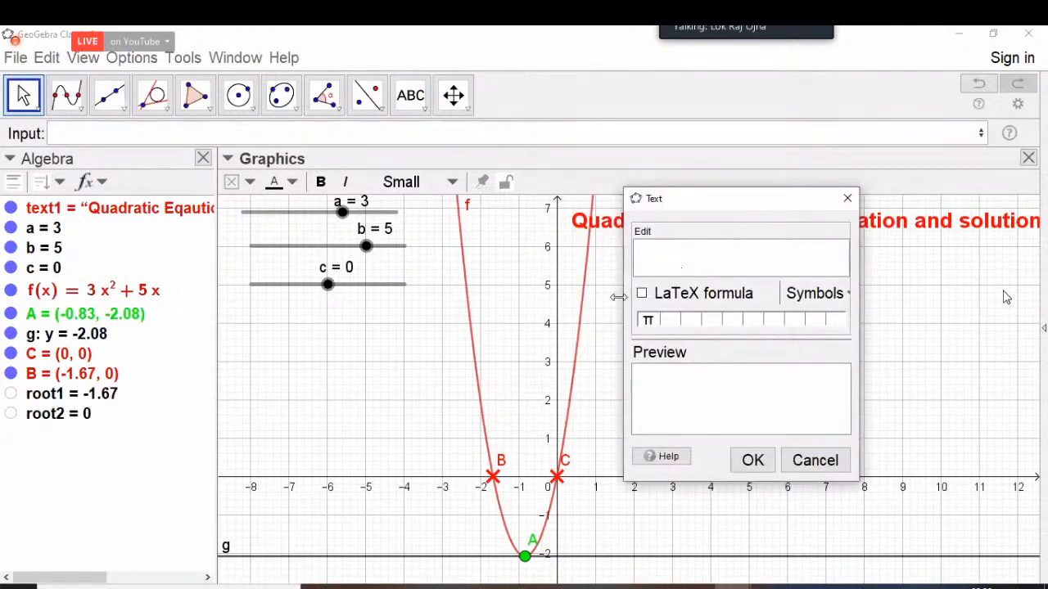
click(700, 260)
text(oot)
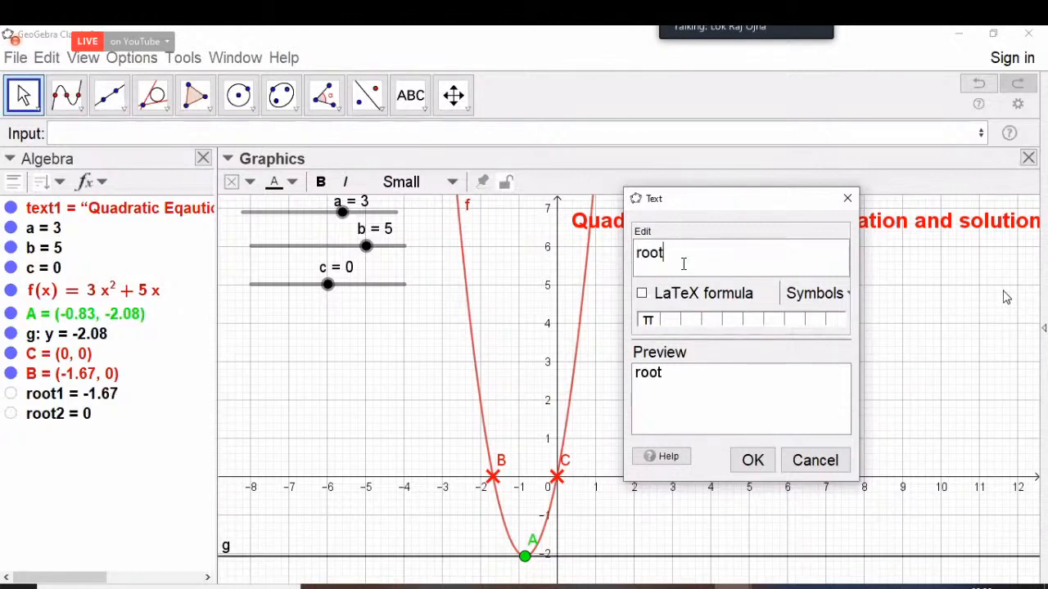
text(1=)
Step: Insert the root1 object as a live value after the label, confirm the text and nudge it into place
drag(861, 300, 940, 302)
click(937, 298)
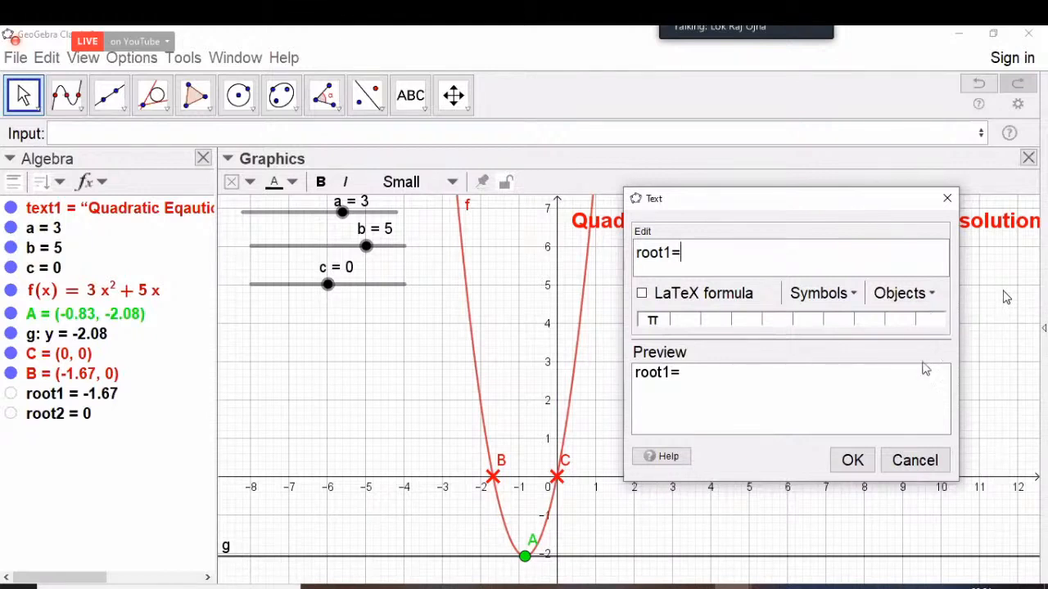
scroll(921, 393, down, 2)
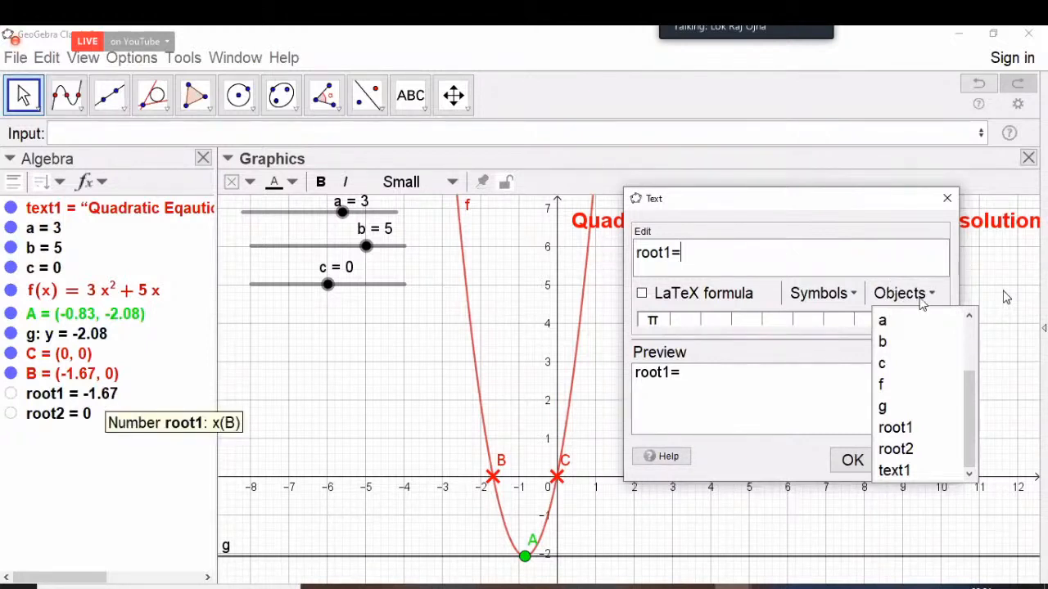
click(895, 428)
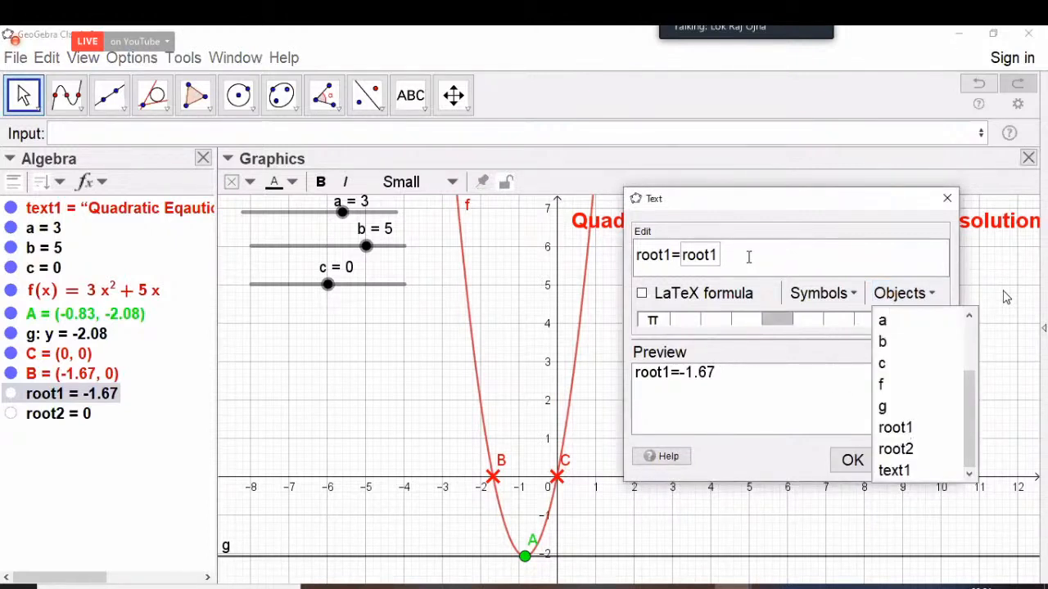
click(697, 378)
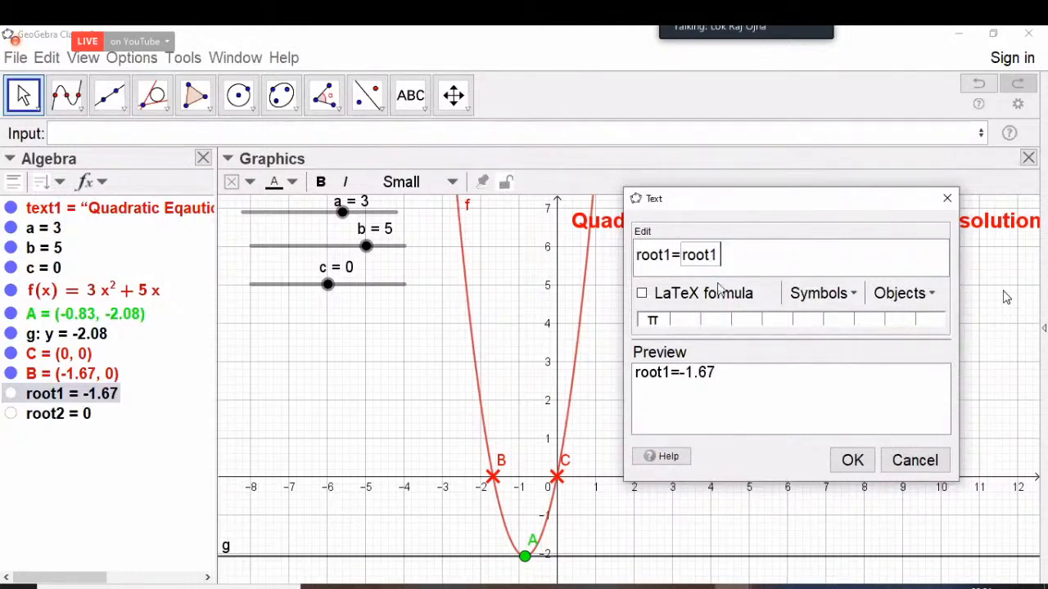
click(935, 294)
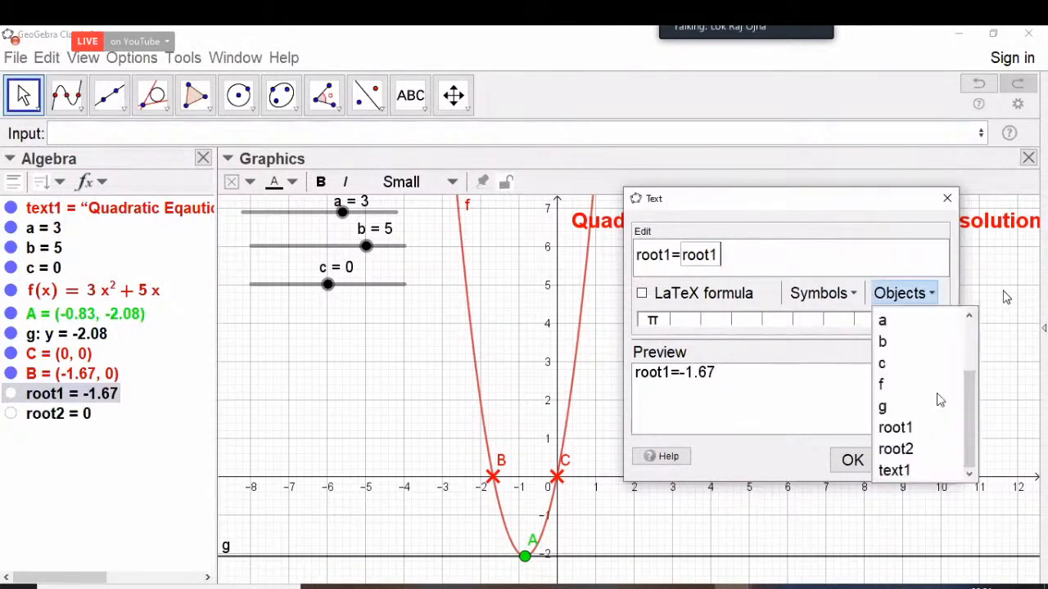
click(849, 458)
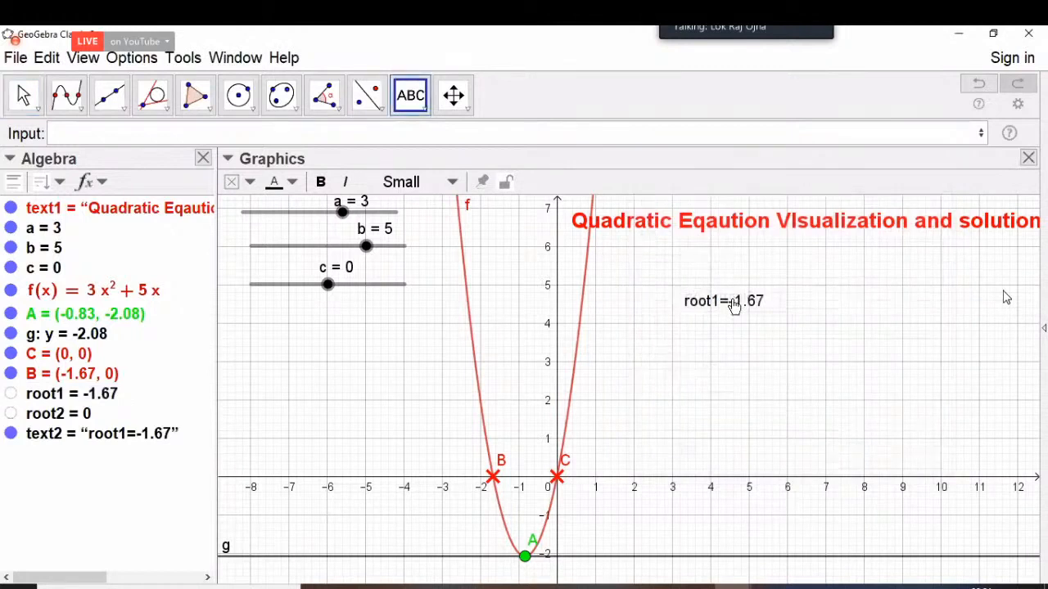
drag(728, 320, 740, 303)
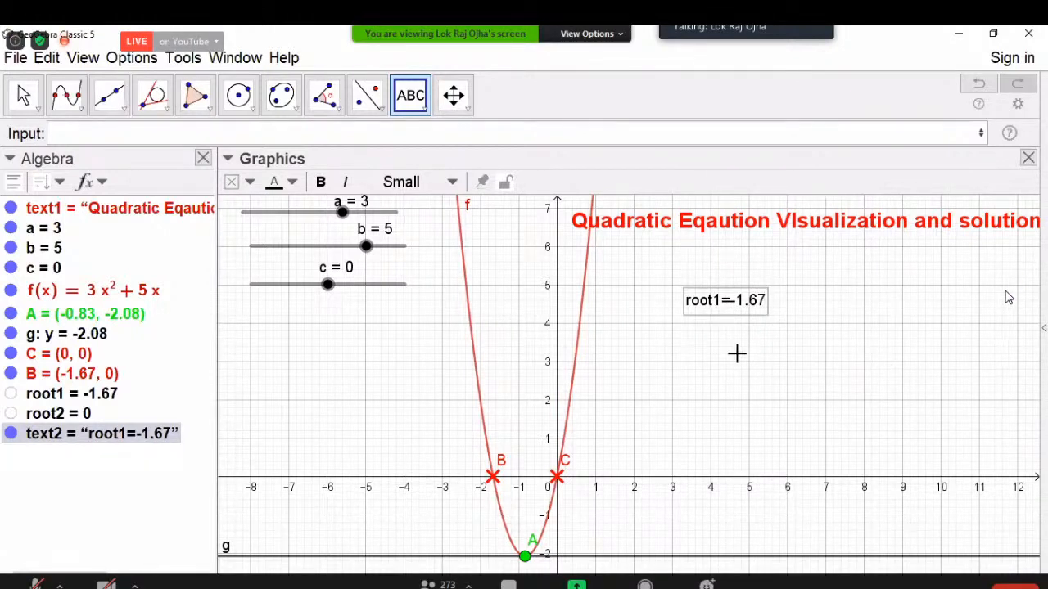
Step: Add a second text with the label root2= and the live root2 value, and place it beneath the root1 text
click(705, 314)
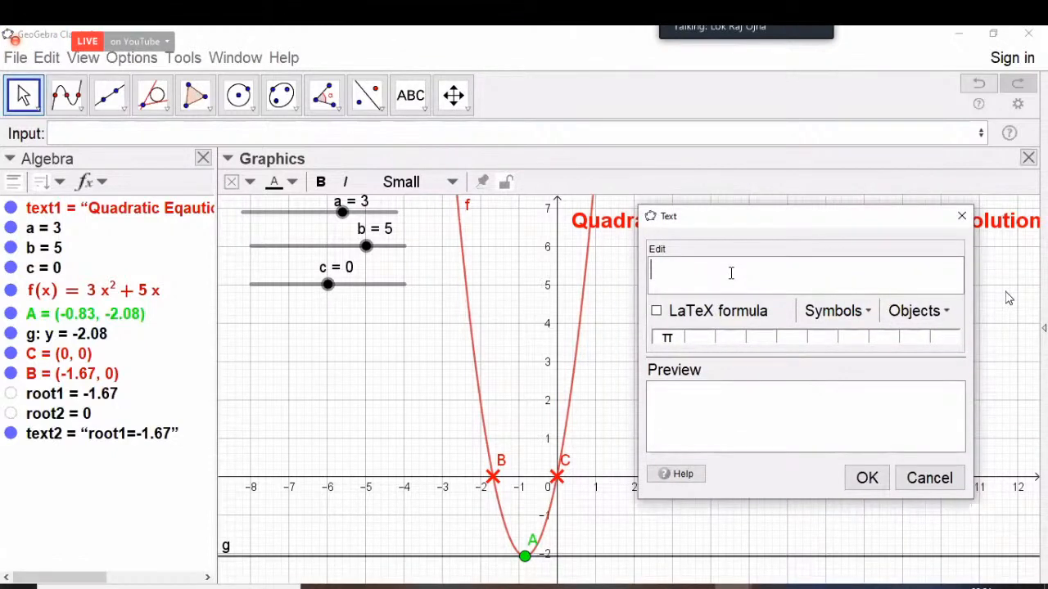
text(root2=)
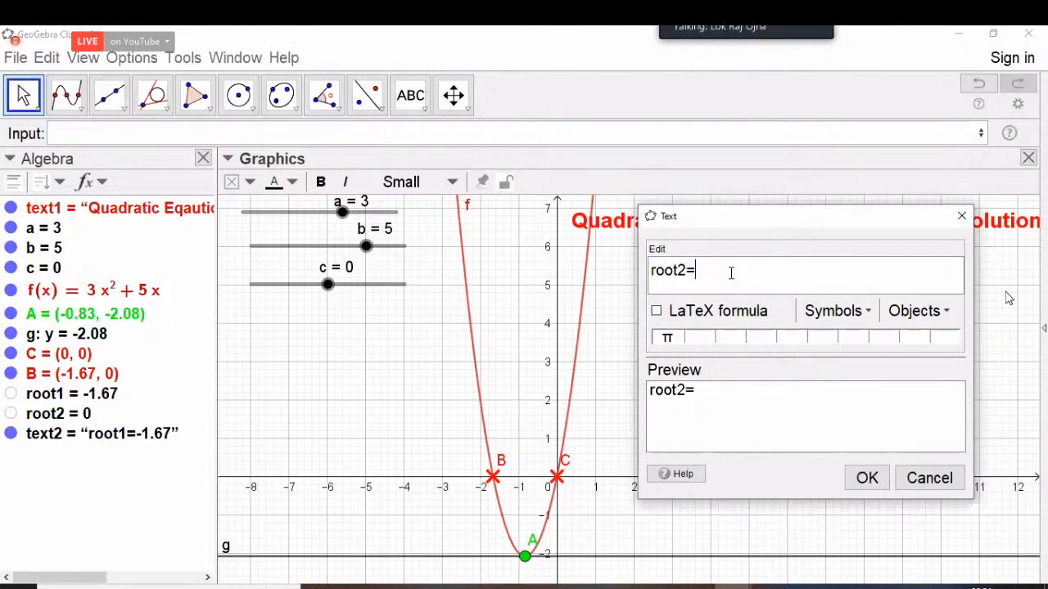
click(952, 319)
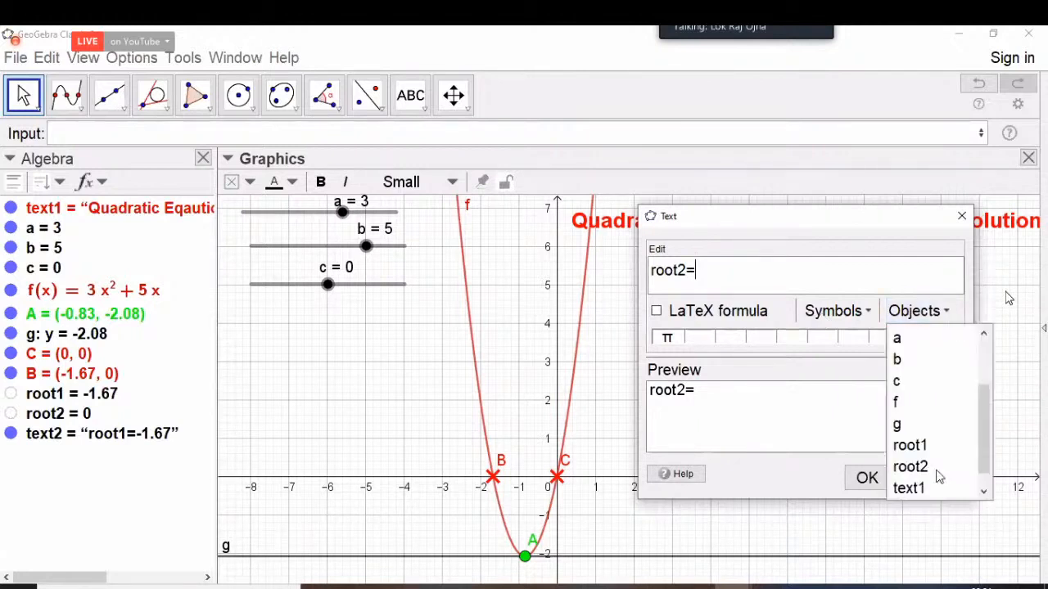
click(938, 472)
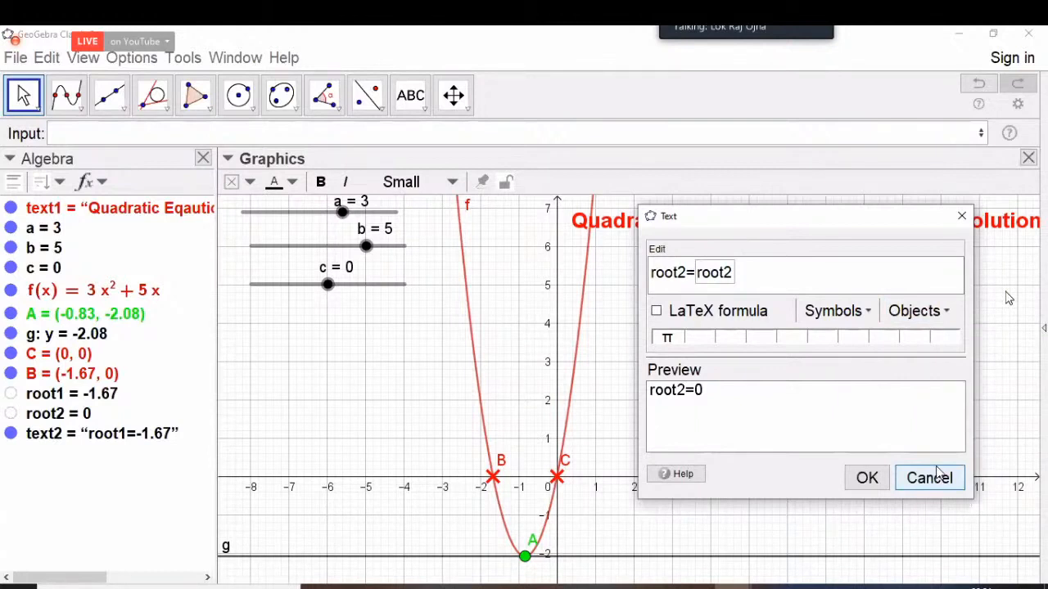
key(BackSpace)
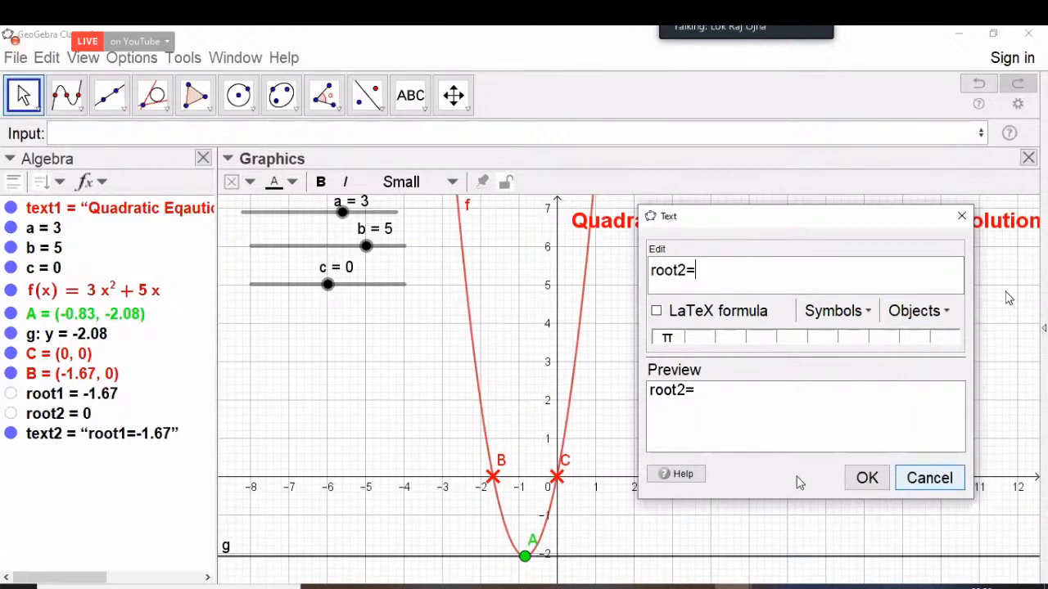
click(58, 414)
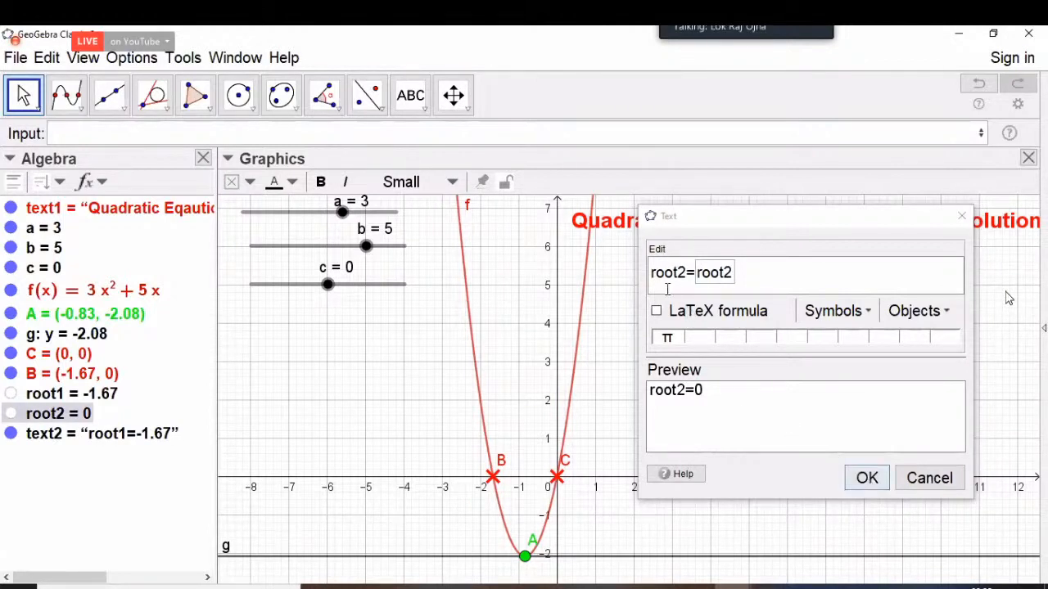
click(866, 479)
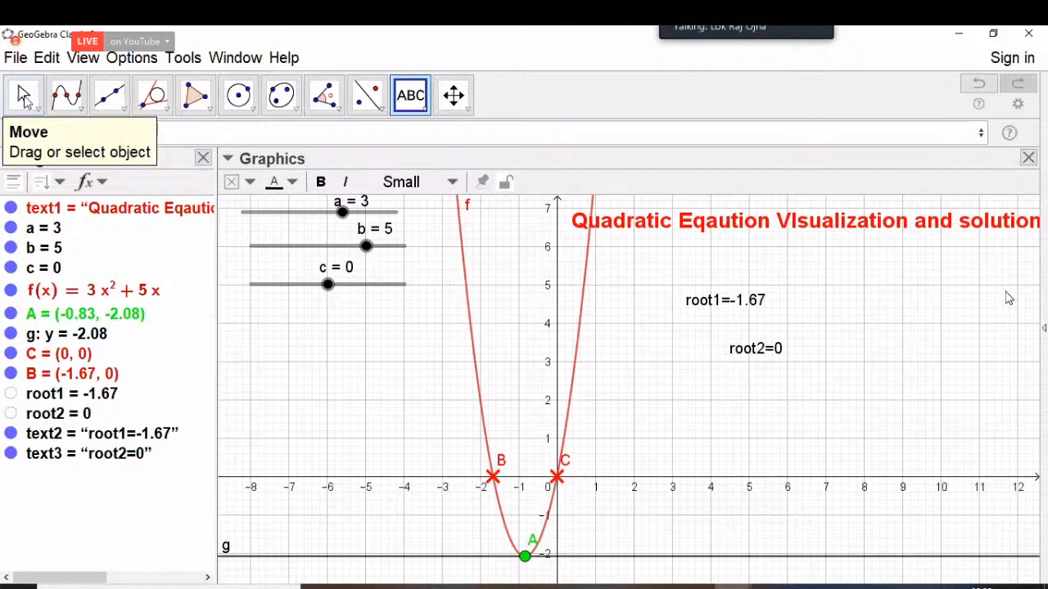
click(24, 96)
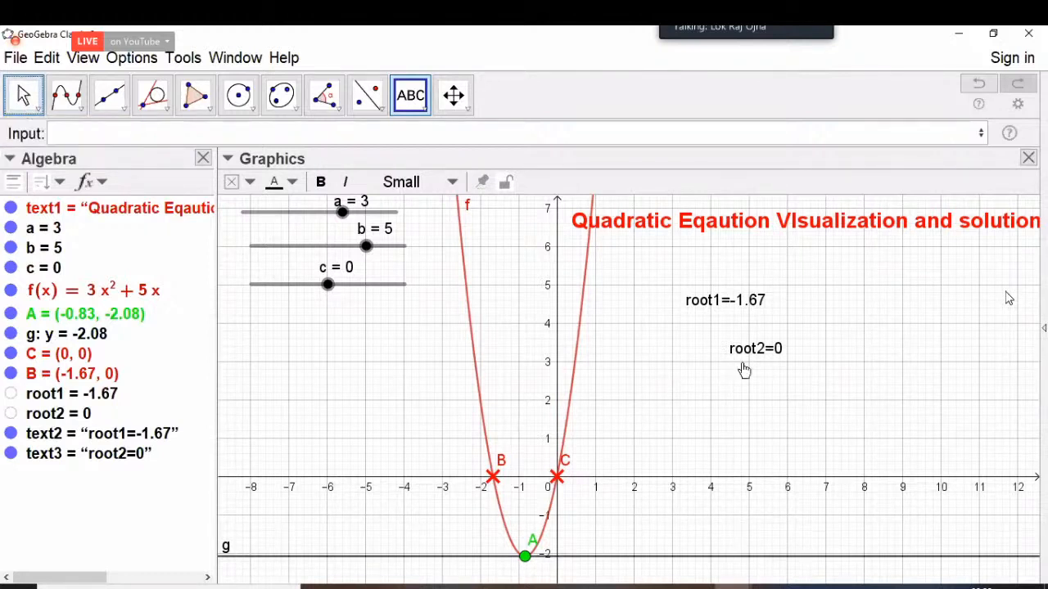
drag(746, 360, 709, 353)
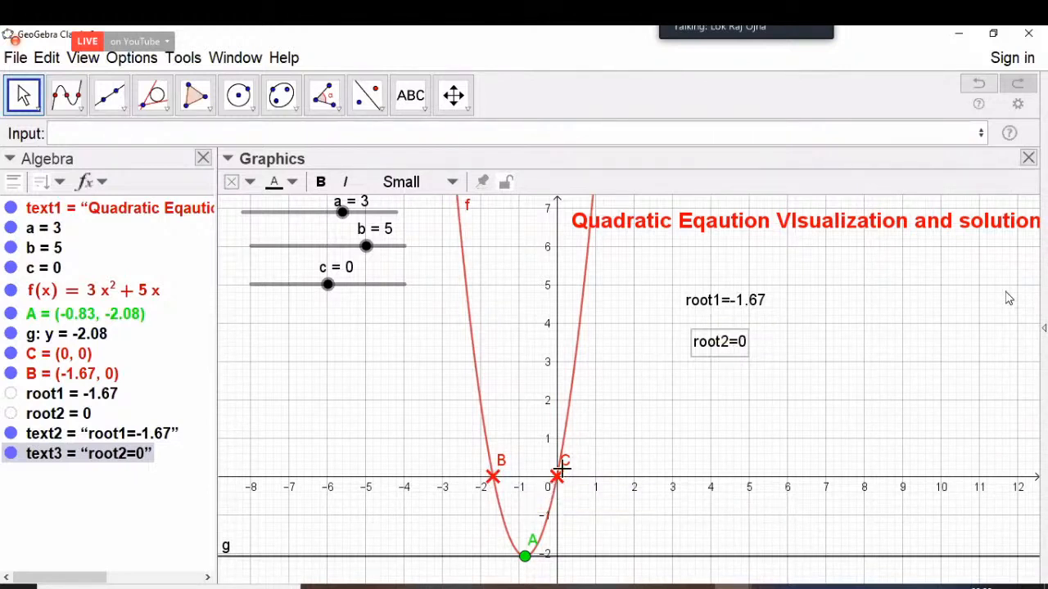
Step: Vary the c and b sliders to test the live root texts, finishing at c = -1 and b = 2
drag(328, 285, 435, 295)
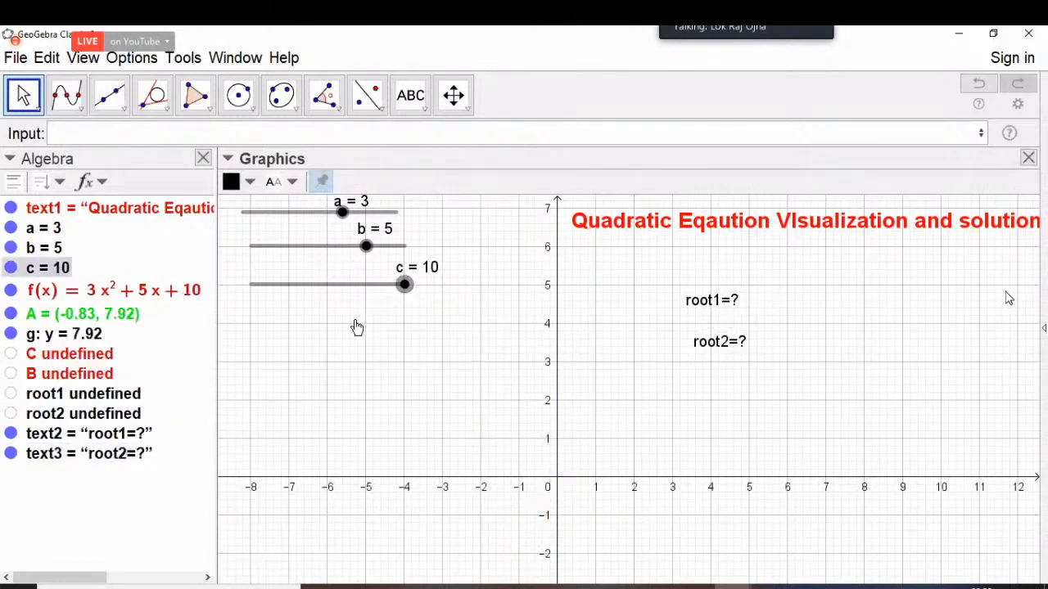
drag(357, 327, 320, 324)
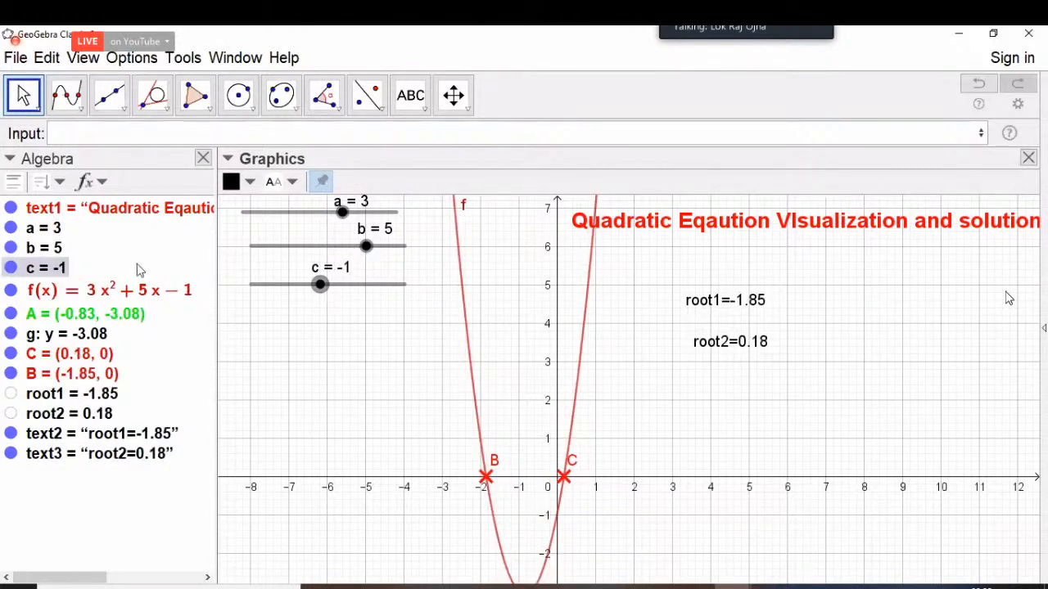
drag(366, 247, 252, 246)
drag(365, 300, 344, 305)
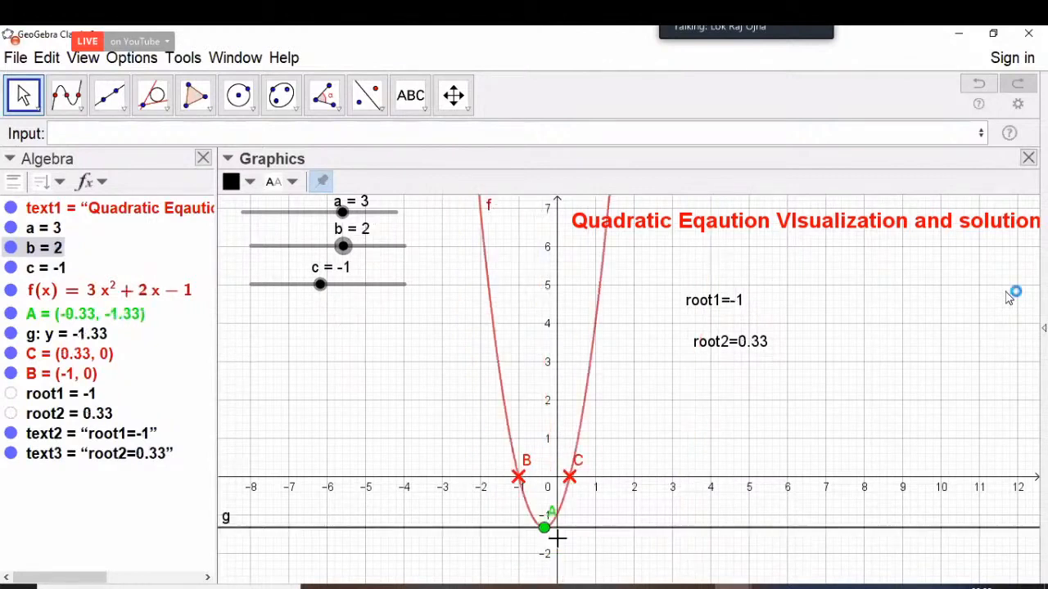
Step: Set point B as the starting point of the root1 text and offset the text just left of that point
click(732, 308)
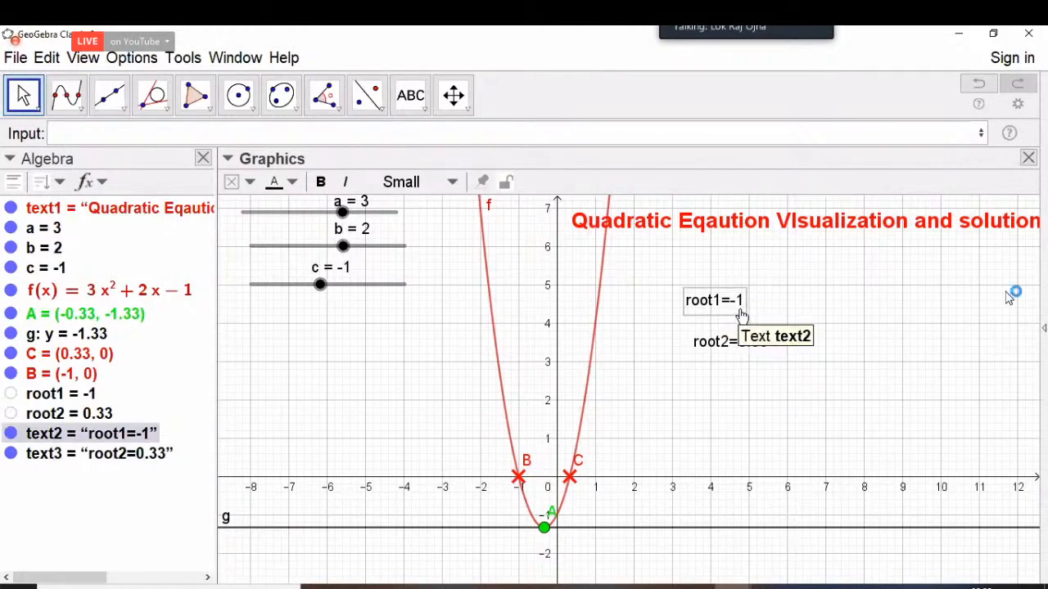
right_click(741, 314)
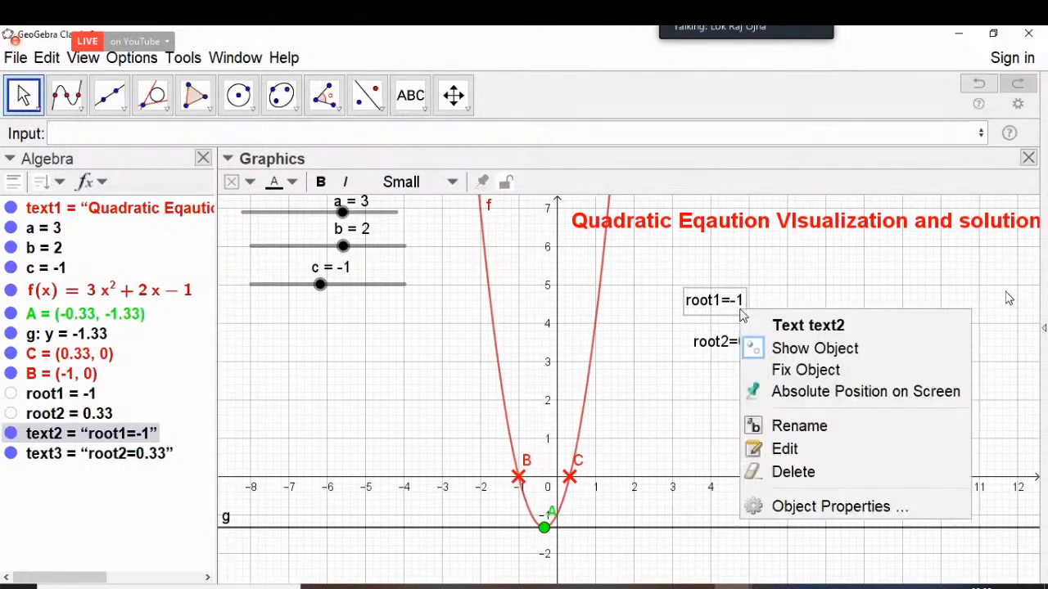
click(816, 507)
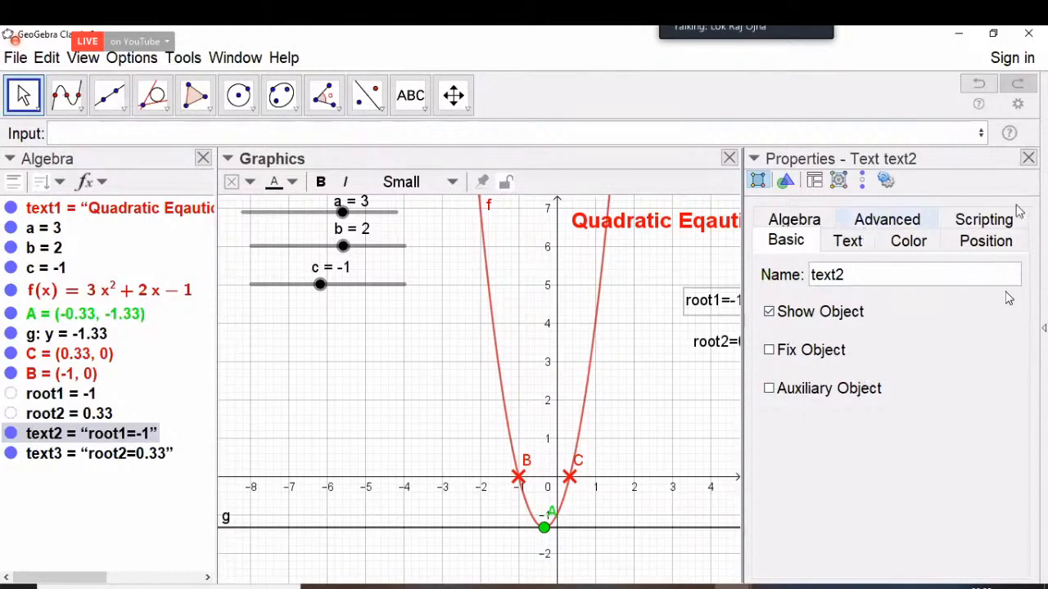
click(1000, 248)
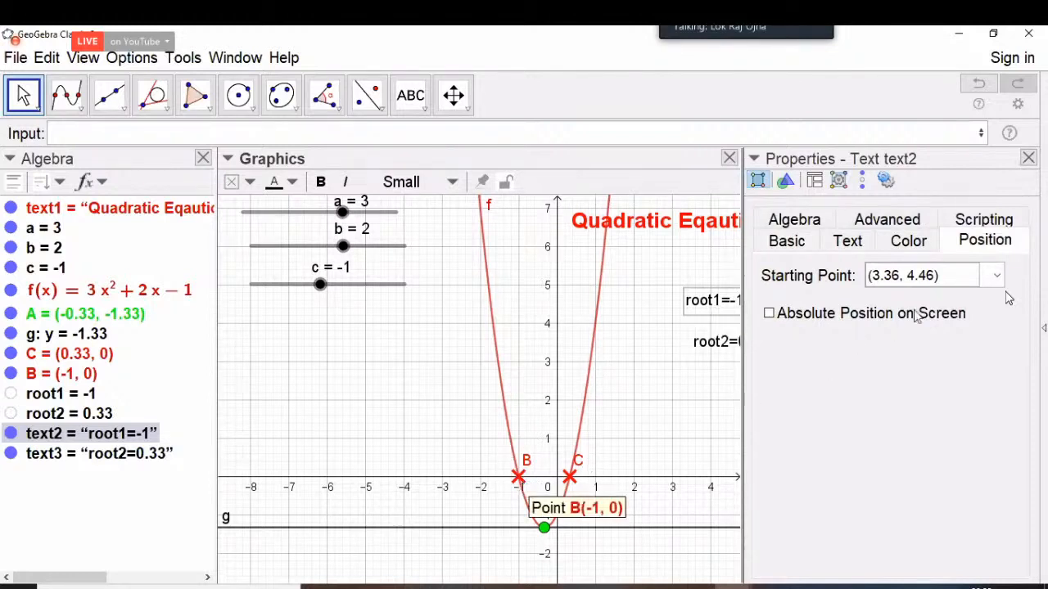
click(997, 278)
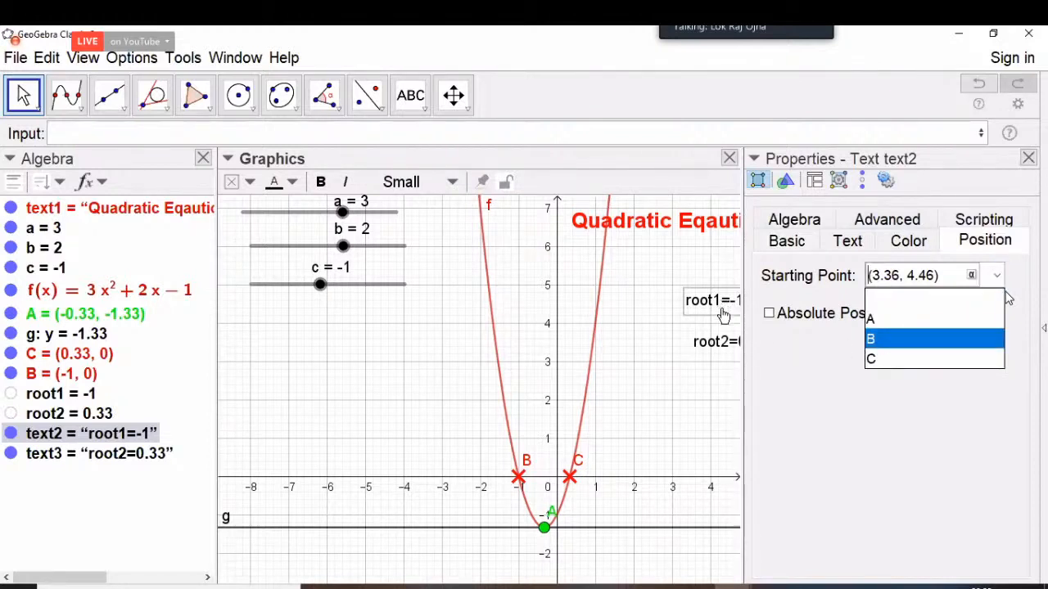
click(883, 341)
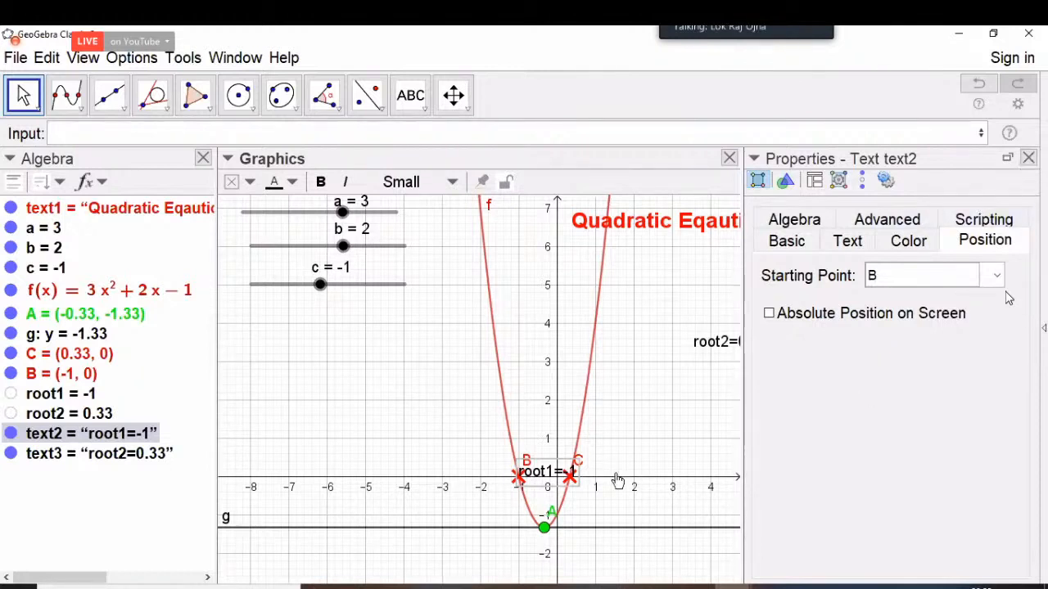
drag(528, 473, 497, 470)
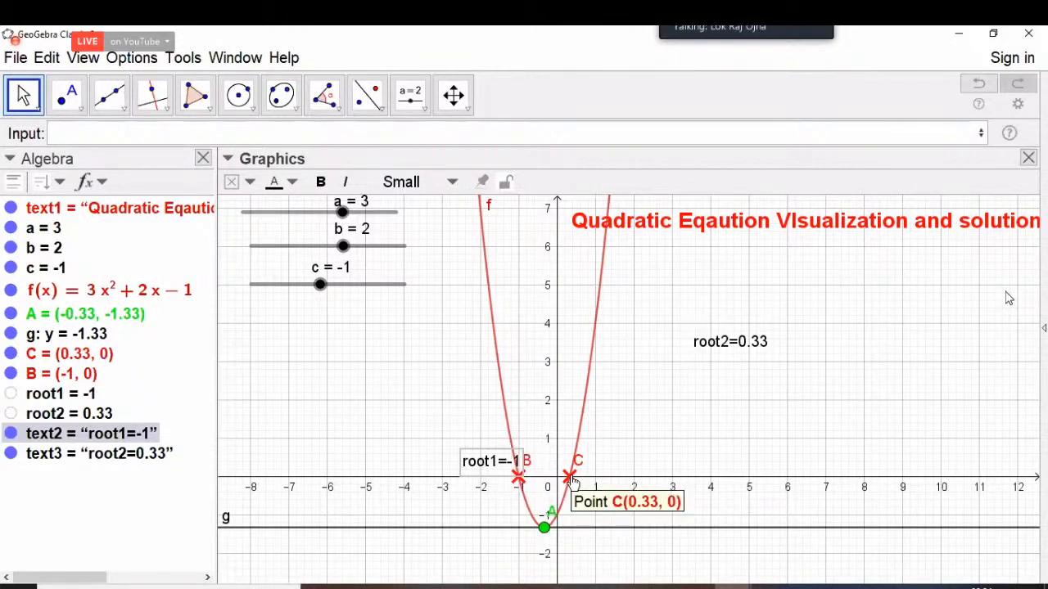
Step: Set point C as the starting point of the root2 text and offset both root texts slightly above their points
click(717, 351)
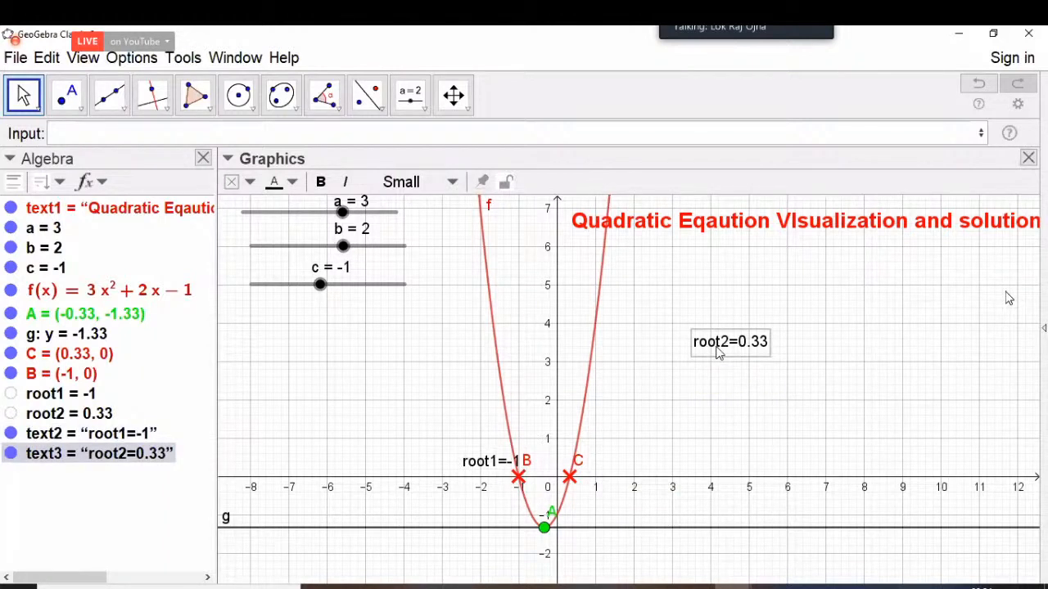
right_click(718, 350)
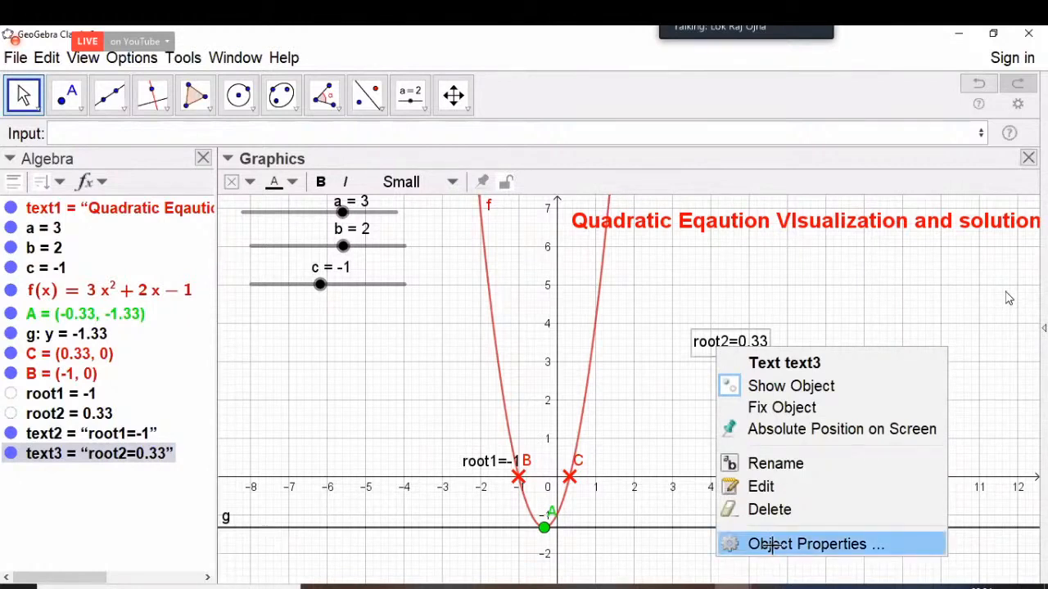
click(770, 544)
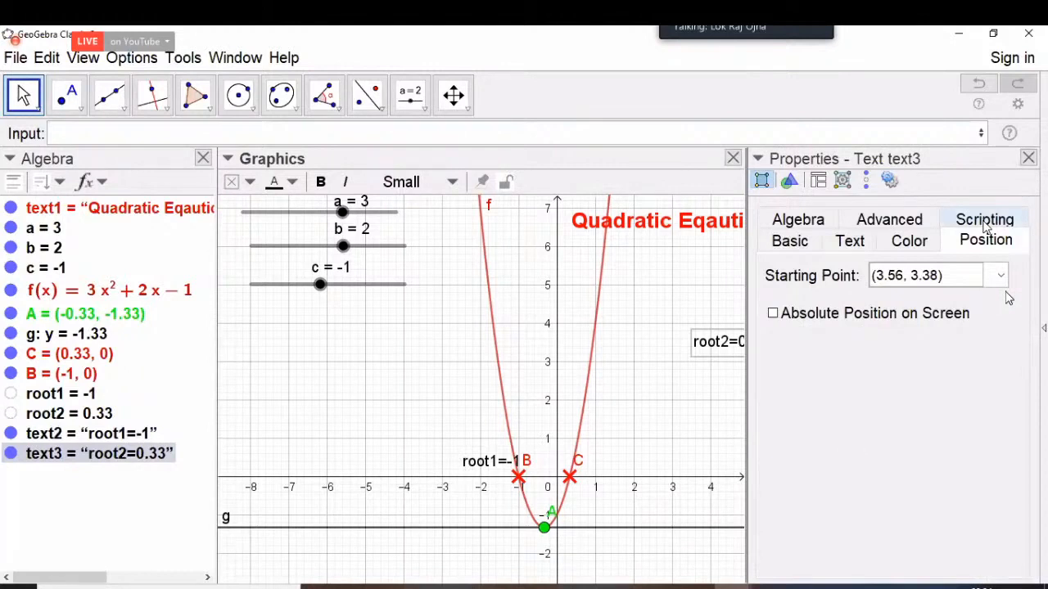
click(988, 247)
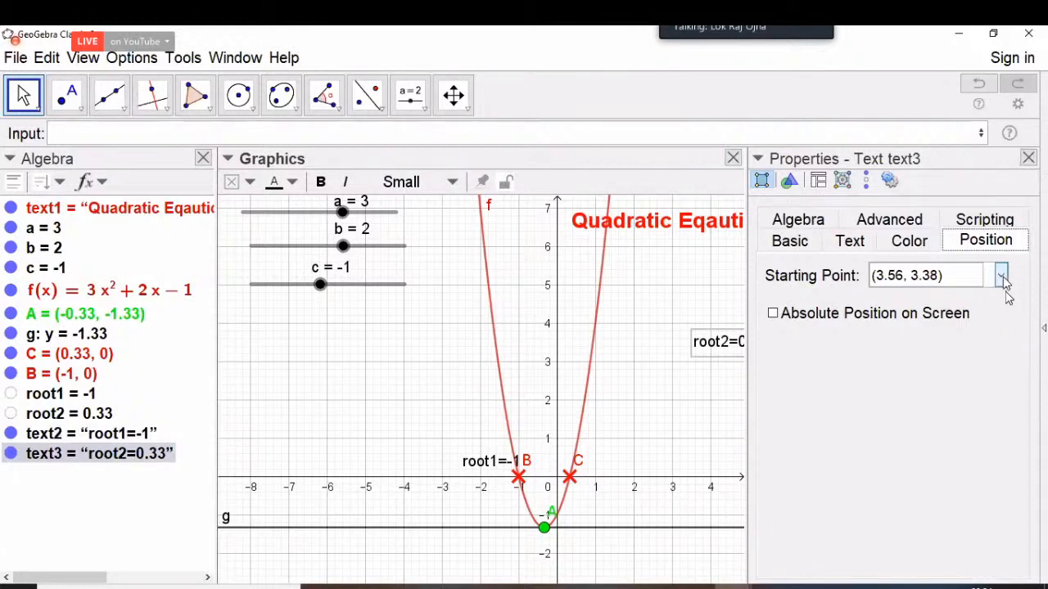
click(1001, 276)
click(899, 366)
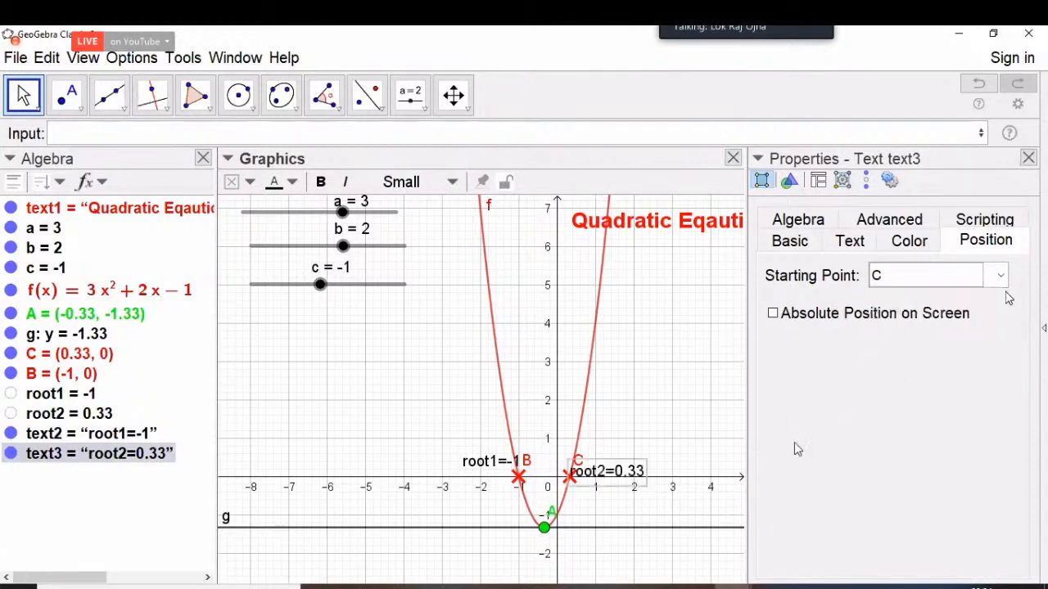
click(1029, 158)
drag(636, 475, 660, 447)
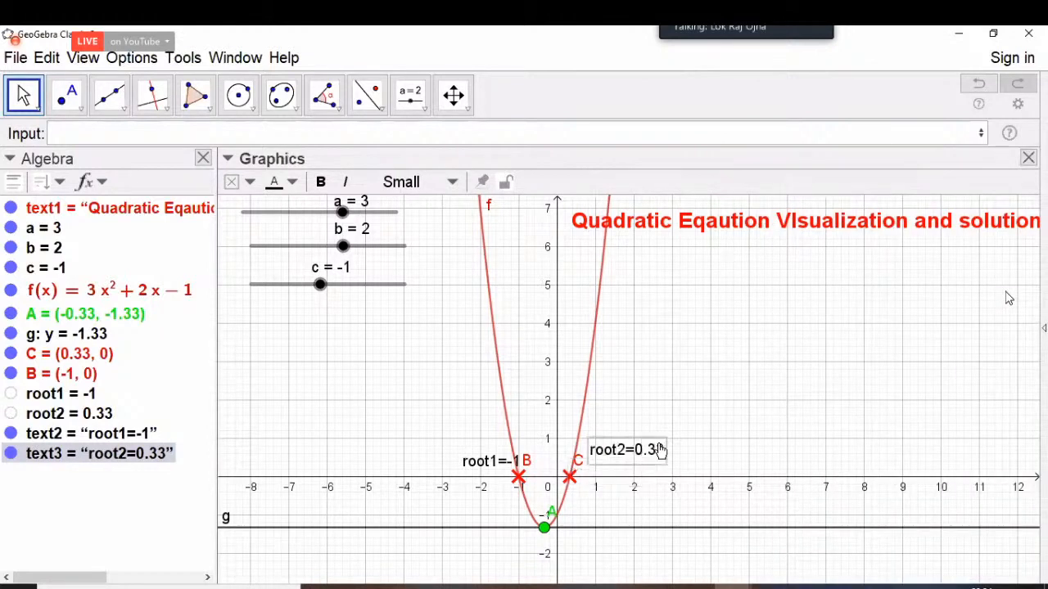
drag(443, 450, 433, 434)
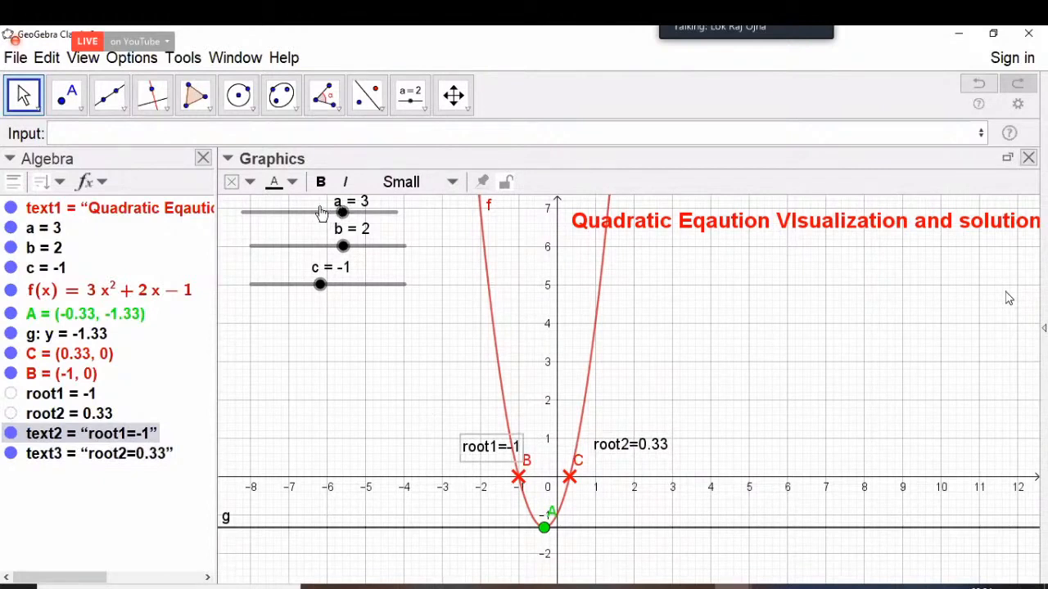
Step: Vary the a slider through -4 and 9 to test the attached root texts, finishing at a = 4, and readjust the root1 text
mouse_move(337, 205)
mouse_down()
mouse_move(277, 204)
mouse_move(336, 201)
mouse_up()
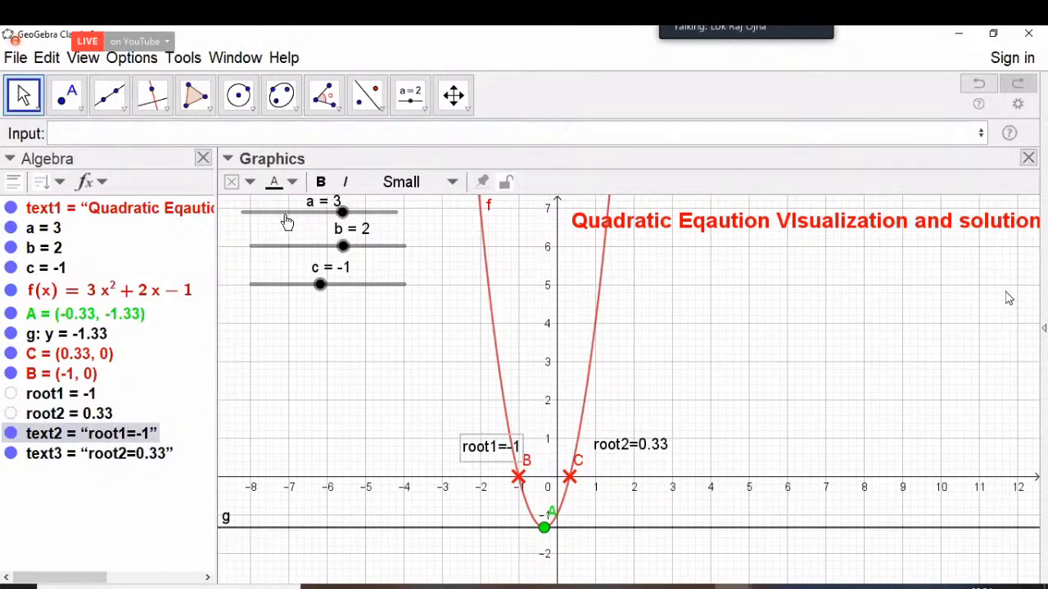
click(287, 223)
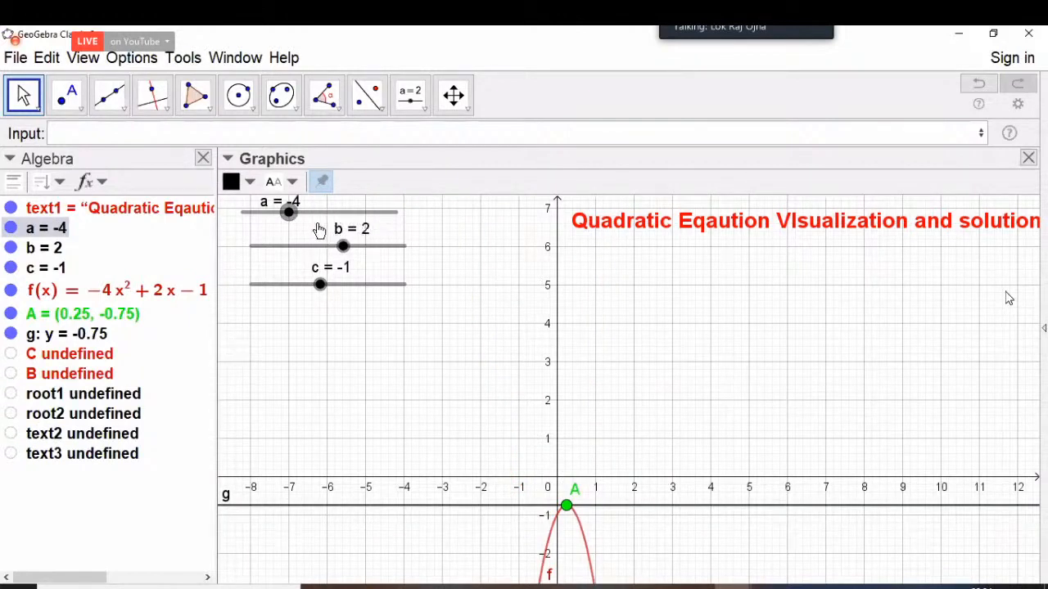
click(381, 213)
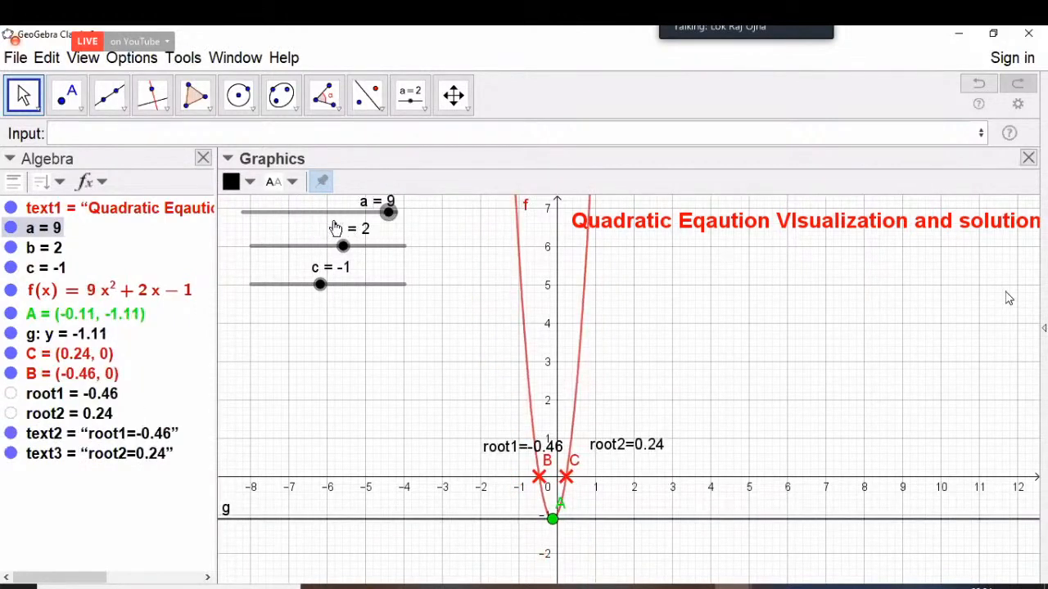
click(335, 216)
click(350, 215)
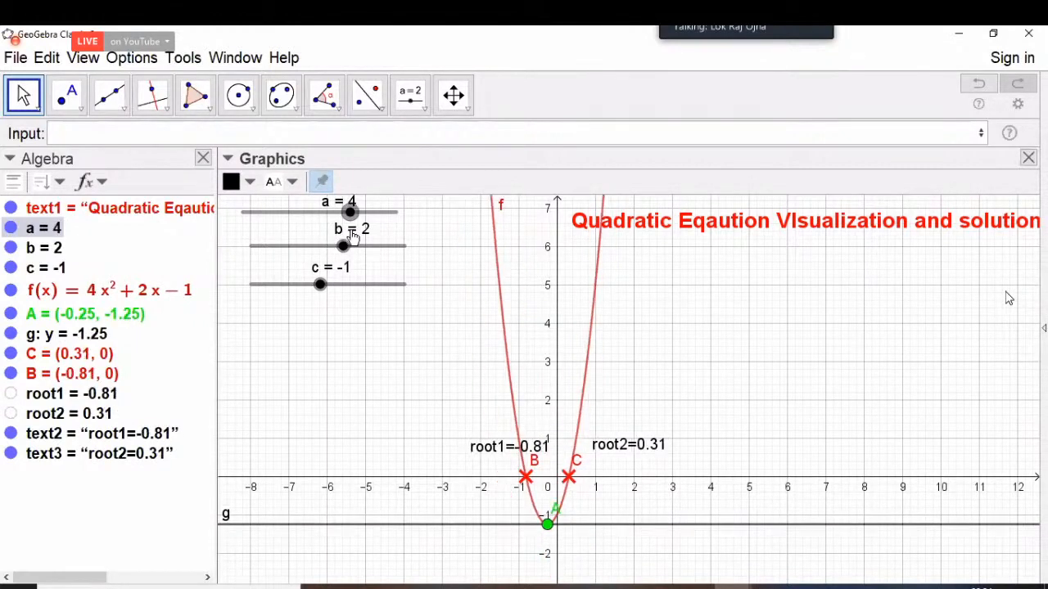
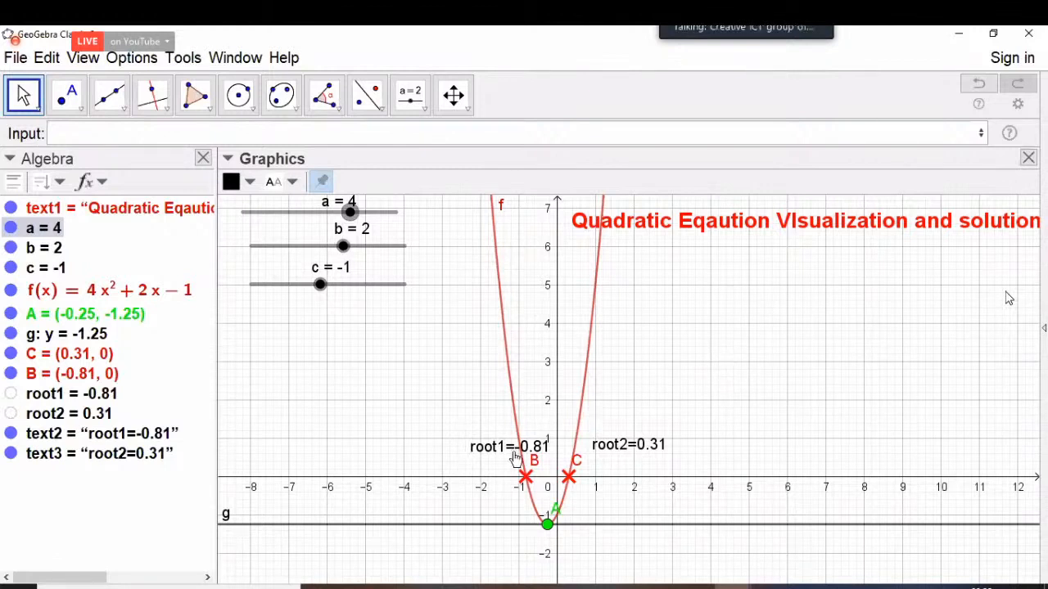
drag(484, 456, 478, 432)
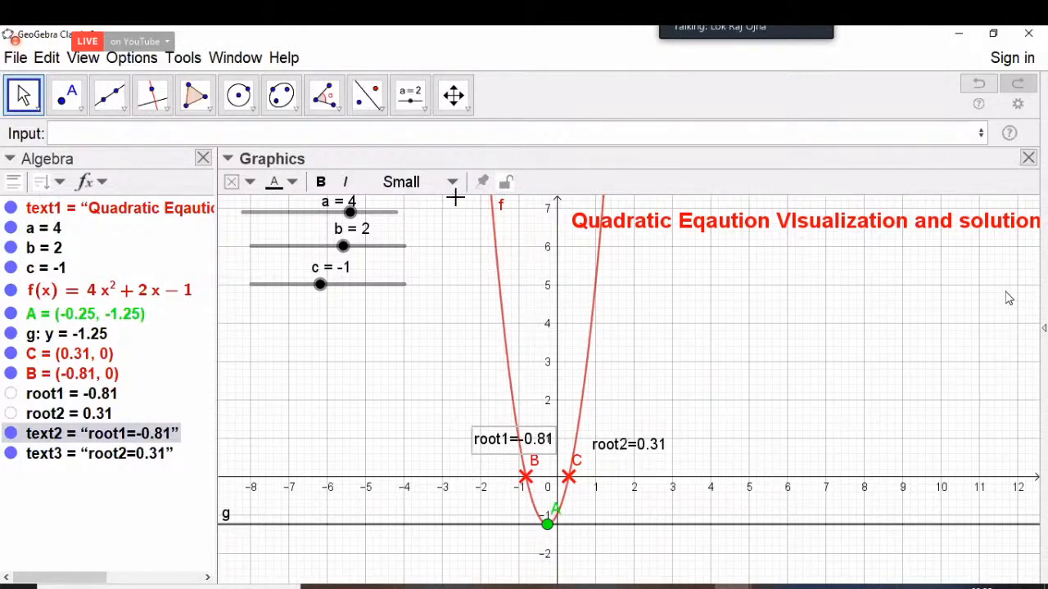
click(423, 109)
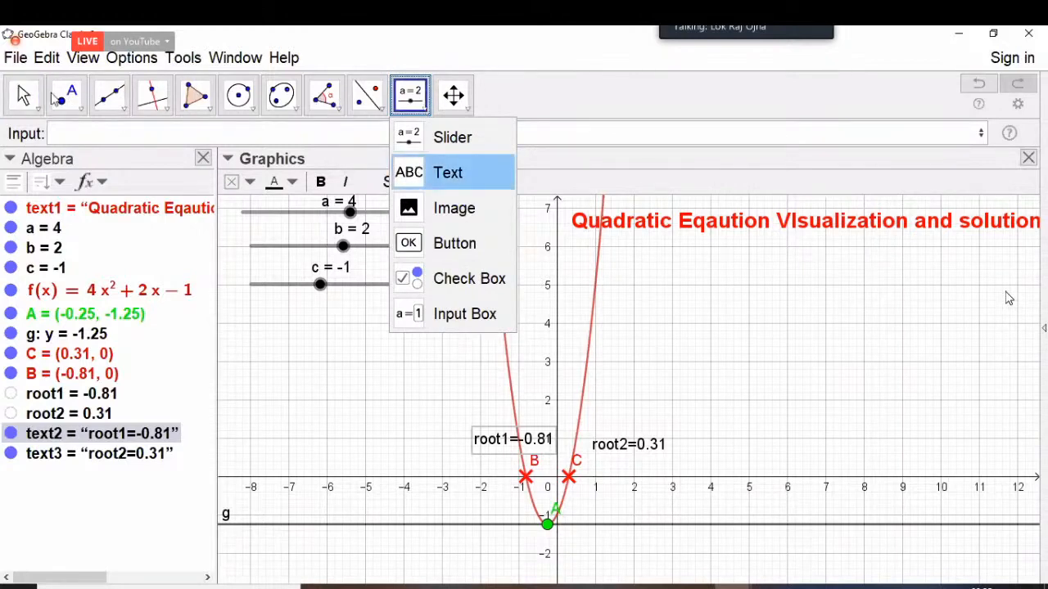
click(23, 96)
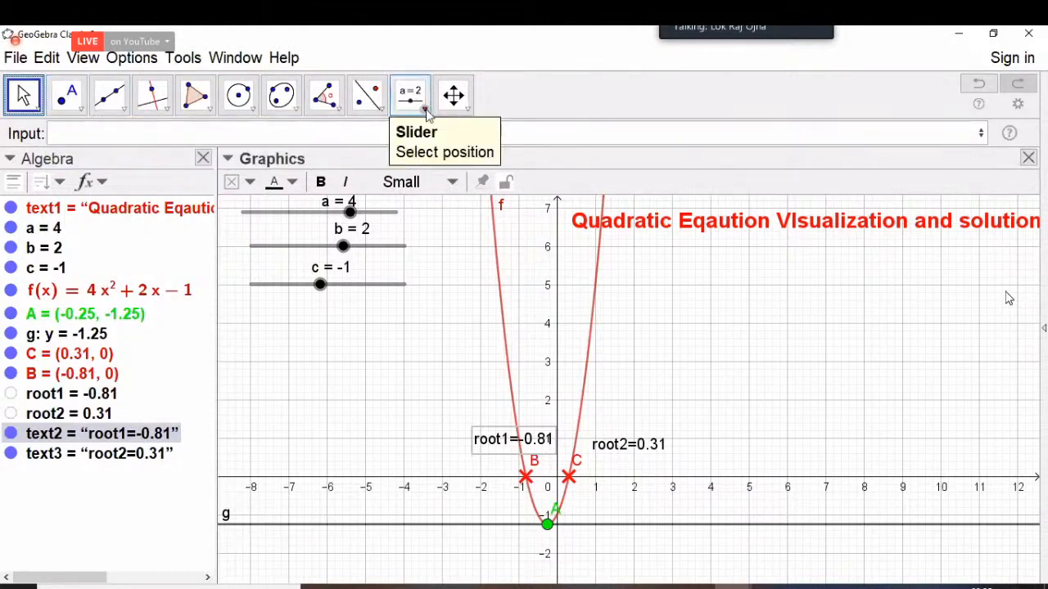
click(426, 110)
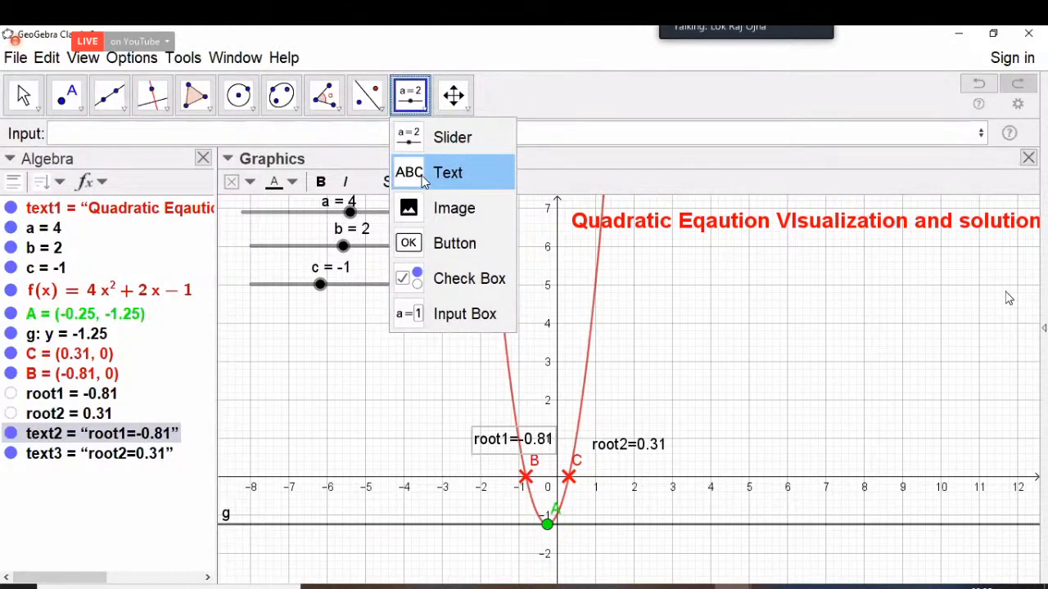
click(723, 326)
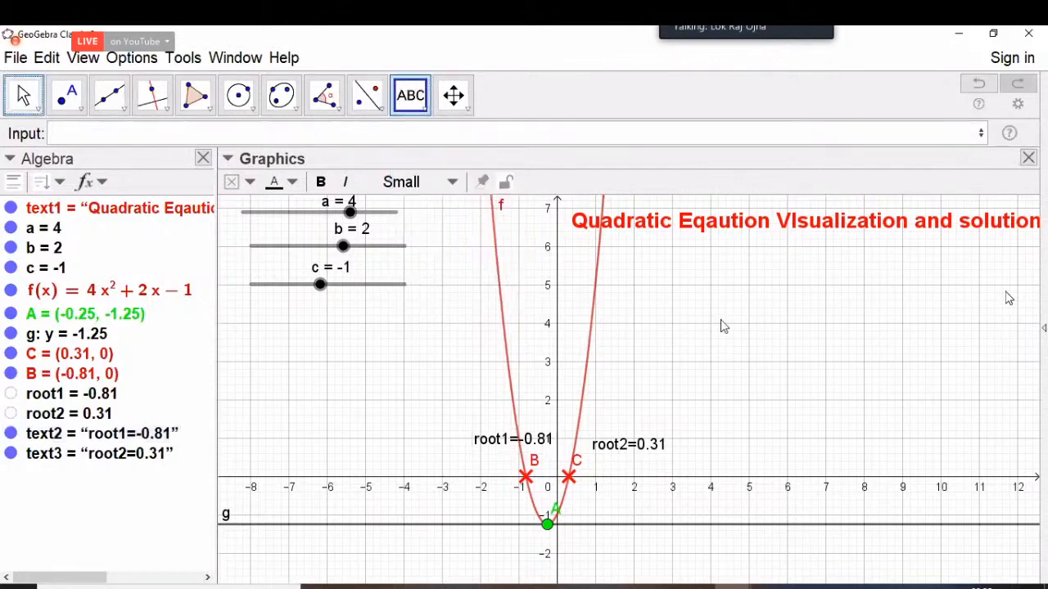
click(718, 237)
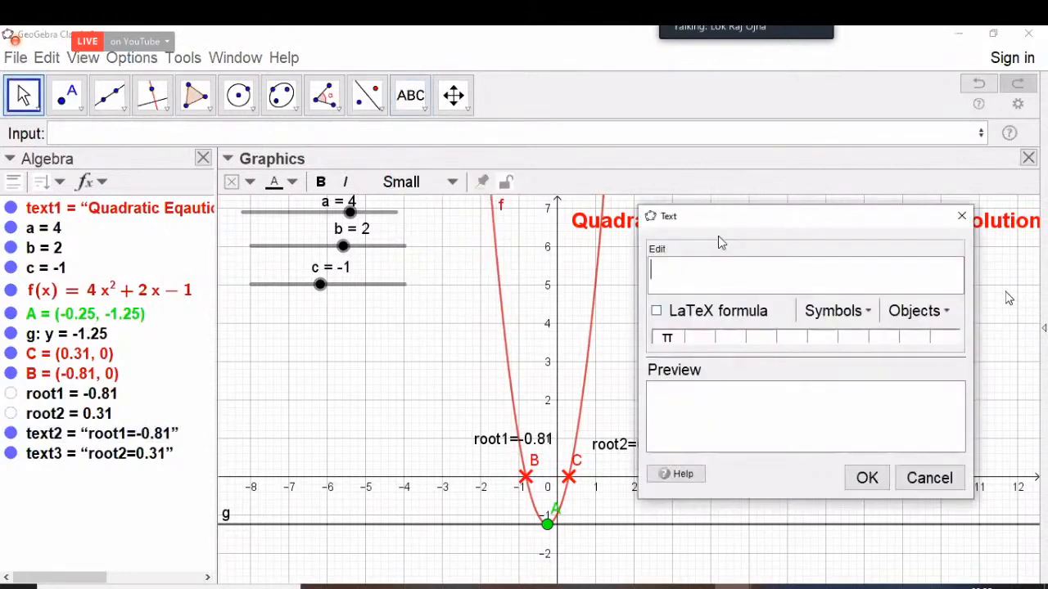
click(962, 218)
Step: Start a new text below the title in the graphics view, reading "The roots of the function f(x)="
click(408, 110)
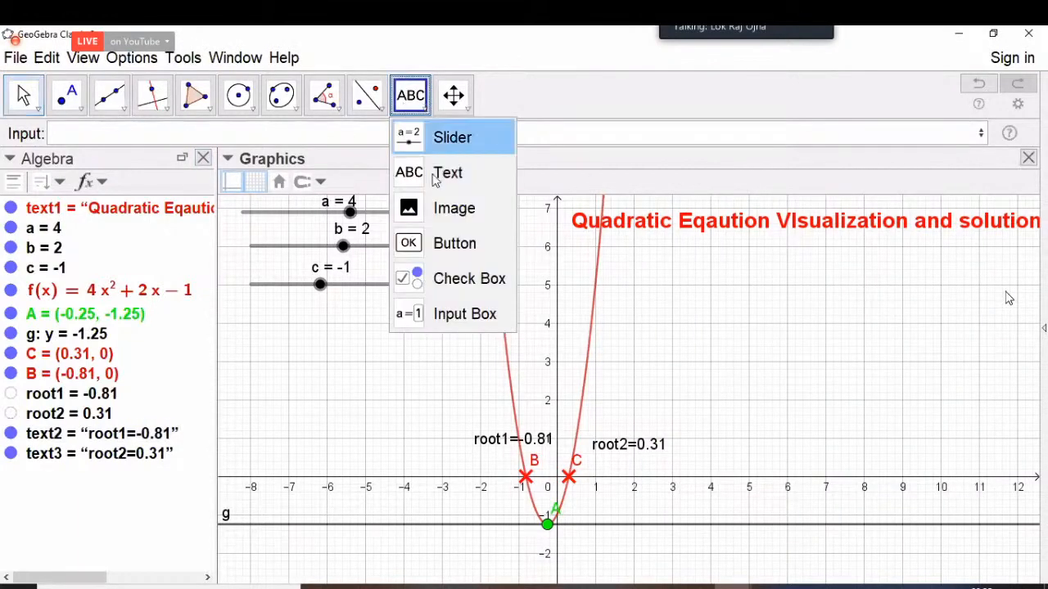
click(734, 312)
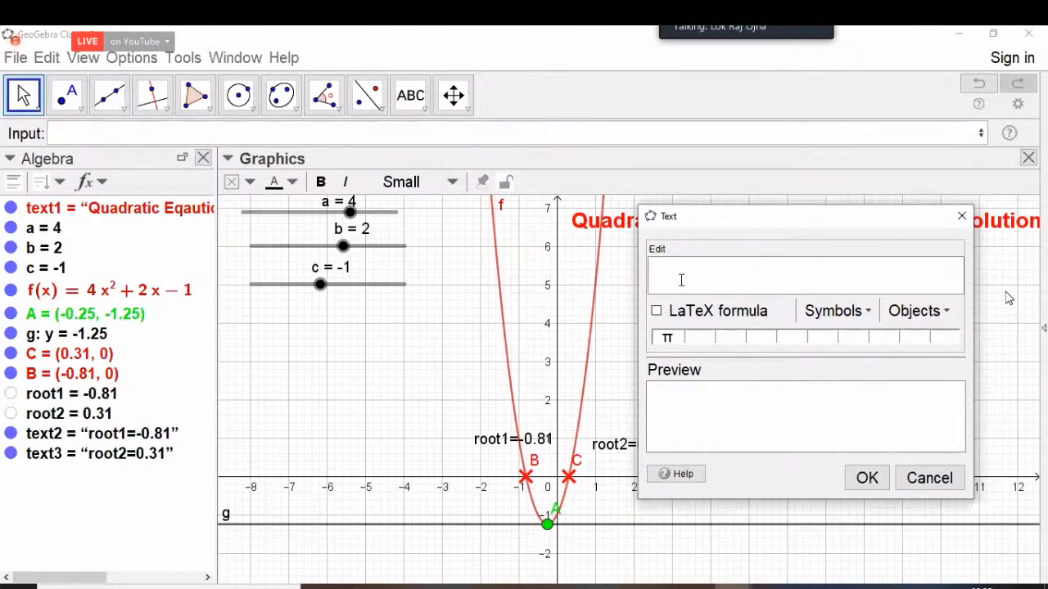
text(The roots of the )
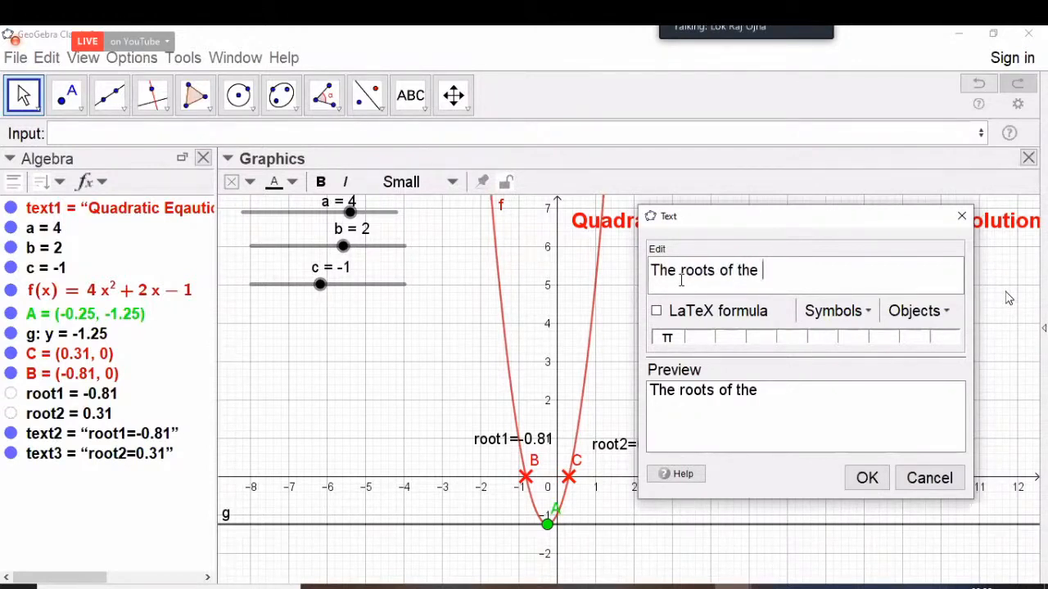
text(p)
key(BackSpace)
text(quadrat)
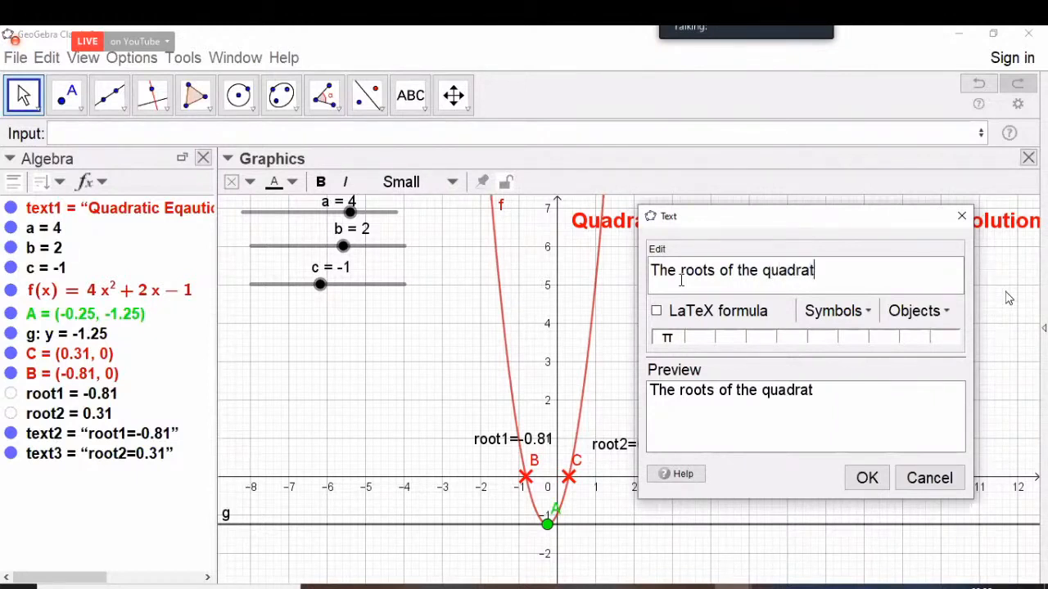
key(BackSpace)
key(BackSpace)
key(BackSpace)
key(BackSpace)
key(BackSpace)
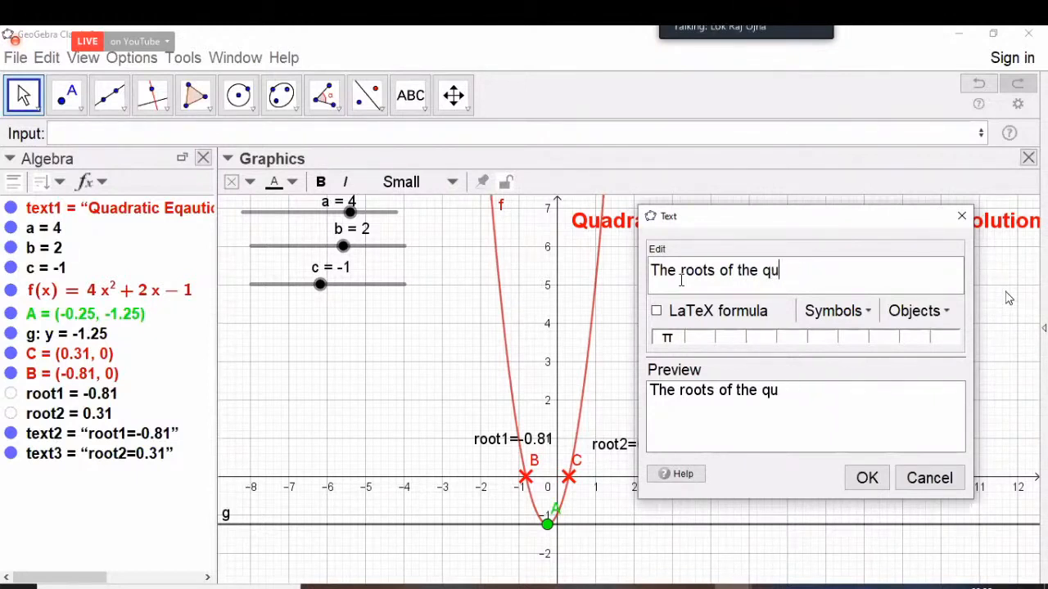
key(BackSpace)
key(BackSpace)
text(funct)
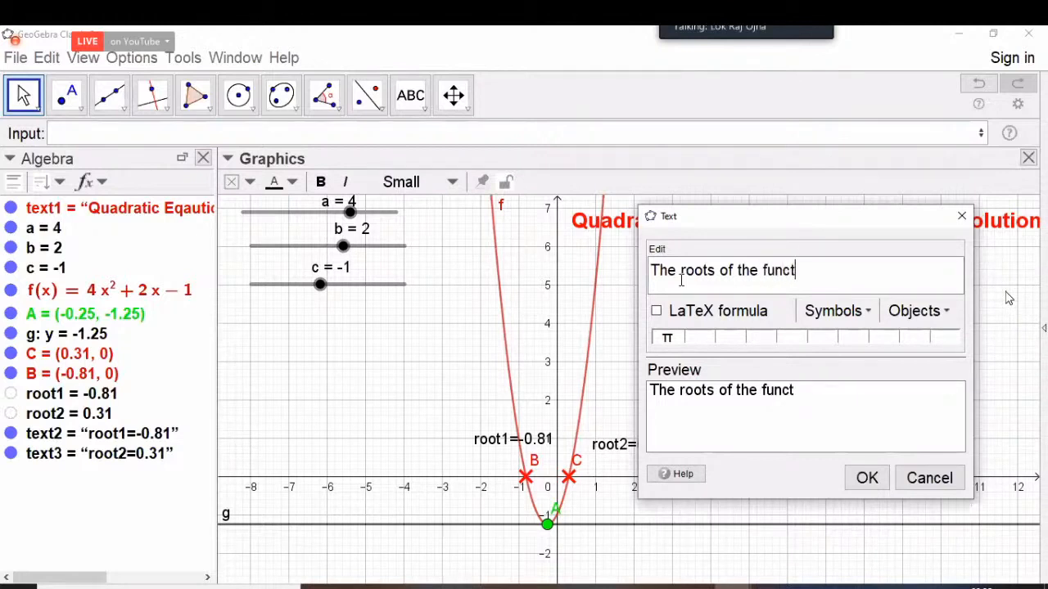
text(ion f(x)
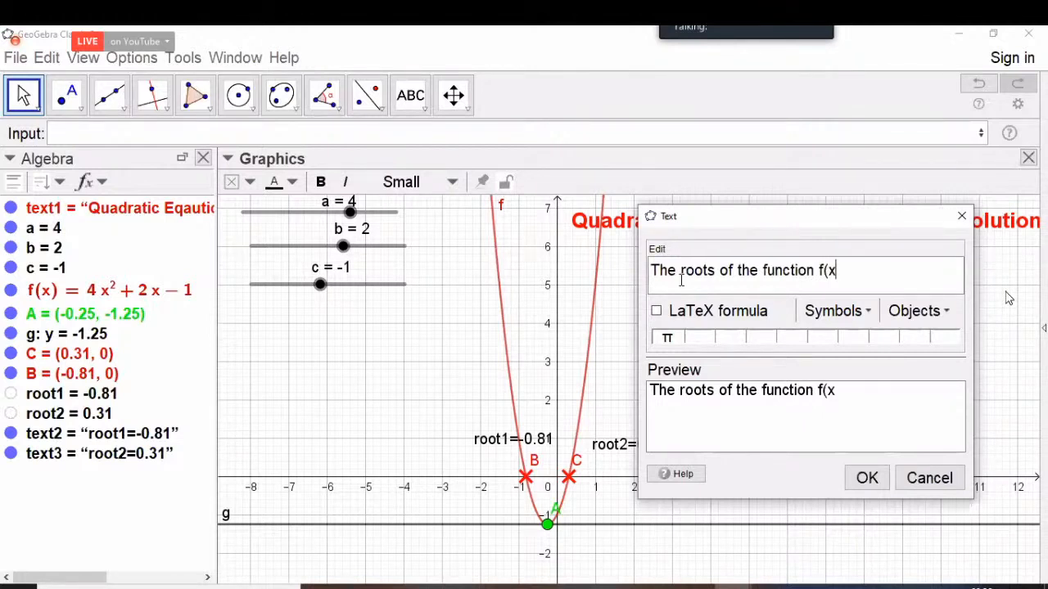
text()=)
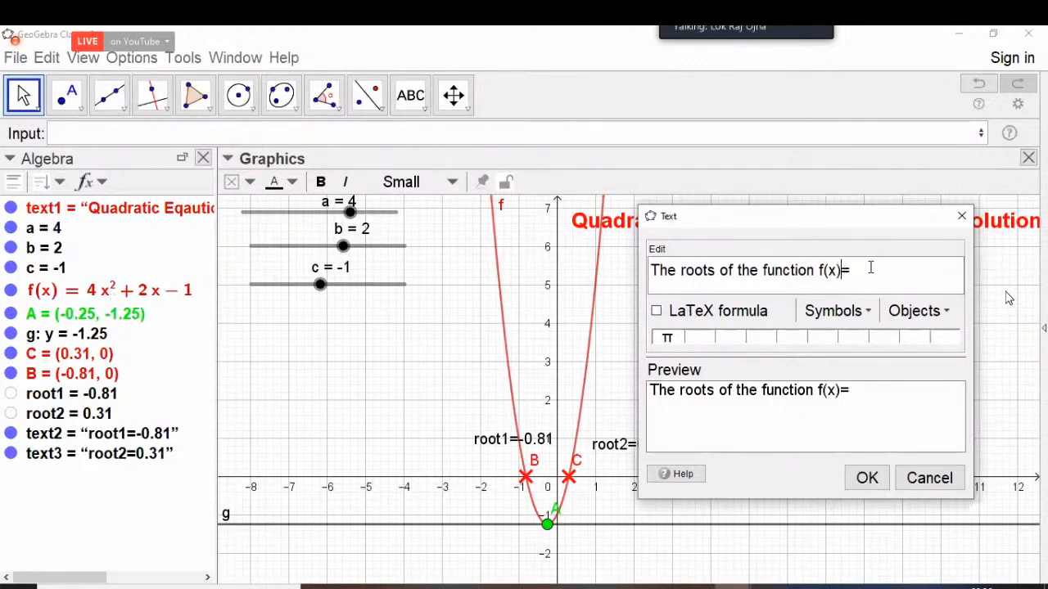
Step: Insert the live function f after the equals sign, append "are", confirm the text and place it fully in view beneath the title
click(129, 300)
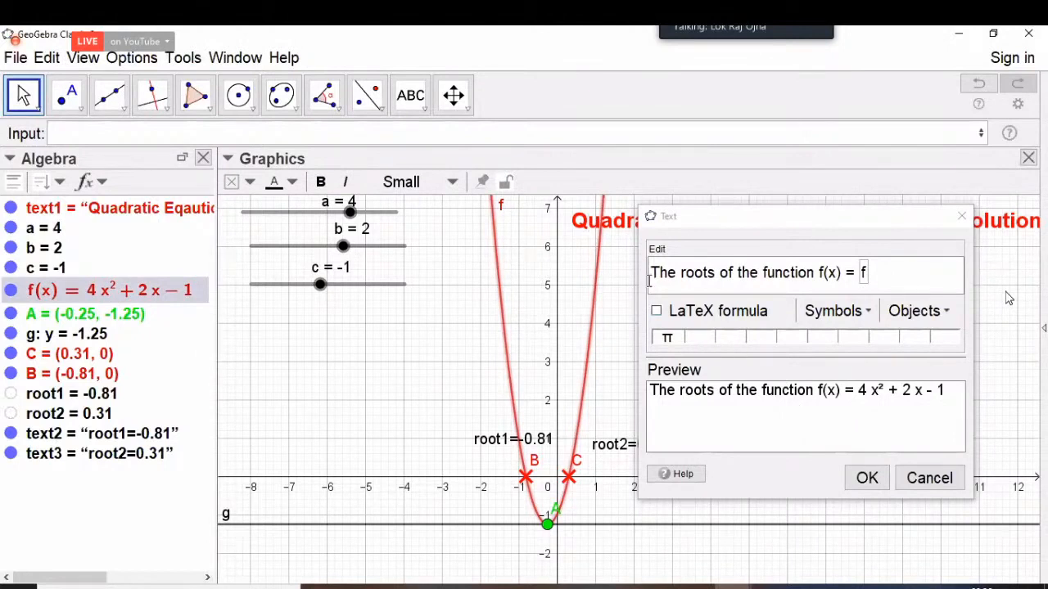
click(715, 227)
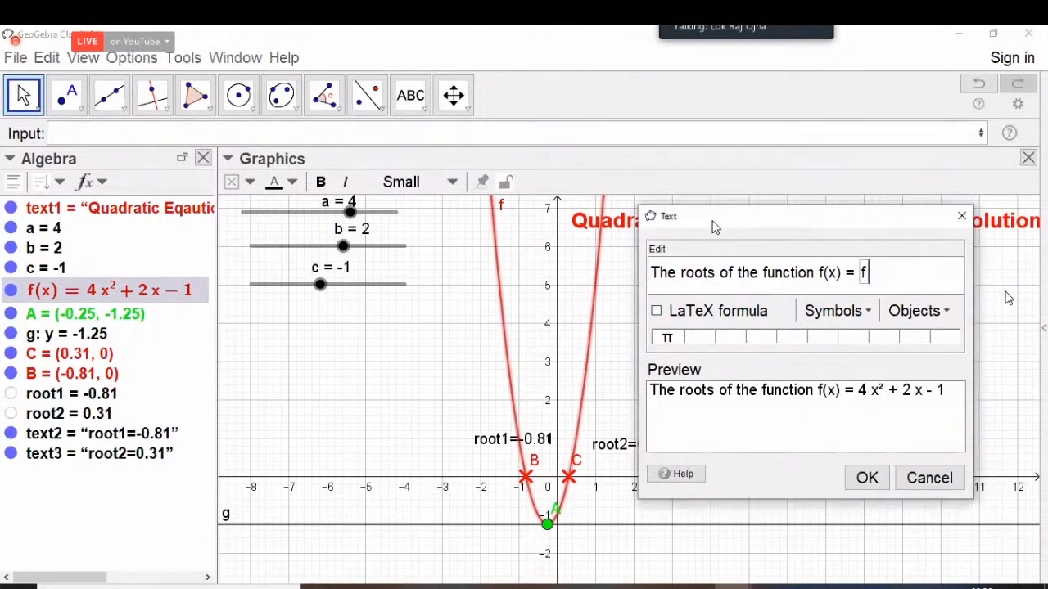
drag(716, 227, 592, 229)
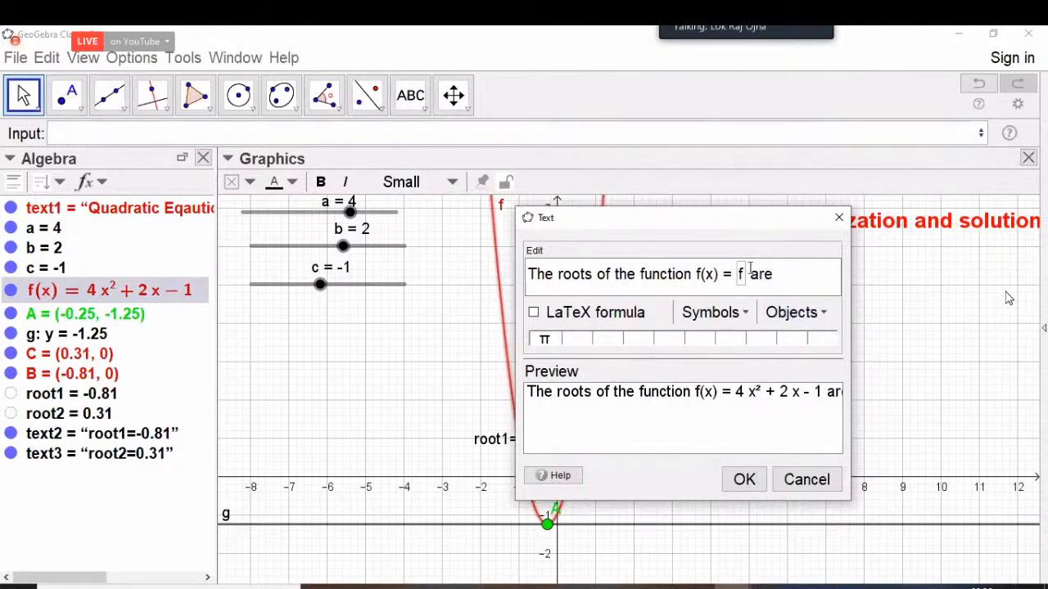
click(745, 481)
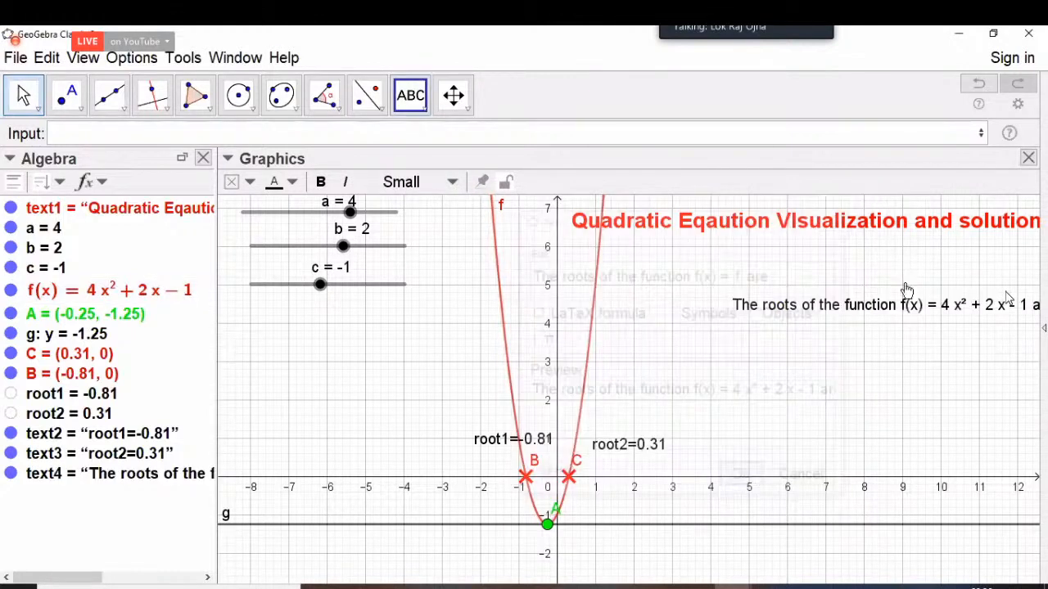
drag(886, 308, 790, 298)
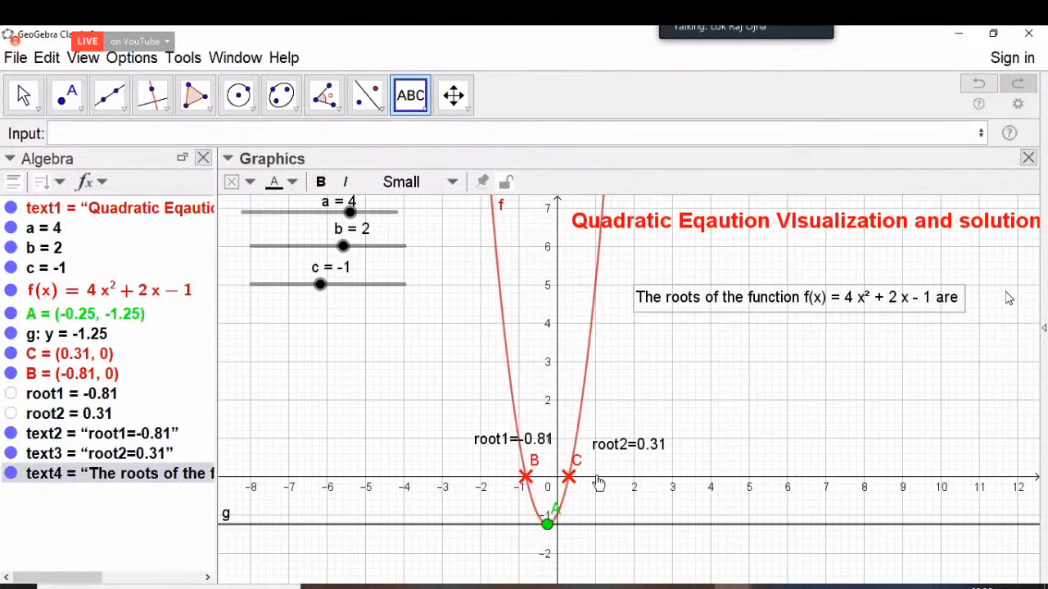
Step: Add a text below the roots sentence reading "x1=" with live root1, followed by " and x2=" with live root2
click(511, 436)
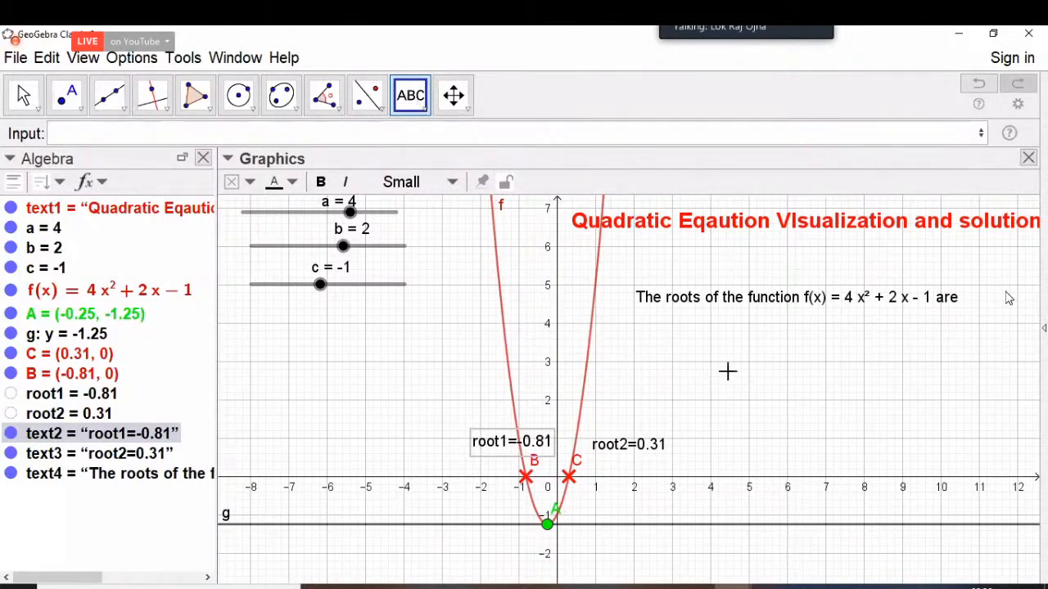
click(848, 340)
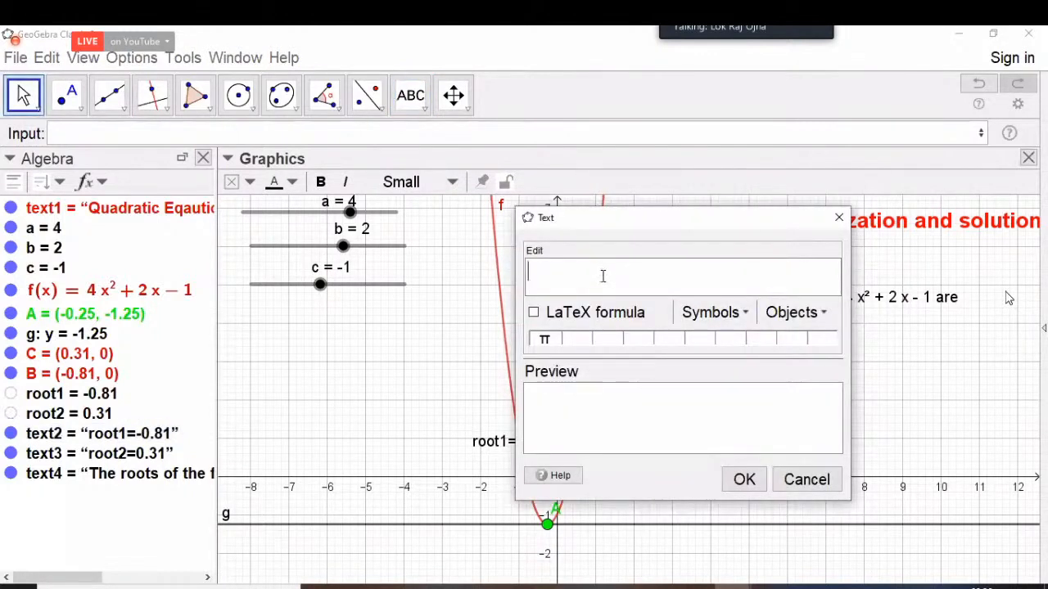
text(x1=)
click(97, 397)
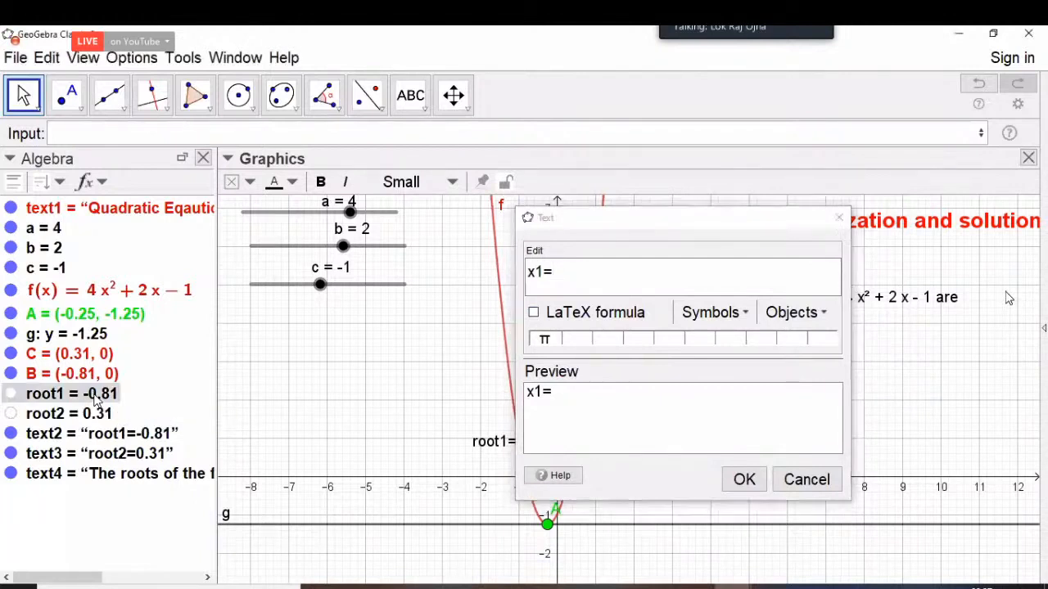
click(618, 284)
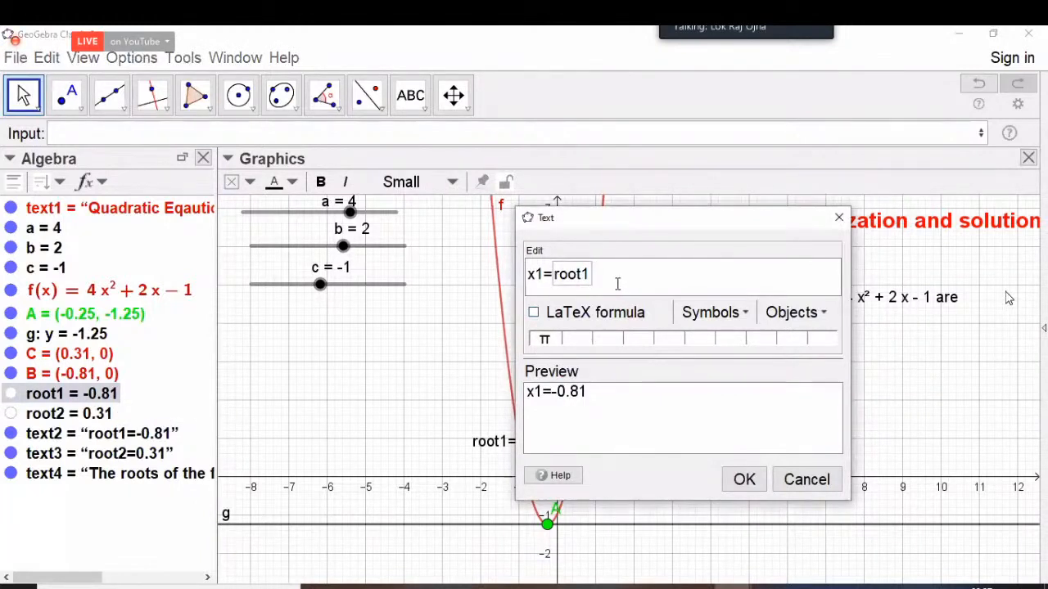
text(and x2=)
click(70, 413)
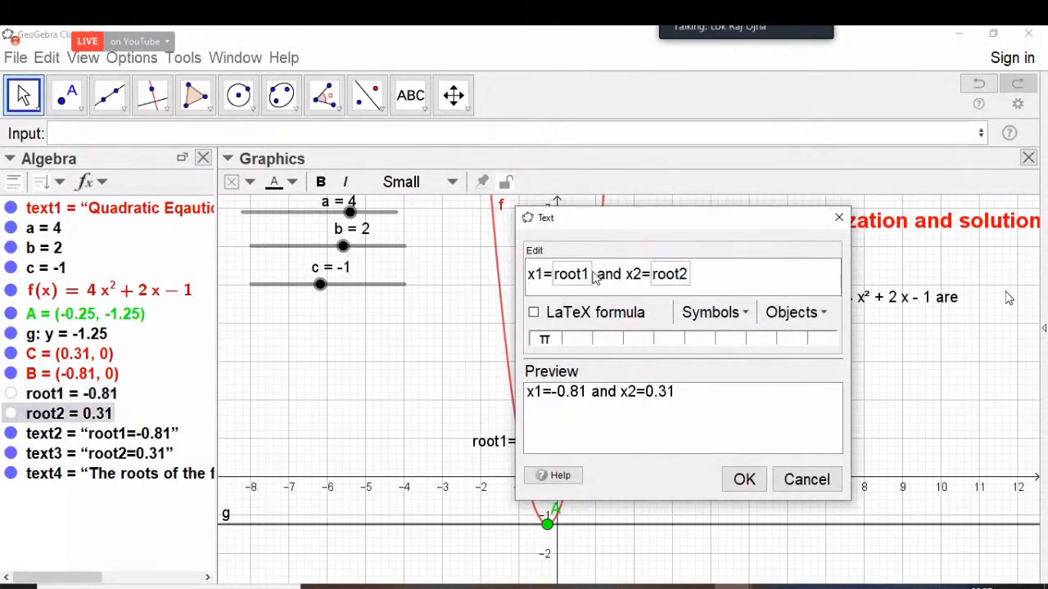
click(744, 481)
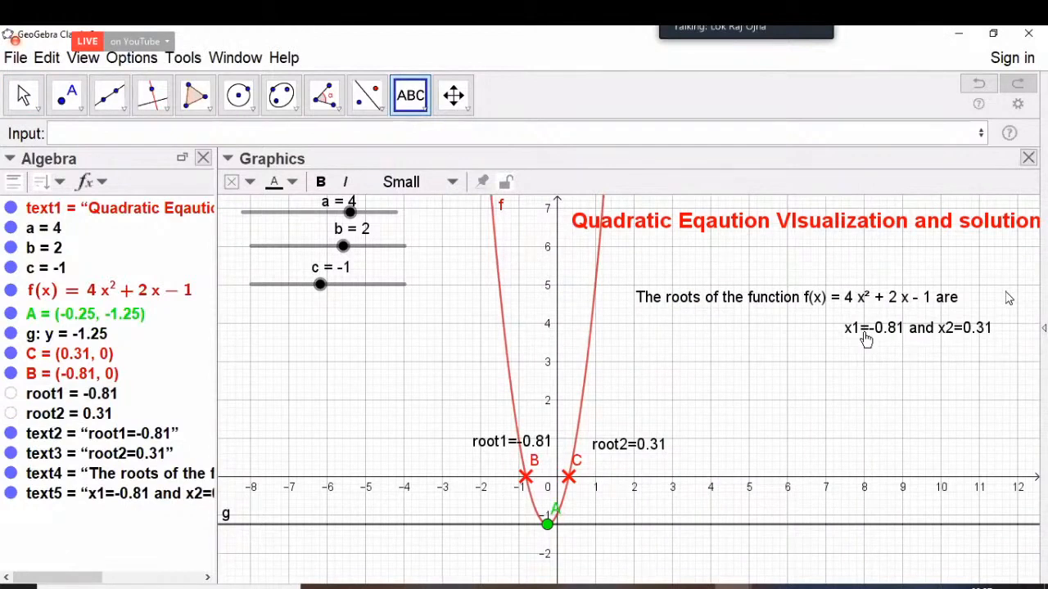
Step: Move the roots sentence and the x1/x2 text down beside the parabola, just above the x-axis, and leave the Text tool
drag(795, 296, 823, 407)
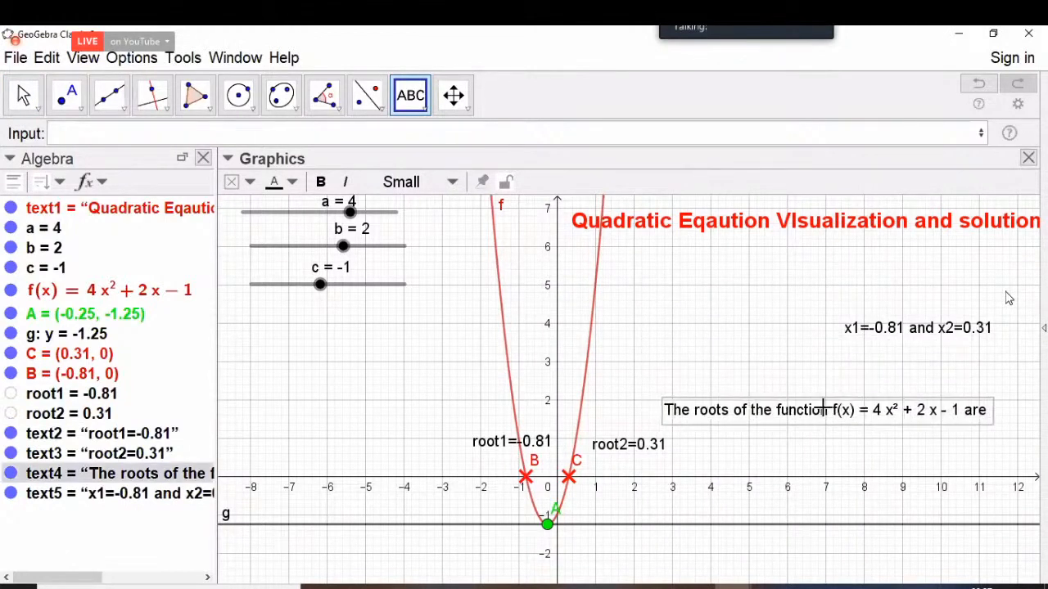
drag(894, 335, 884, 465)
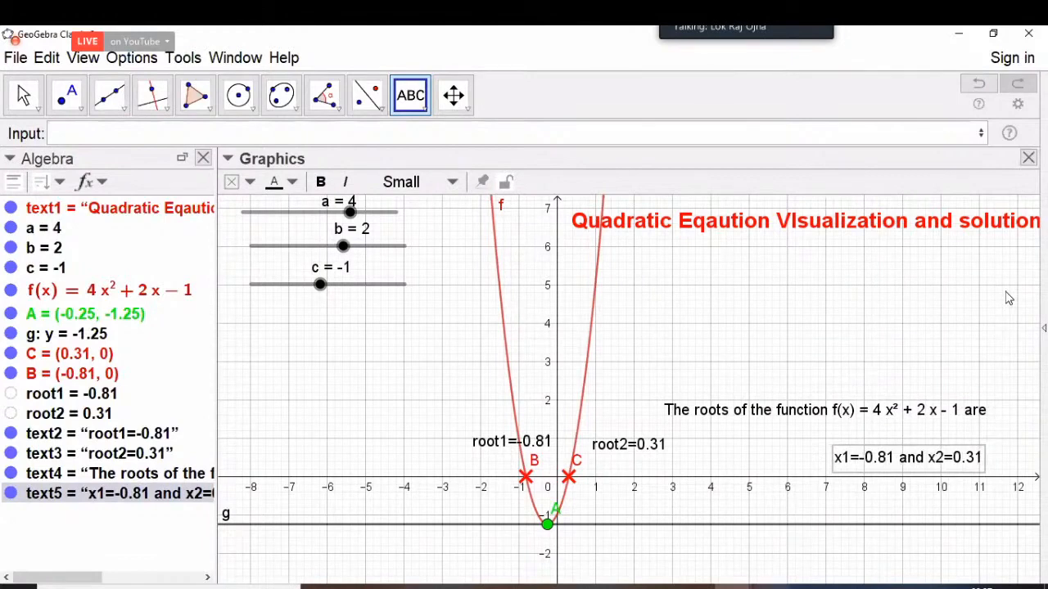
key(Escape)
Step: Vary the sliders to test the live root texts, finishing at c = -3, b = 0 and a = 1
mouse_move(320, 315)
mouse_down()
mouse_move(303, 314)
mouse_move(330, 323)
mouse_move(307, 328)
mouse_up()
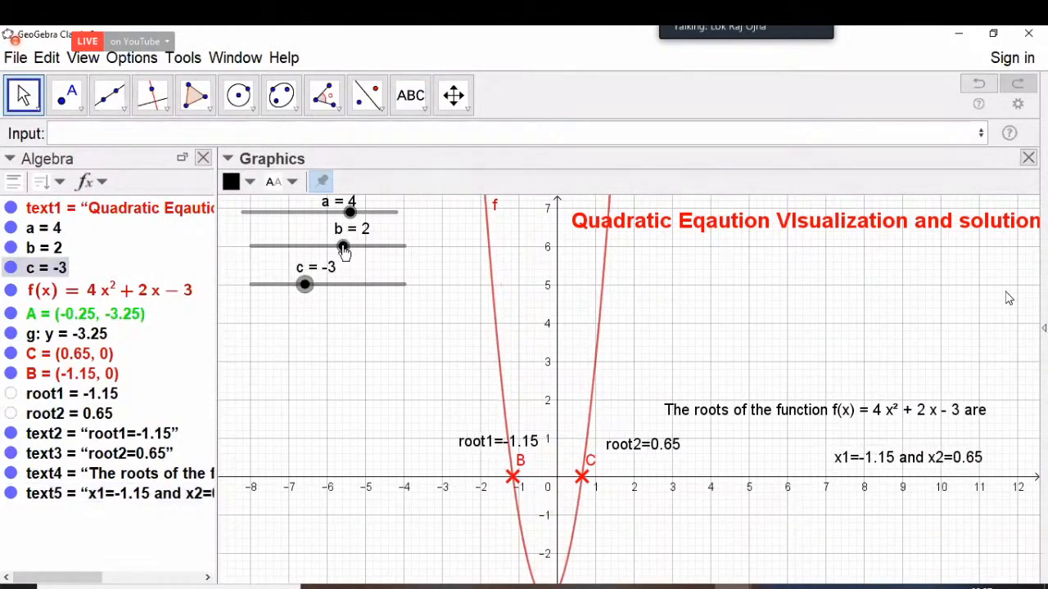
drag(344, 246, 251, 245)
drag(381, 247, 328, 245)
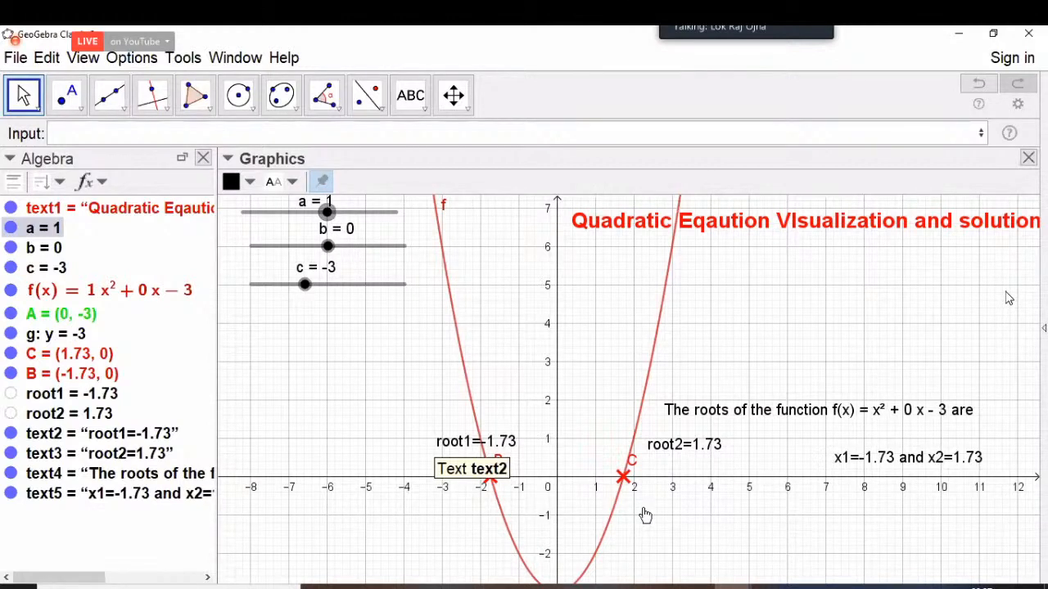
Step: Bring the roots sentence and the x1/x2 text closer together above the x-axis, shifting both slightly right
click(743, 420)
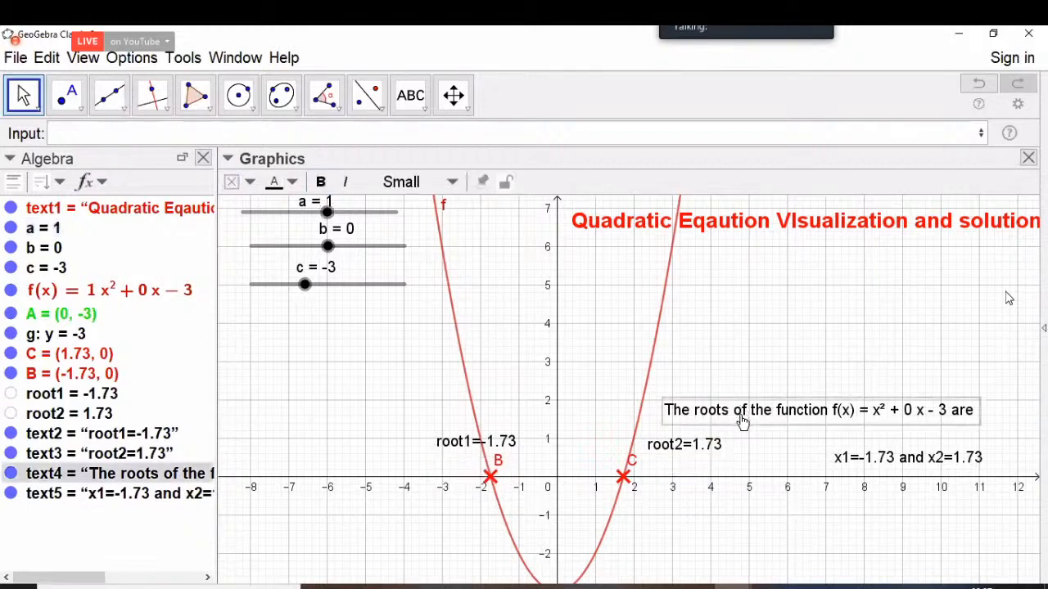
drag(743, 420, 731, 424)
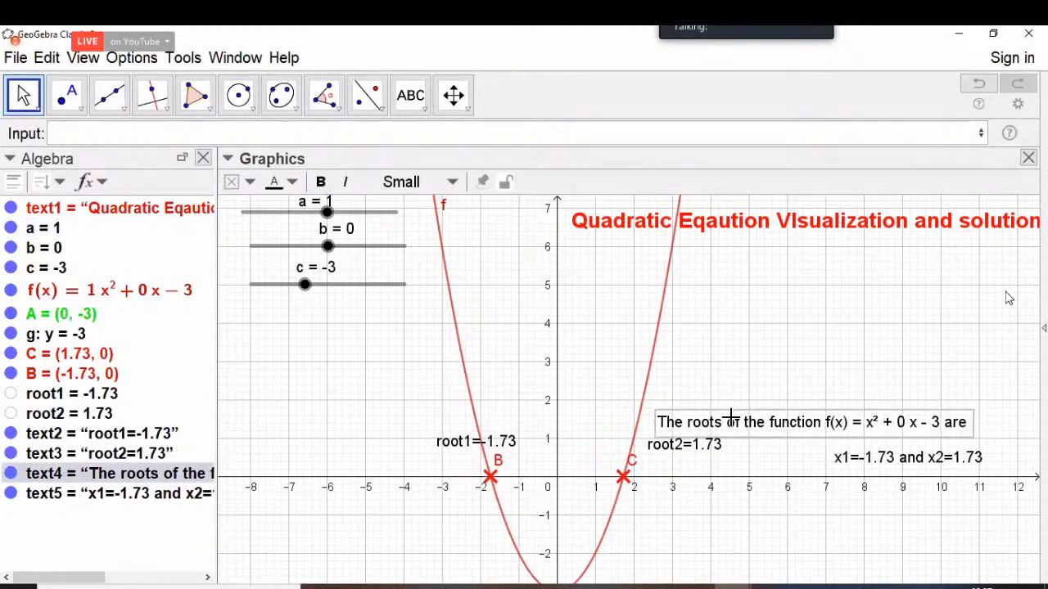
click(845, 460)
drag(824, 433, 833, 438)
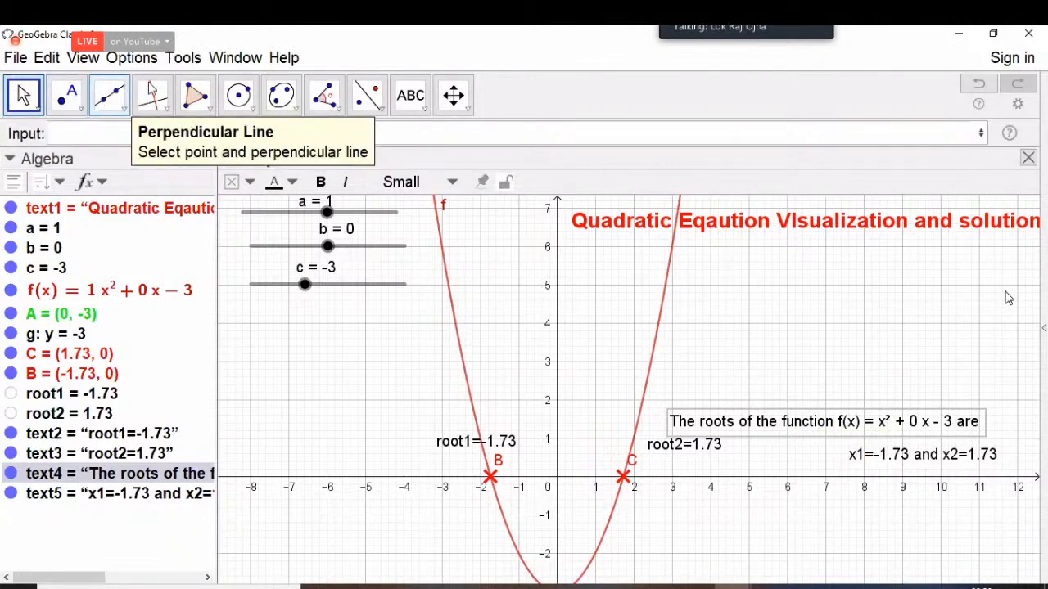
click(422, 111)
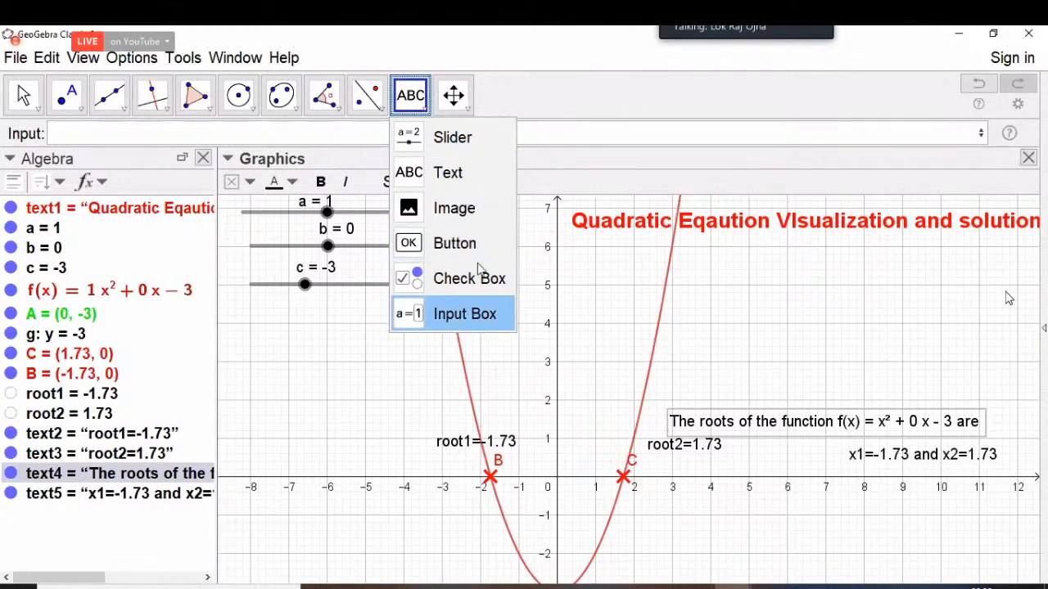
click(448, 173)
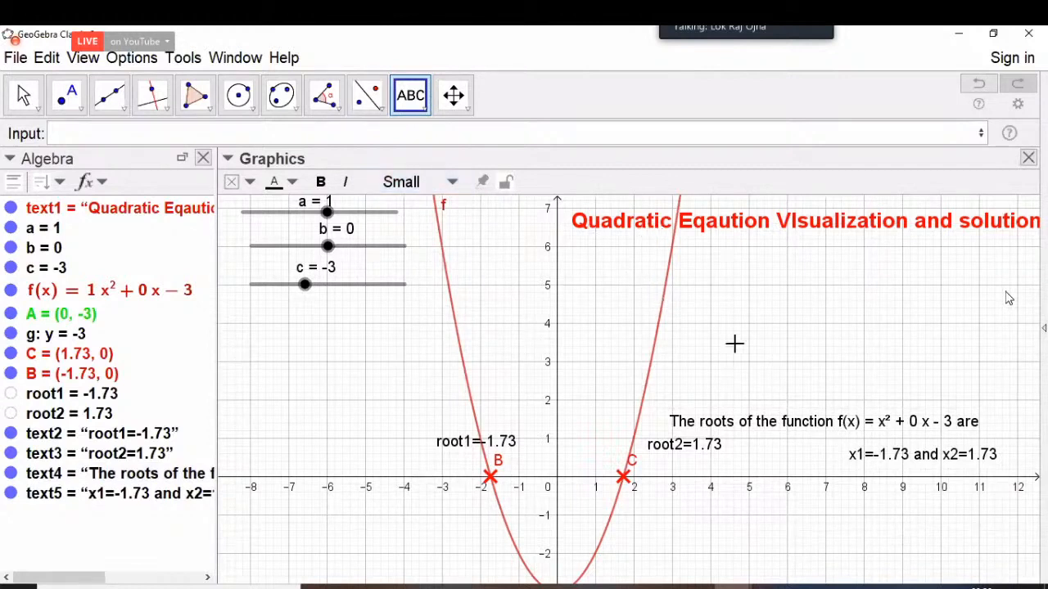
click(621, 309)
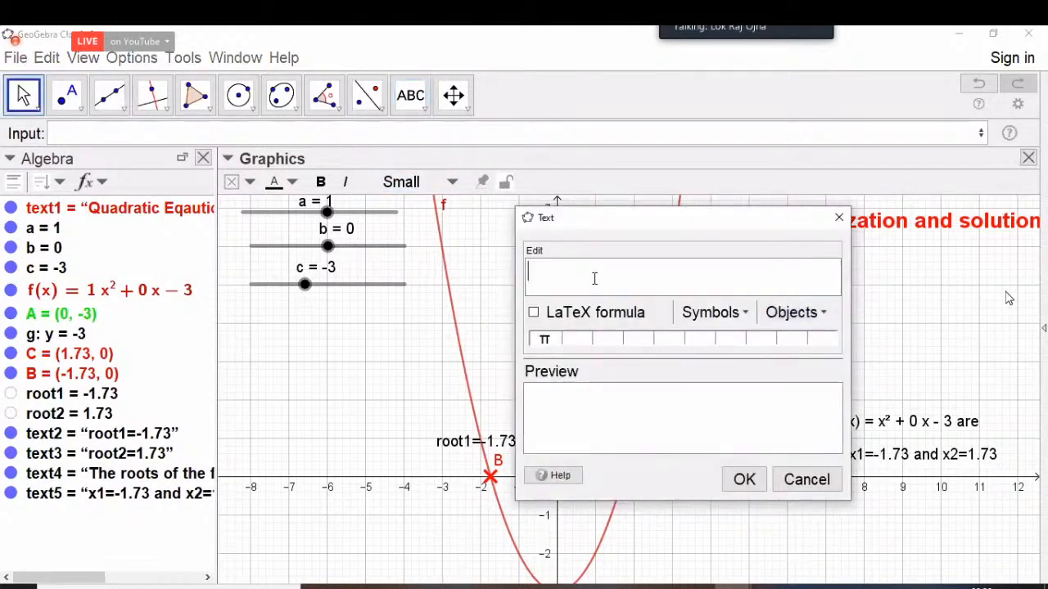
drag(615, 228, 586, 237)
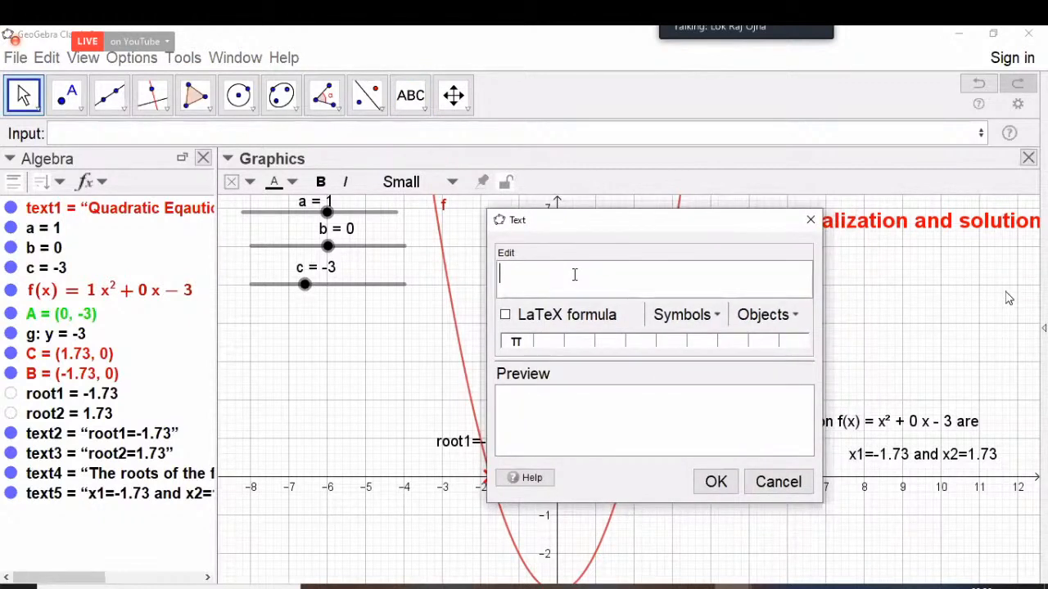
text(The roo)
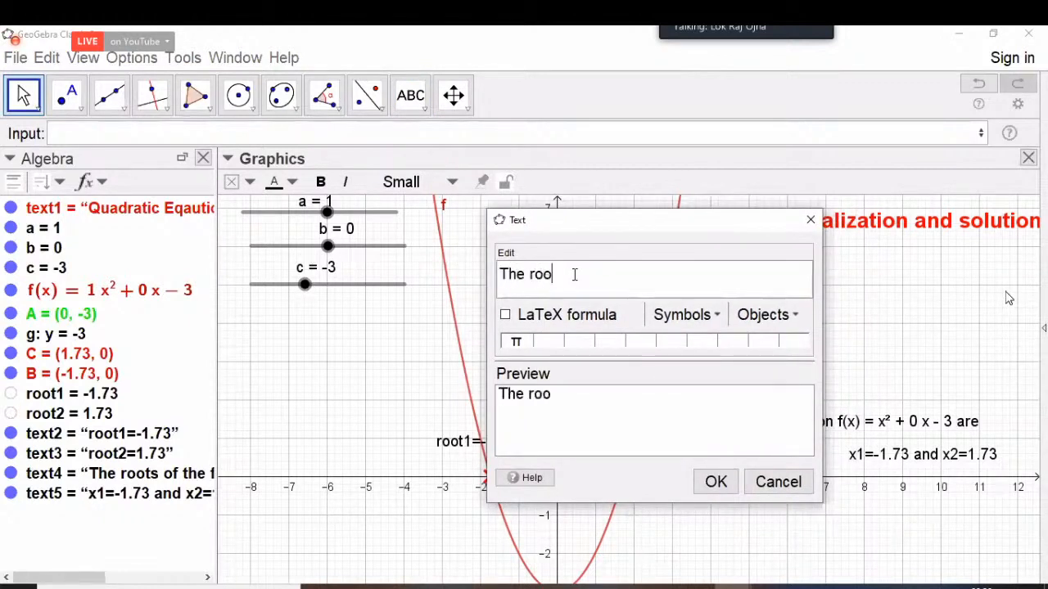
text(ts sof th)
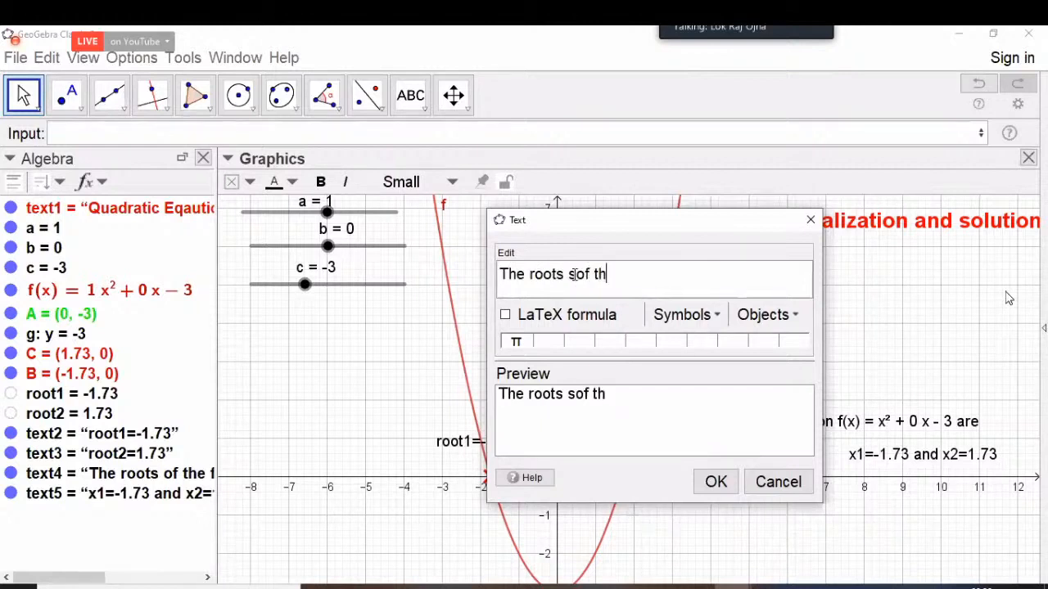
text(e f)
text(unction)
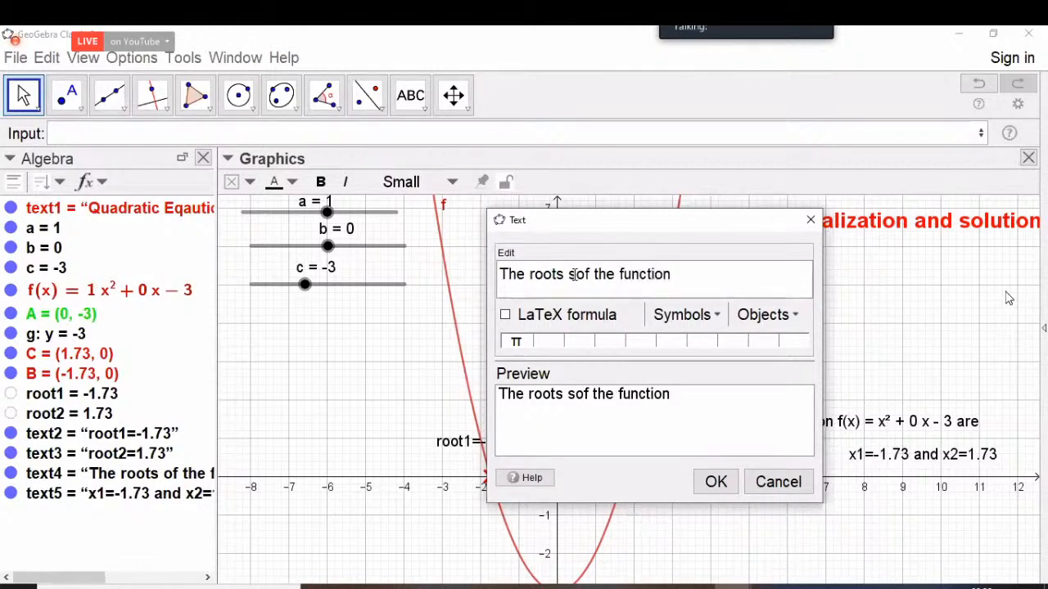
text( f(x) =)
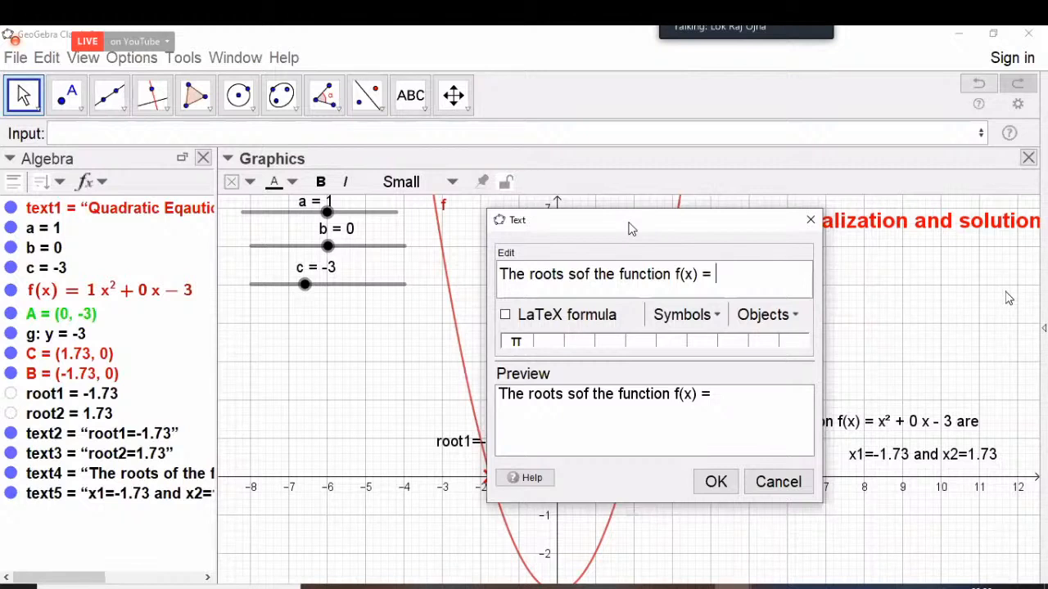
drag(629, 223, 601, 226)
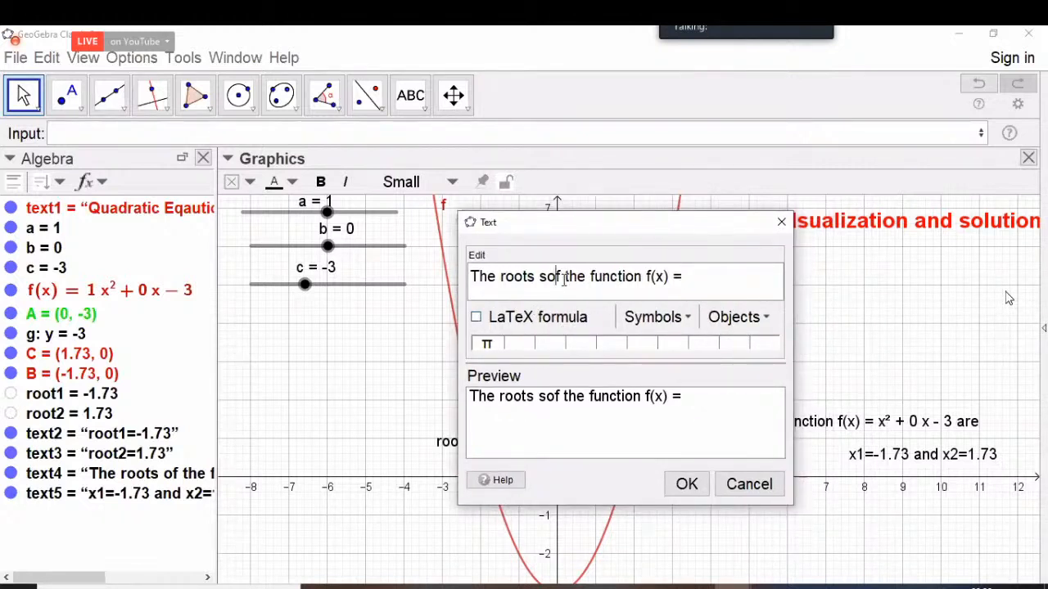
key(BackSpace)
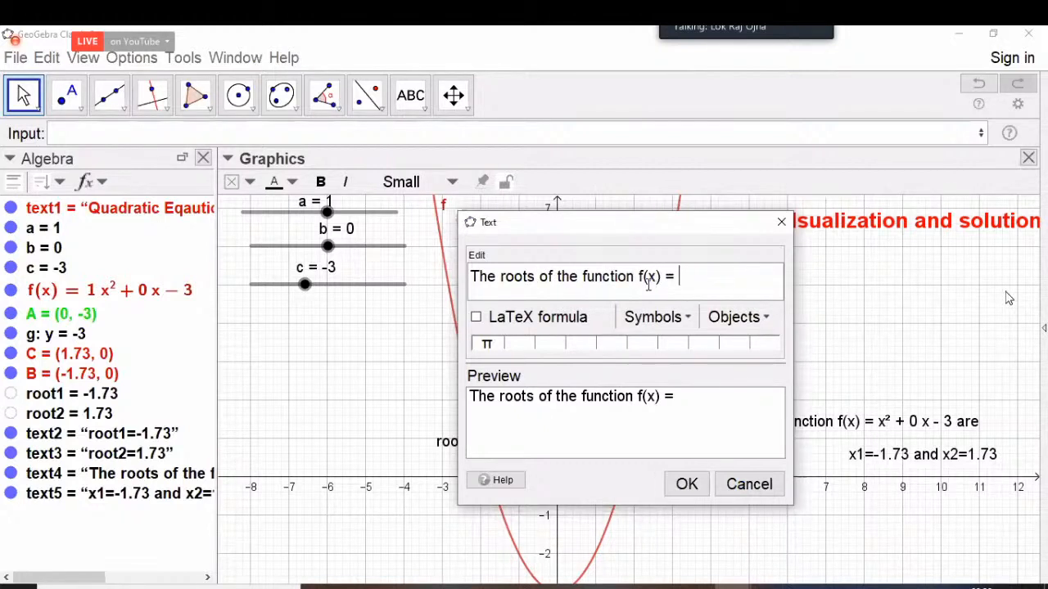
click(766, 319)
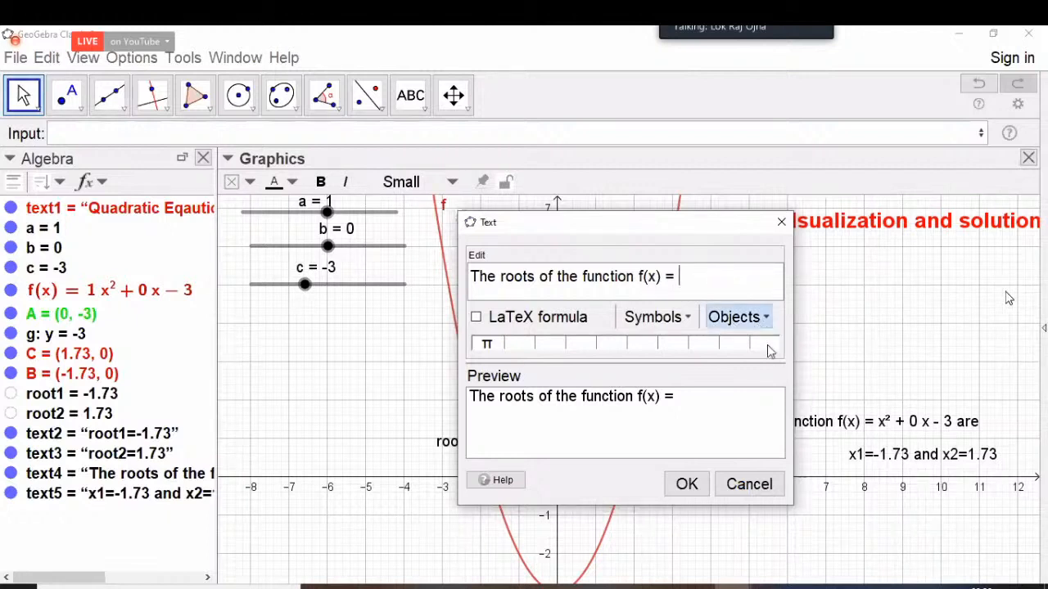
scroll(768, 439, down, 2)
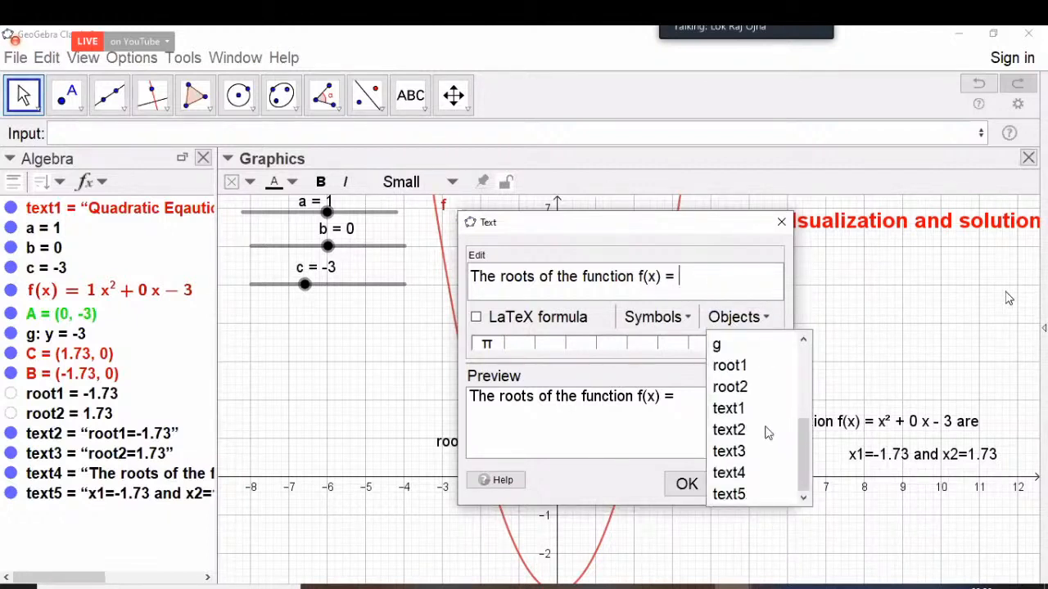
scroll(758, 420, up, 4)
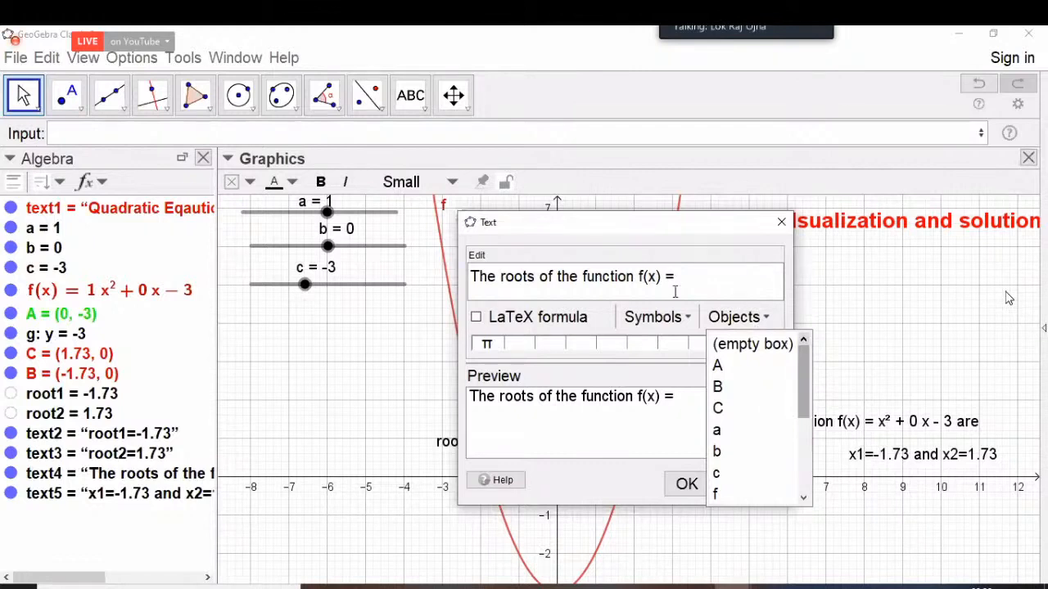
click(706, 277)
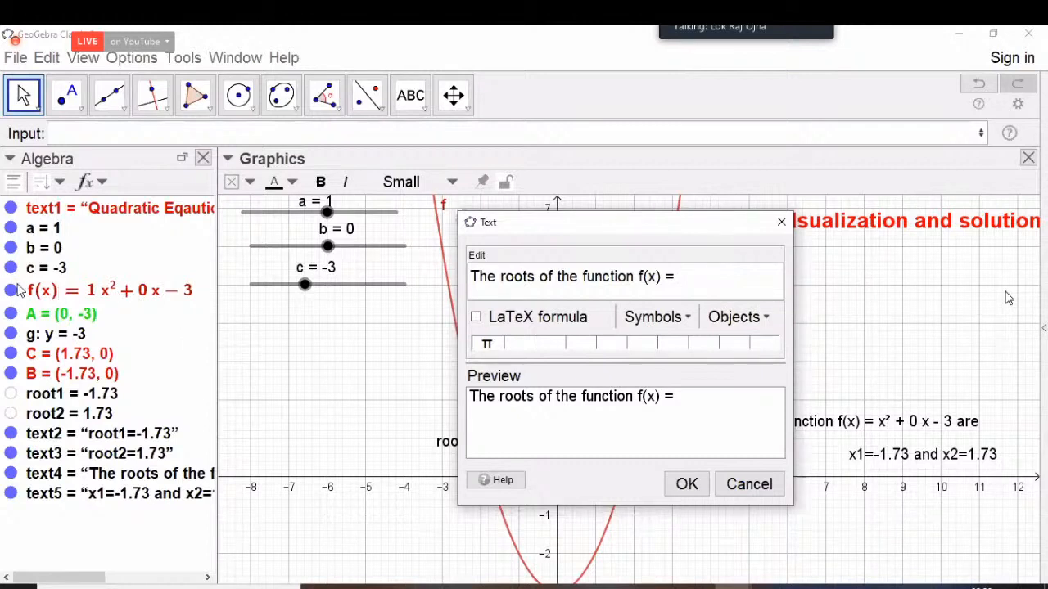
click(131, 294)
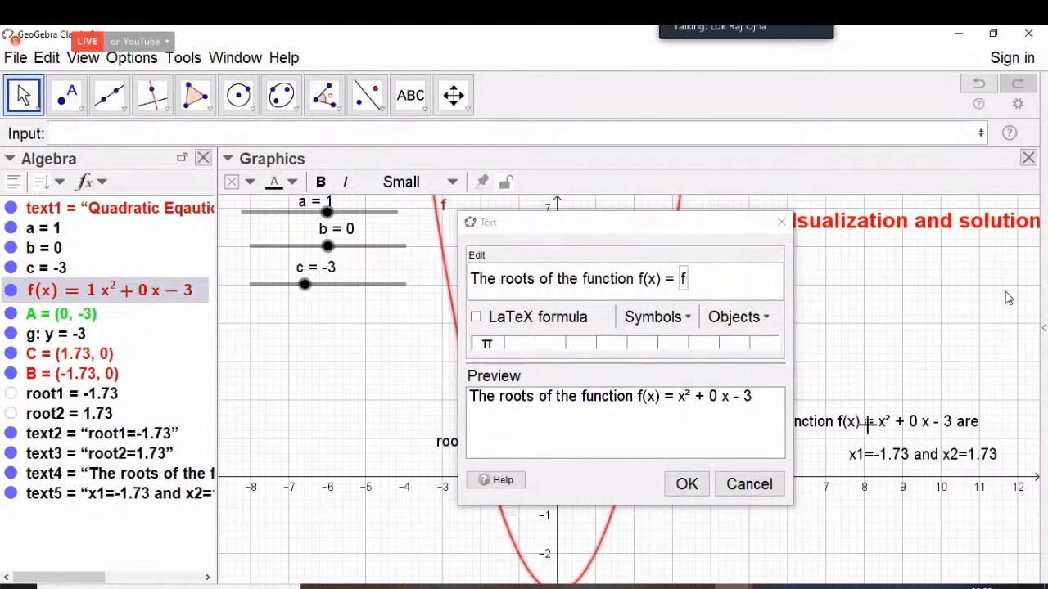
click(781, 223)
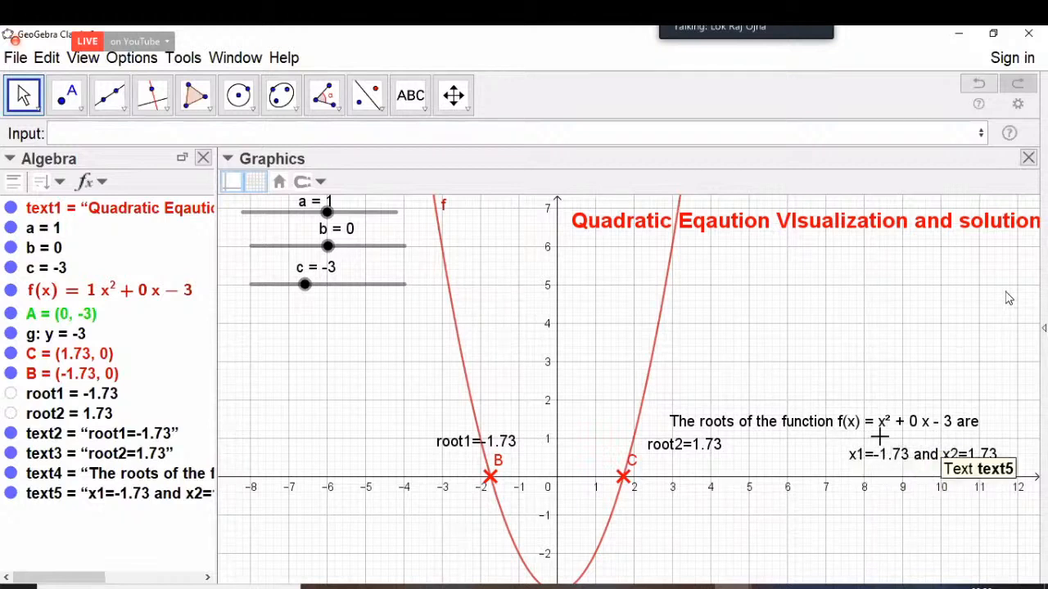
Step: Shift the roots sentence and the x1/x2 text further right, away from the root2 text
click(830, 419)
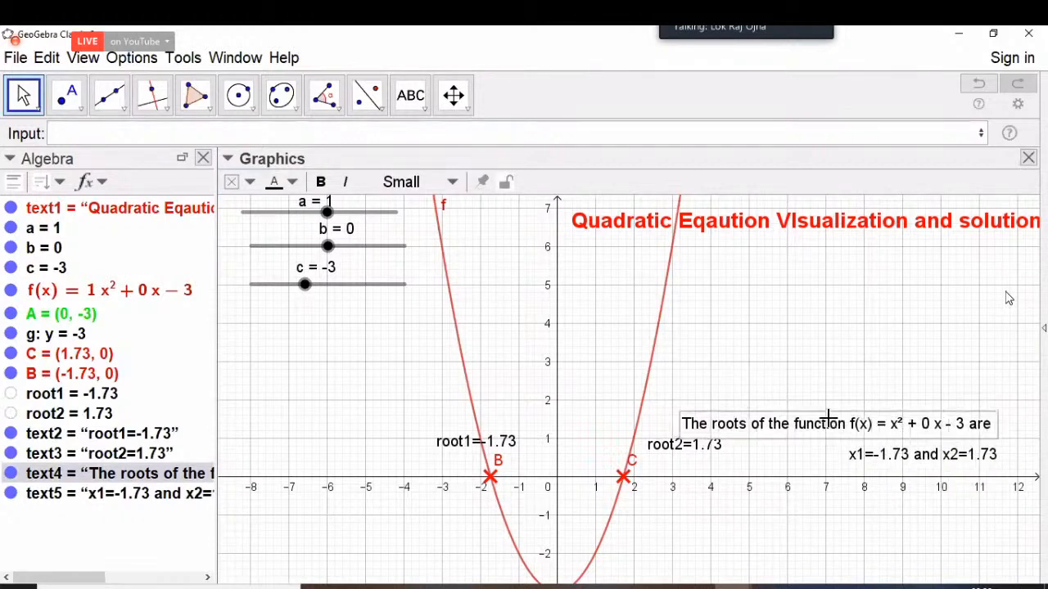
drag(914, 466, 932, 464)
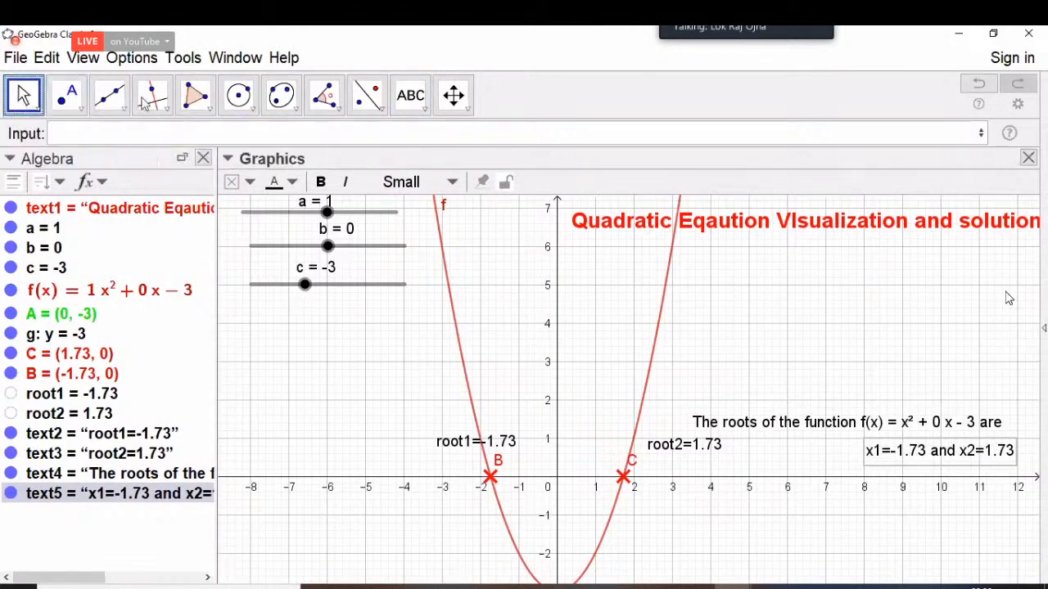
click(423, 113)
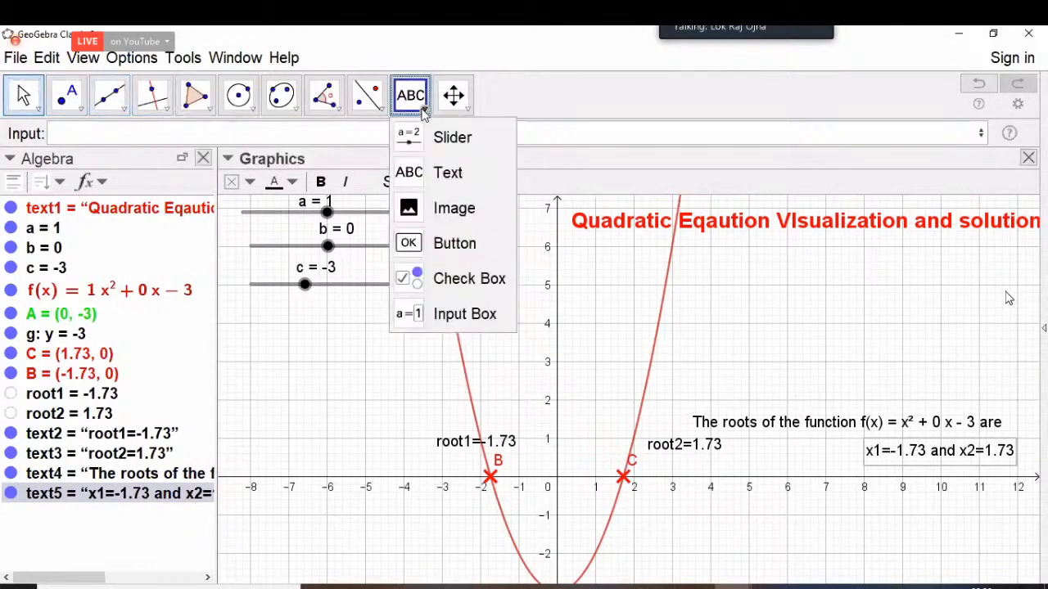
click(422, 175)
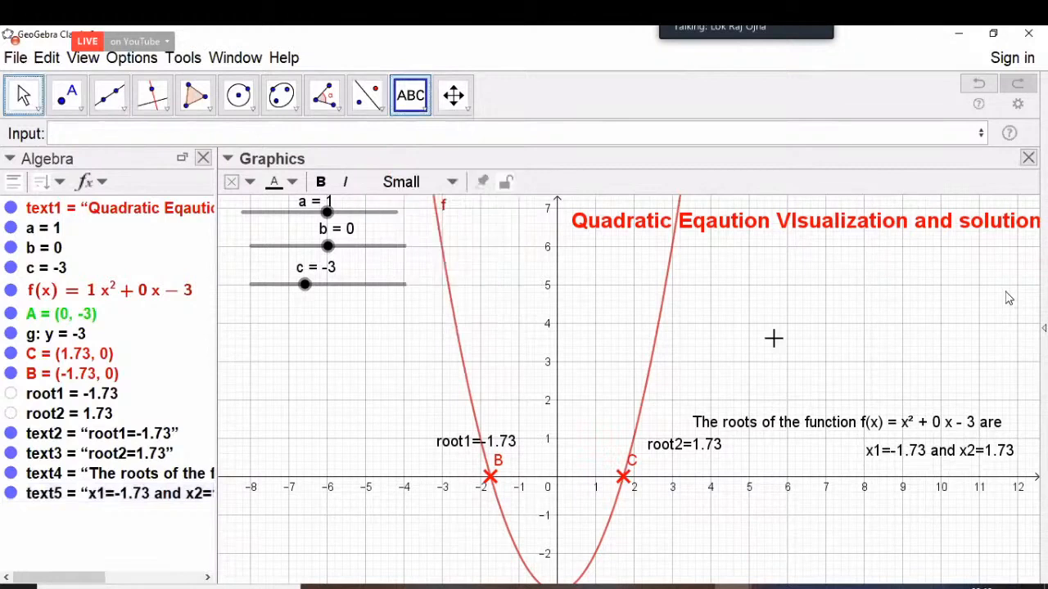
click(719, 274)
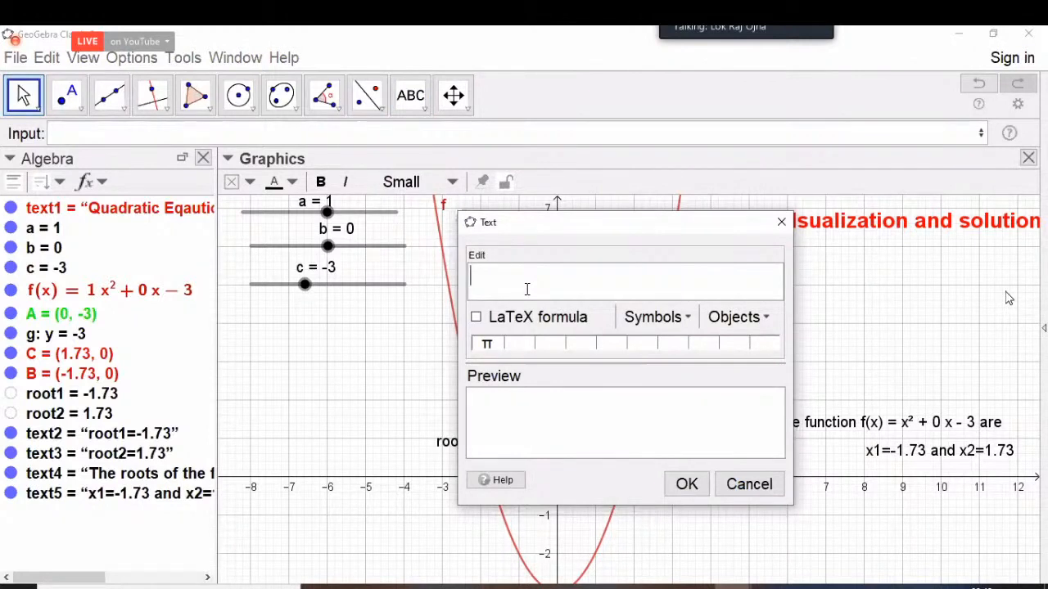
text(x1=)
click(769, 328)
scroll(764, 421, down, 3)
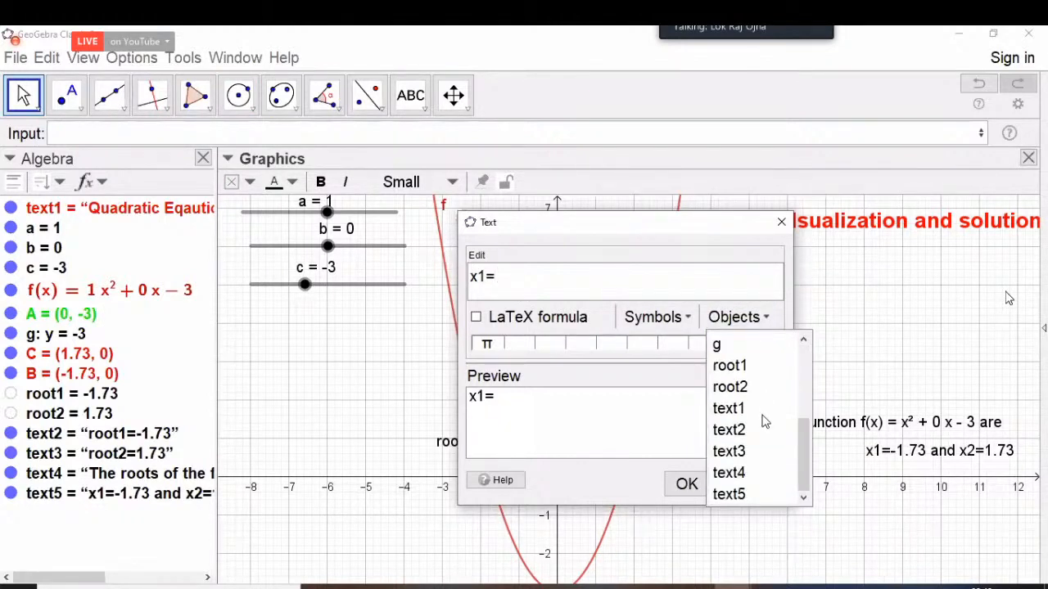
scroll(763, 421, up, 3)
scroll(764, 421, down, 3)
scroll(764, 421, up, 3)
scroll(758, 409, down, 3)
click(737, 370)
key(BackSpace)
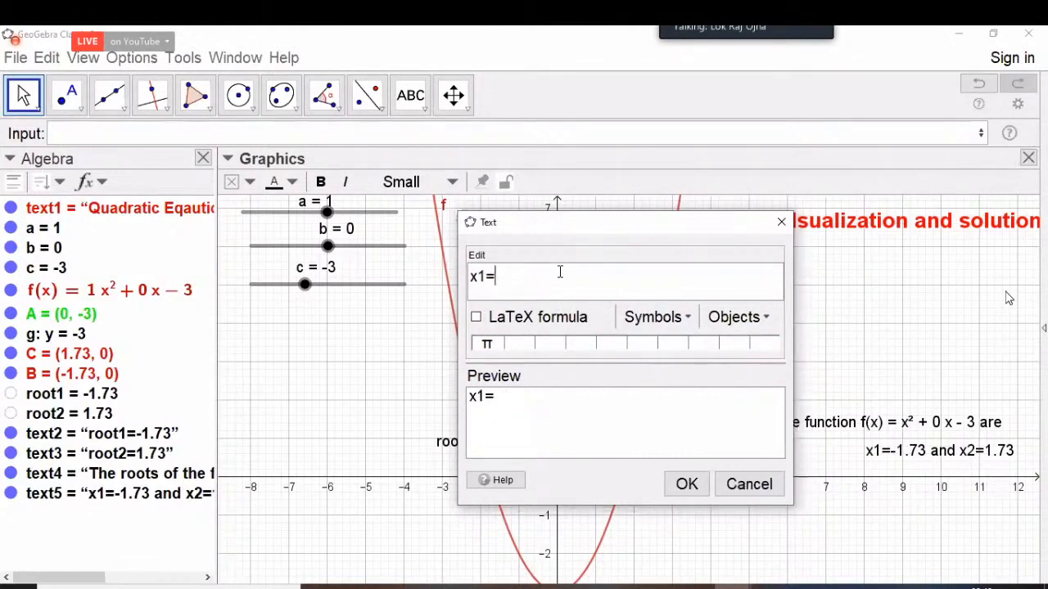
click(61, 397)
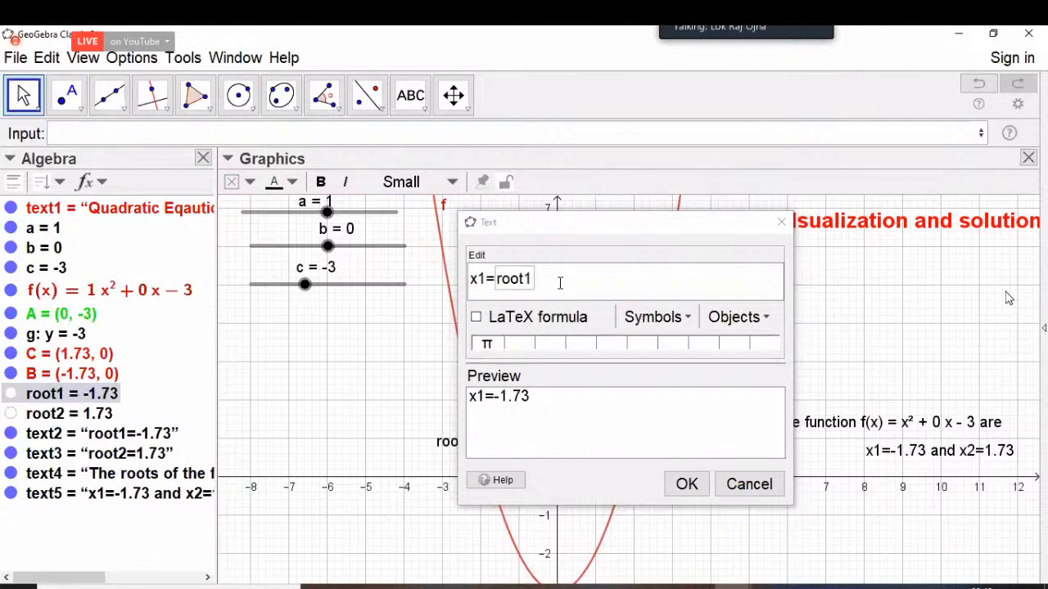
text(and)
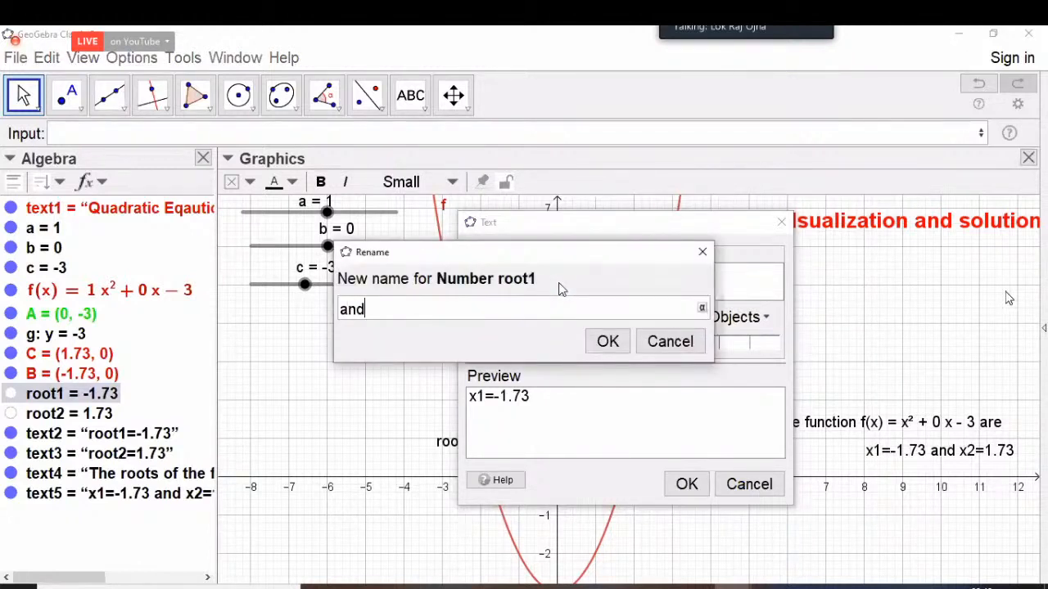
click(703, 253)
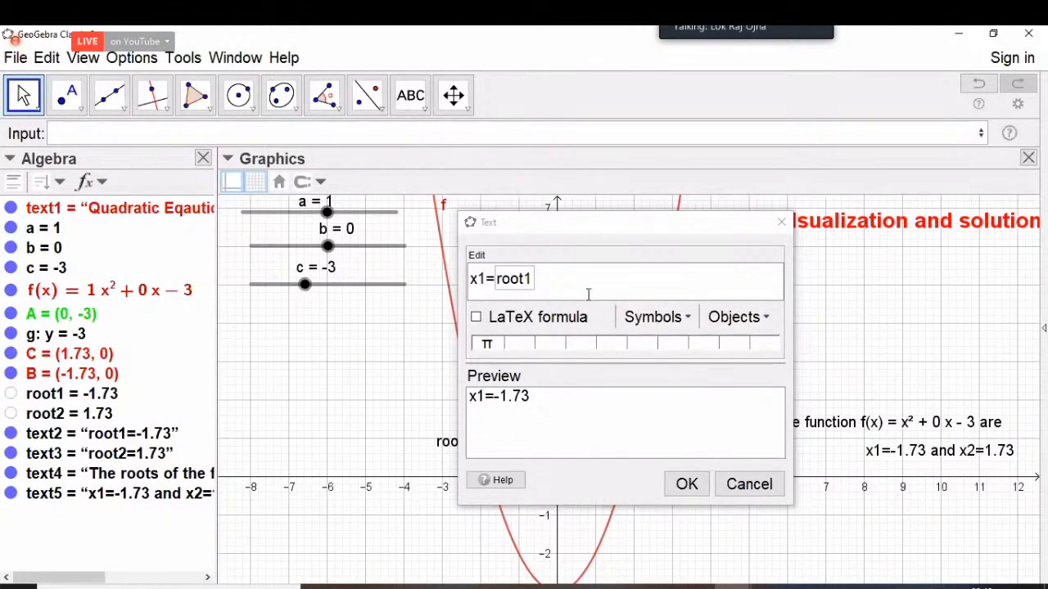
text(and )
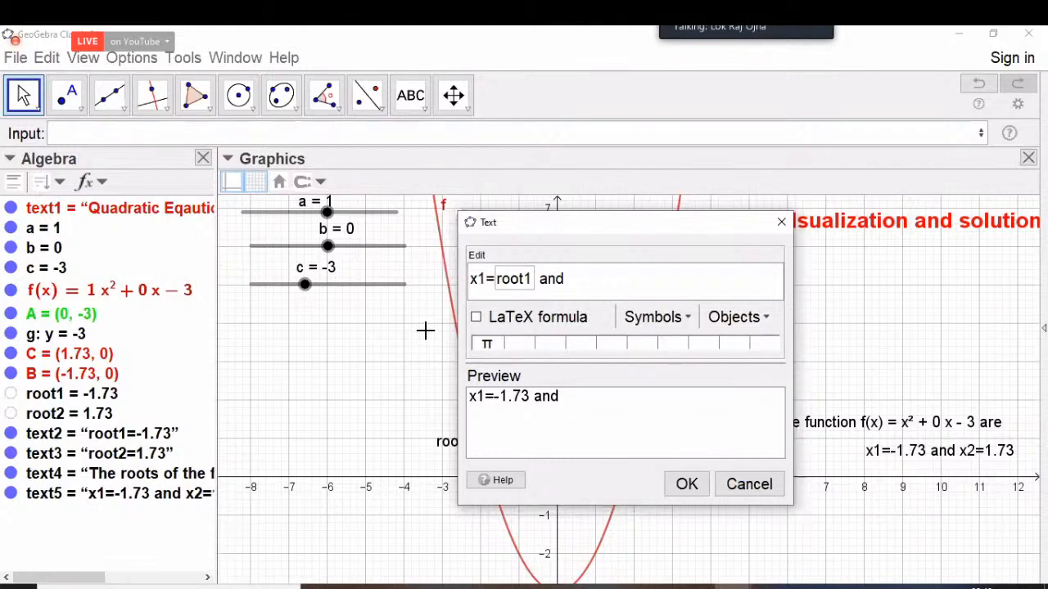
text(x2 =)
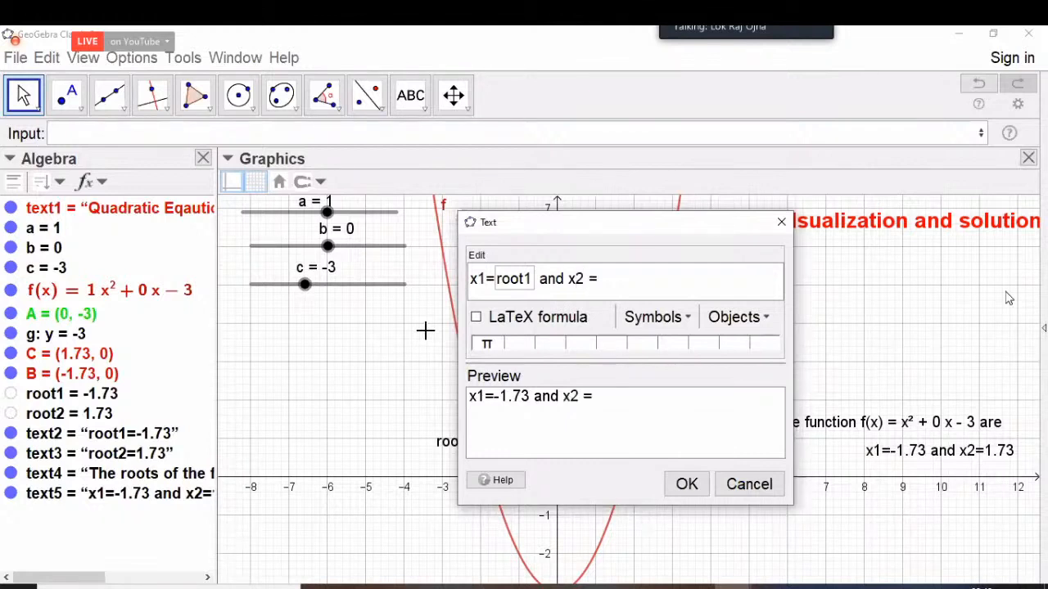
click(80, 421)
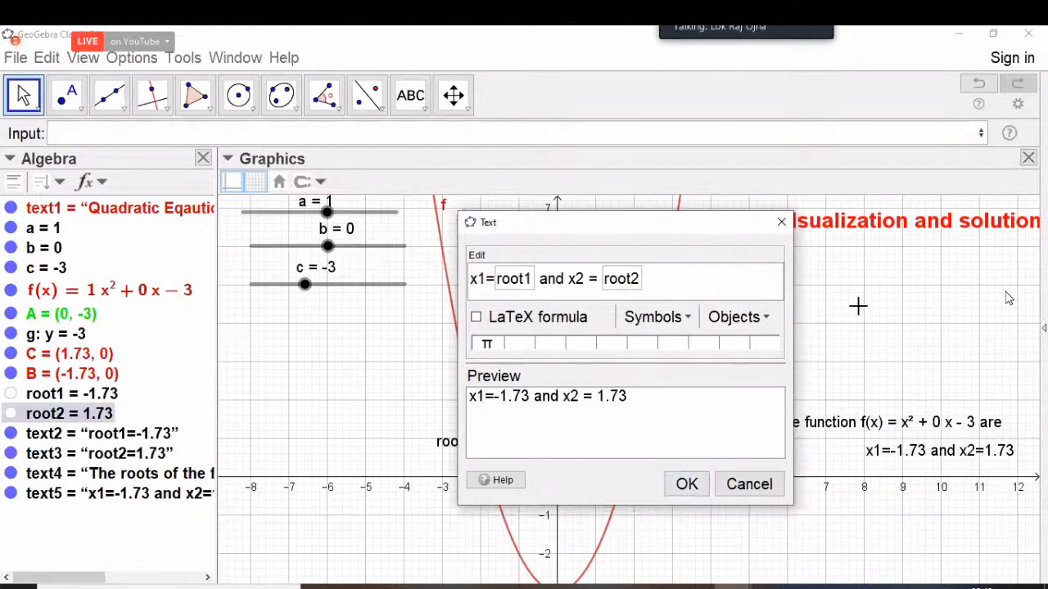
click(782, 222)
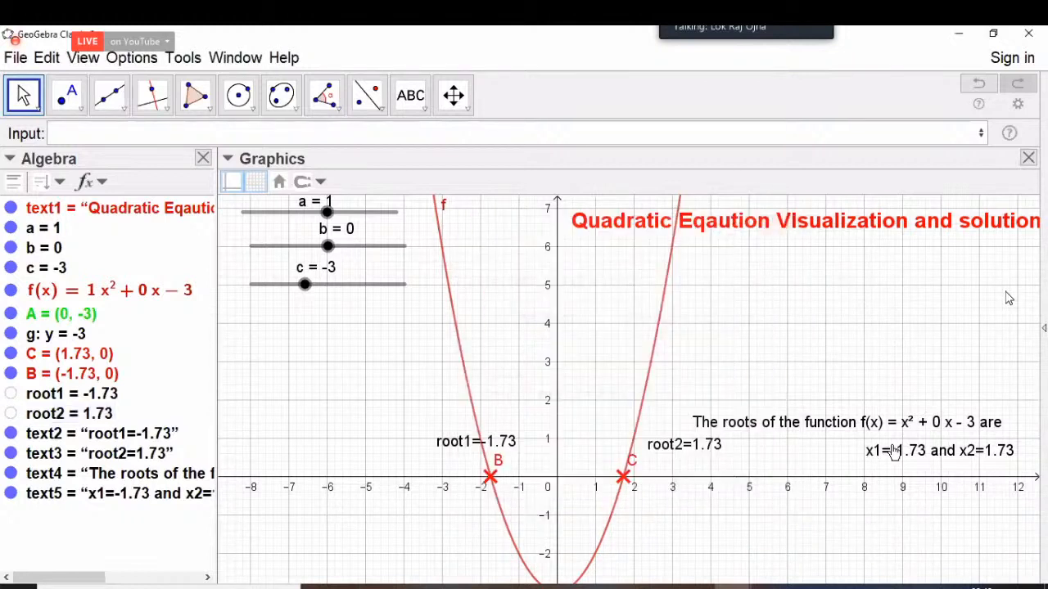
Step: Nudge the roots sentence slightly right and vary slider a to test the live texts, finishing at a = 3
click(784, 425)
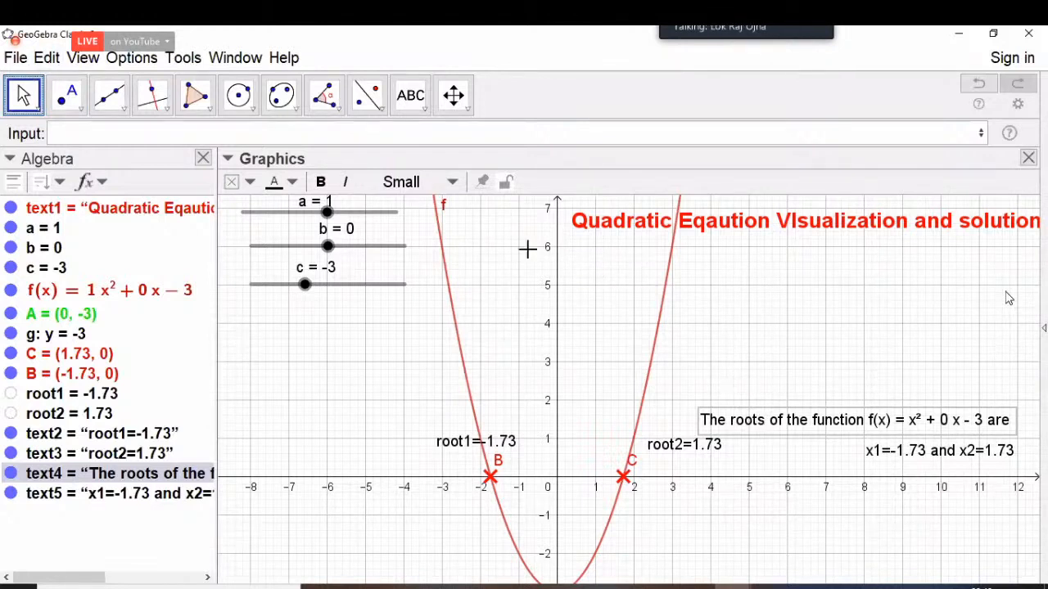
click(366, 214)
mouse_move(335, 233)
mouse_down()
mouse_move(355, 228)
mouse_move(328, 244)
mouse_move(350, 227)
mouse_up()
key(Right)
key(Right)
key(Right)
key(Right)
key(Left)
key(Left)
key(Left)
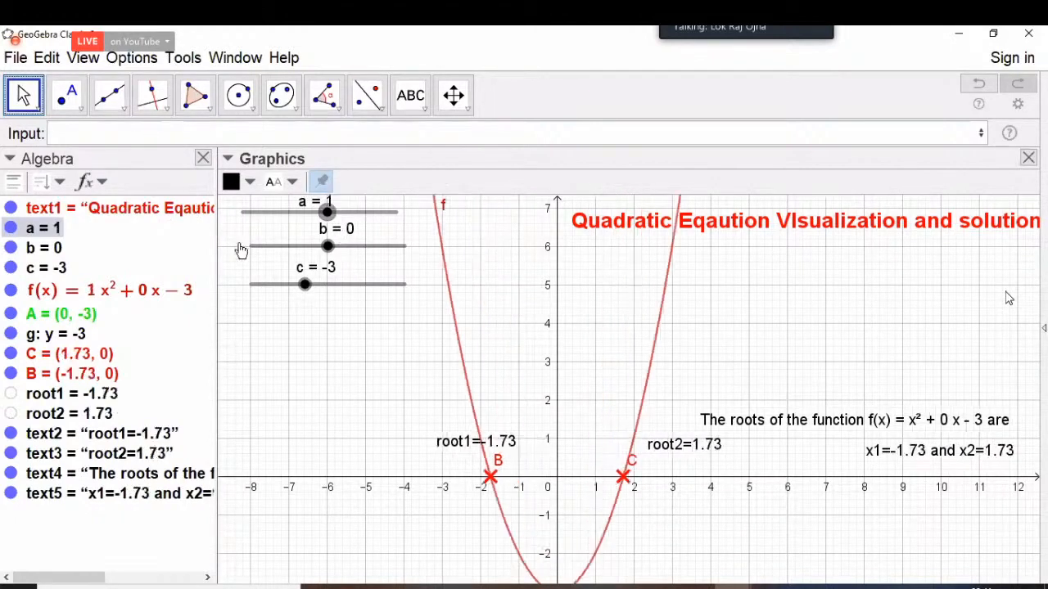
key(Right)
key(Right)
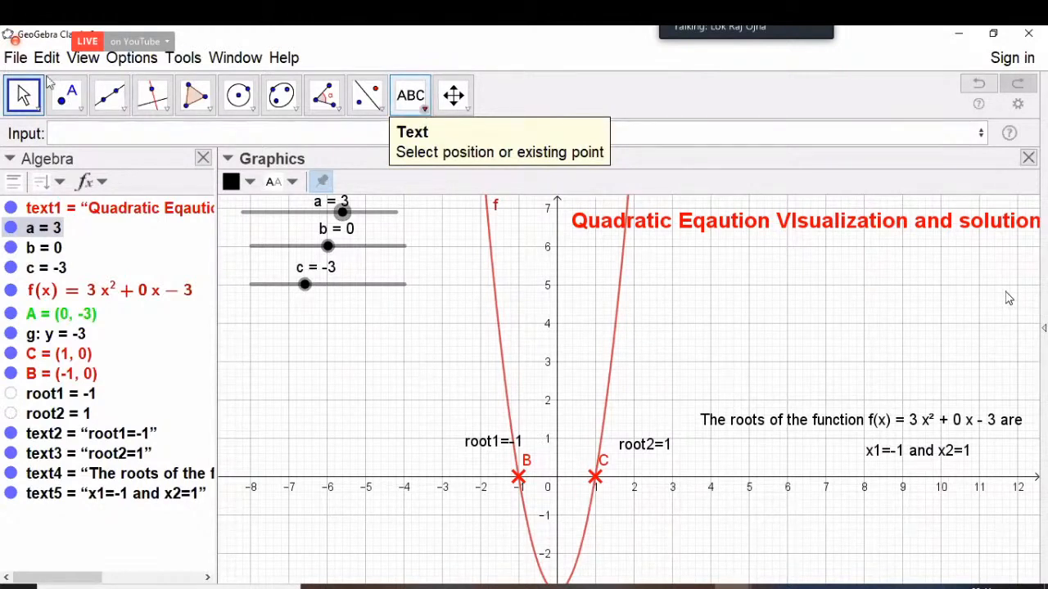
click(425, 112)
click(23, 96)
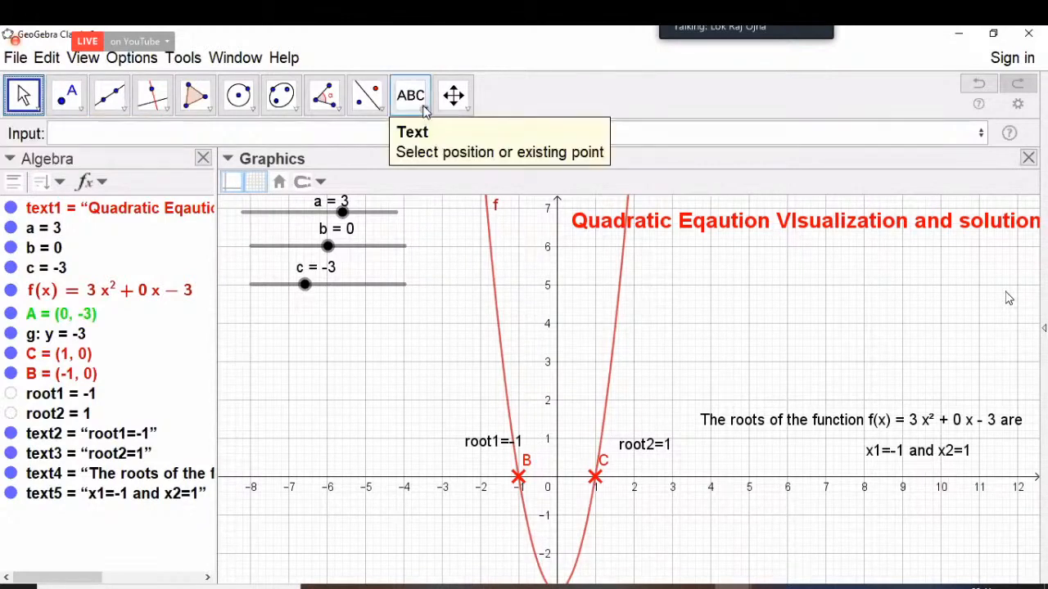
click(425, 112)
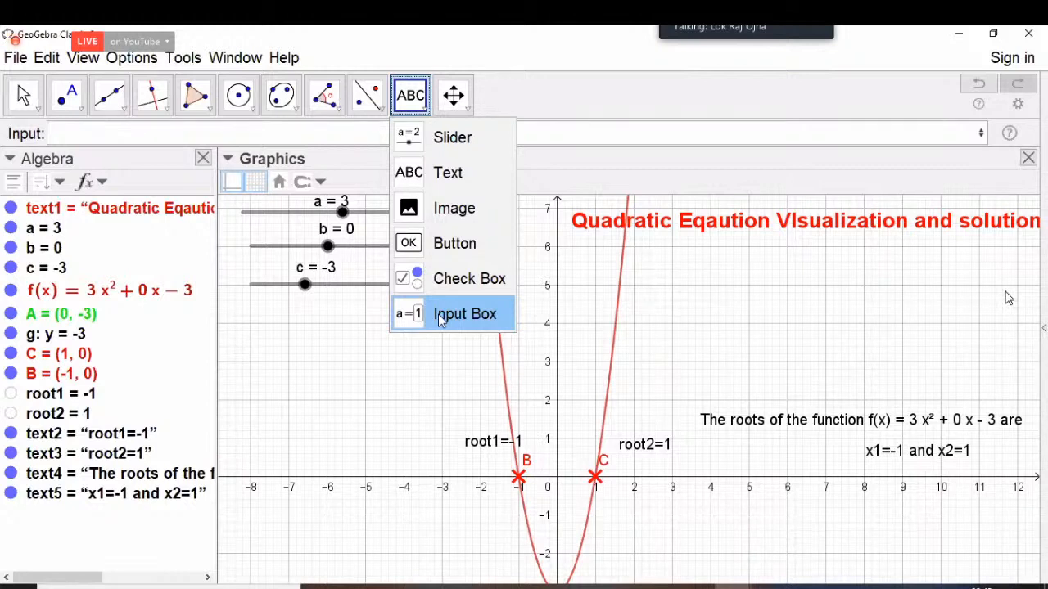
click(24, 95)
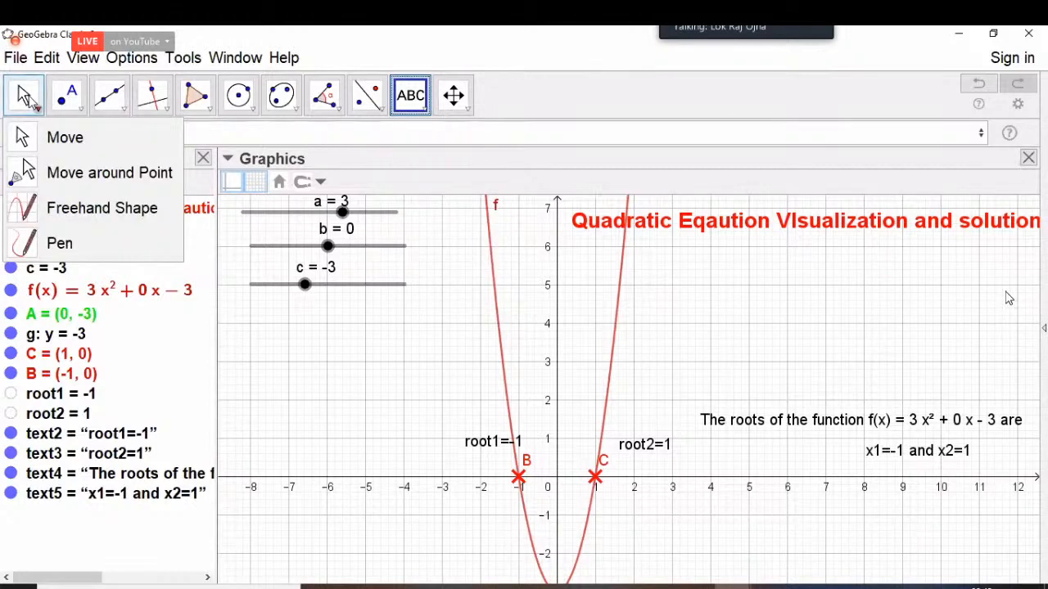
click(24, 96)
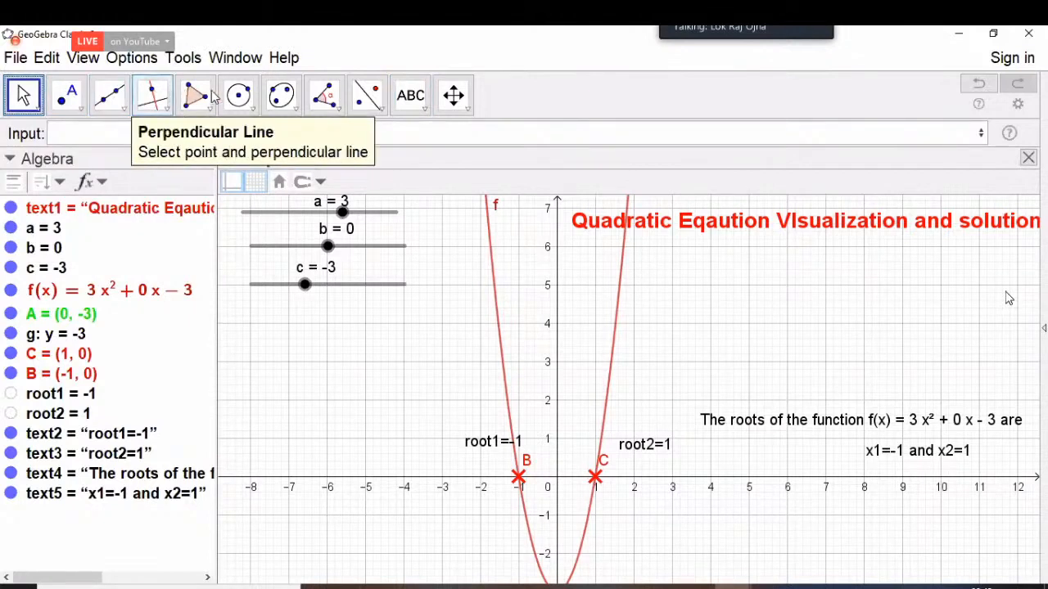
Step: Start a new input box in the empty area beside the parabola, below the title, with the caption "a="
click(425, 113)
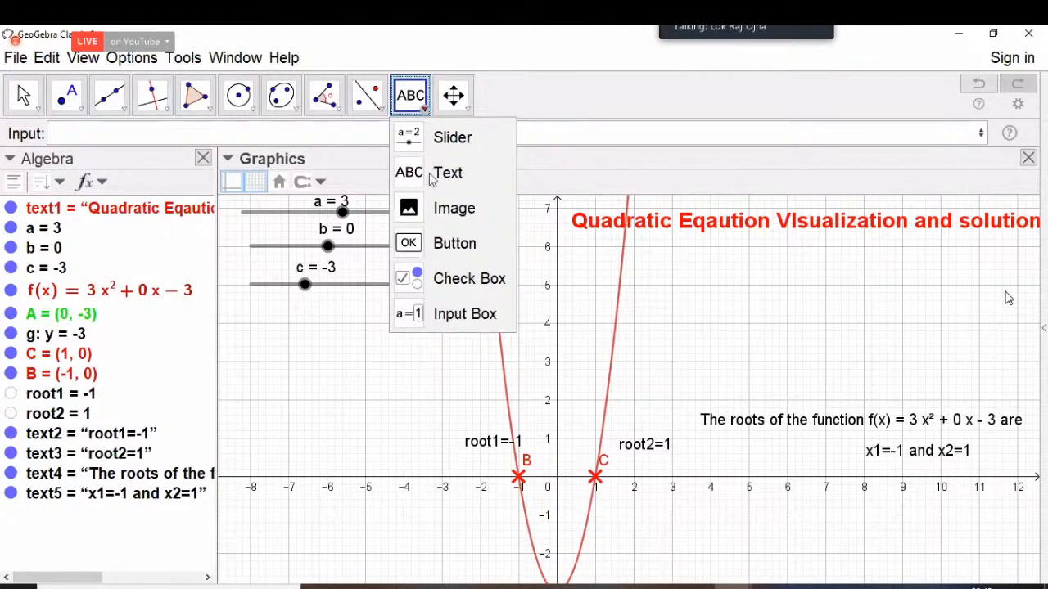
click(422, 318)
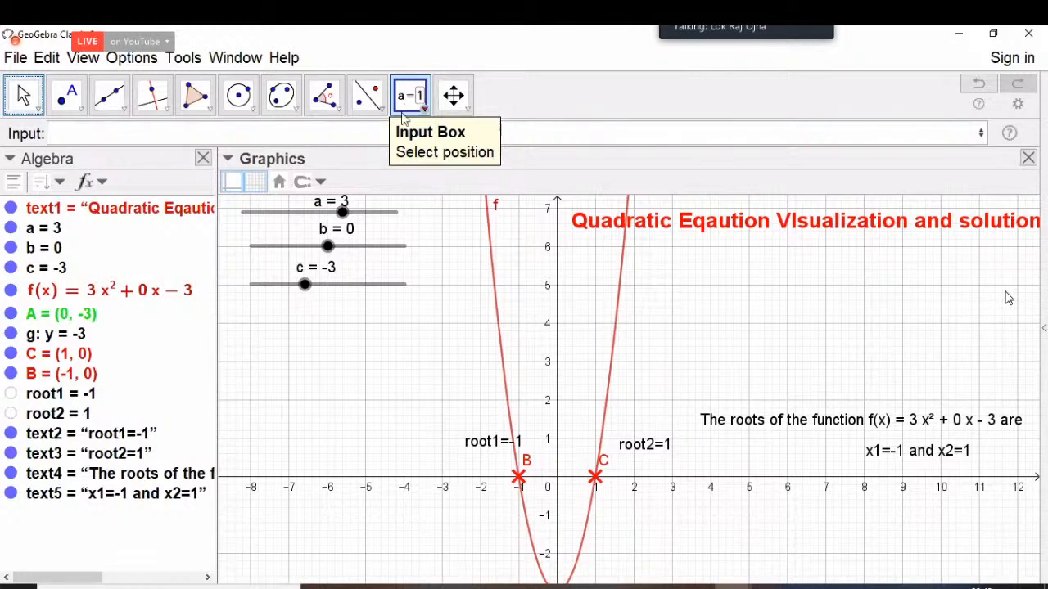
click(751, 267)
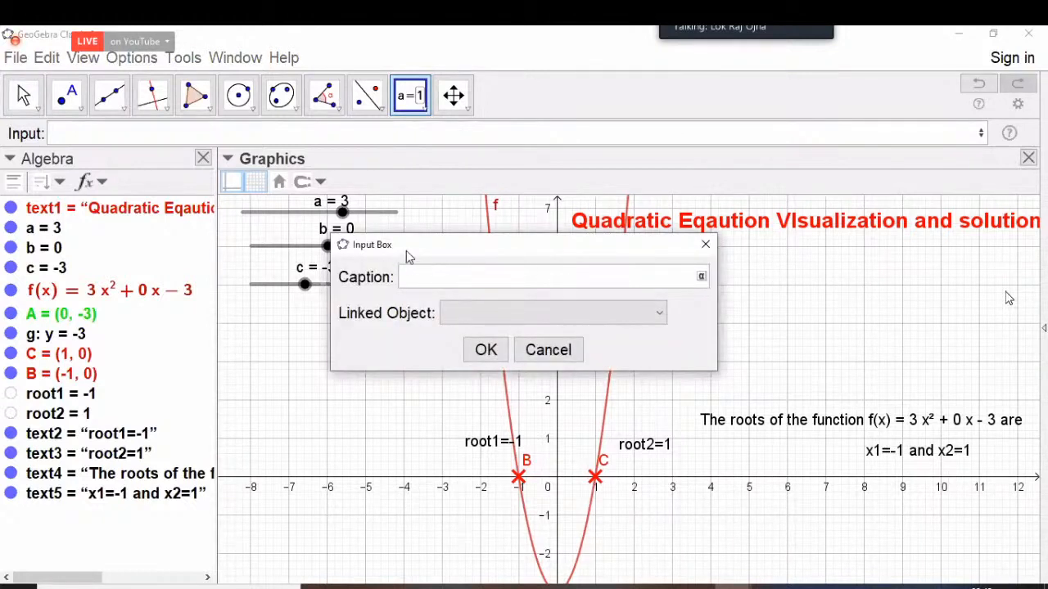
drag(432, 245, 439, 244)
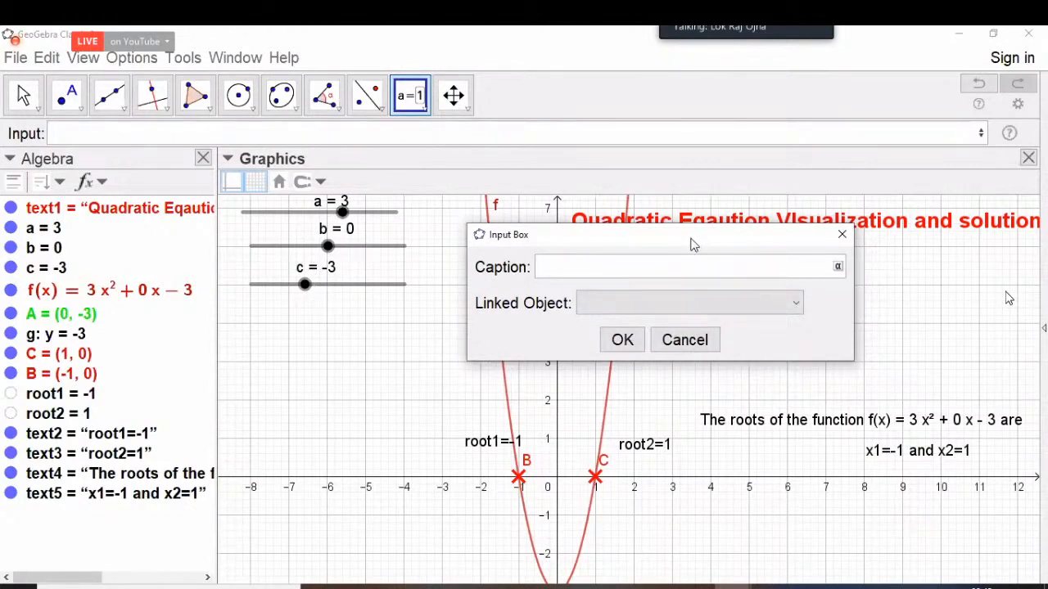
drag(691, 239, 699, 246)
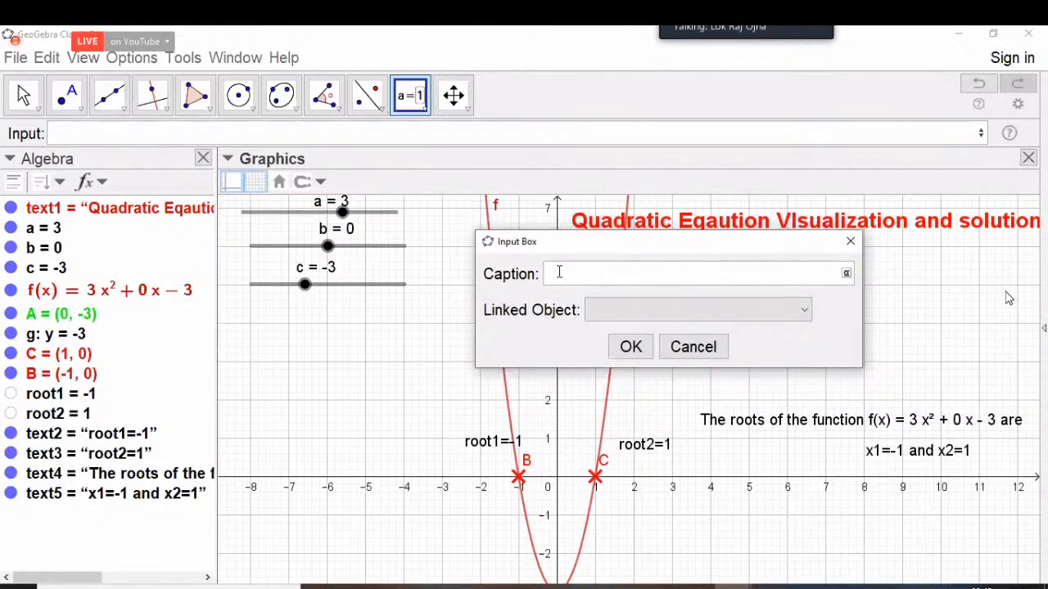
text(a=)
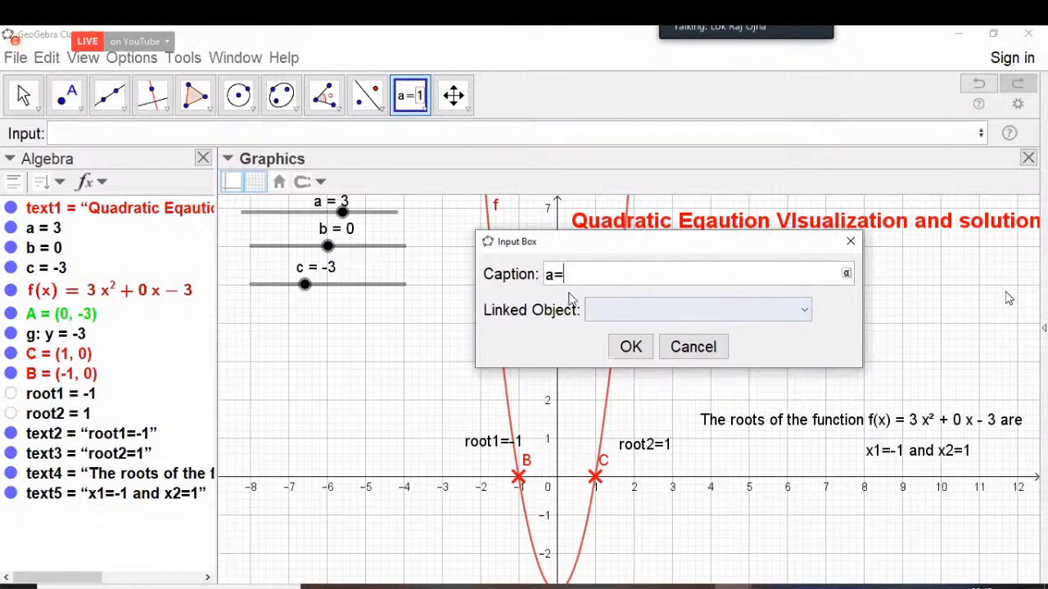
Step: Link the input box to the number a and create it
click(804, 316)
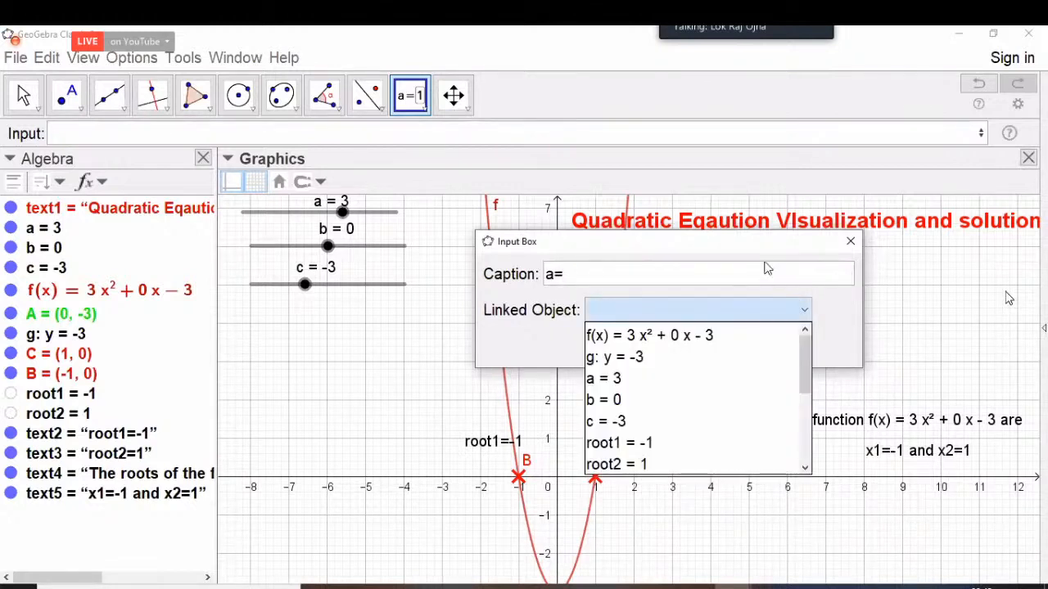
click(570, 279)
double_click(572, 276)
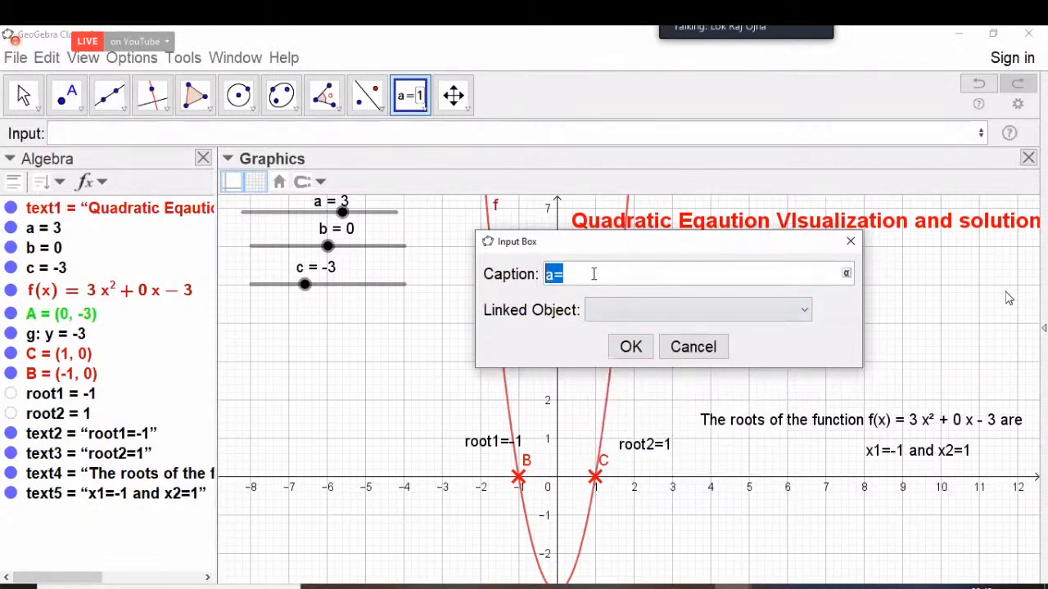
click(595, 275)
click(808, 312)
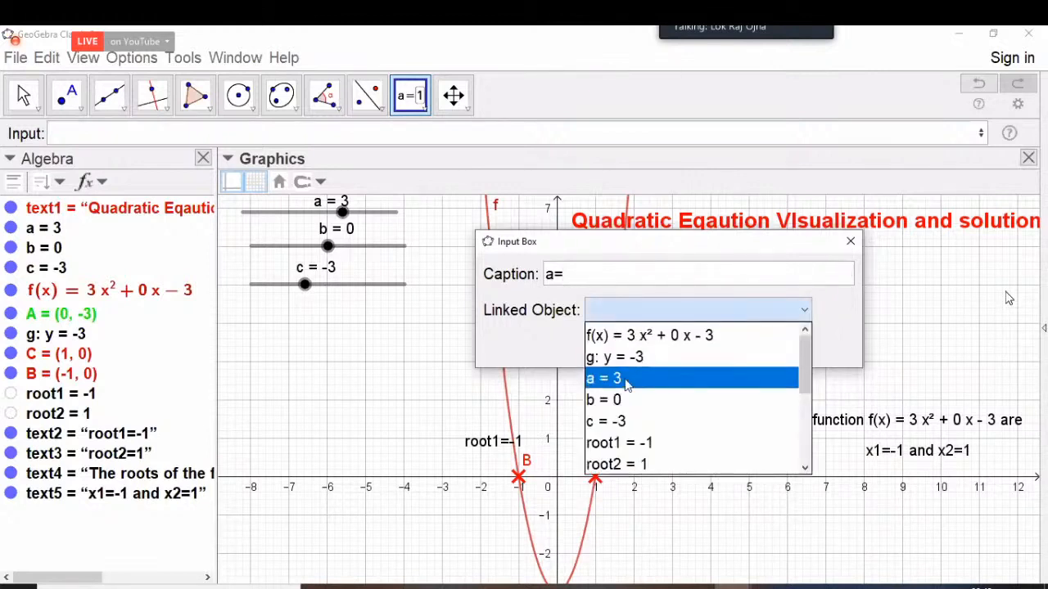
click(626, 379)
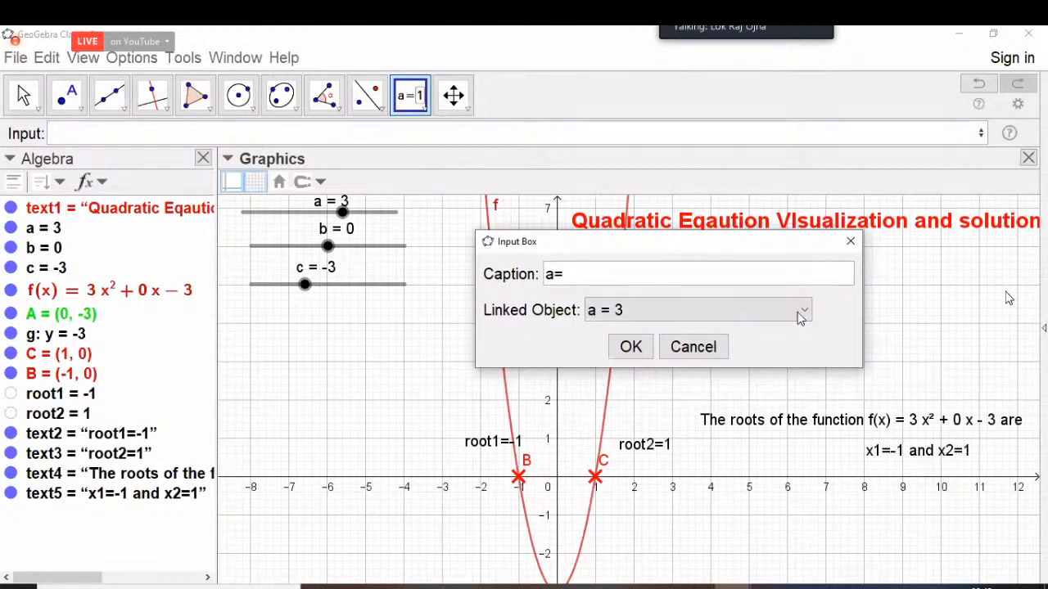
click(602, 310)
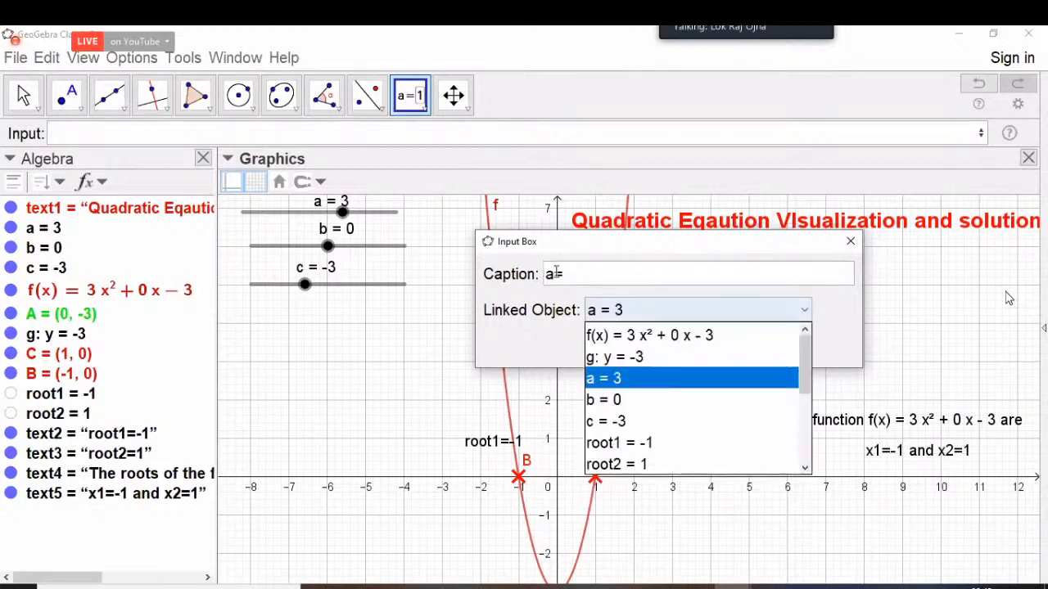
click(612, 380)
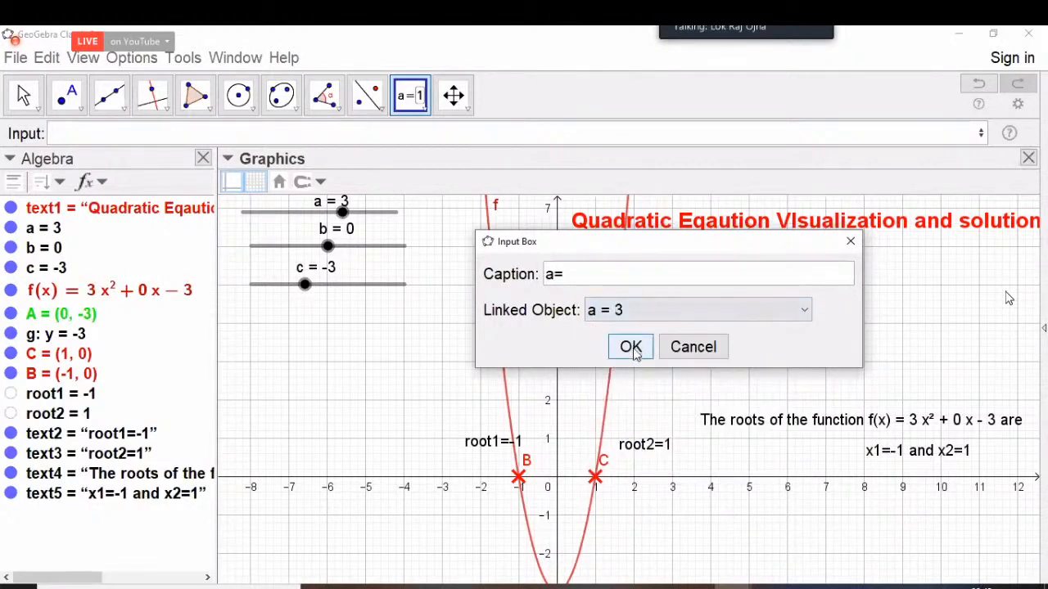
click(632, 347)
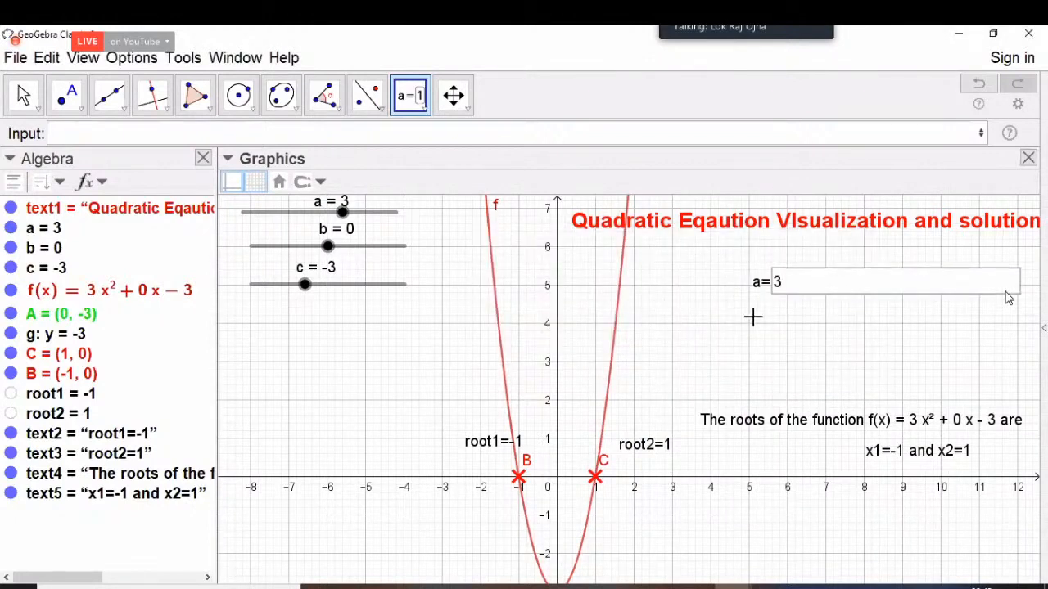
Step: Shift the a= input box left and slightly up, closer to the parabola, and leave the Input Box tool
drag(788, 287, 727, 273)
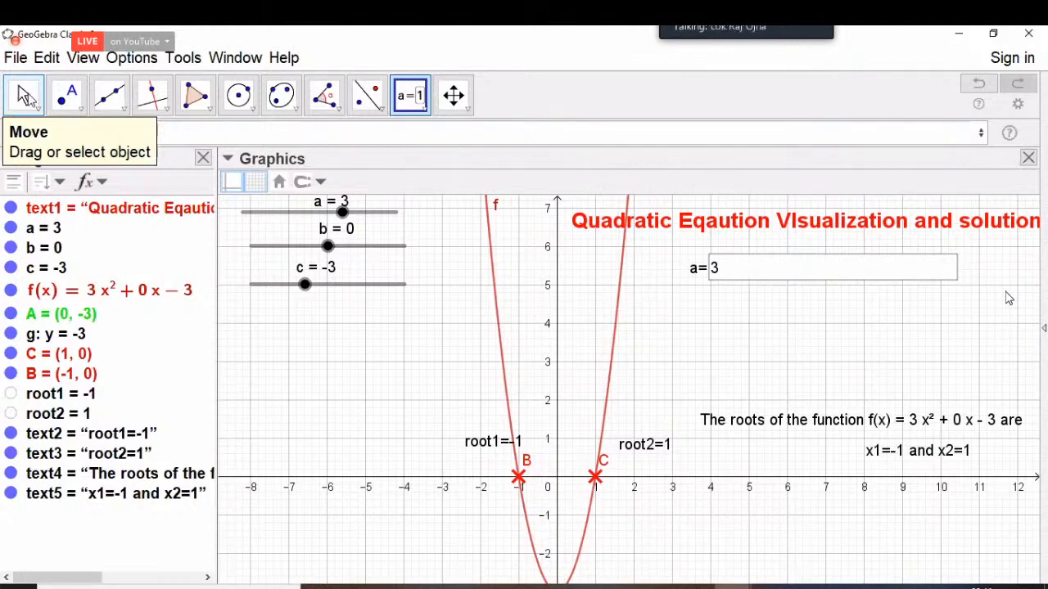
key(Escape)
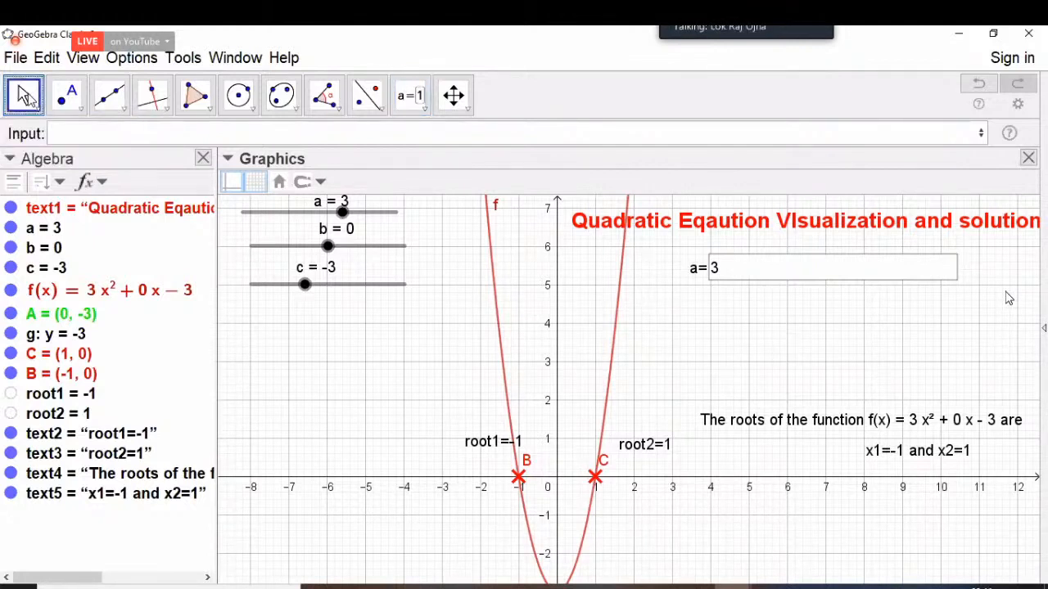
click(26, 97)
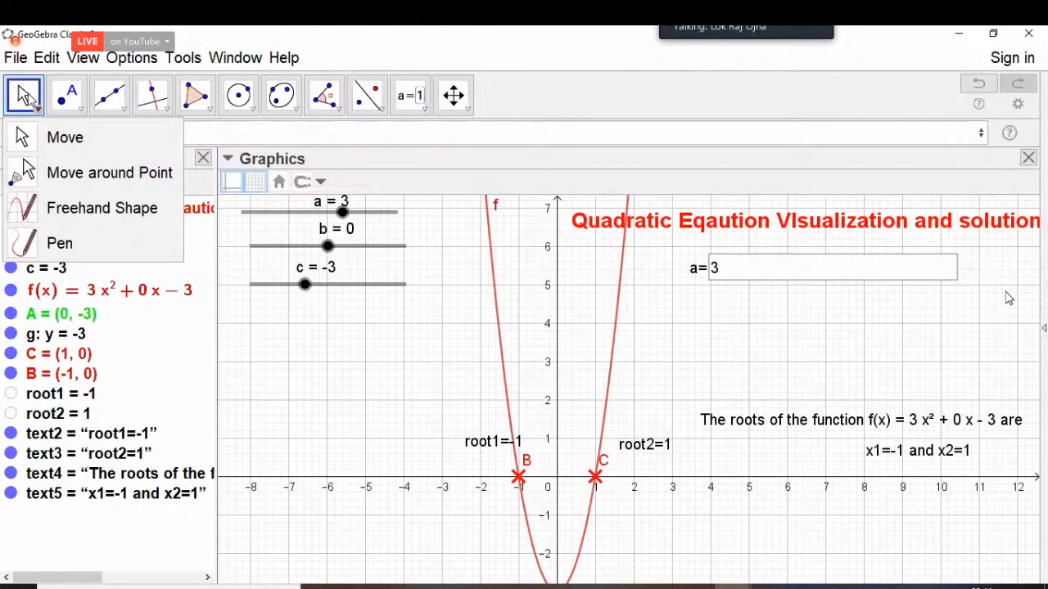
click(25, 96)
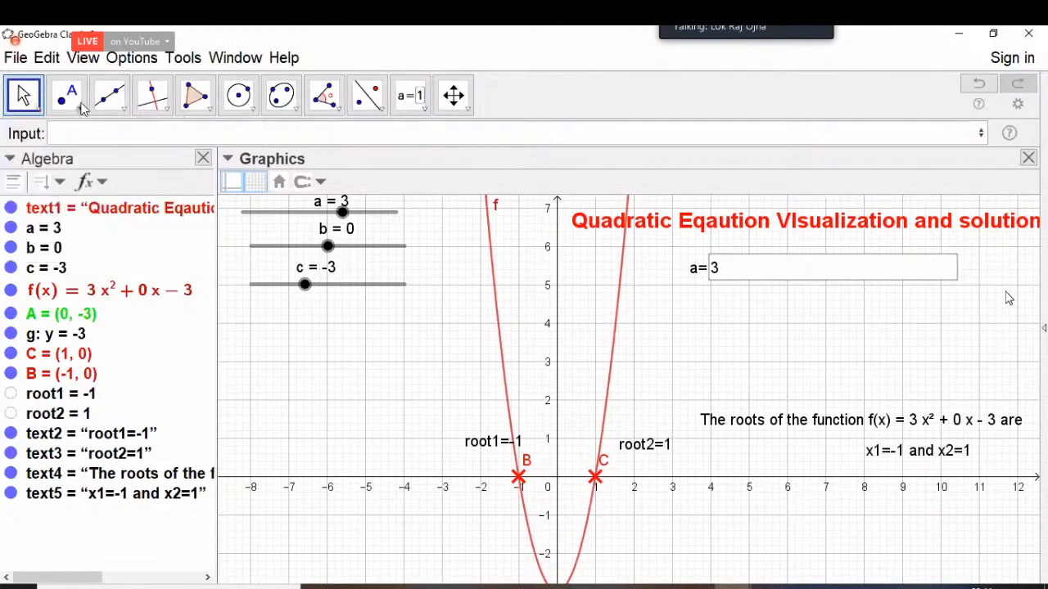
click(82, 108)
mouse_move(188, 109)
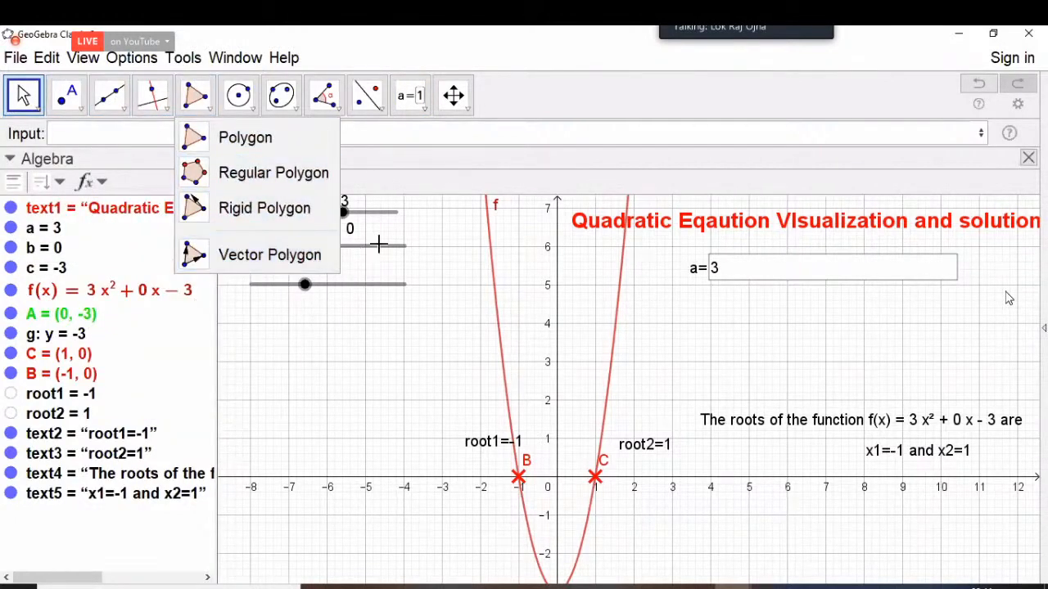
click(348, 388)
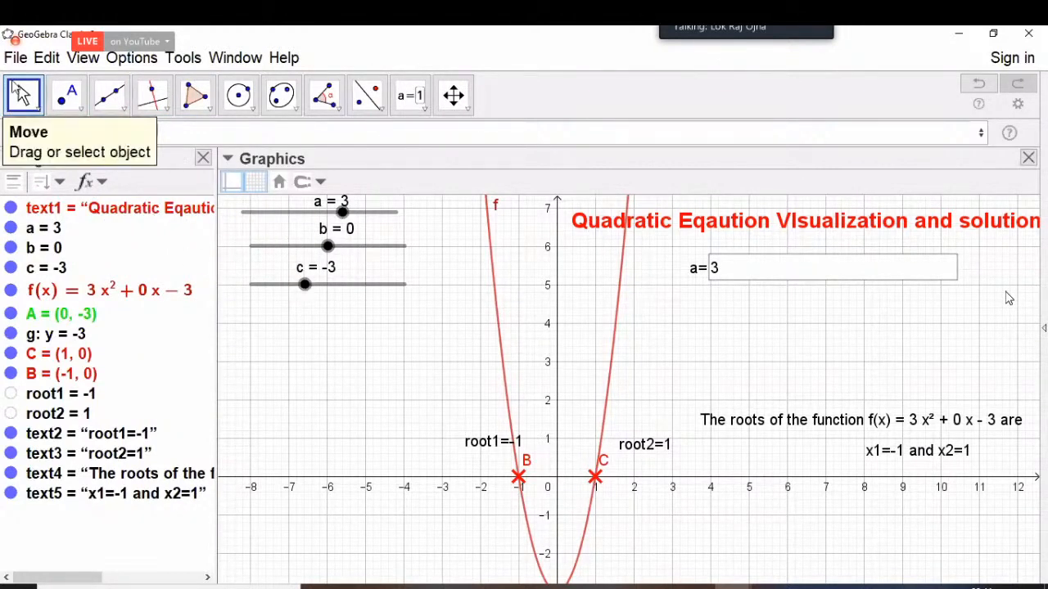
click(22, 94)
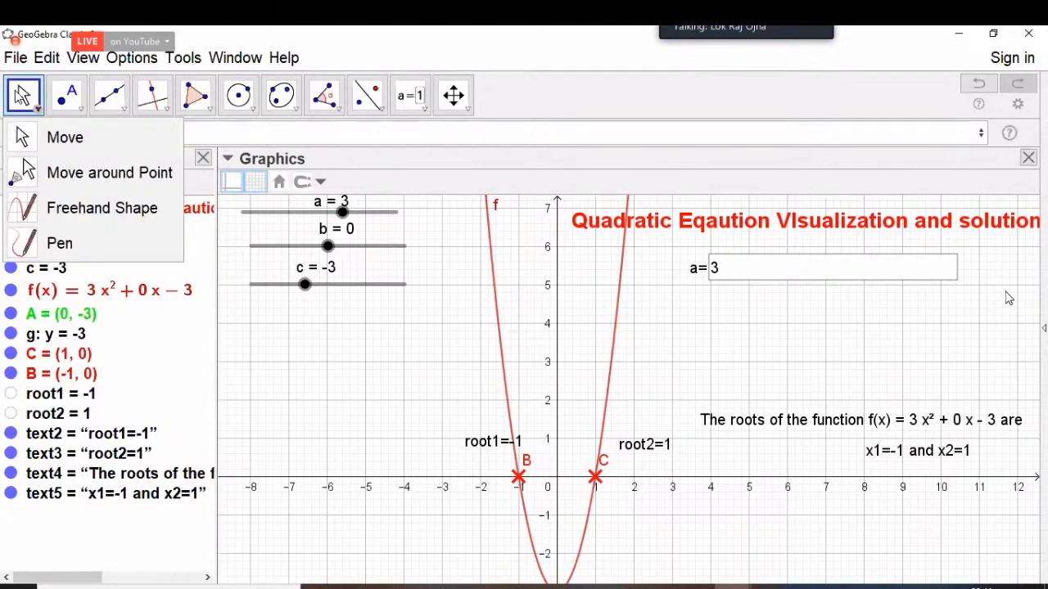
click(409, 99)
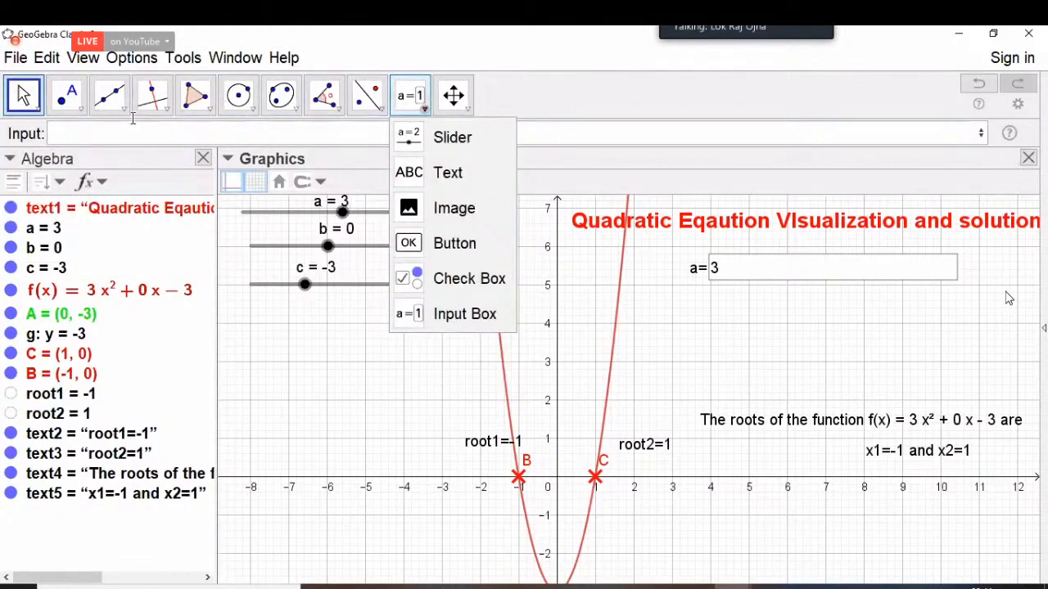
click(22, 98)
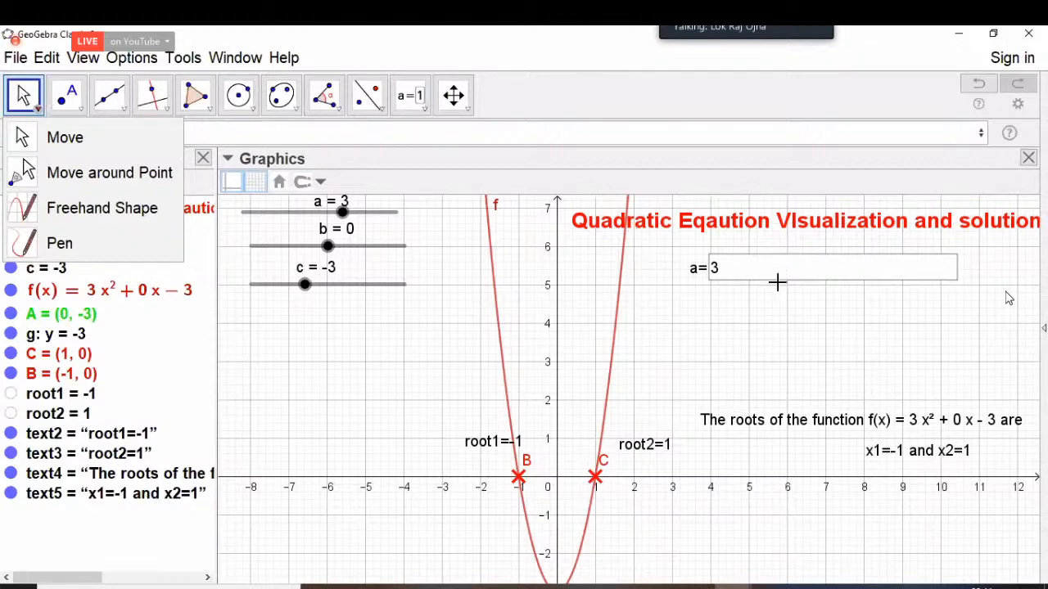
mouse_move(410, 96)
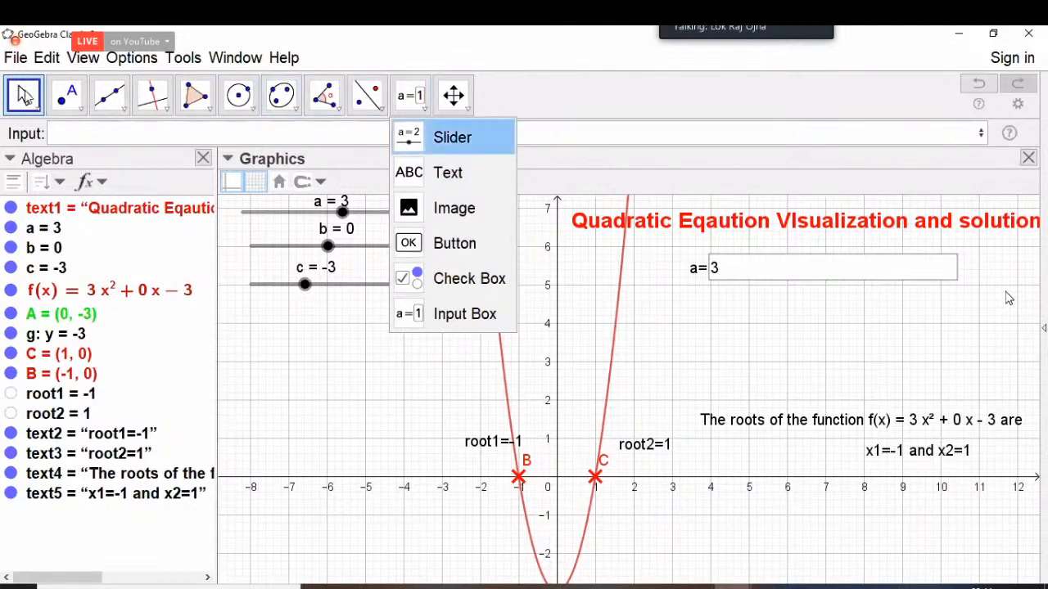
click(38, 97)
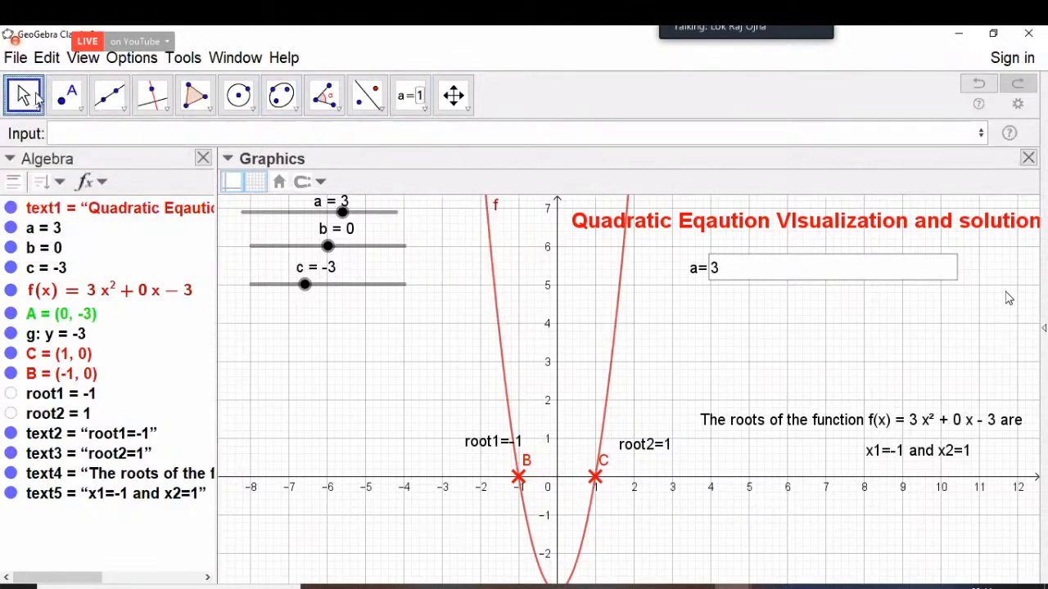
click(36, 99)
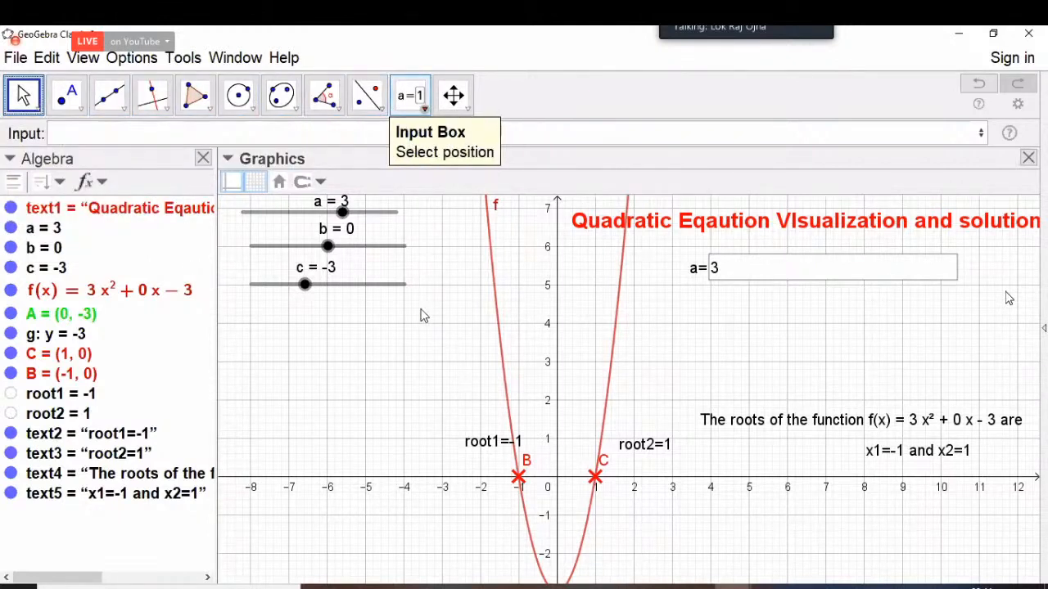
Step: Add an input box captioned "b=" linked to the number b, and align it just beneath the a= box
click(411, 95)
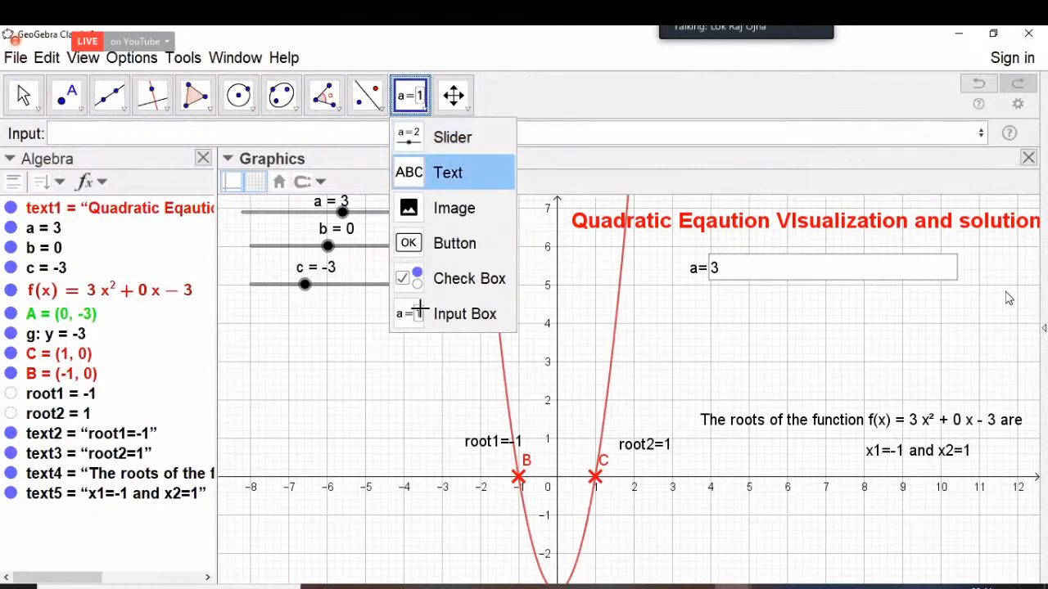
click(713, 303)
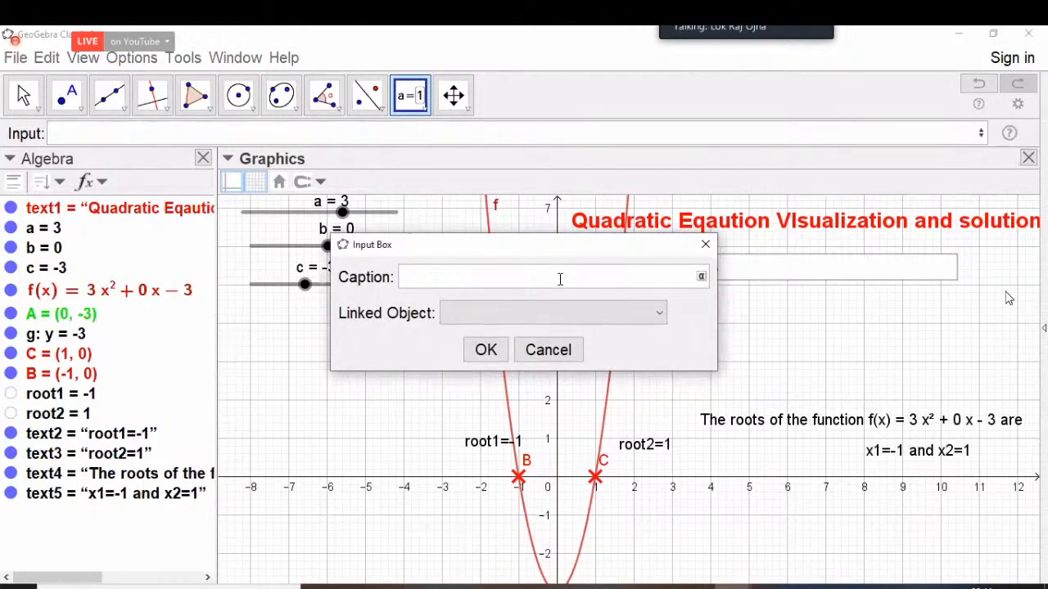
text(b=)
click(657, 321)
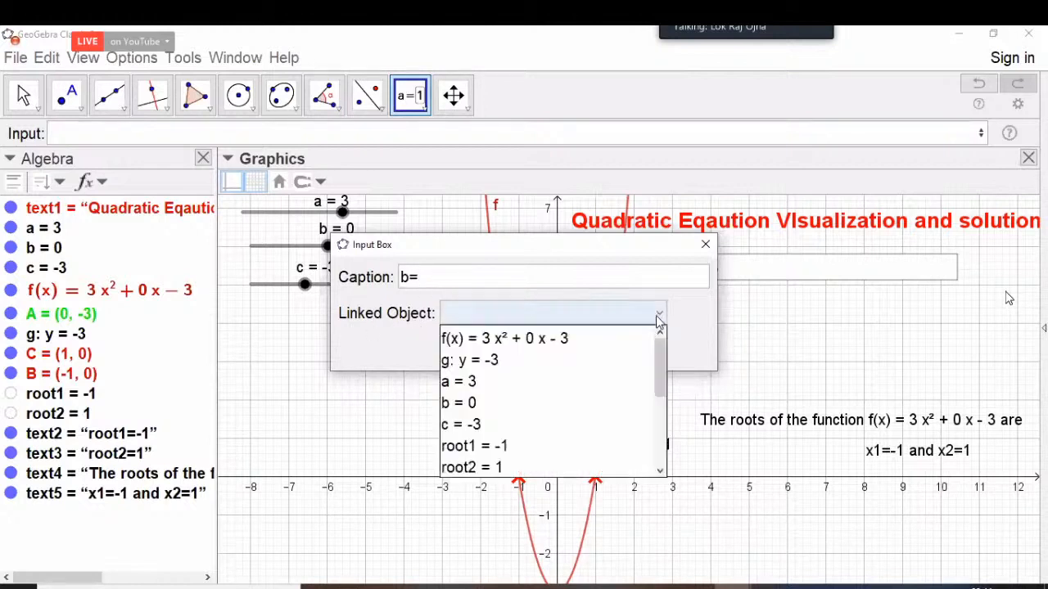
click(495, 403)
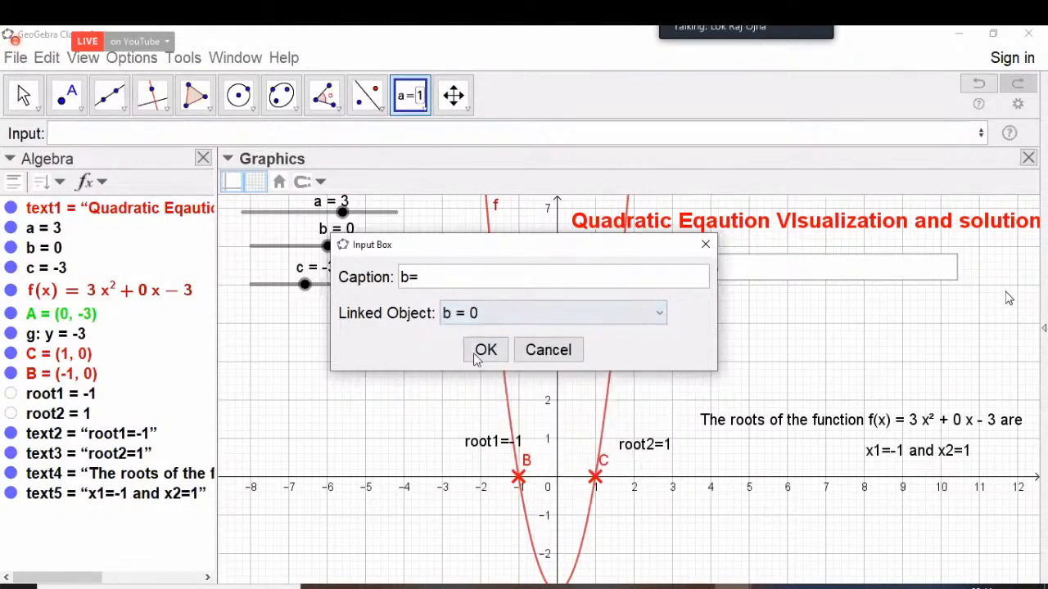
click(479, 352)
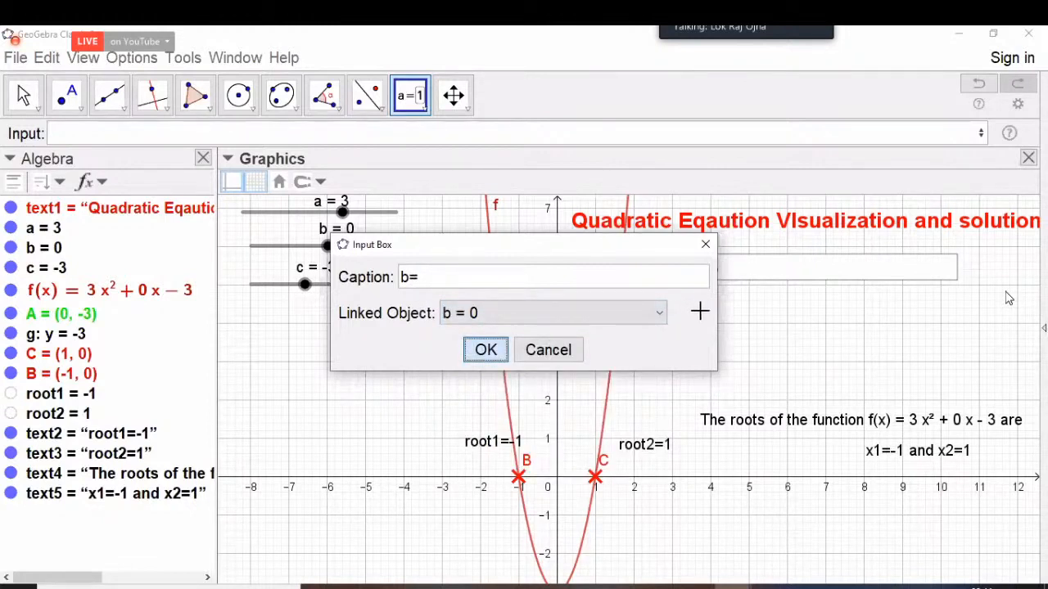
drag(749, 321, 725, 318)
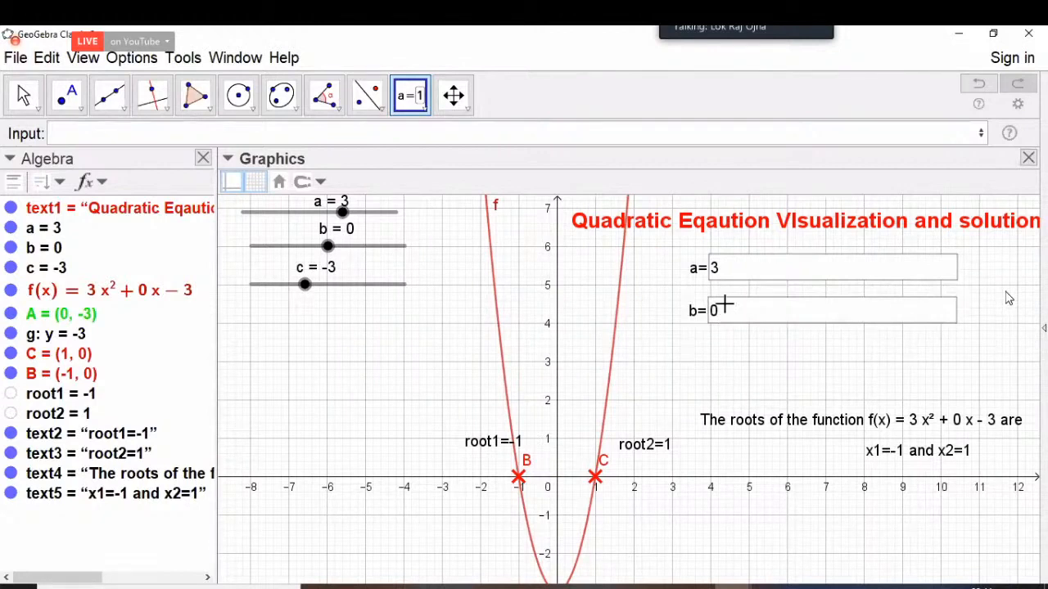
drag(724, 305, 726, 301)
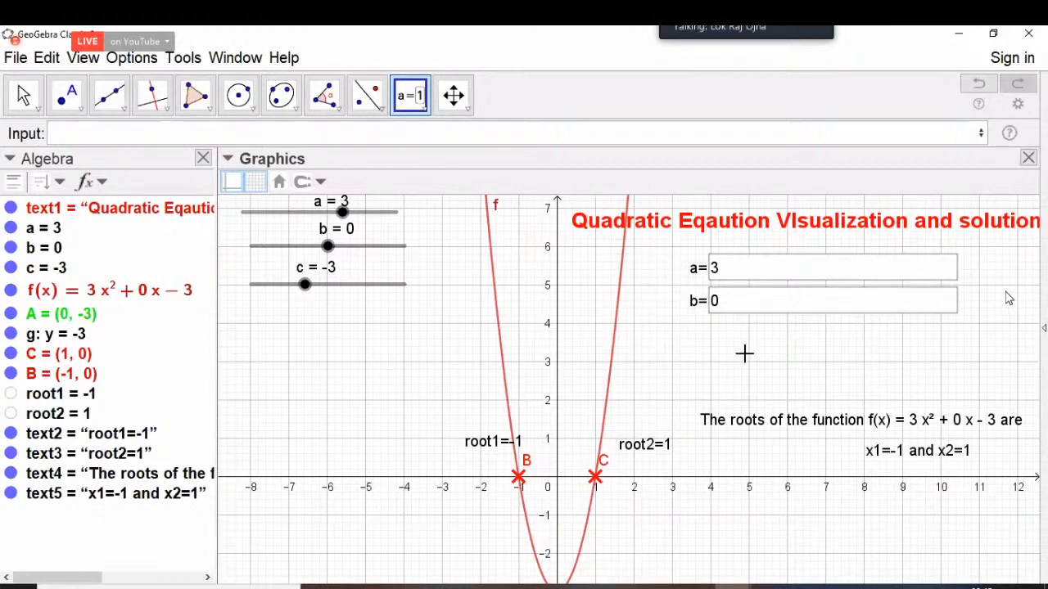
Step: Add an input box captioned "c=" linked to the number c beneath the b= box, and leave the Input Box tool
click(409, 117)
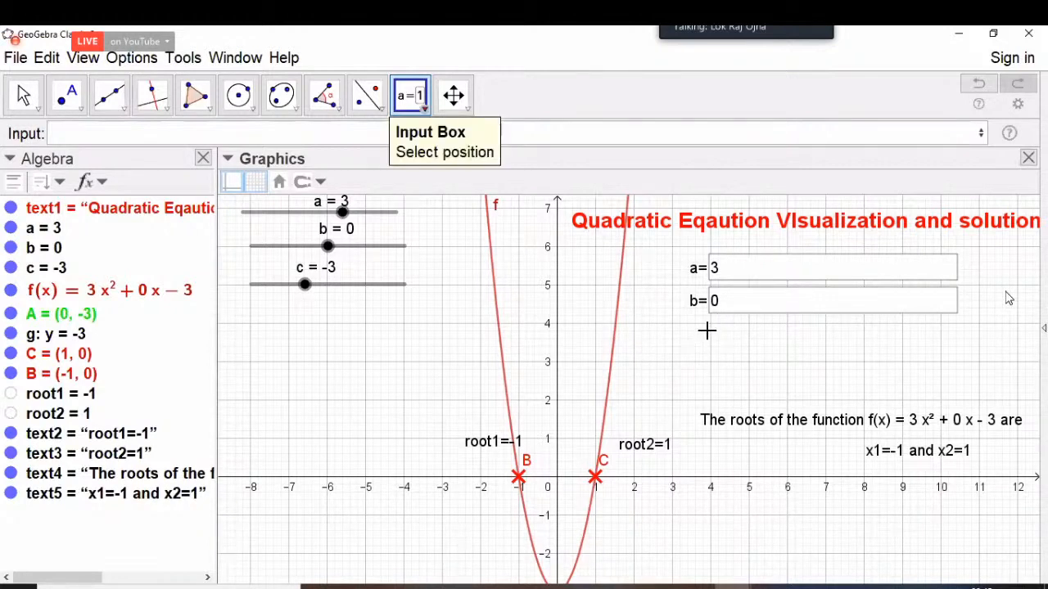
click(512, 251)
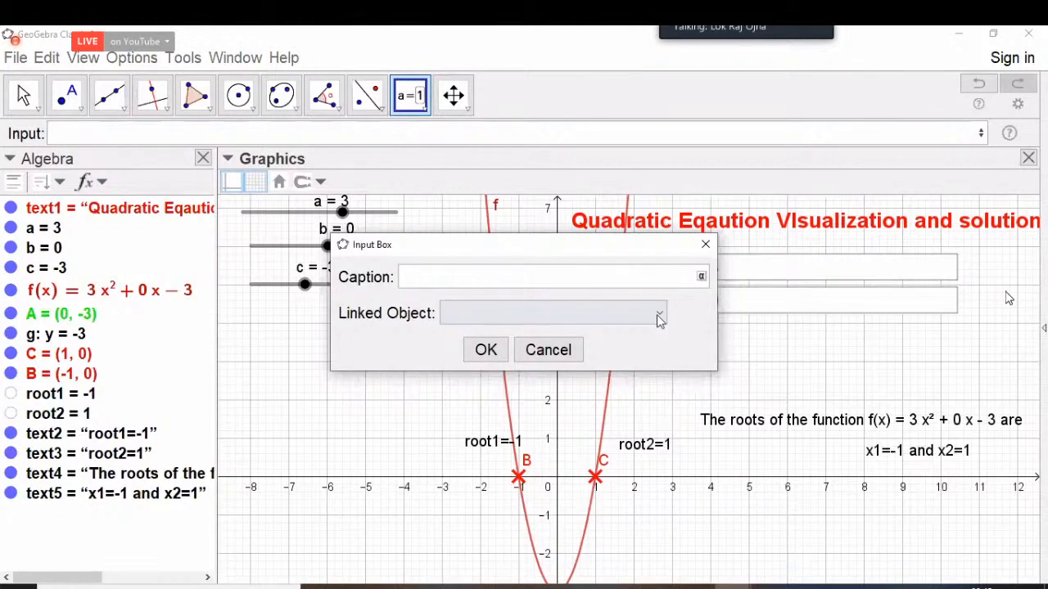
text(c=)
click(495, 314)
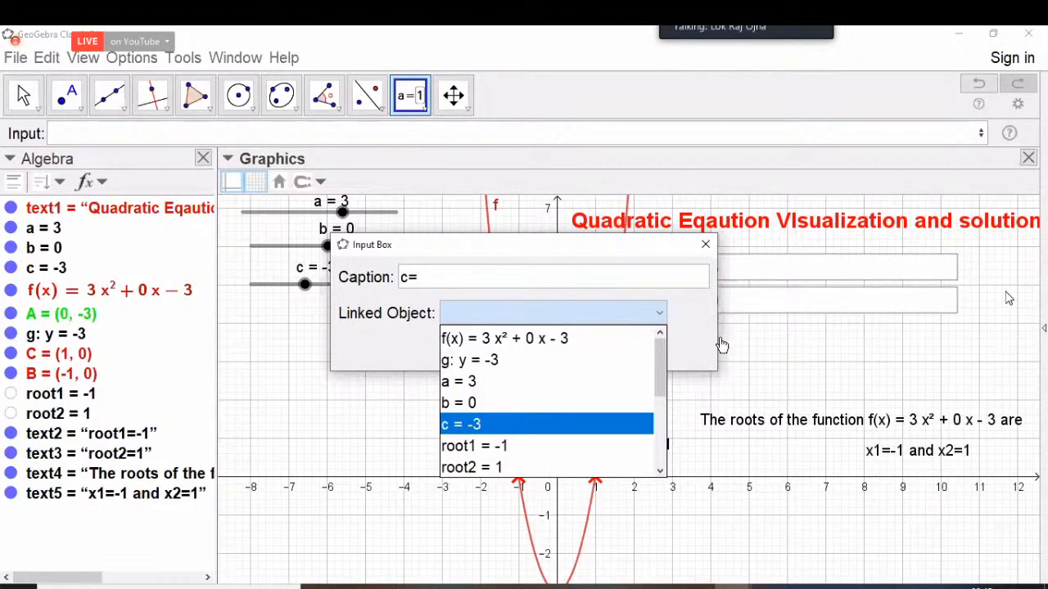
key(Return)
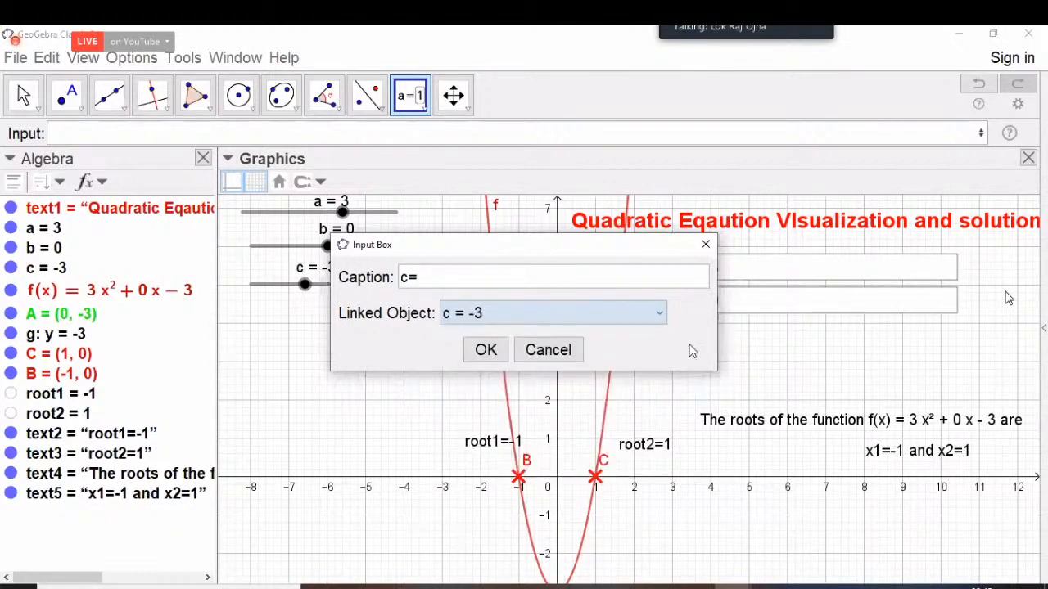
key(Return)
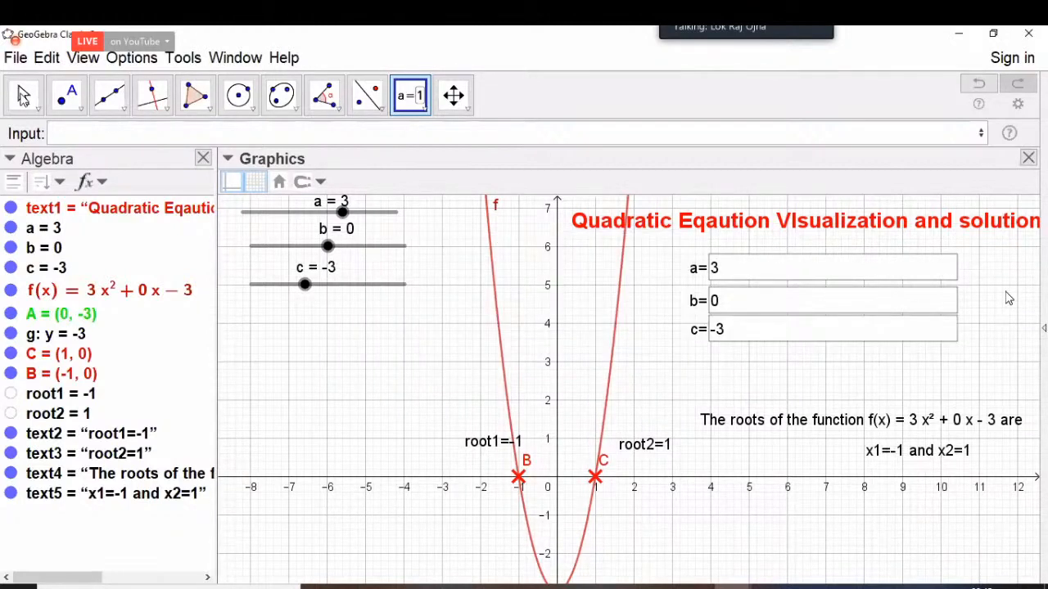
key(Escape)
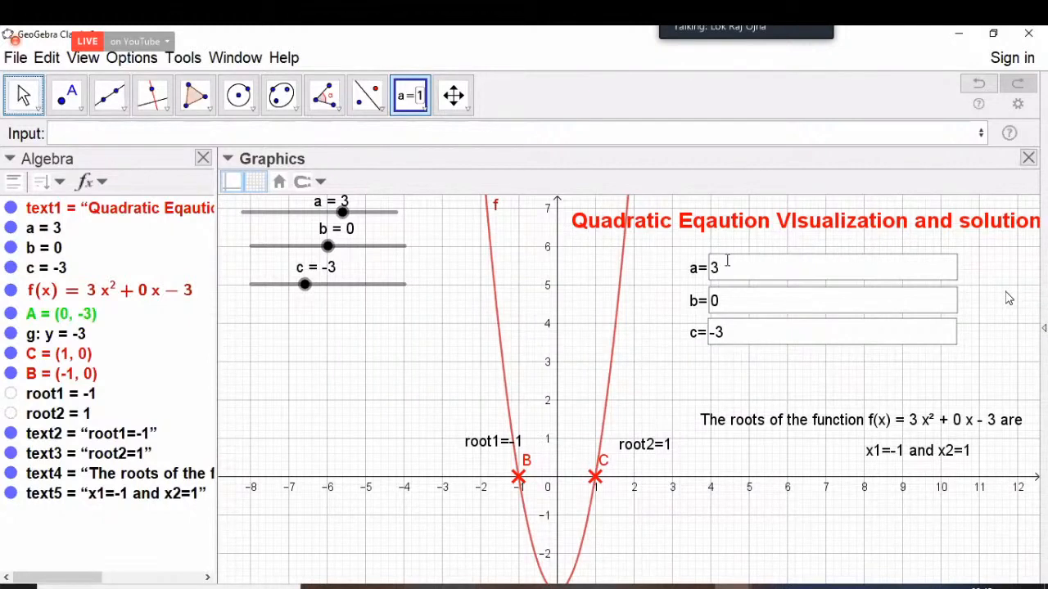
Step: Test the linked input boxes by setting a to 5 and b to 3
click(727, 261)
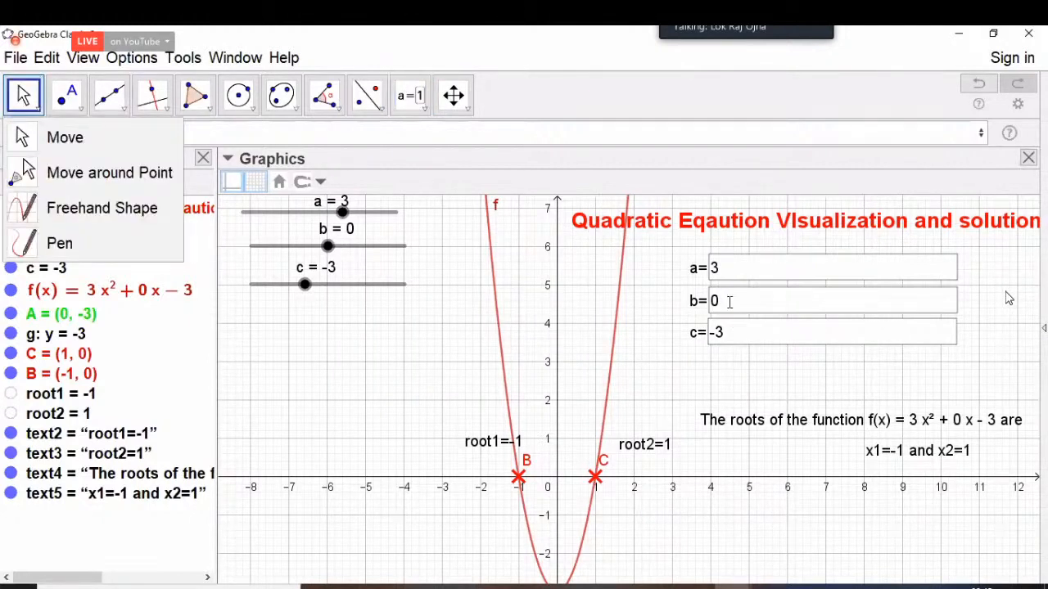
click(729, 302)
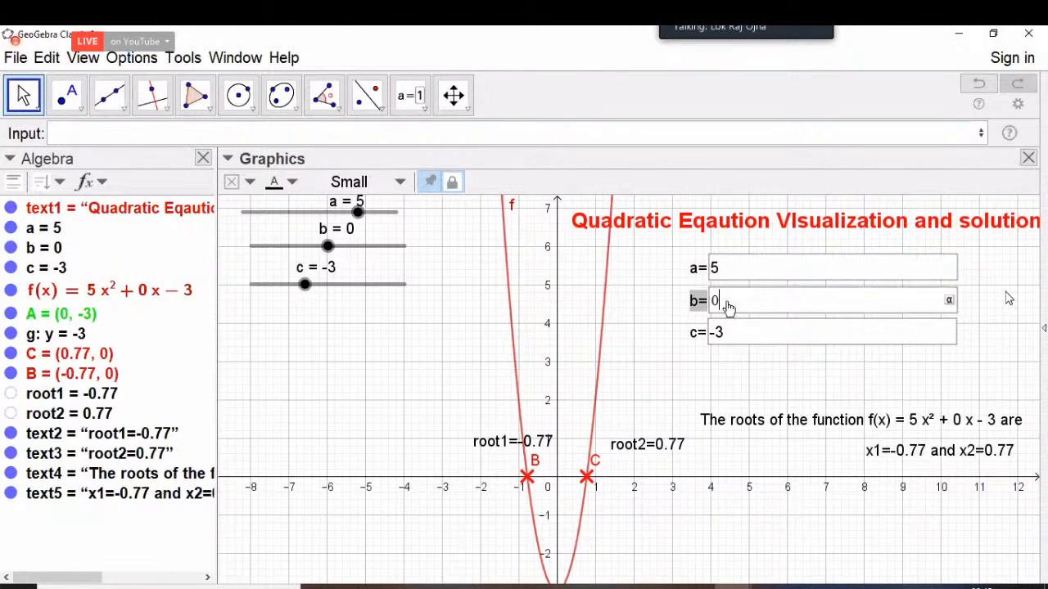
key(BackSpace)
text(3)
key(Tab)
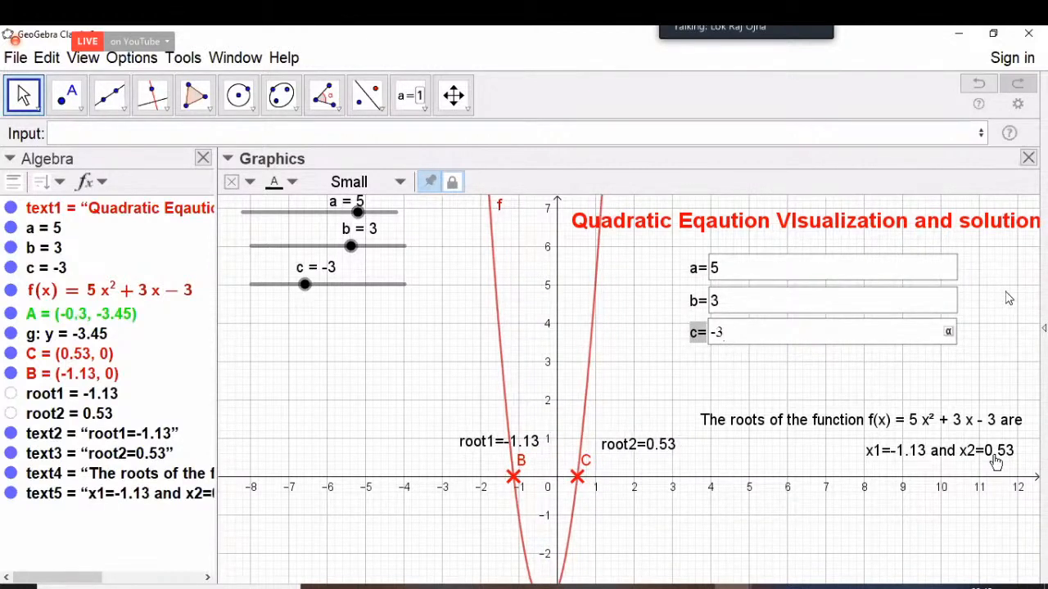
click(993, 460)
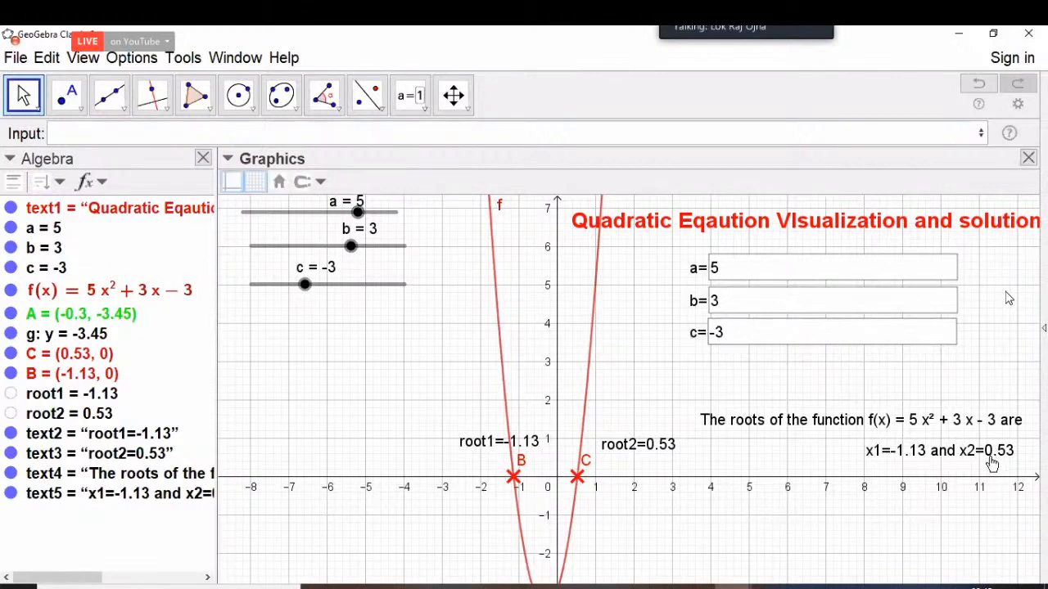
Step: Set c to 2, b to 1 and a to 3 through their input boxes
click(791, 336)
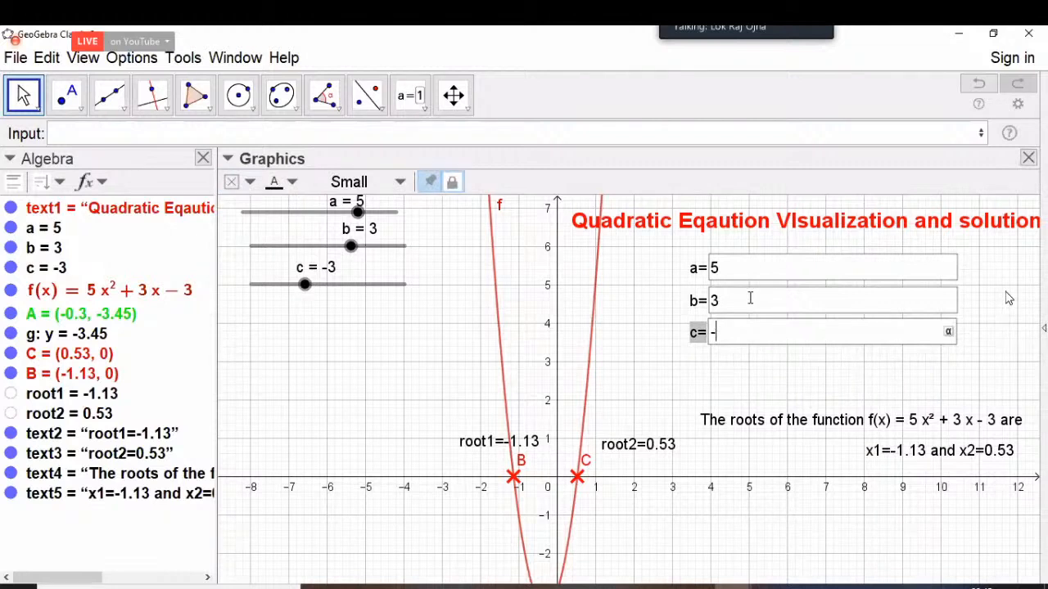
key(BackSpace)
text(2)
click(750, 298)
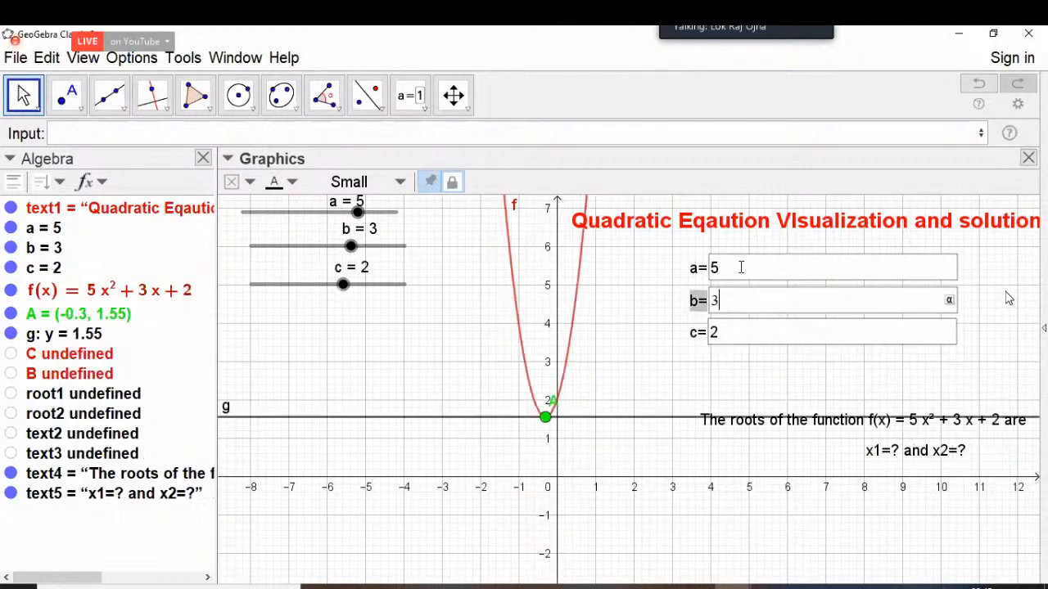
key(BackSpace)
text(1)
click(741, 267)
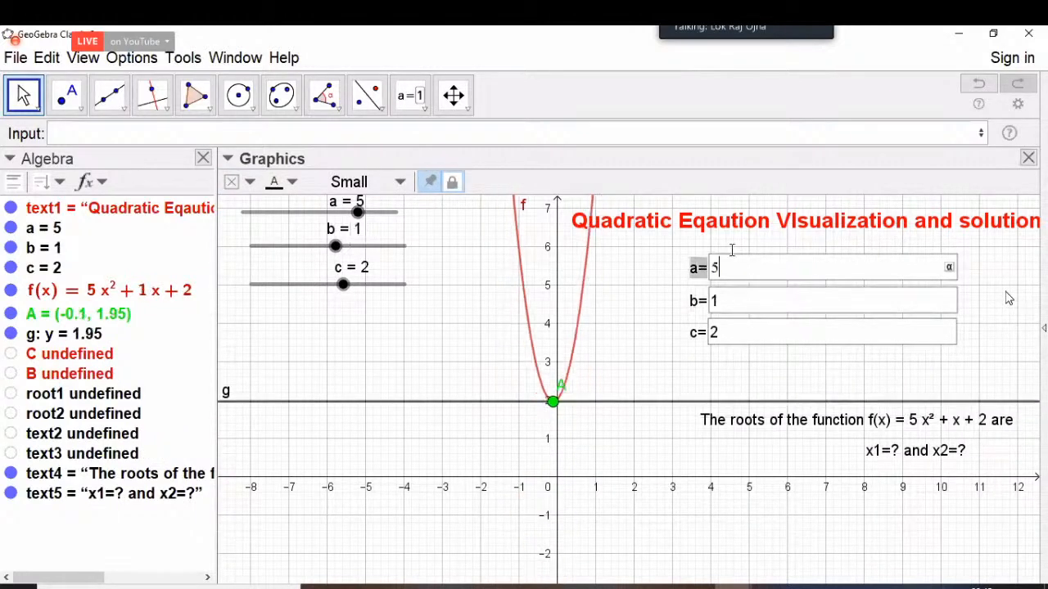
key(BackSpace)
text(3)
click(899, 420)
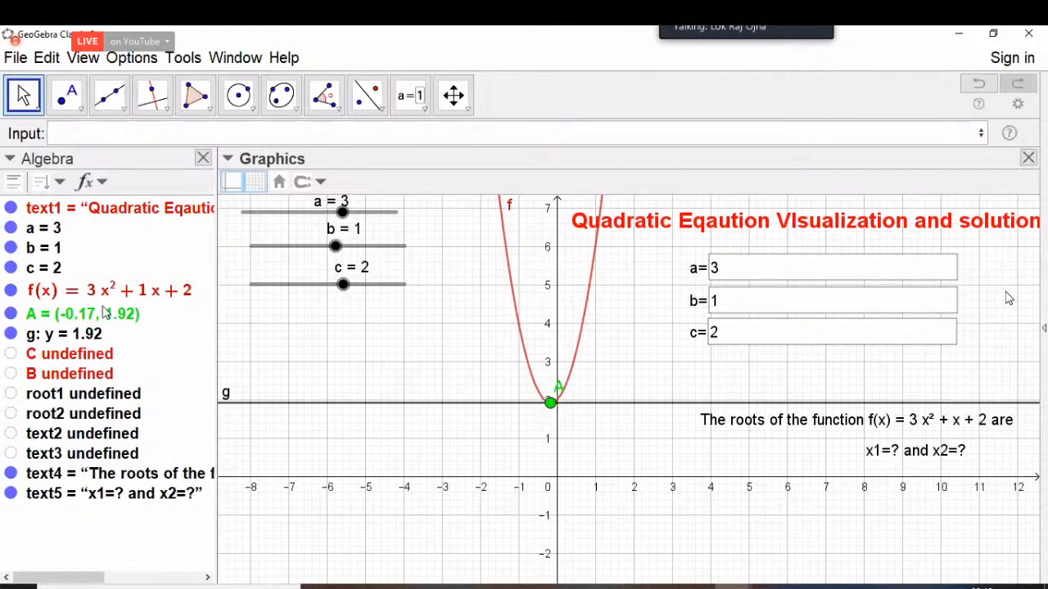
Step: Change the coefficients in the input boxes to a = 2 and b = 3
click(740, 266)
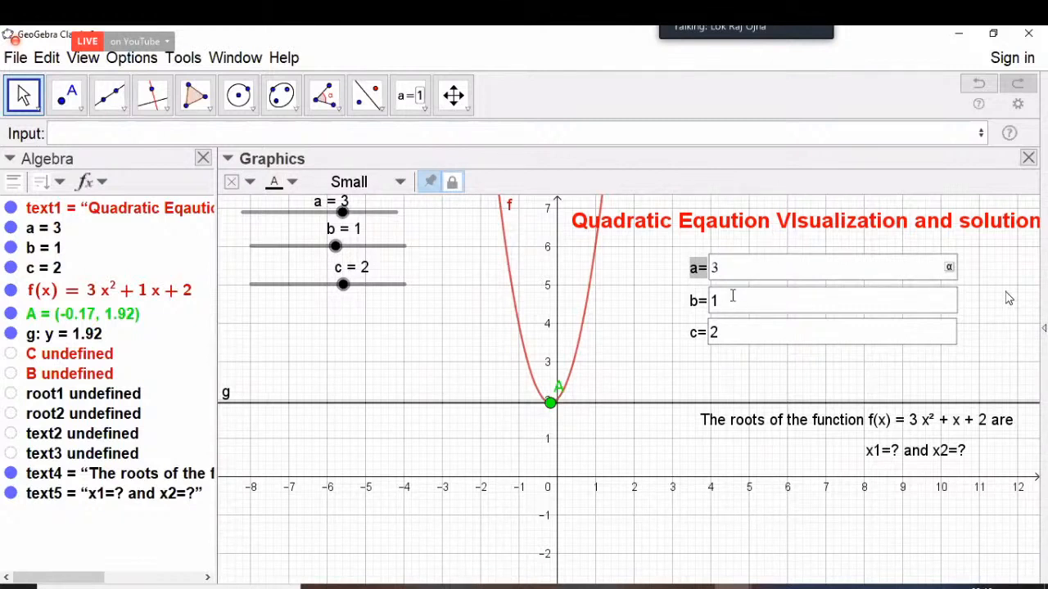
key(BackSpace)
text(2)
click(732, 296)
key(BackSpace)
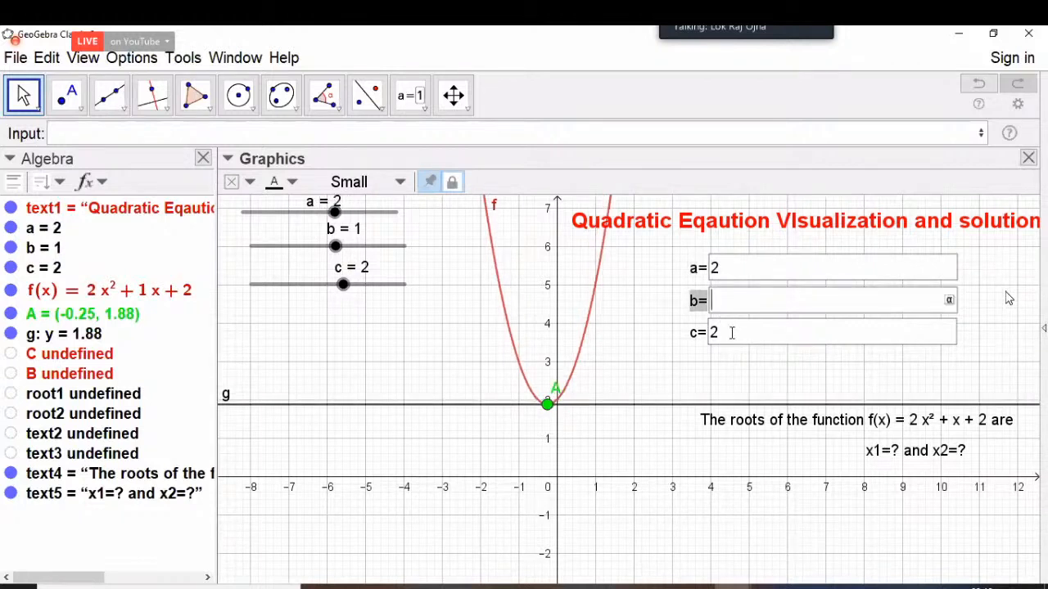
text(3)
key(Tab)
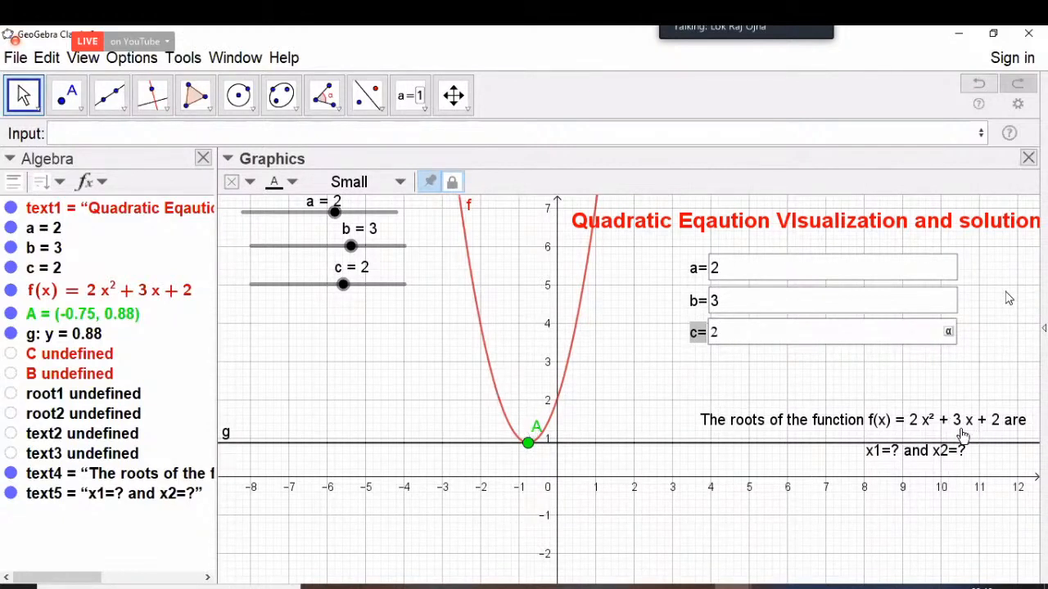
Step: Move the sentence introducing the function's roots slightly left and up, away from the x1 and x2 text
click(798, 426)
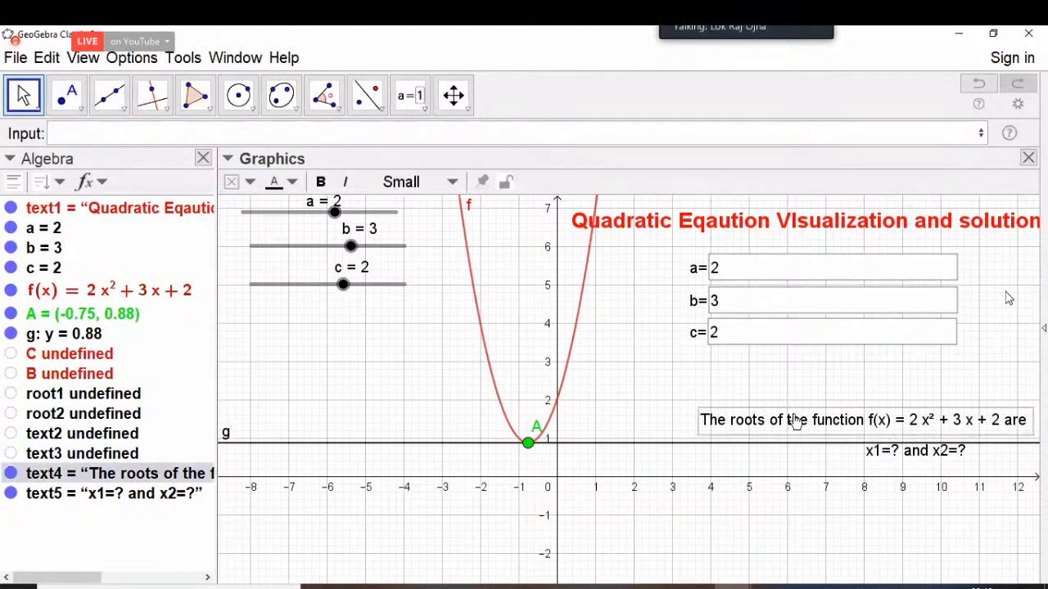
drag(799, 426, 795, 406)
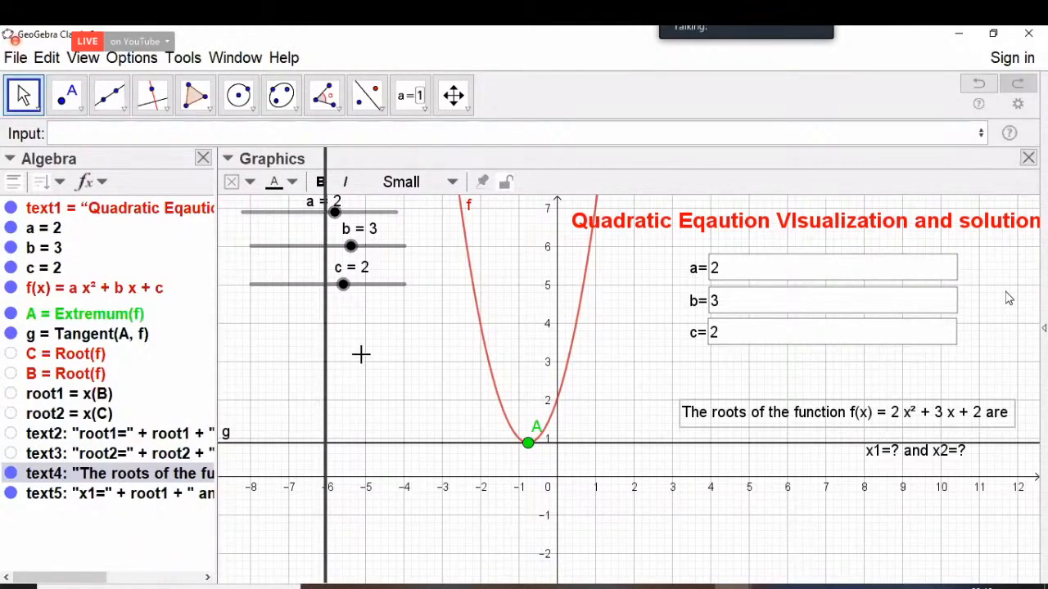
Step: Widen the Algebra view and line up sliders b and c beneath slider a
drag(358, 349, 355, 345)
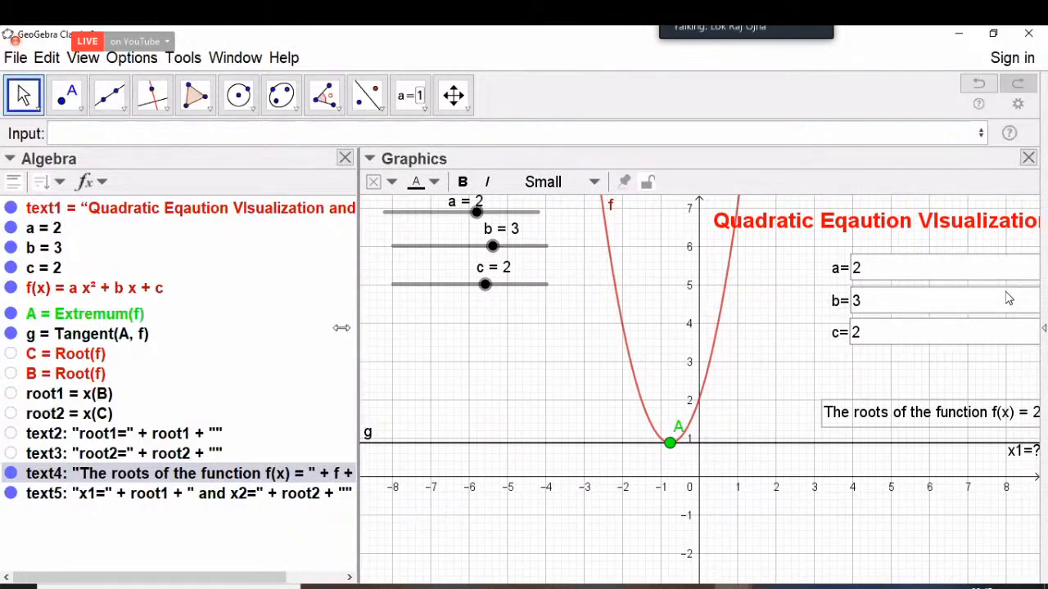
click(725, 420)
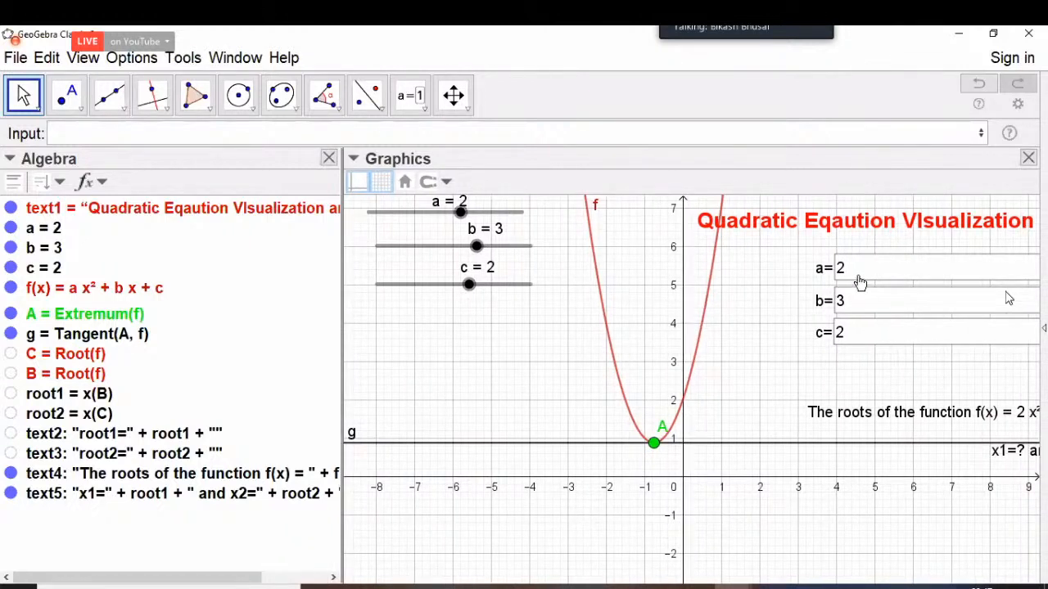
drag(812, 291, 742, 318)
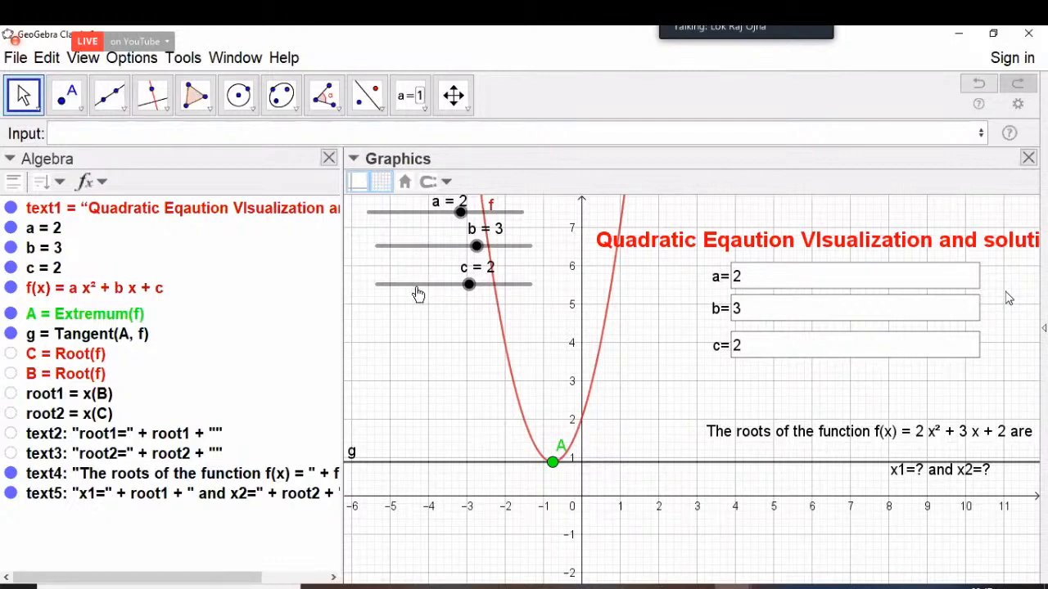
click(544, 245)
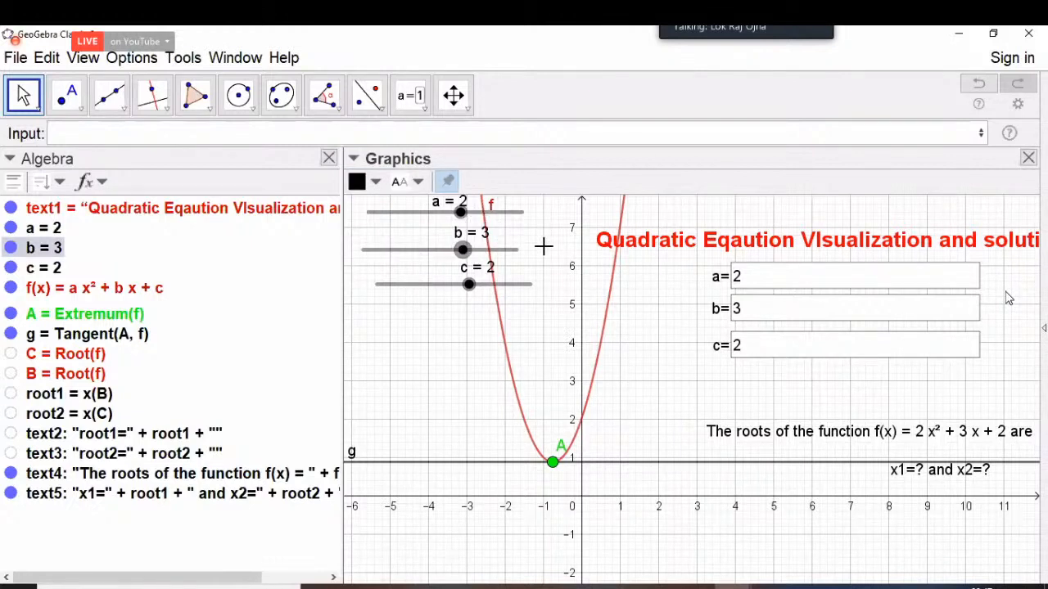
key(Tab)
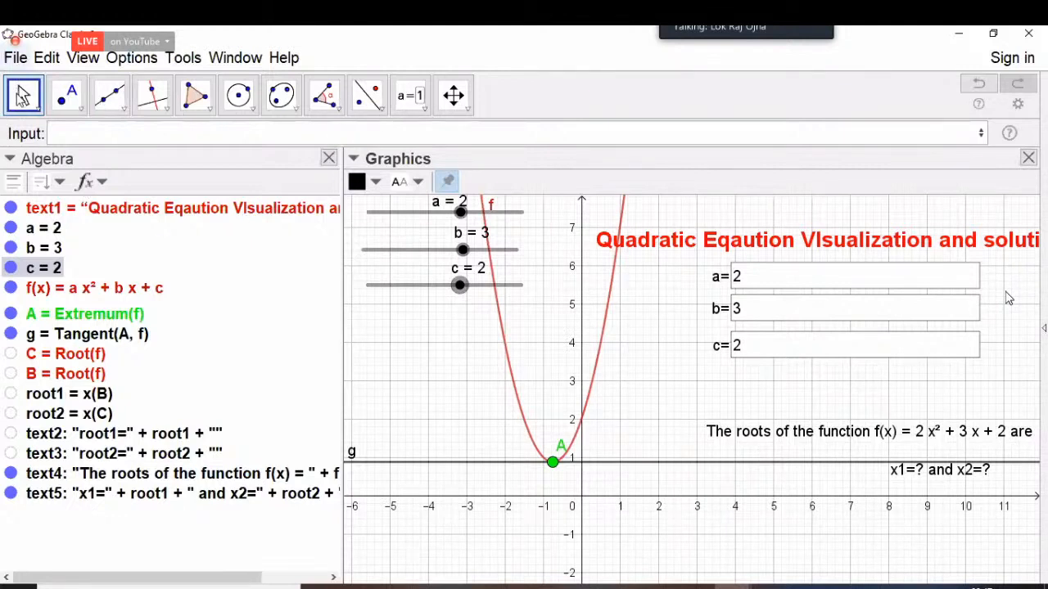
click(331, 109)
click(31, 96)
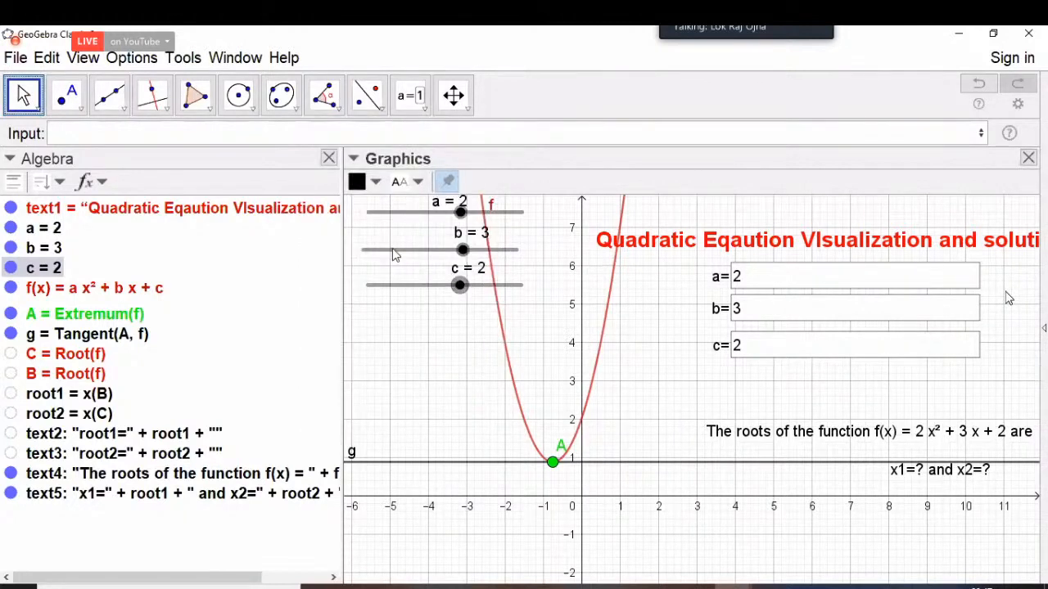
click(123, 108)
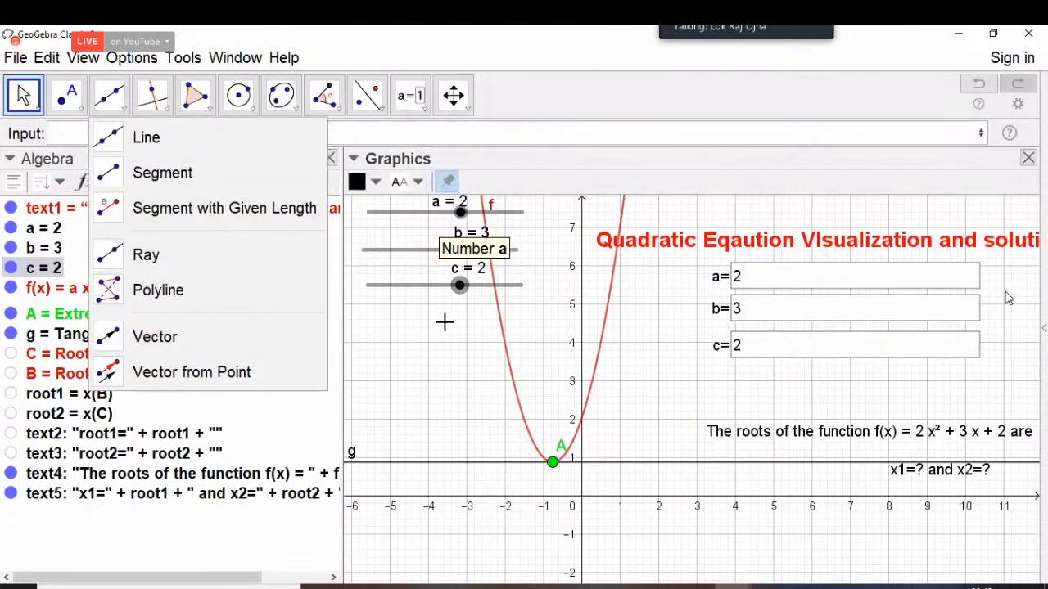
click(23, 95)
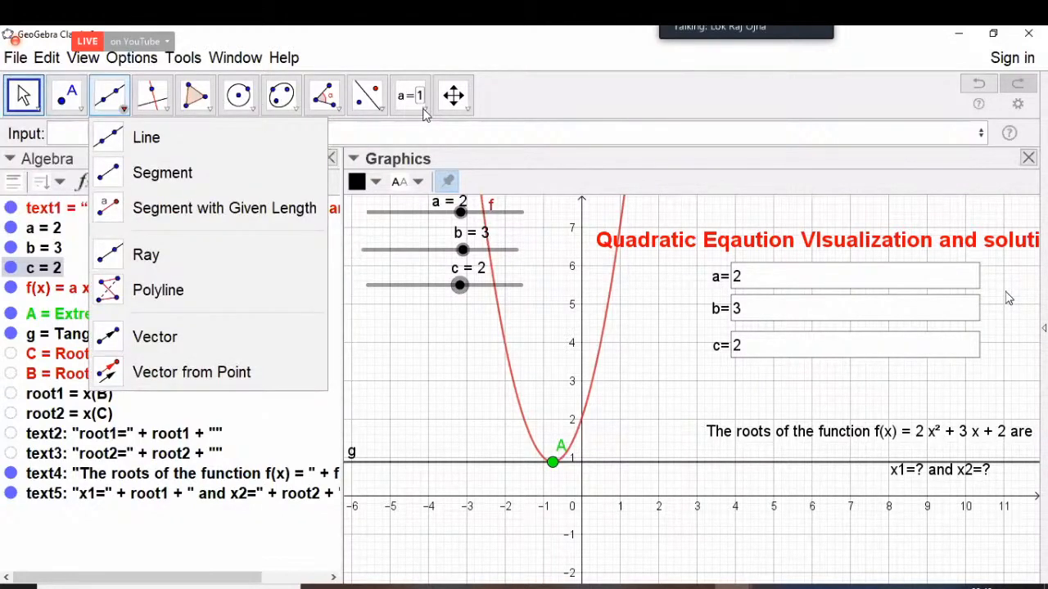
Step: Place a new button in the free area below the three sliders and caption it Play
mouse_move(424, 113)
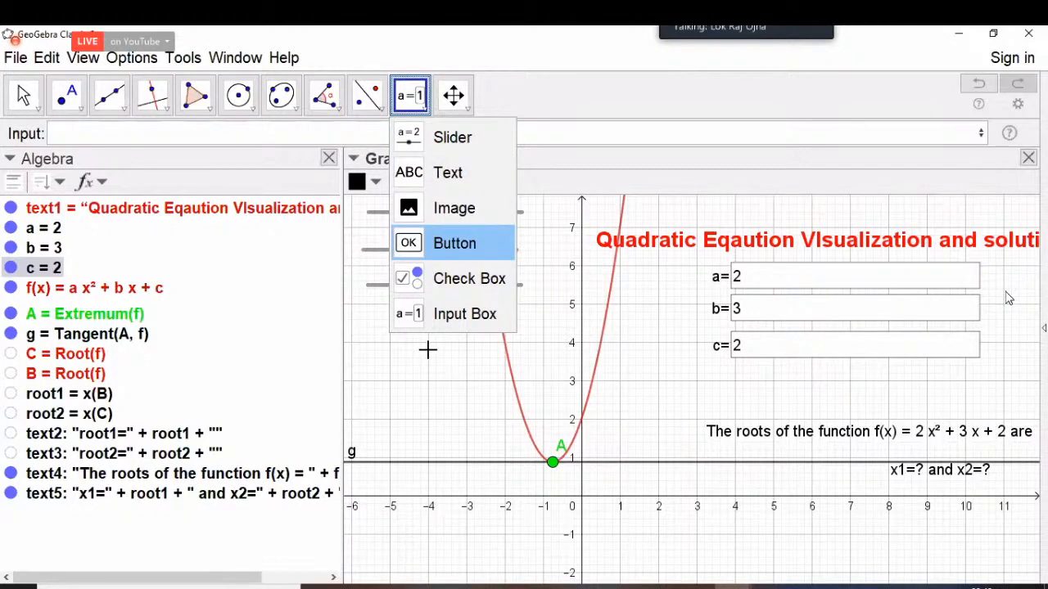
click(455, 243)
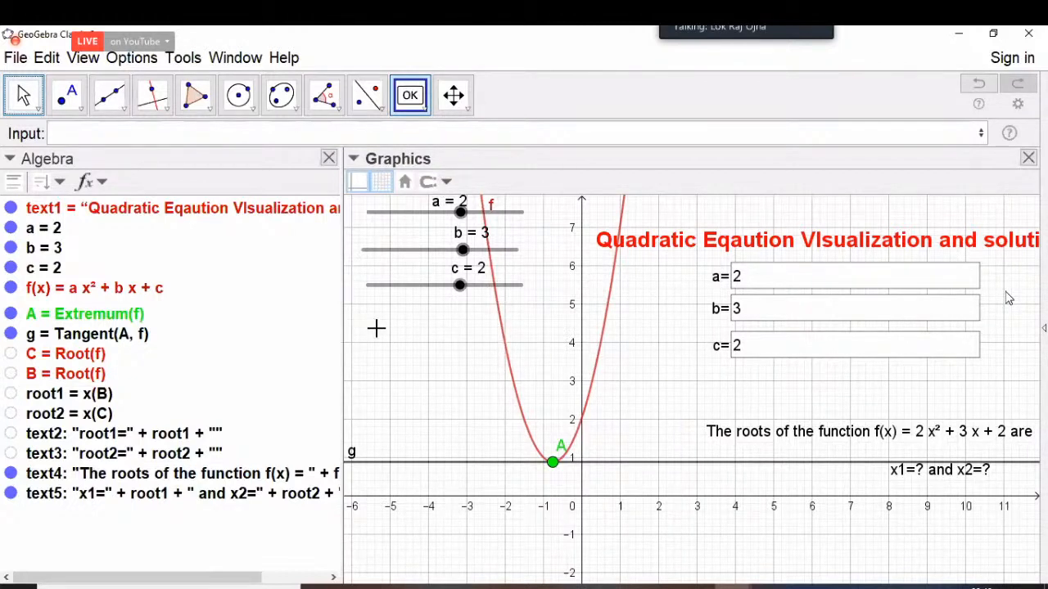
click(377, 260)
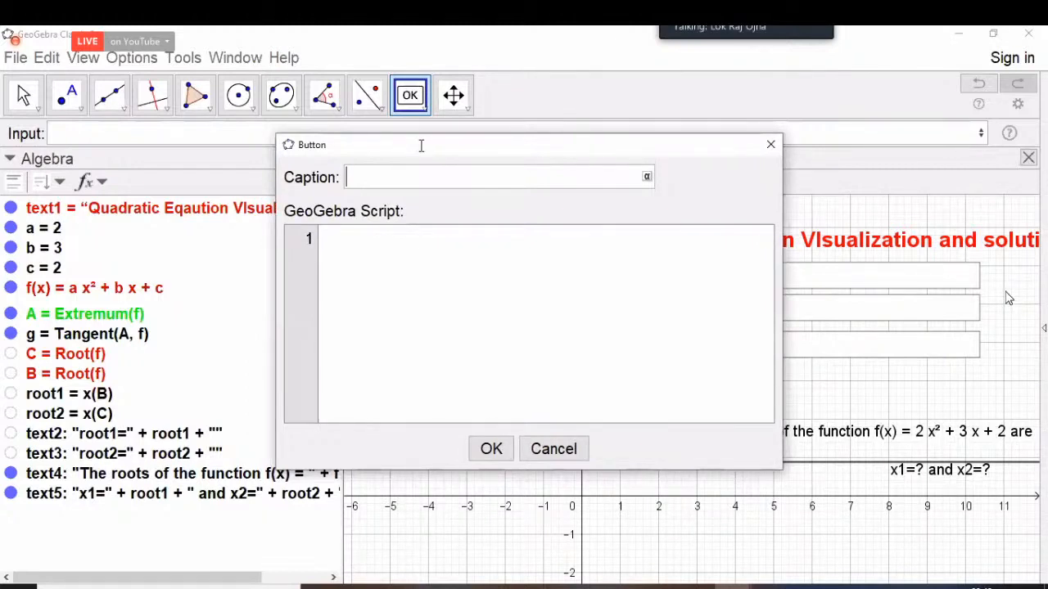
text(P)
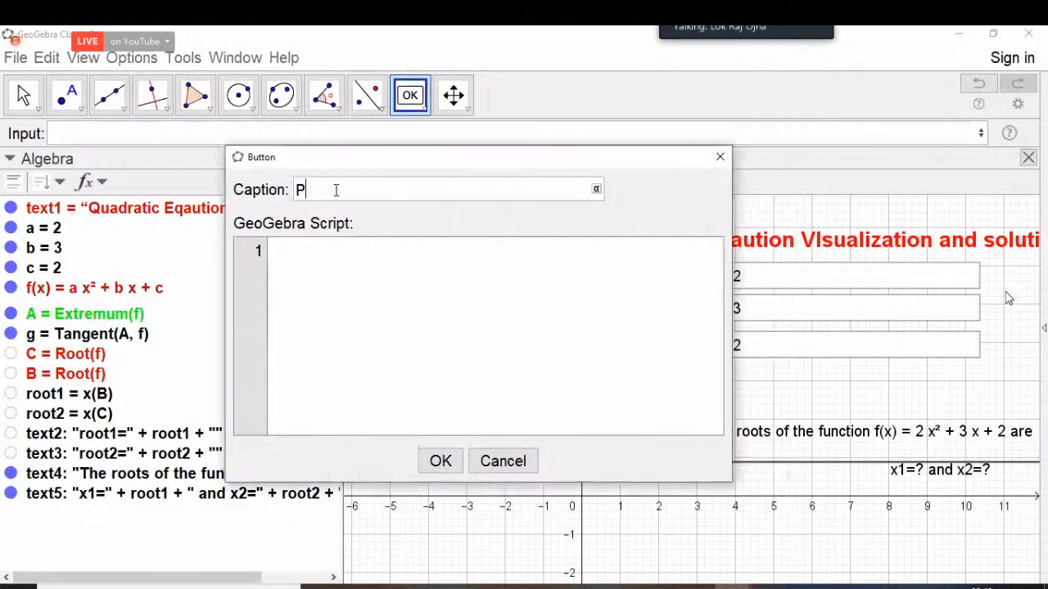
text(lay)
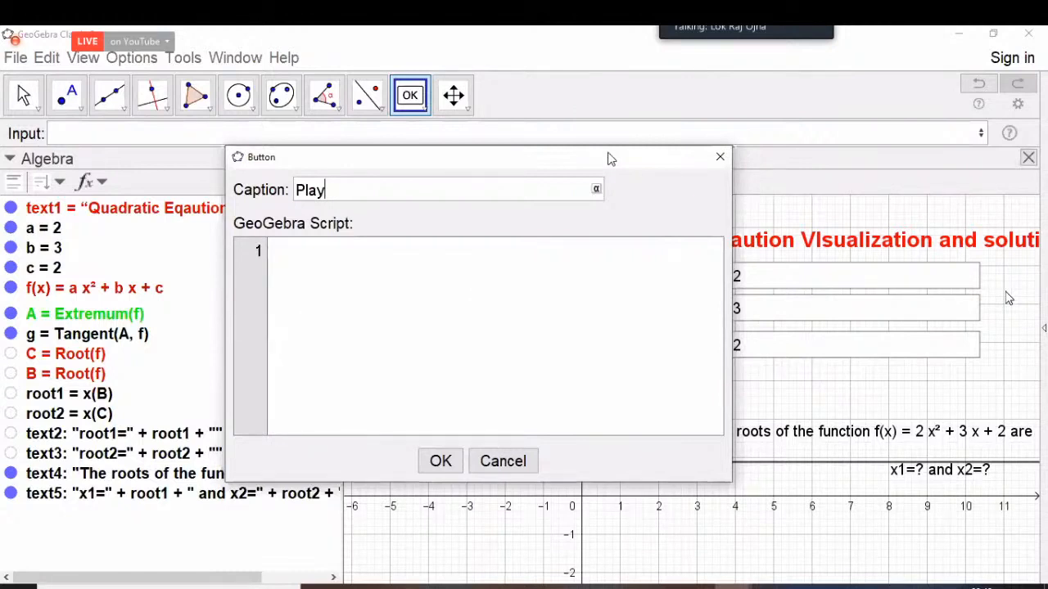
drag(608, 159, 595, 145)
Step: Write the button's GeoGebra script on three lines: StartAnimation[a], StartAnimation[b] and StartAnimation[c]
click(323, 267)
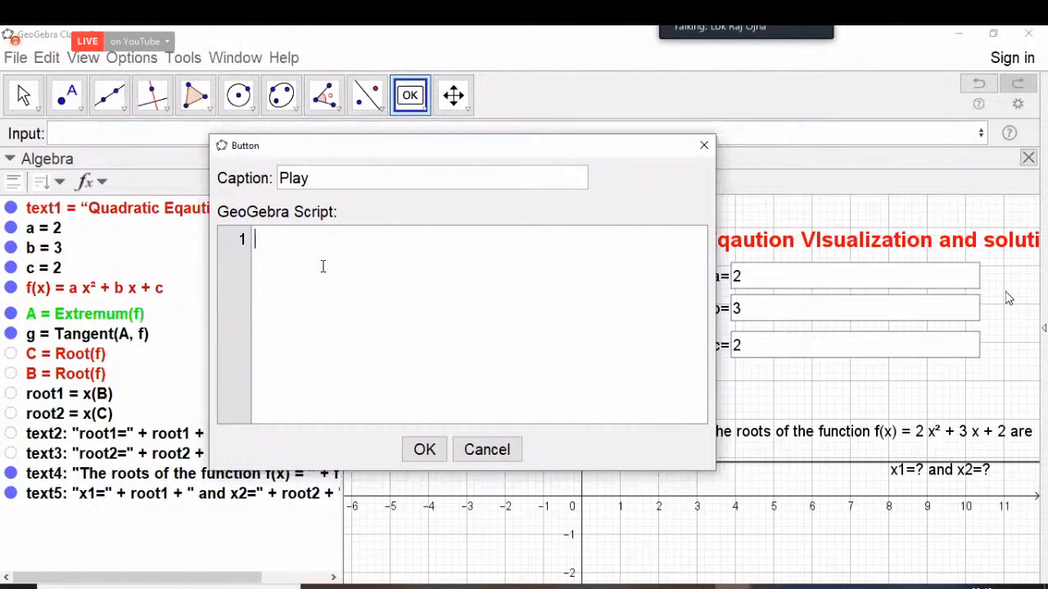
text(StartAn)
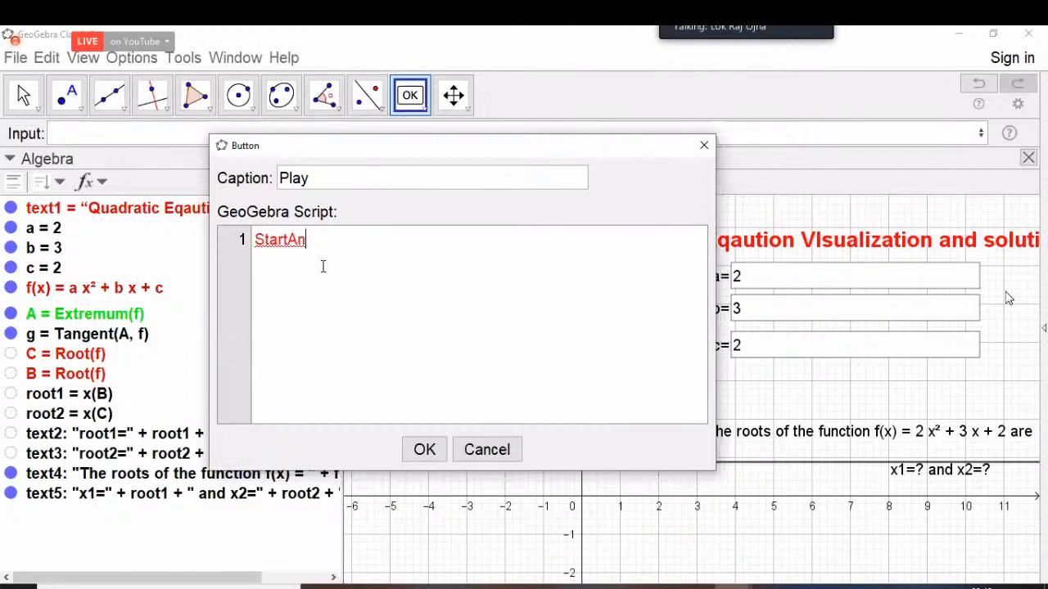
text(imation[a])
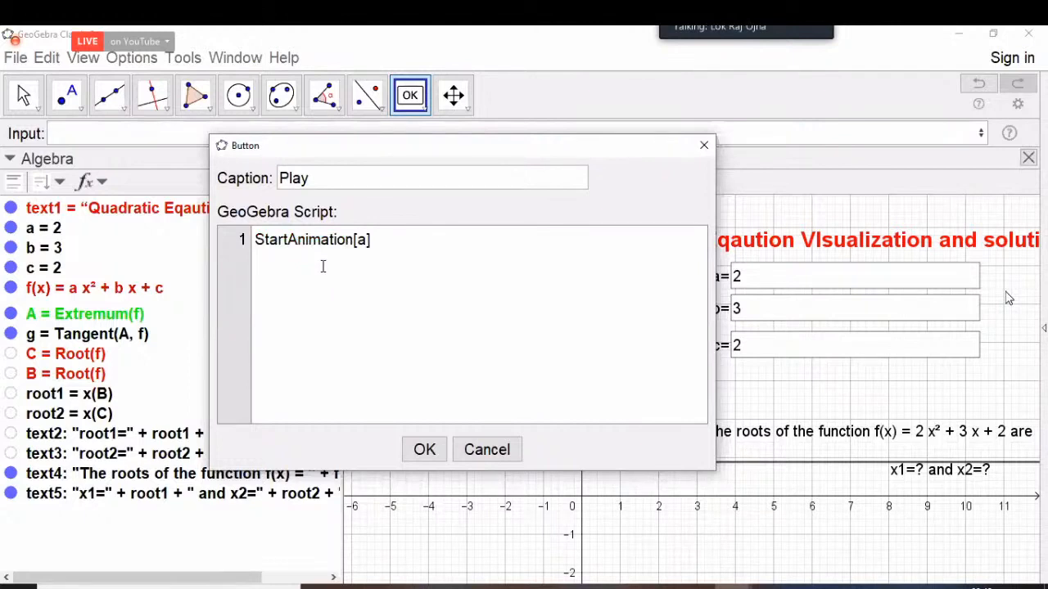
key(Return)
text(StartAnima)
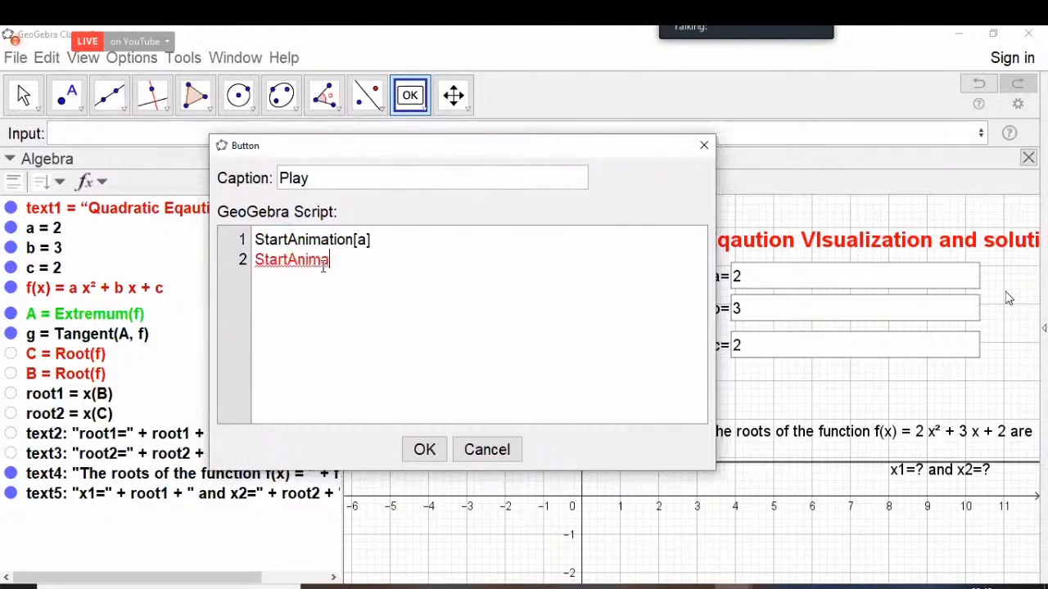
text(tion[b])
key(Return)
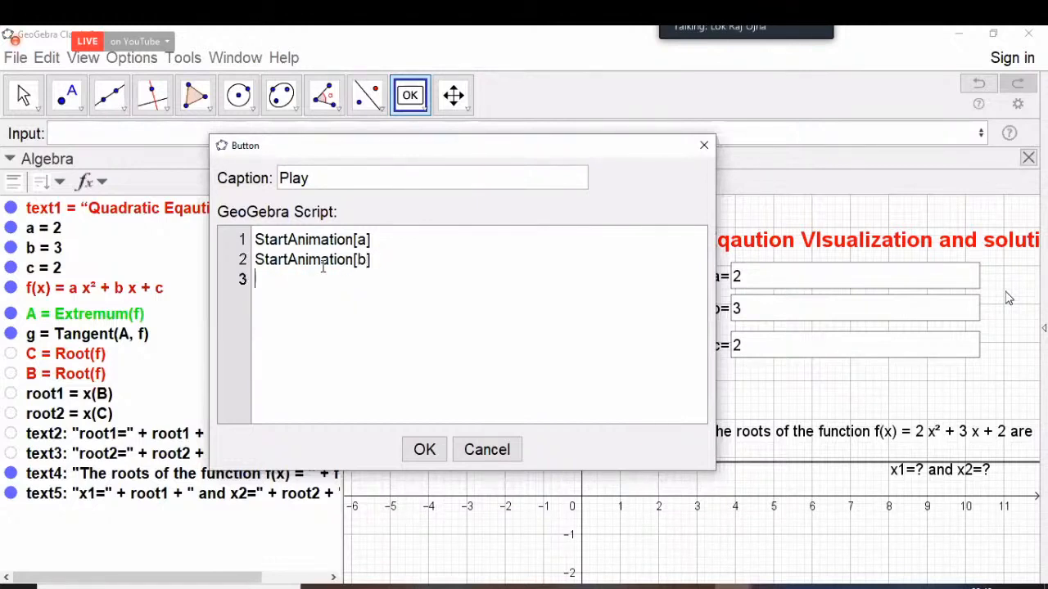
text(Starta)
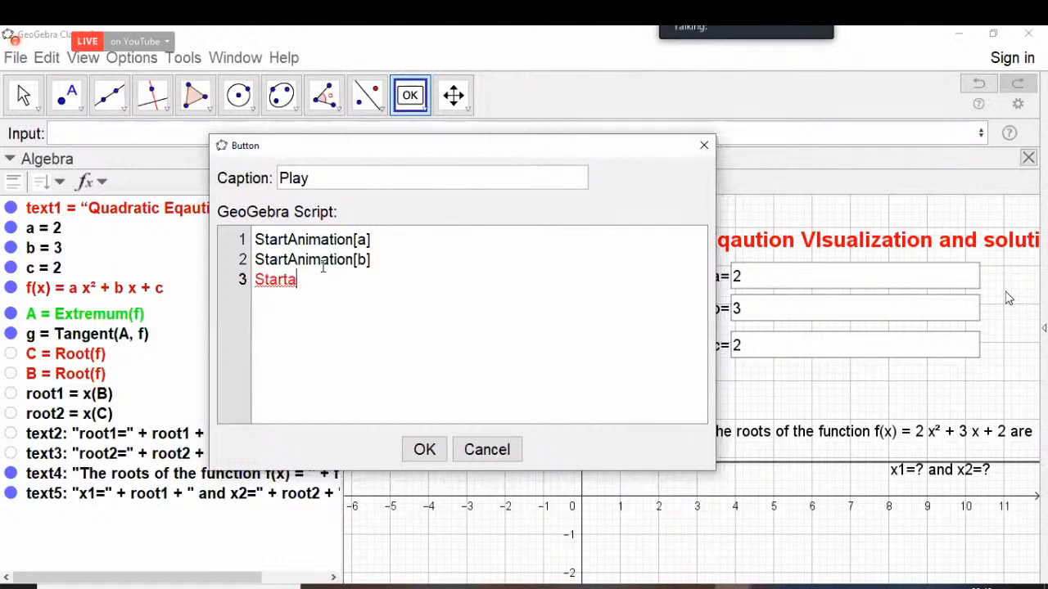
key(BackSpace)
text(Animation[)
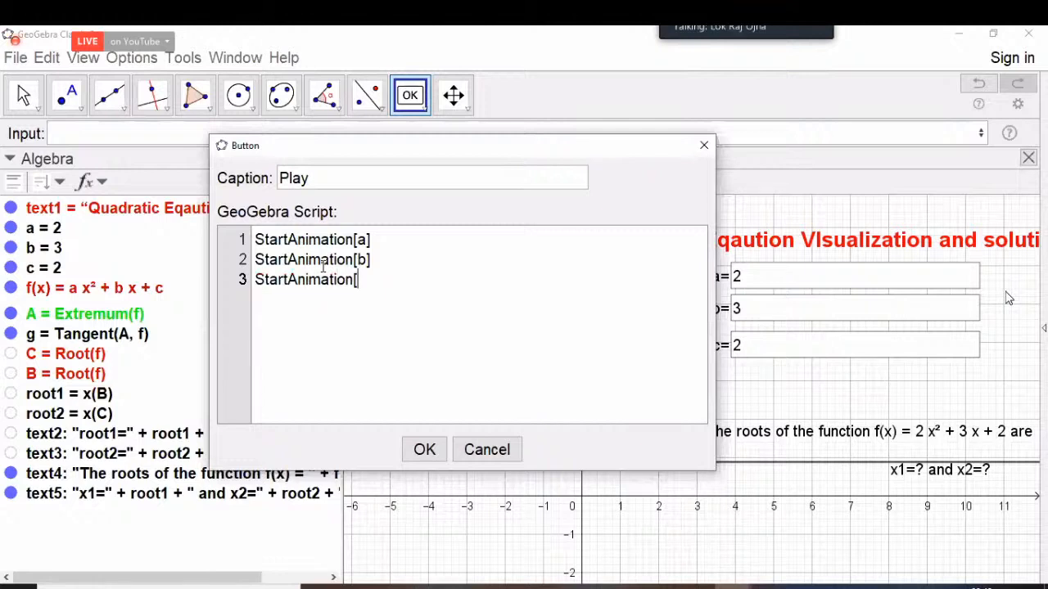
text(c])
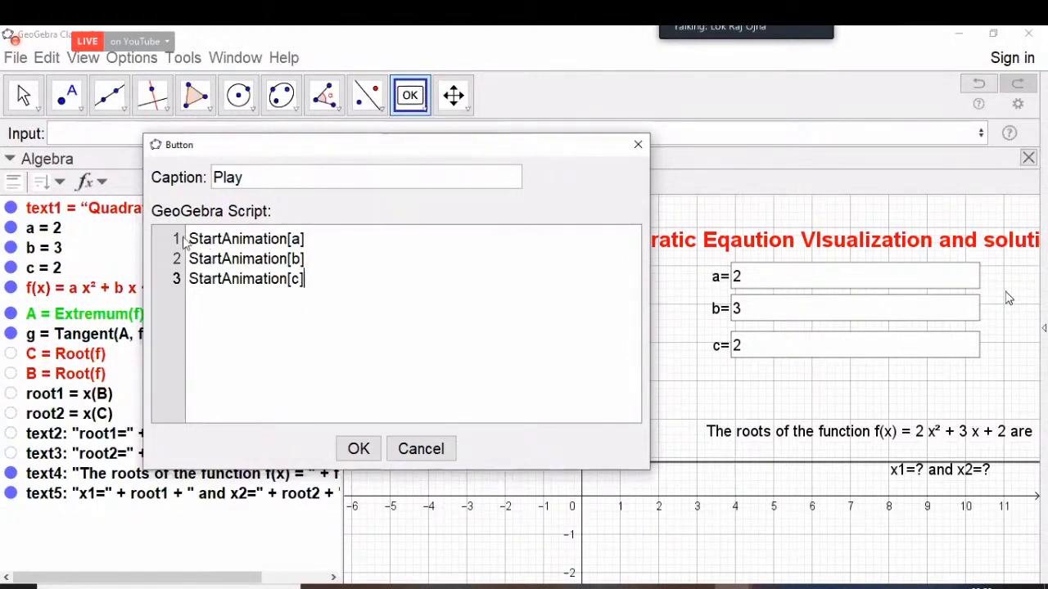
Step: Copy all three script lines for reuse and finish creating the Play button
click(309, 260)
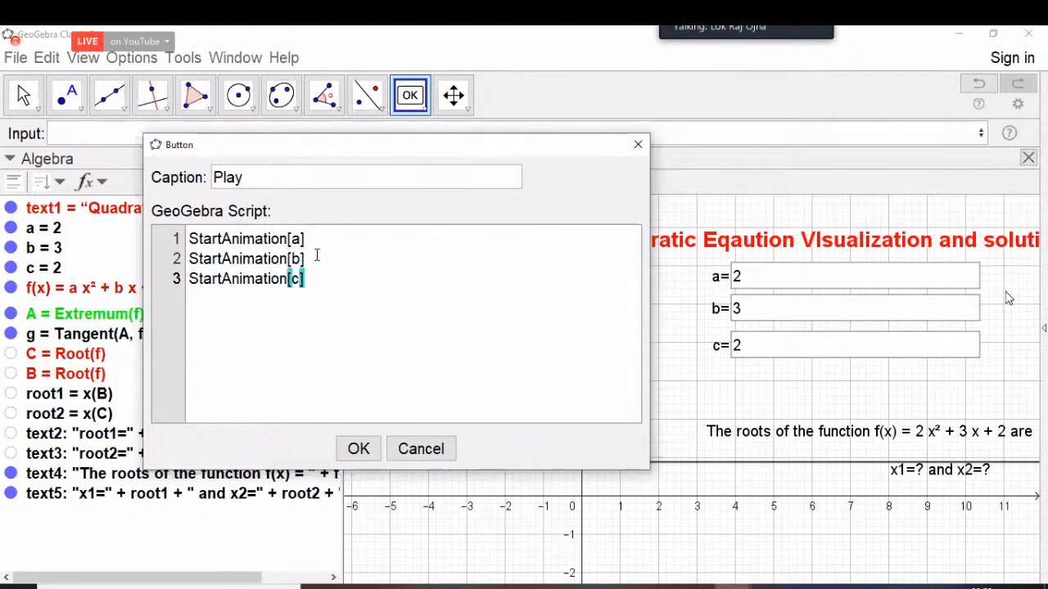
click(323, 283)
drag(268, 269, 192, 230)
key(ctrl+c)
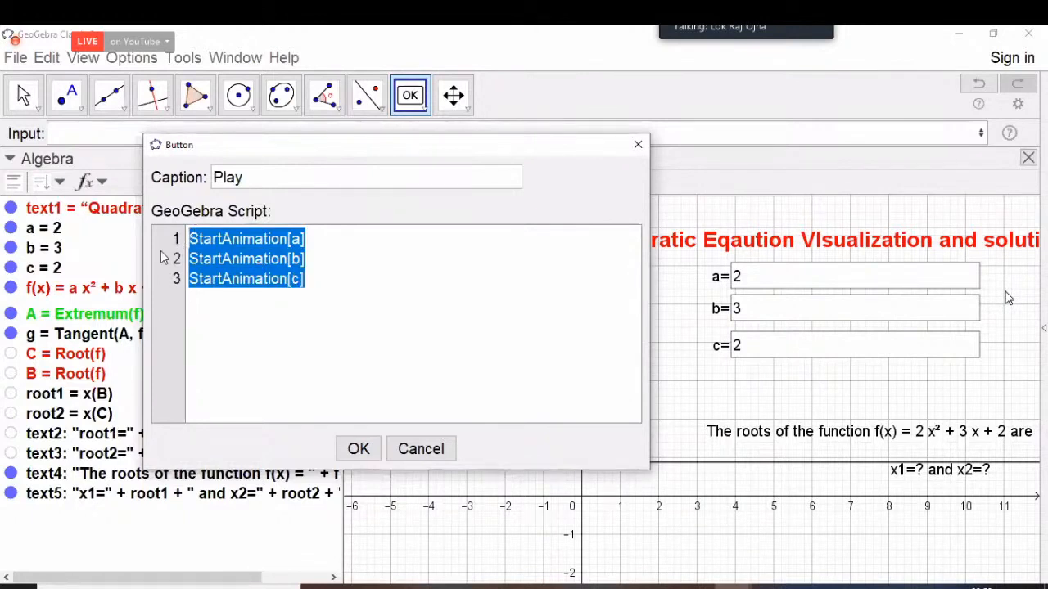
click(345, 270)
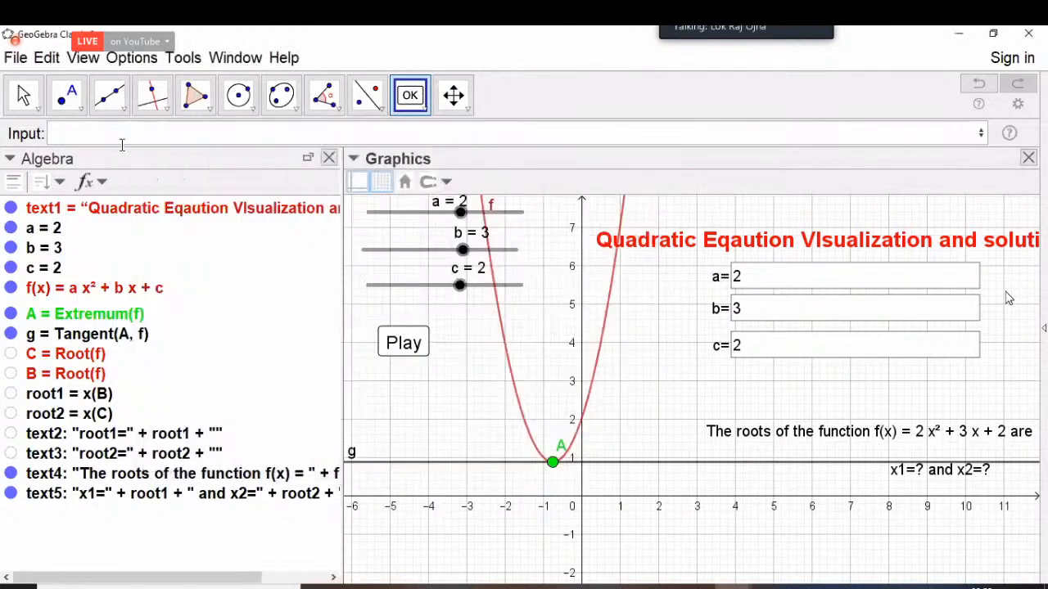
Step: Run the Play button to start animating the coefficients a, b and c
click(402, 351)
click(366, 380)
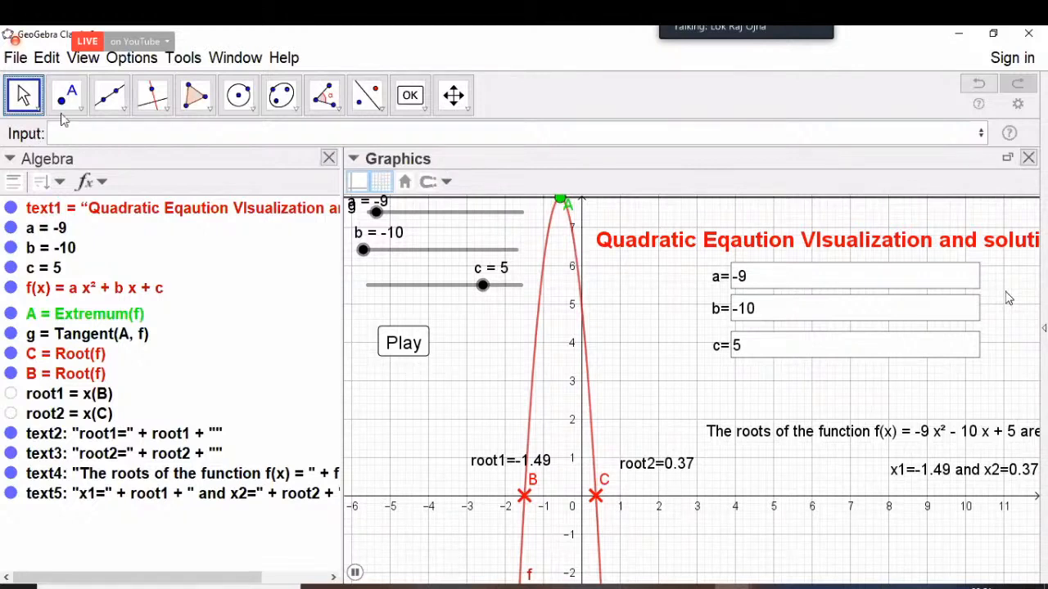
Step: Insert a second button below Play, caption it Stop and paste the copied StartAnimation lines as its script
click(412, 97)
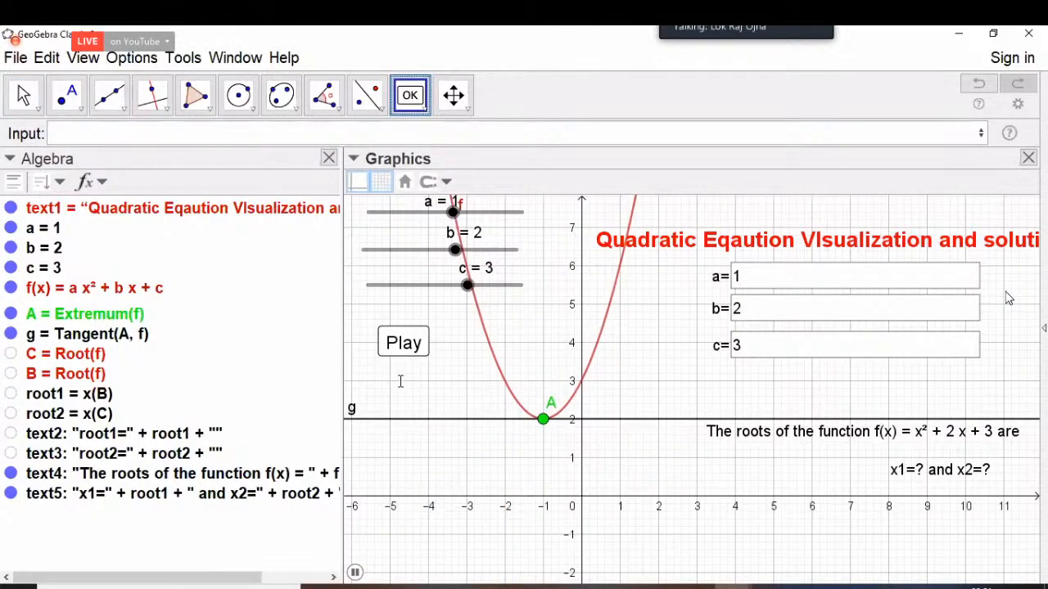
click(398, 374)
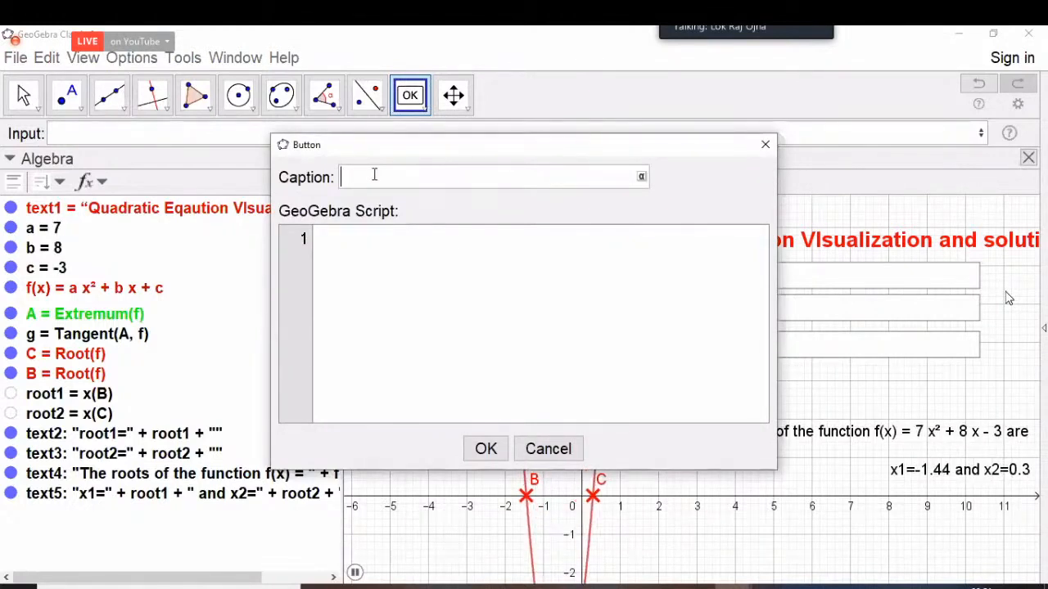
text(Stop)
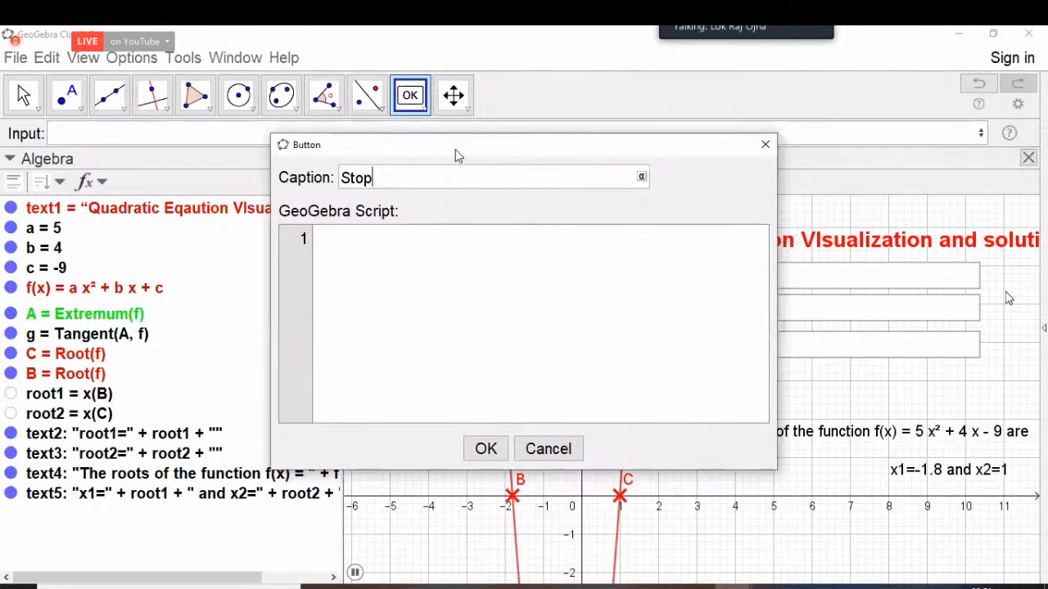
click(243, 272)
key(ctrl+v)
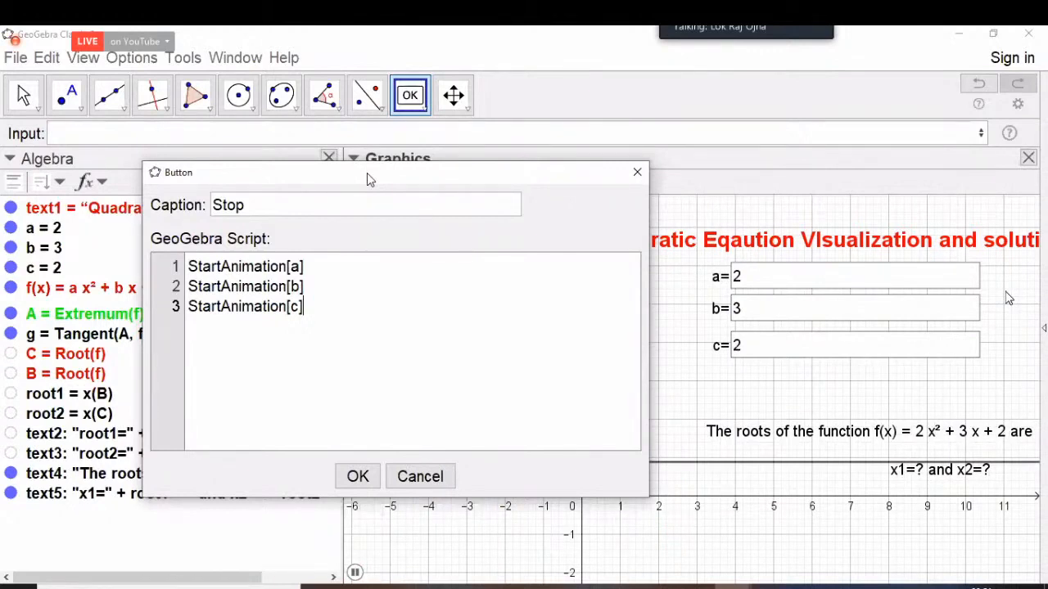
Step: Add the argument false to all three StartAnimation lines, for a, b and c, in the Stop button's script
drag(367, 173, 460, 167)
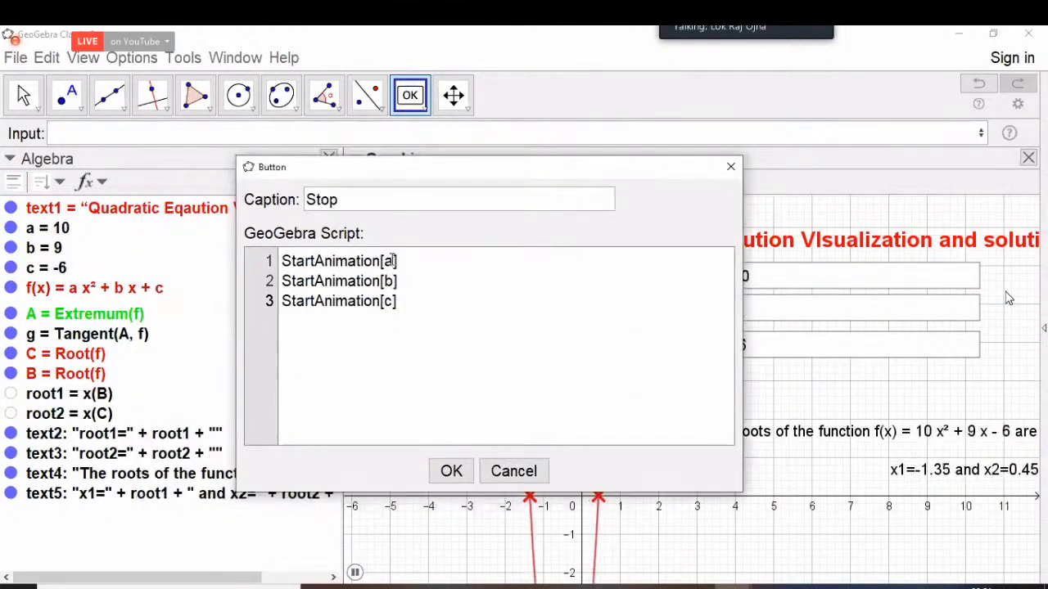
click(461, 279)
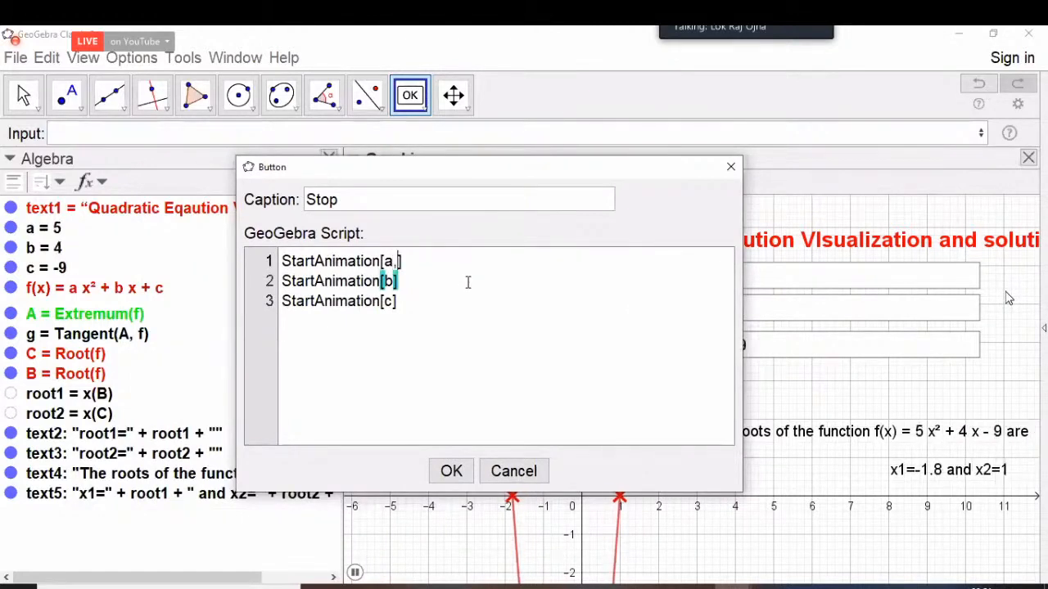
text(false)
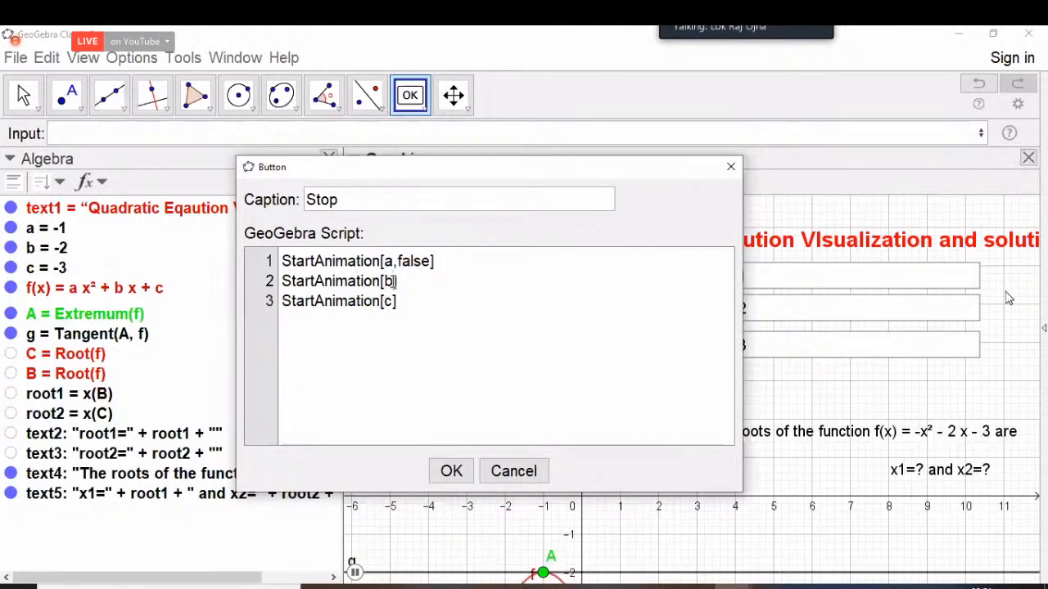
text(,fal)
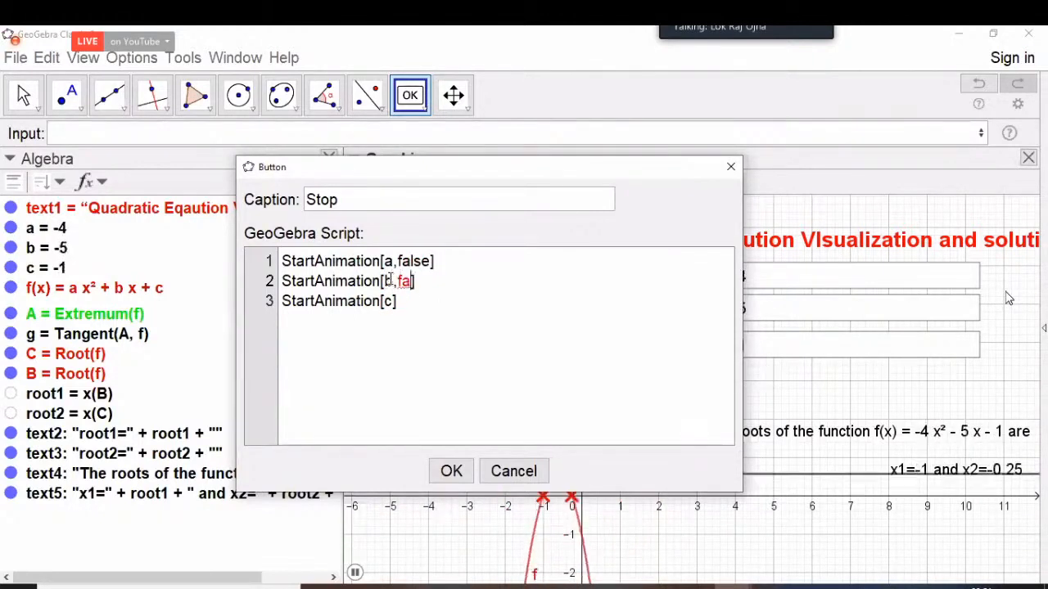
text(see)
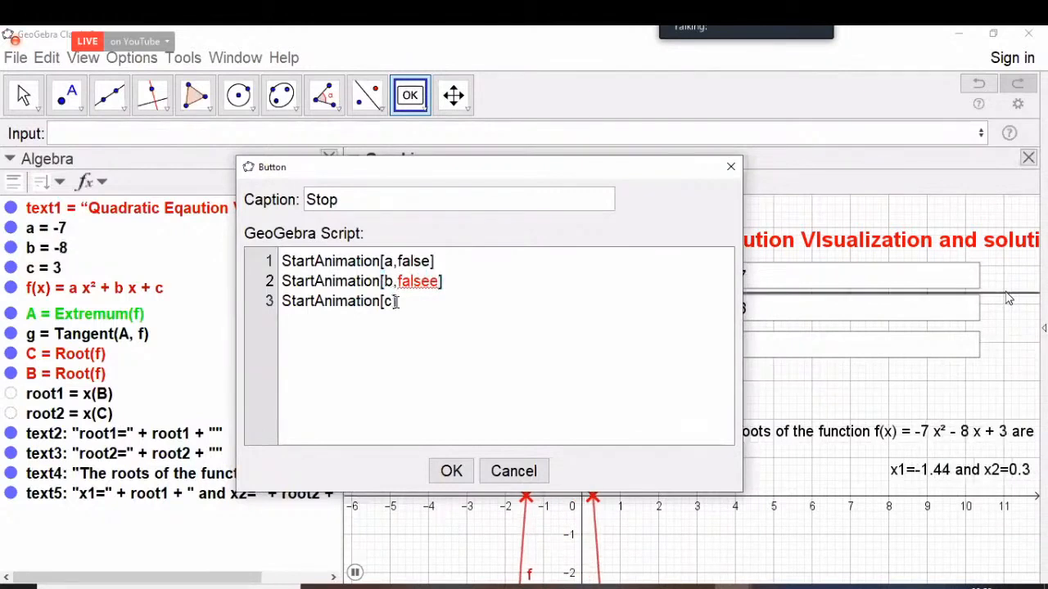
key(BackSpace)
click(393, 301)
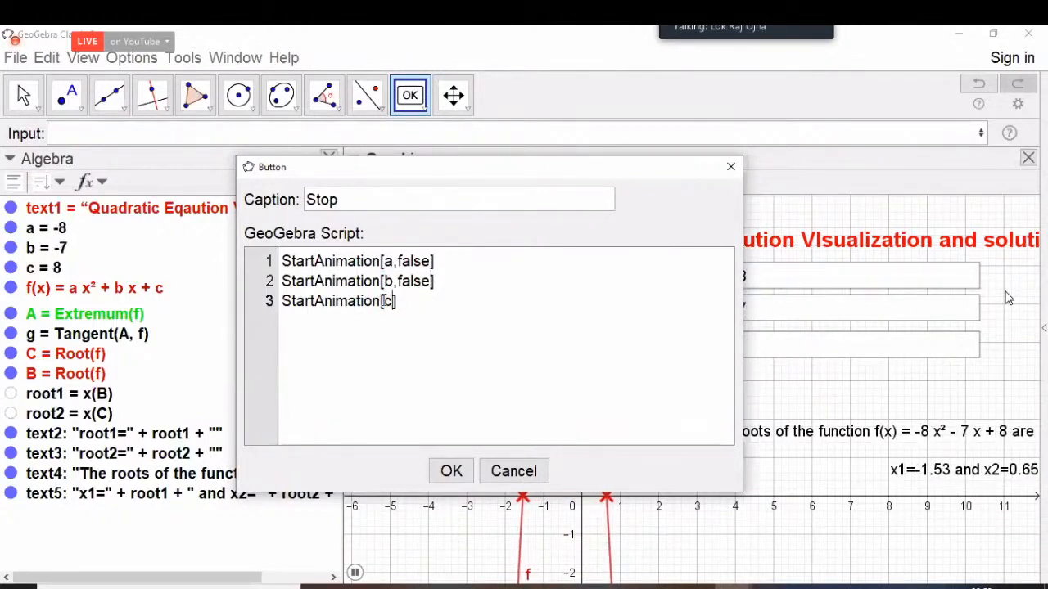
text(,f)
text(alse)
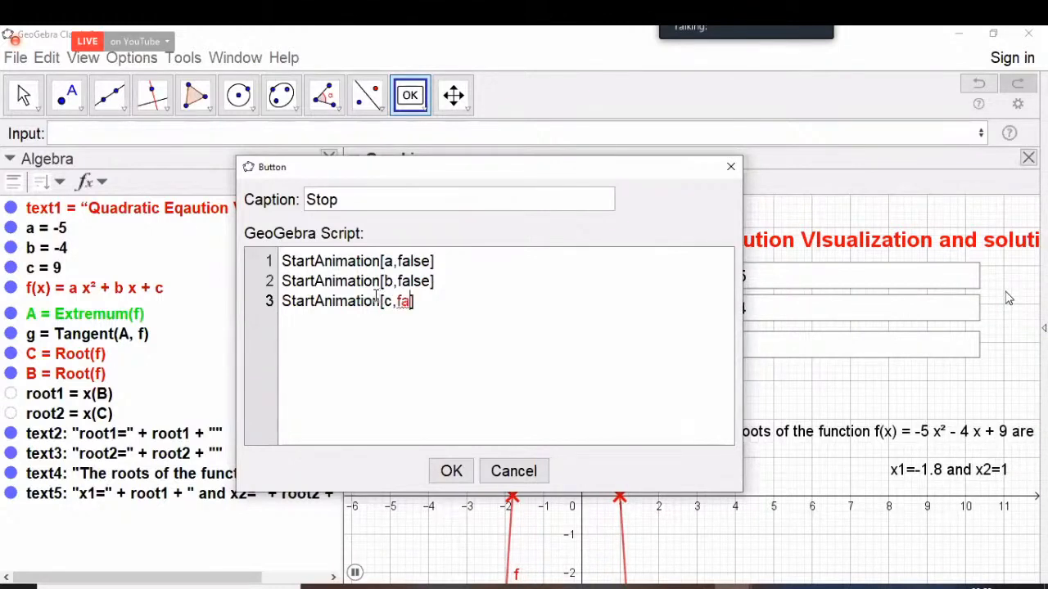
click(437, 296)
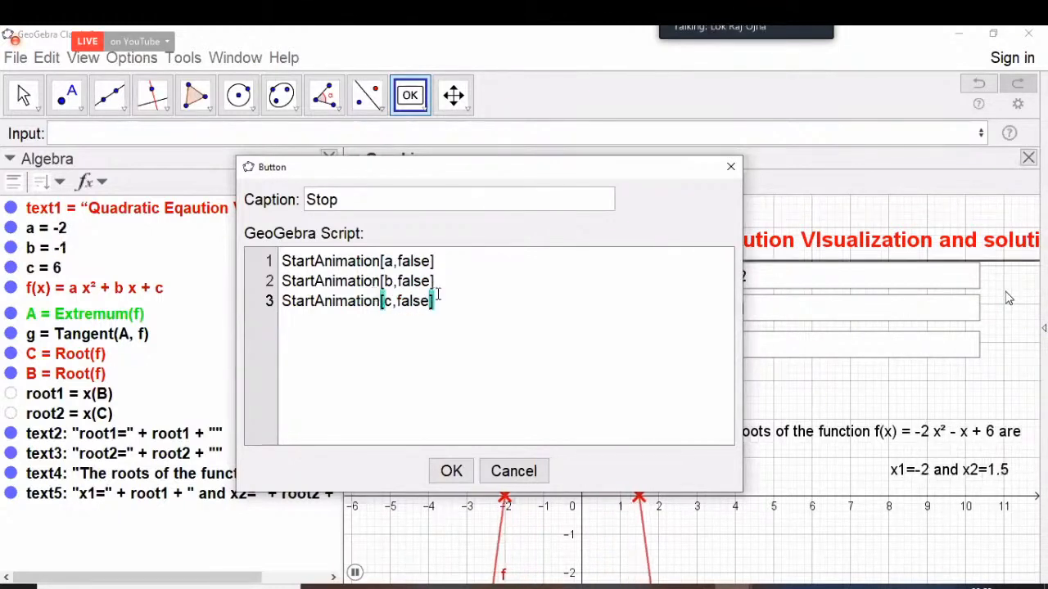
Step: Move the button dialog clear of the sliders and finish creating the Stop button
click(382, 281)
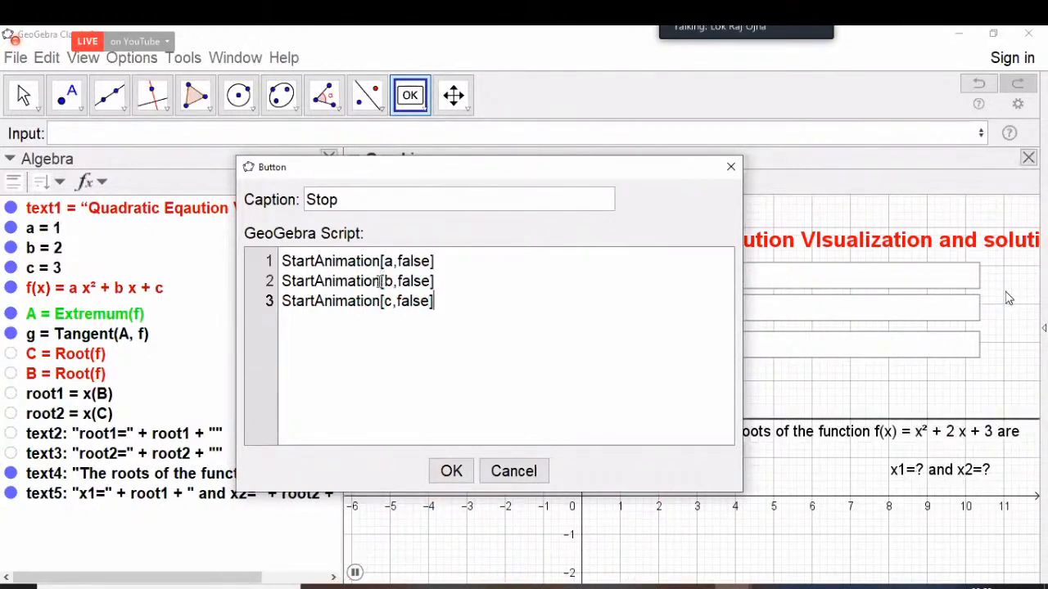
click(468, 269)
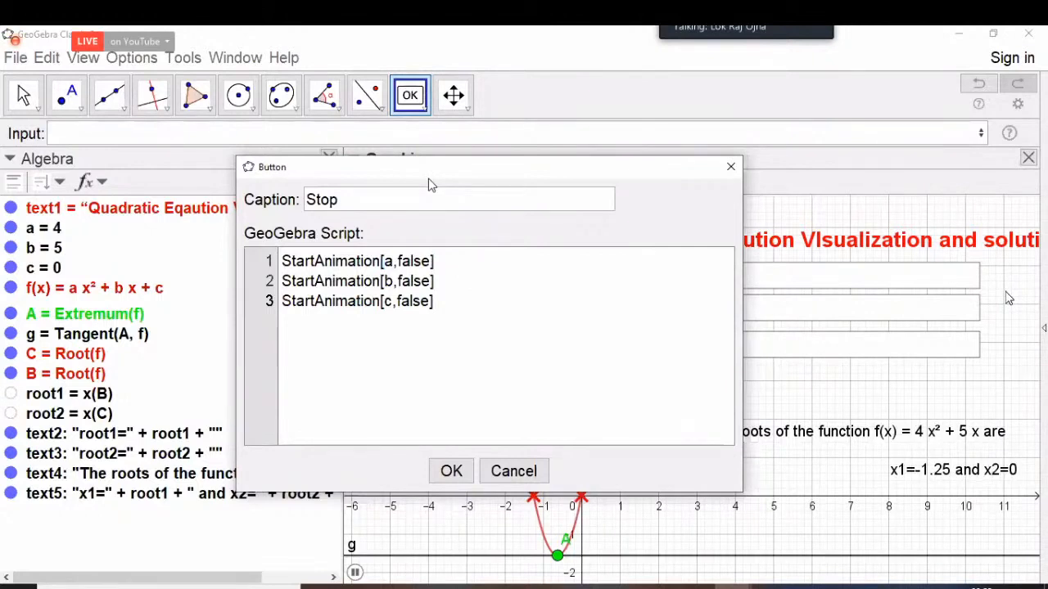
drag(428, 179, 710, 135)
click(591, 264)
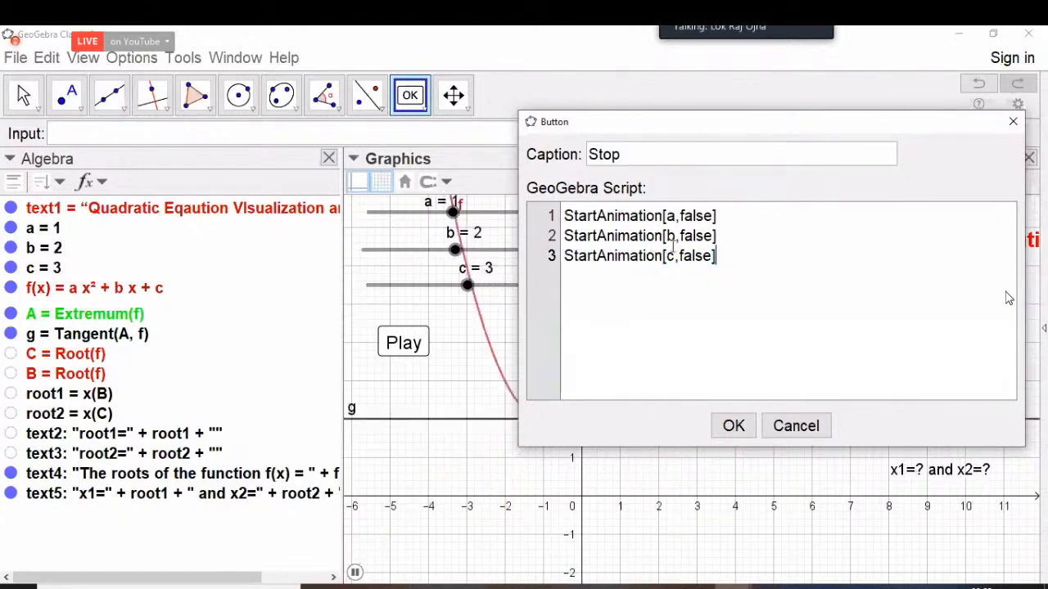
click(739, 257)
click(687, 258)
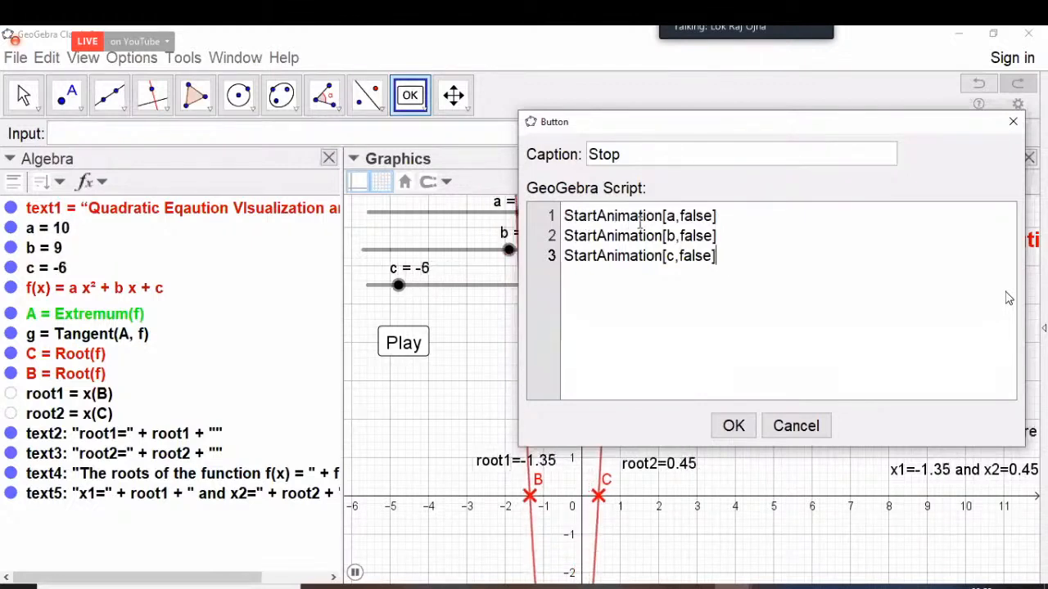
click(667, 216)
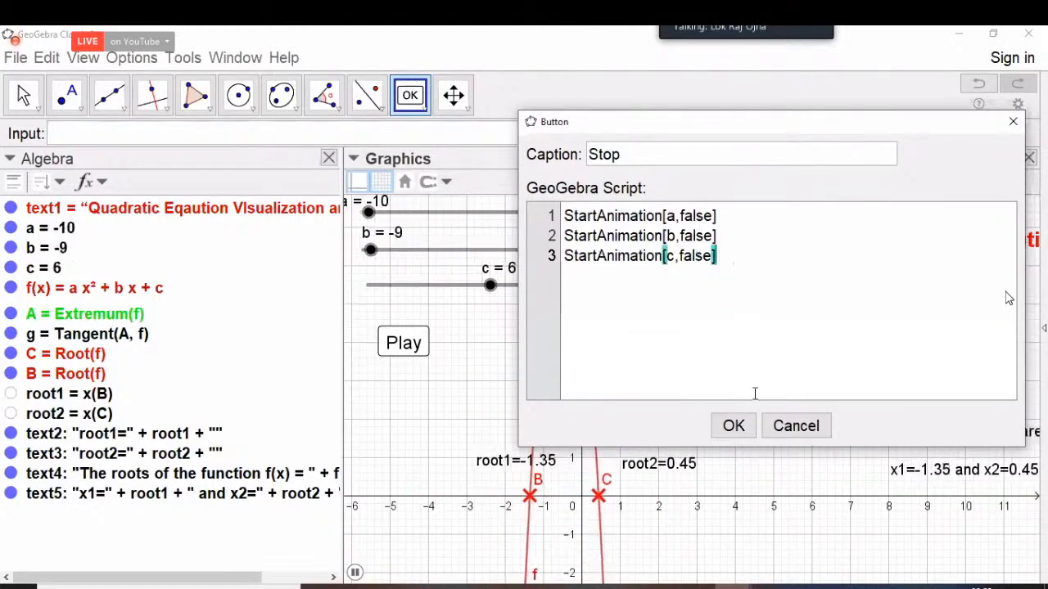
click(735, 430)
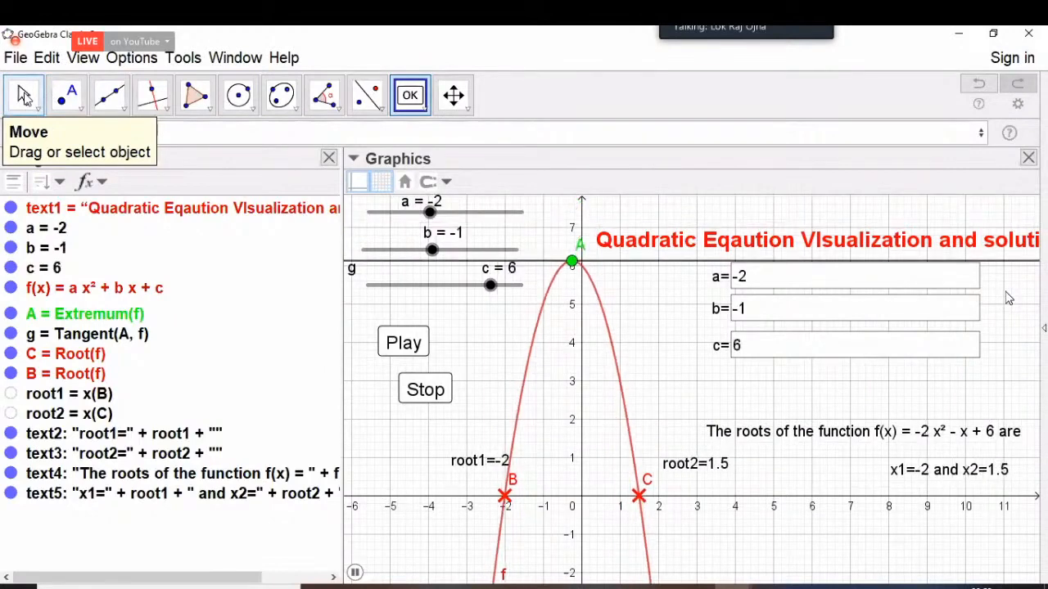
Step: Switch to the Move tool and test the Play and Stop buttons on the slider animation
click(24, 96)
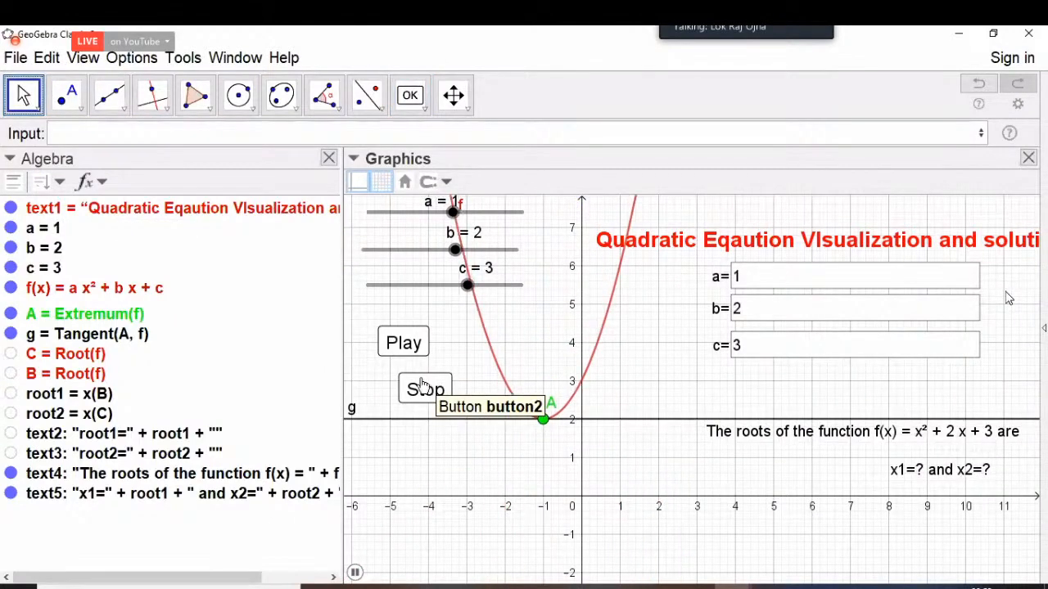
click(401, 344)
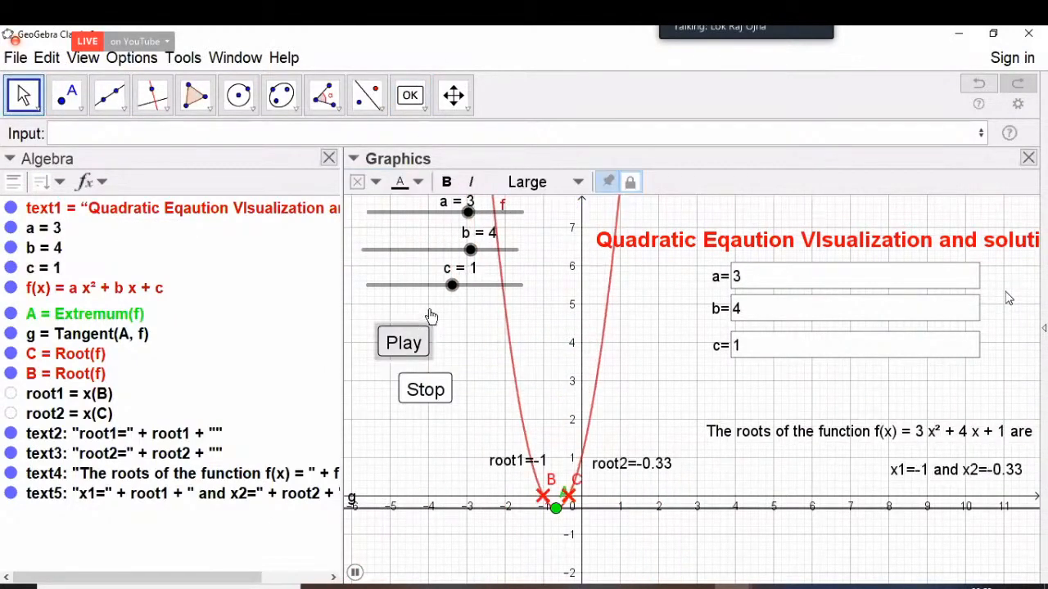
click(425, 391)
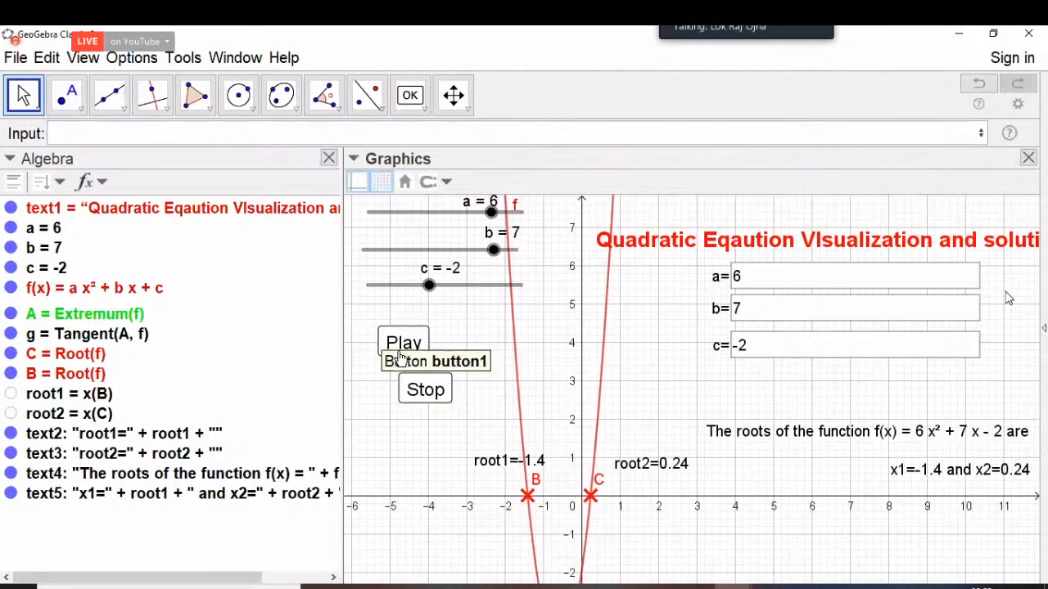
Step: Line up the Play and Stop buttons directly beneath slider c and test starting and stopping the animation with them
drag(400, 355, 429, 331)
drag(422, 392, 428, 366)
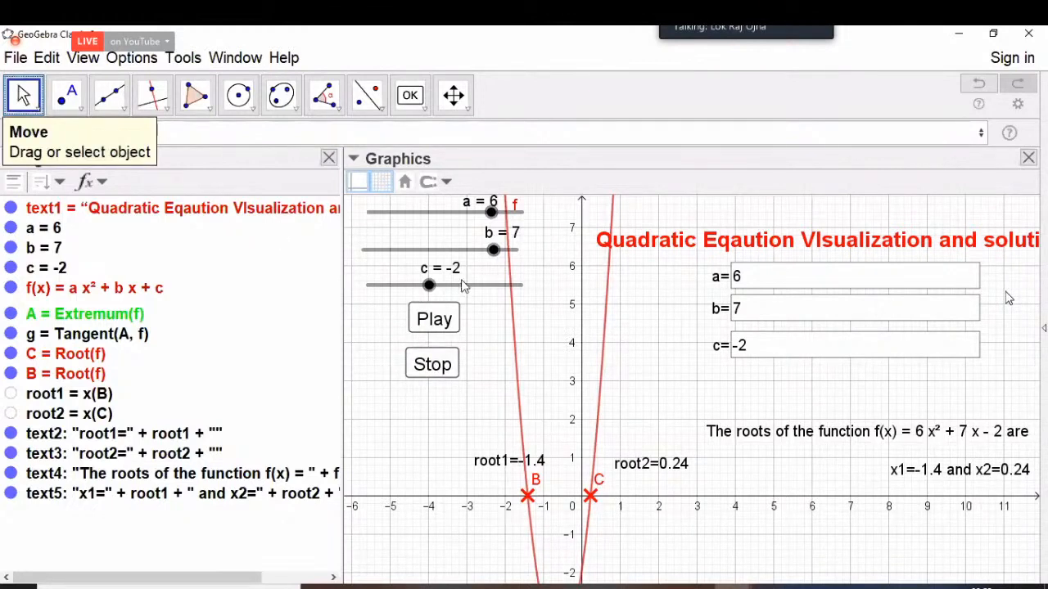
click(434, 321)
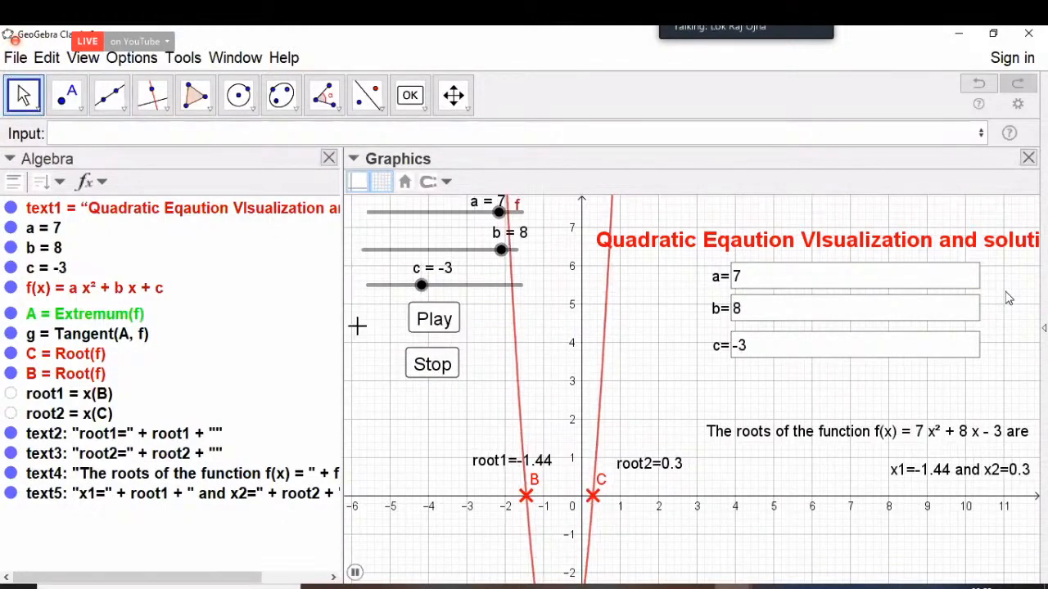
click(432, 366)
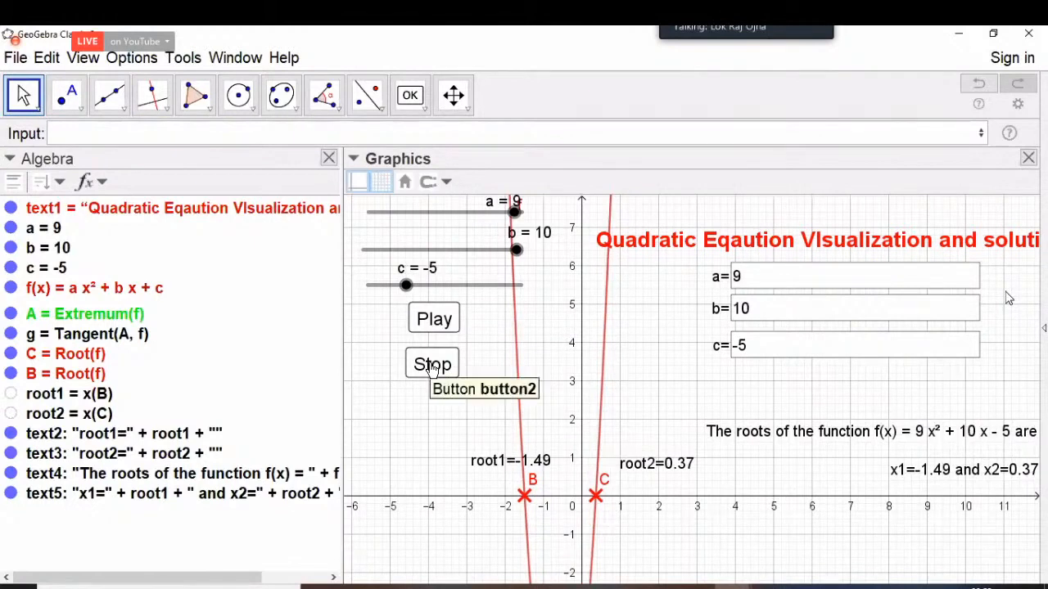
click(423, 321)
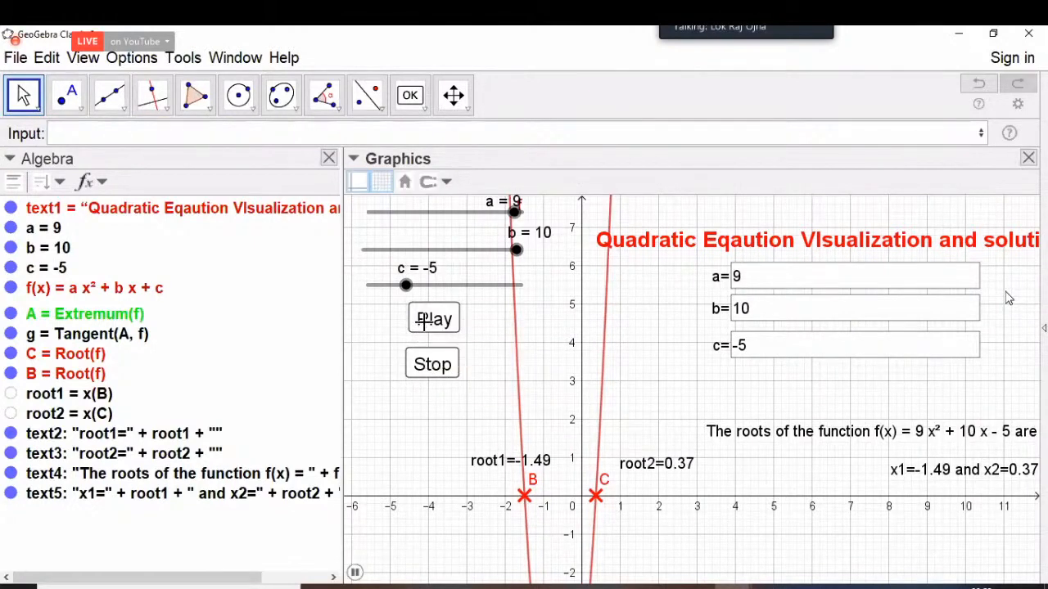
click(428, 371)
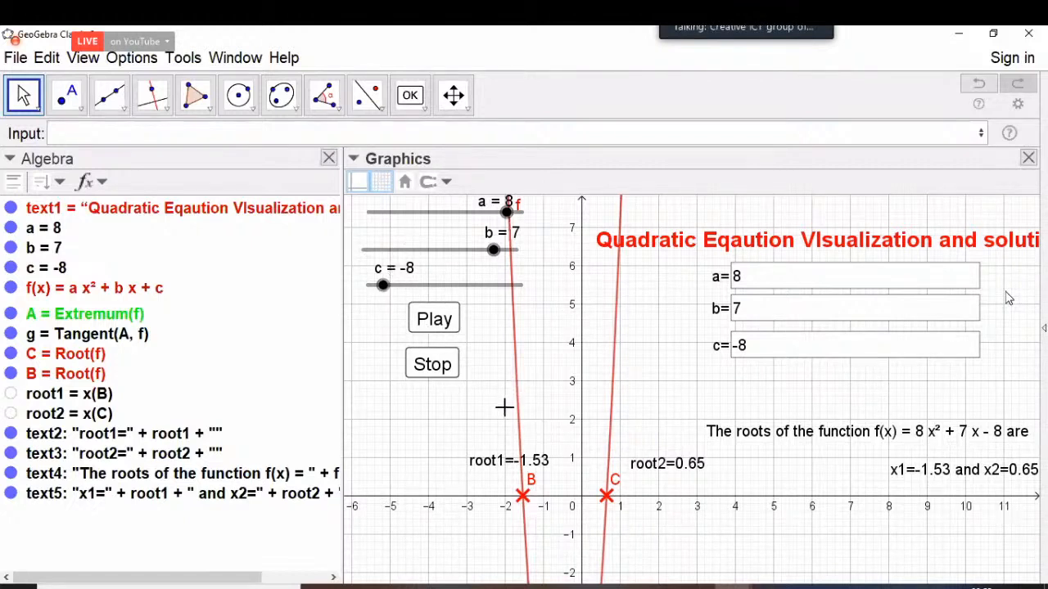
Step: Vary coefficient c by hand with its slider, bringing it to -1
click(444, 284)
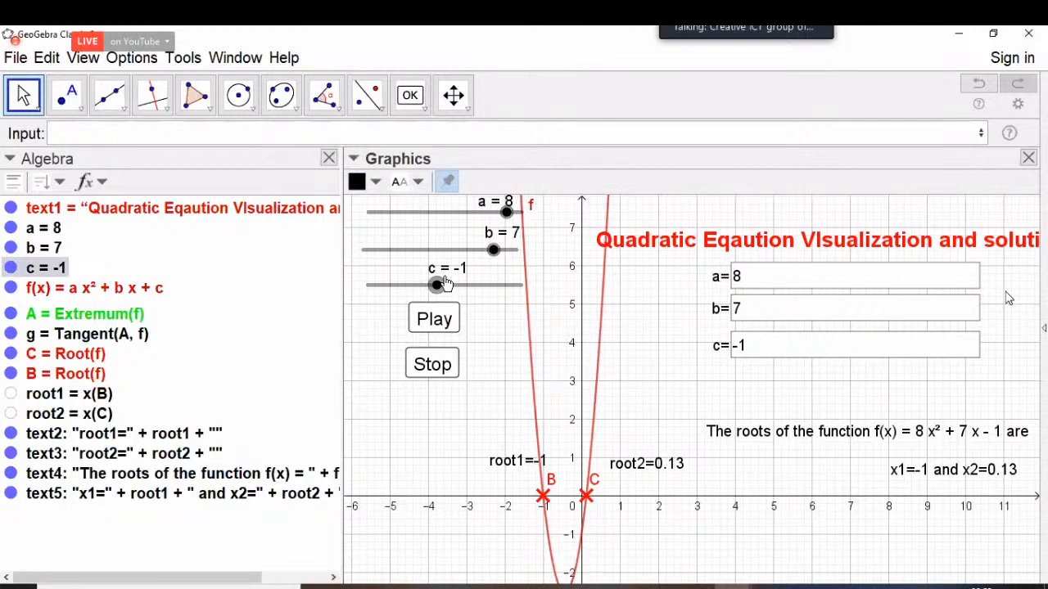
drag(447, 284, 450, 285)
key(Left)
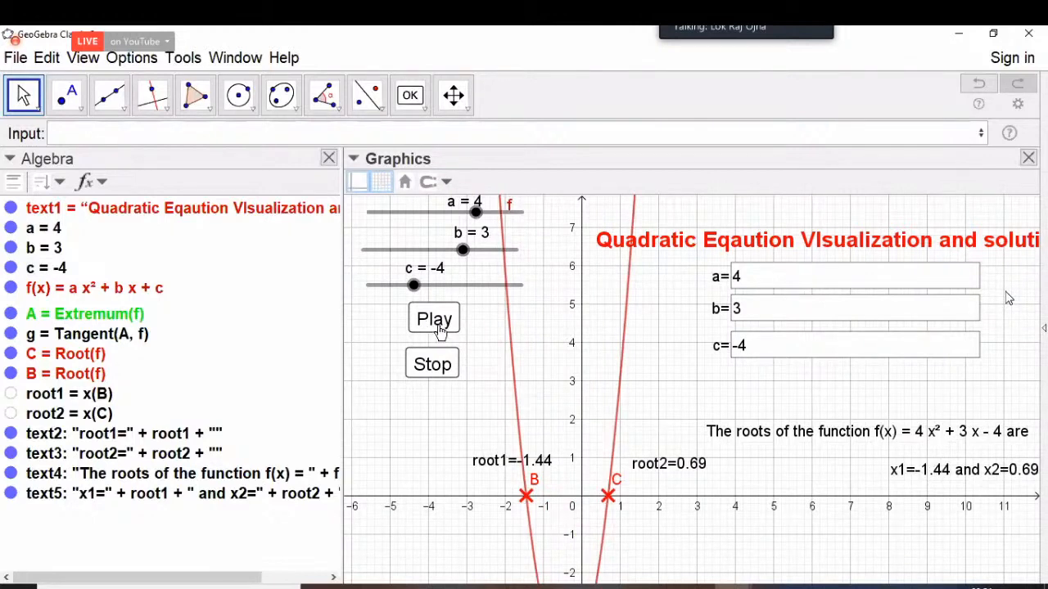
Step: Move the Play button slightly closer to Stop and set slider c to -1
click(438, 330)
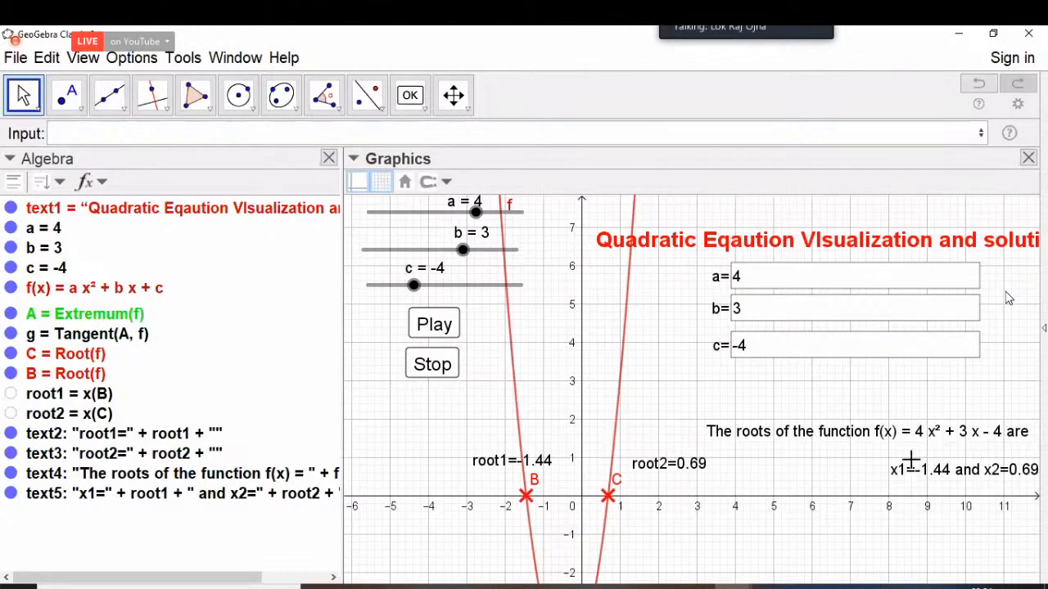
click(762, 276)
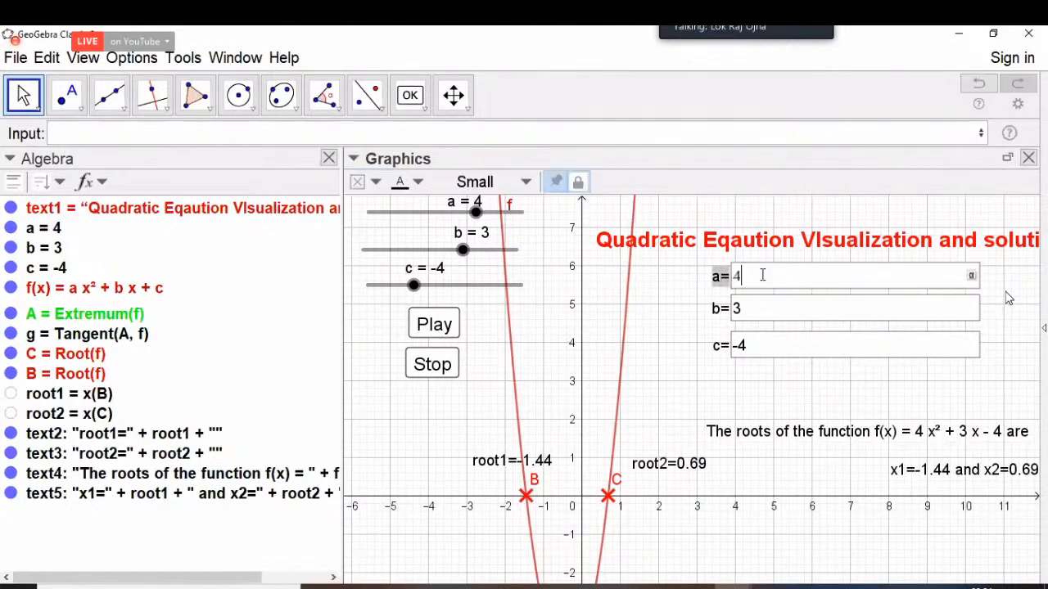
click(772, 407)
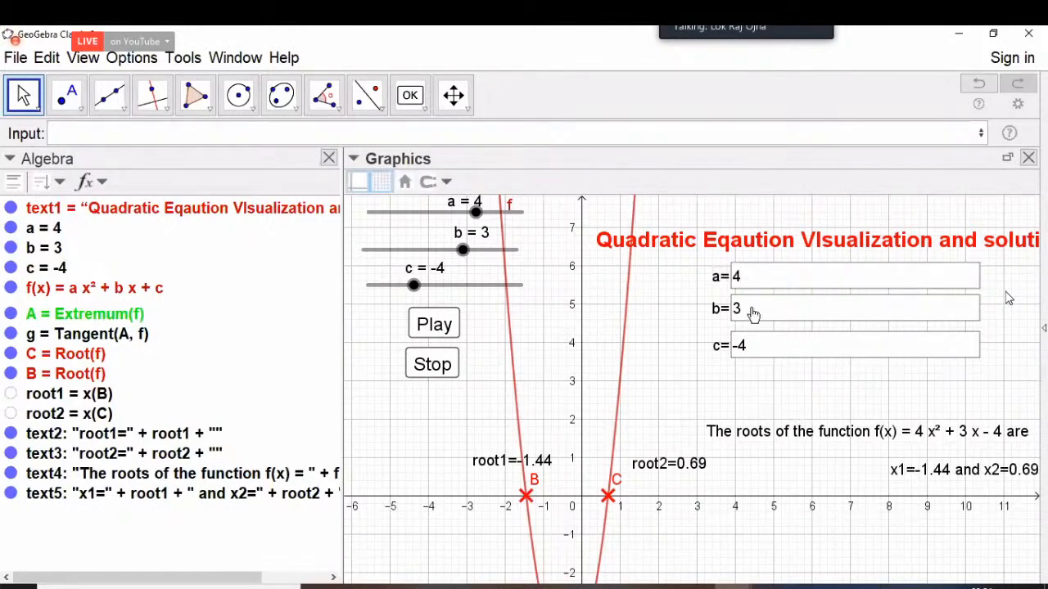
click(762, 279)
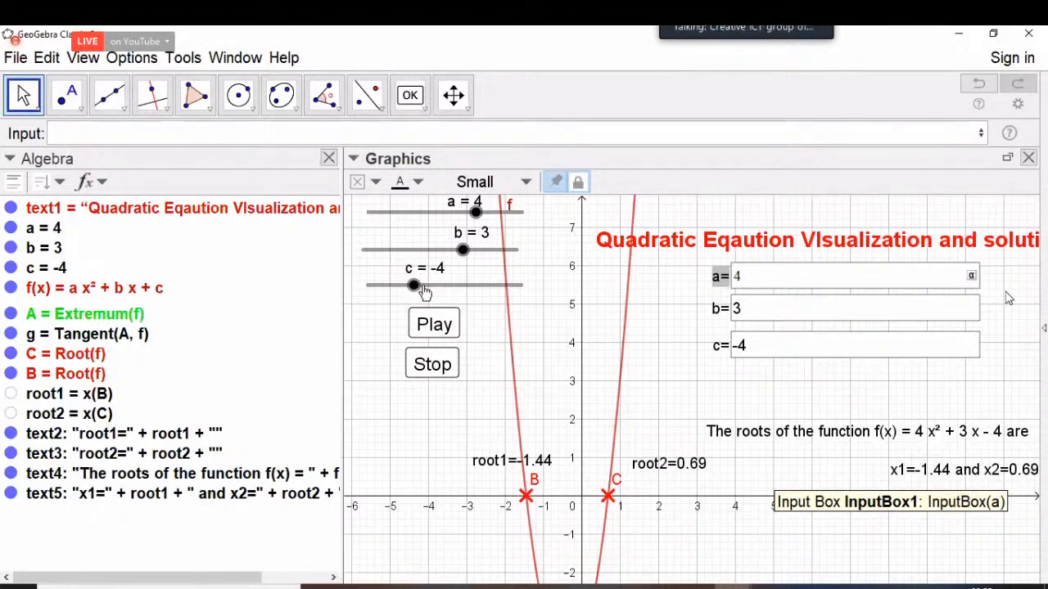
drag(416, 286, 437, 286)
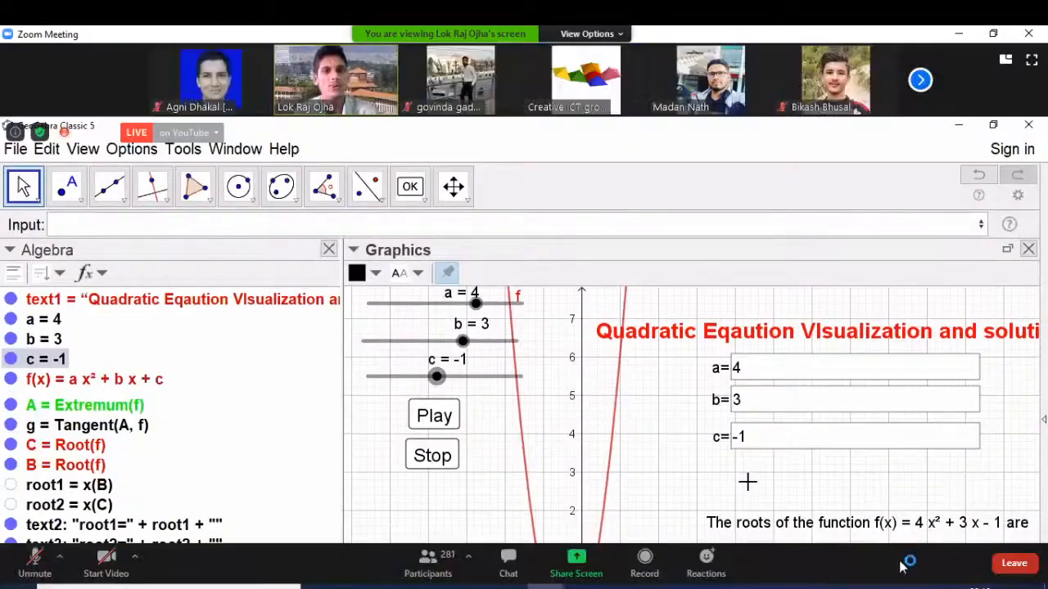
Step: Switch to the Zoom meeting and maximize its window
click(880, 587)
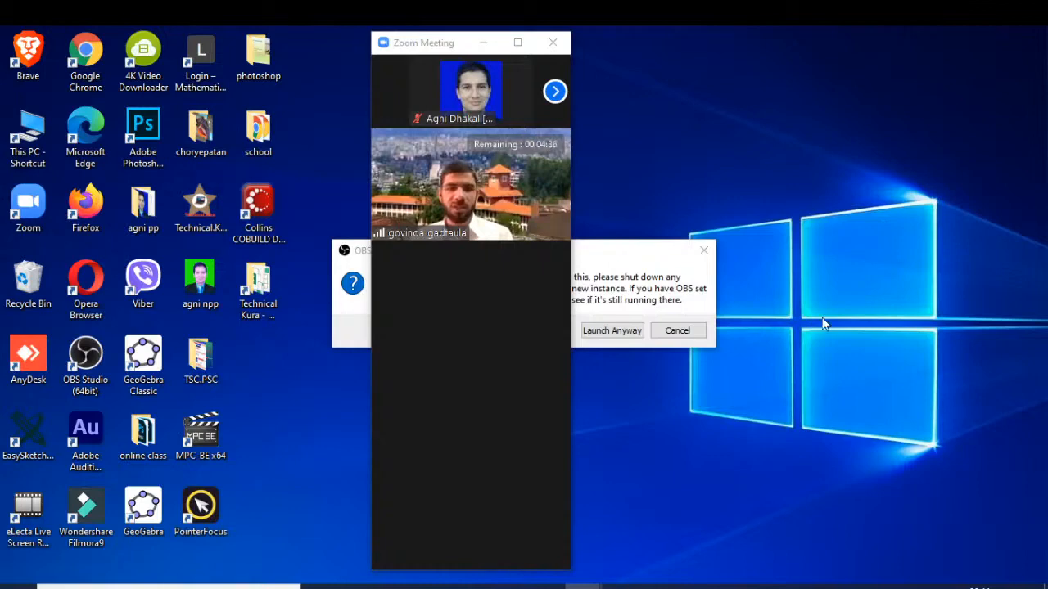
click(517, 42)
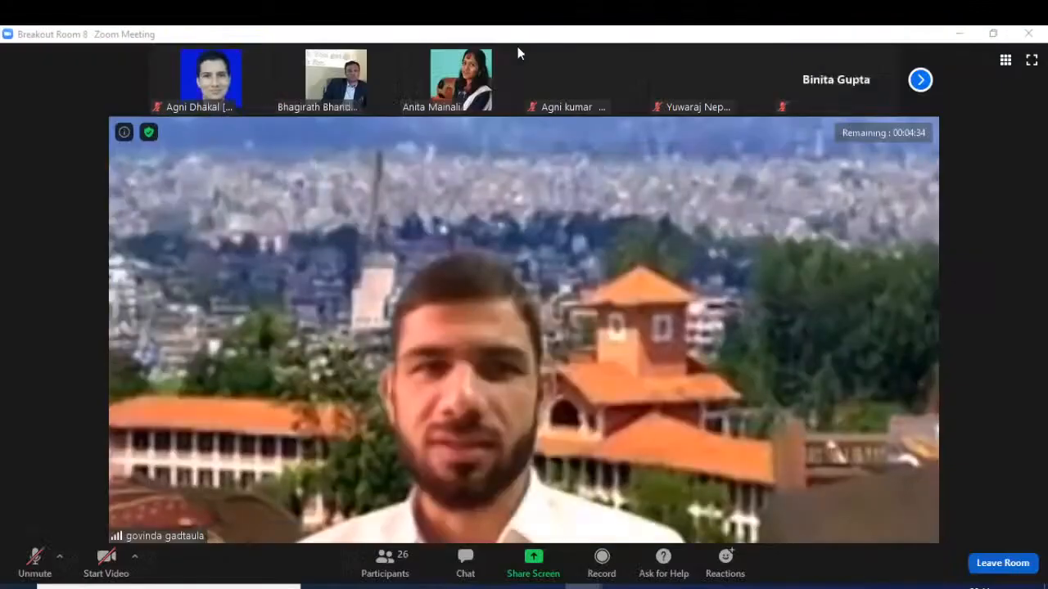